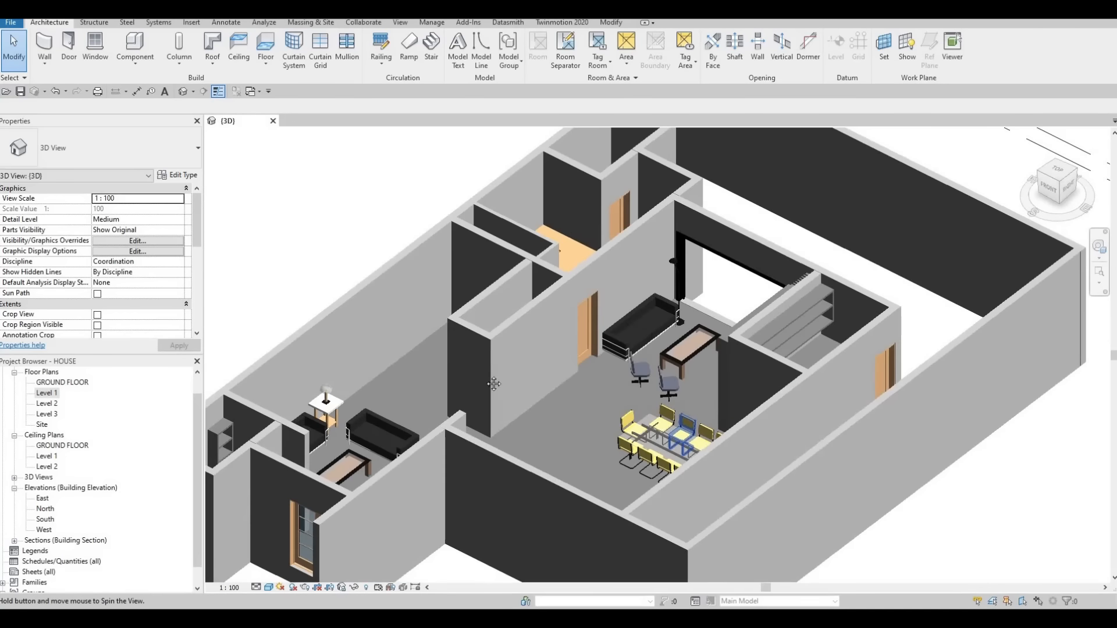
Step: Open the Level 1 floor plan at the empty stair area between grids E and F
middle_click_drag(585, 424, 610, 381, "shift")
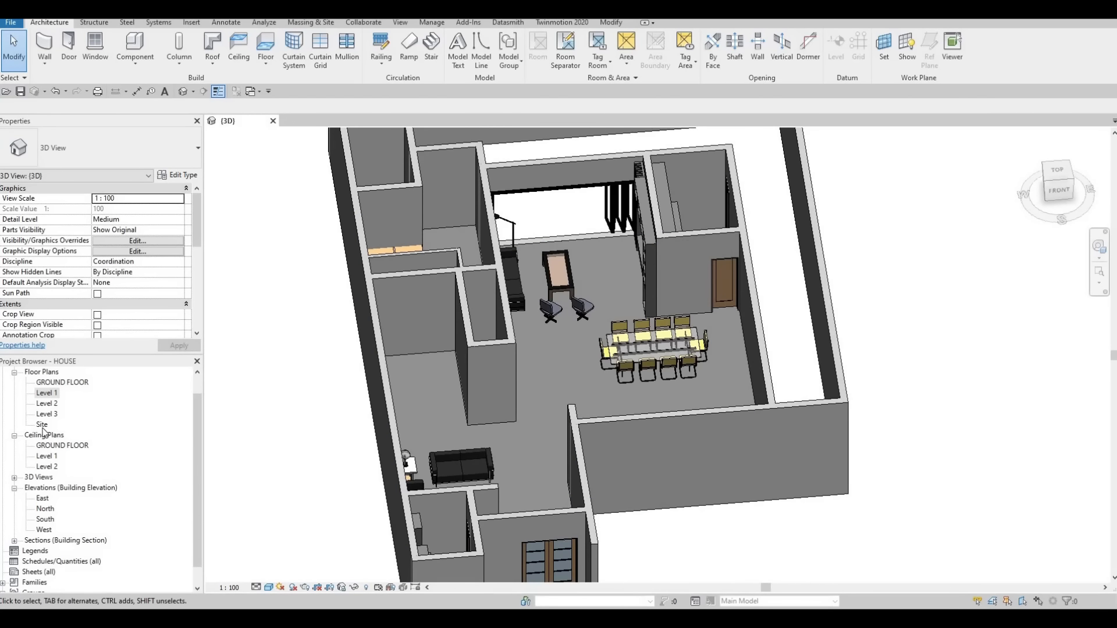
double_click(53, 394)
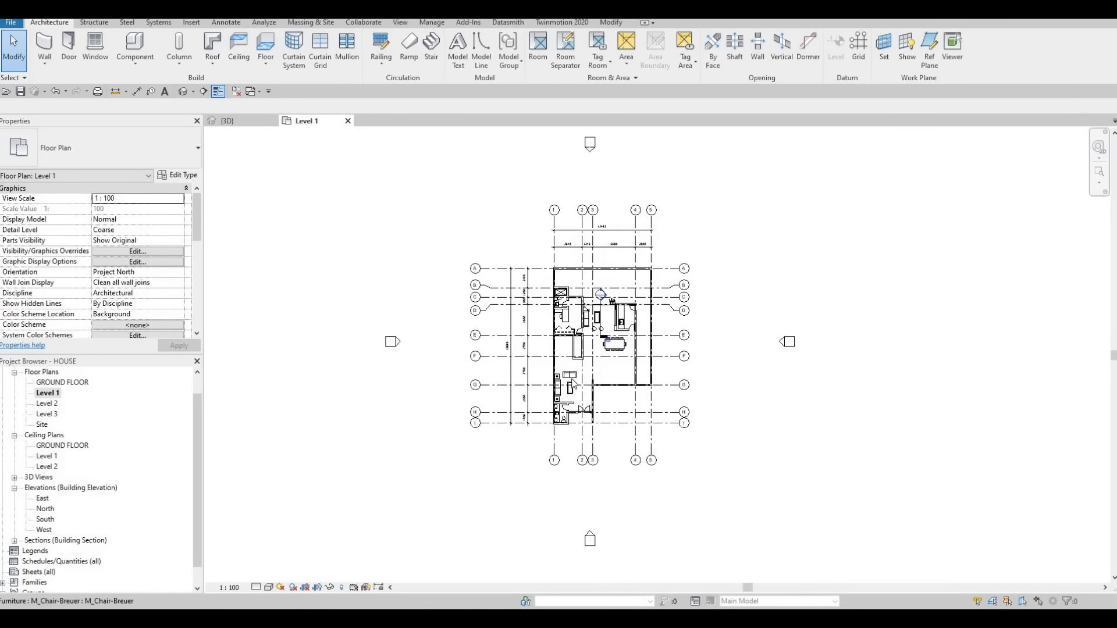
scroll(612, 347, "up", 6)
middle_click_drag(451, 438, 450, 396)
scroll(450, 397, "up", 1)
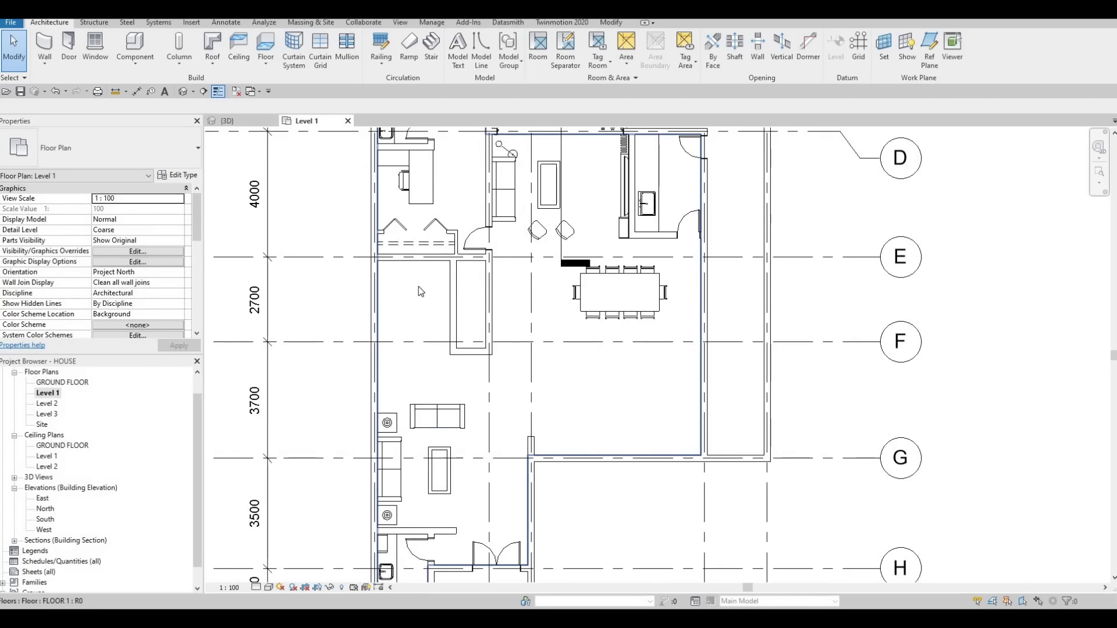
middle_click_drag(401, 307, 418, 286)
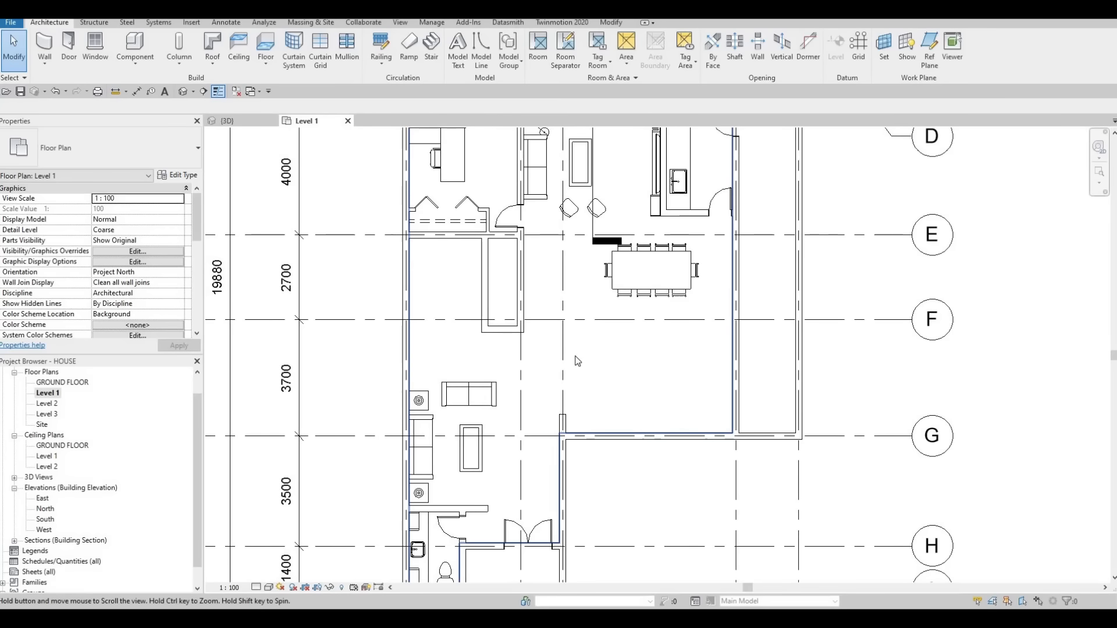
middle_click_drag(557, 390, 571, 389)
scroll(547, 384, "down", 1)
middle_click_drag(502, 327, 517, 402)
scroll(482, 345, "down", 1)
scroll(482, 346, "up", 3)
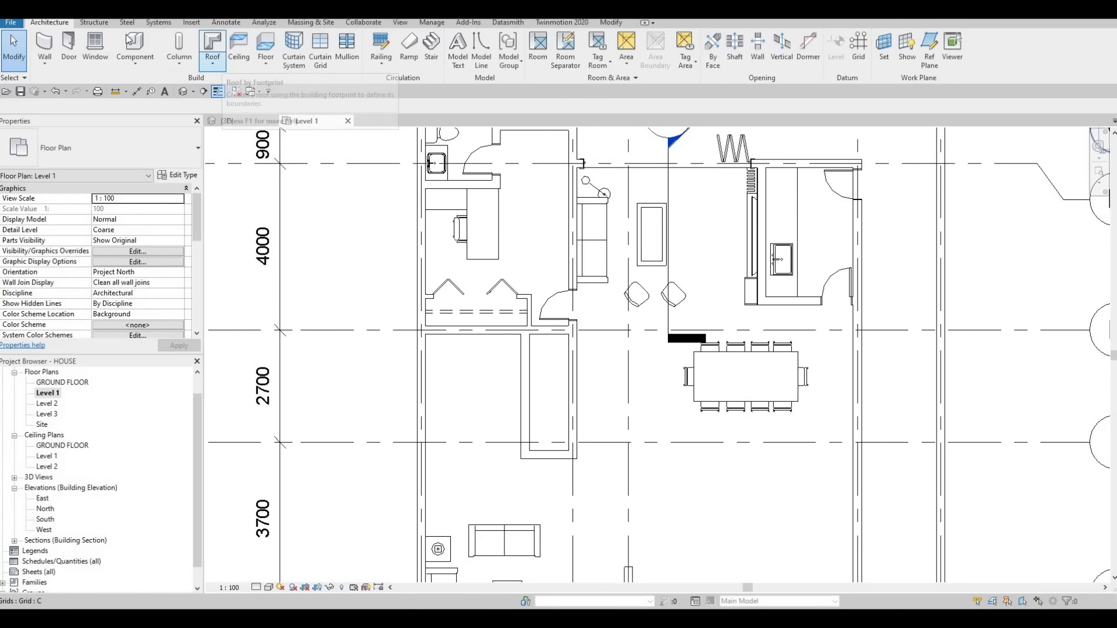
Step: Start a stair from Level 1 to Level 2 and set its desired number of risers to 16
left_click(430, 53)
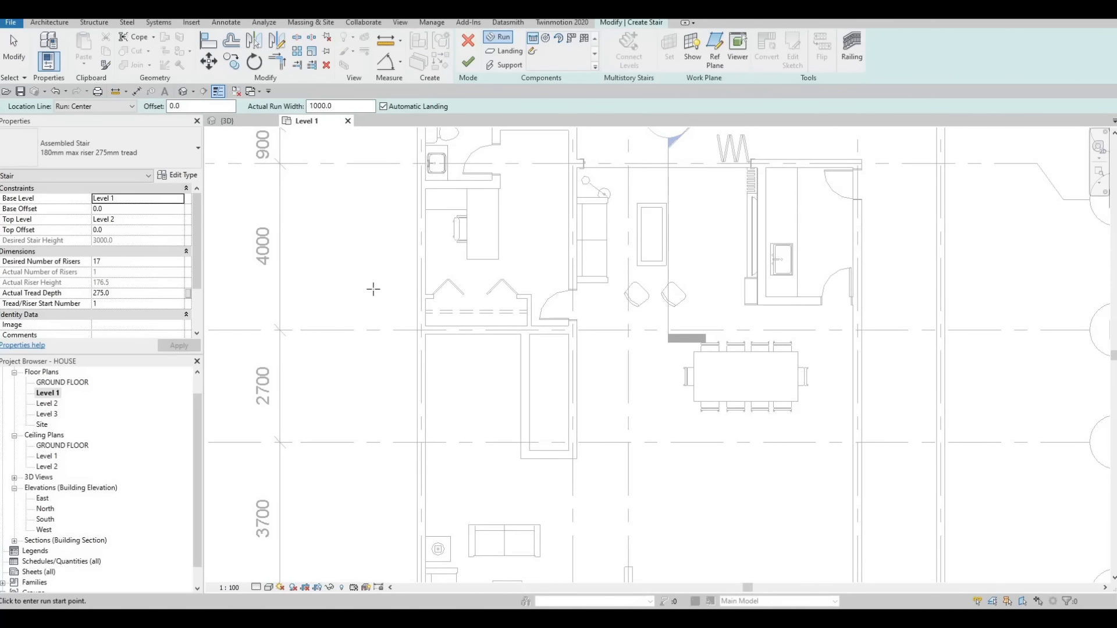
middle_click_drag(372, 326, 393, 284)
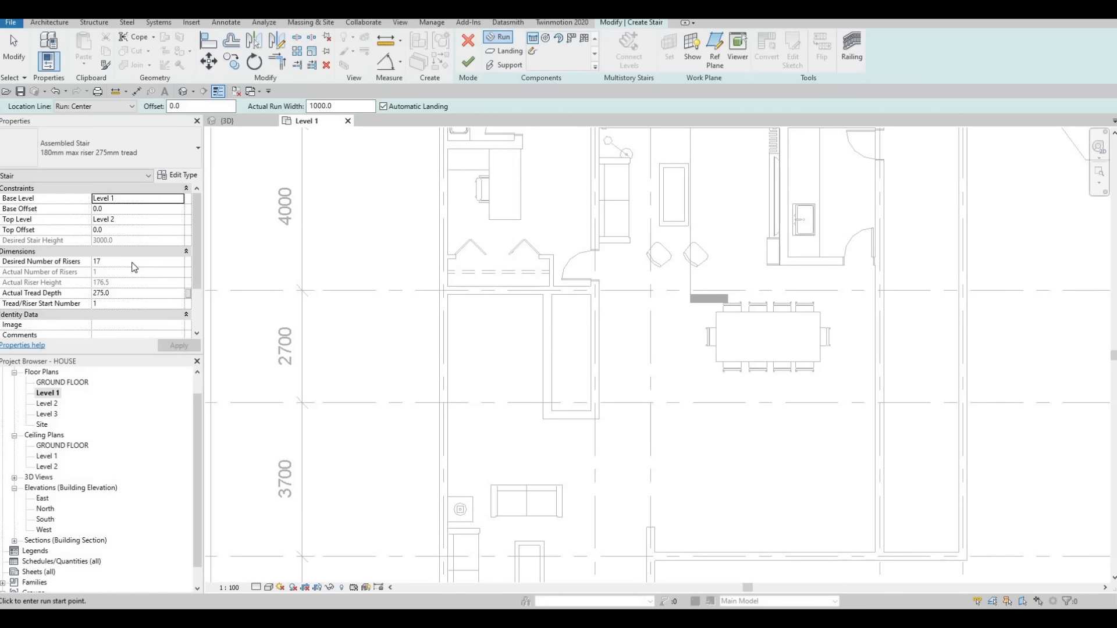
scroll(96, 268, "down", 2)
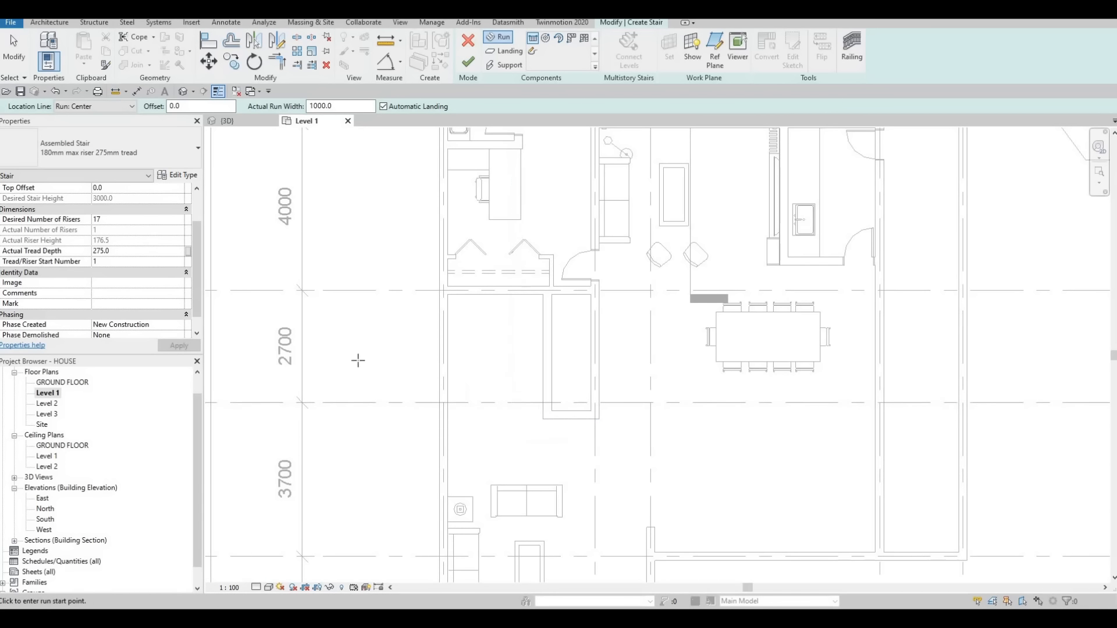
left_click(122, 218)
key("F1")
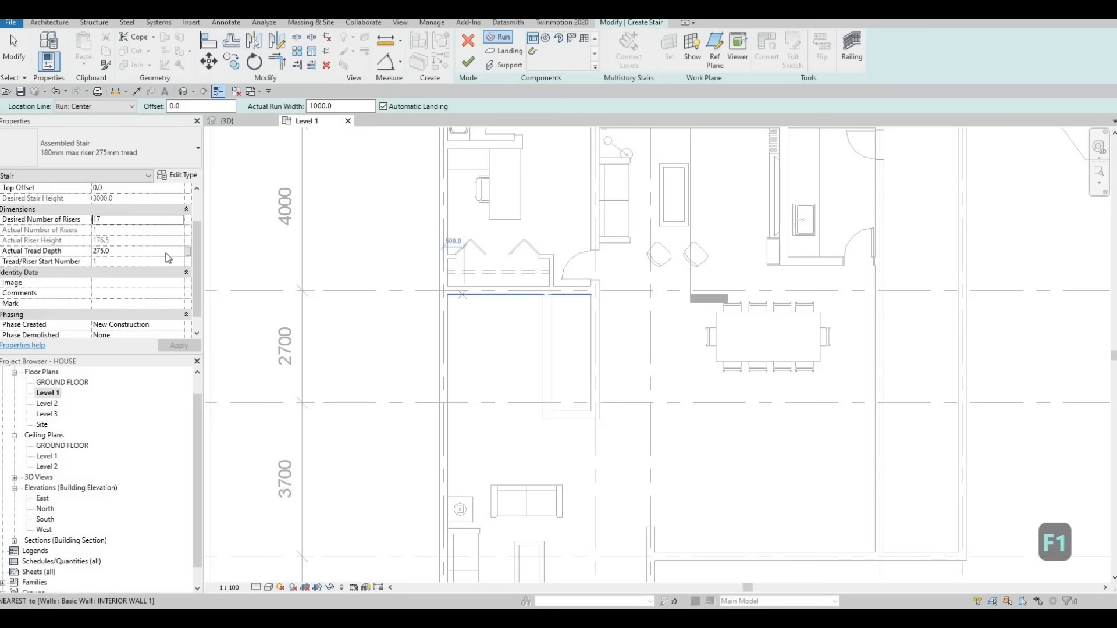
left_click(125, 219)
type("16")
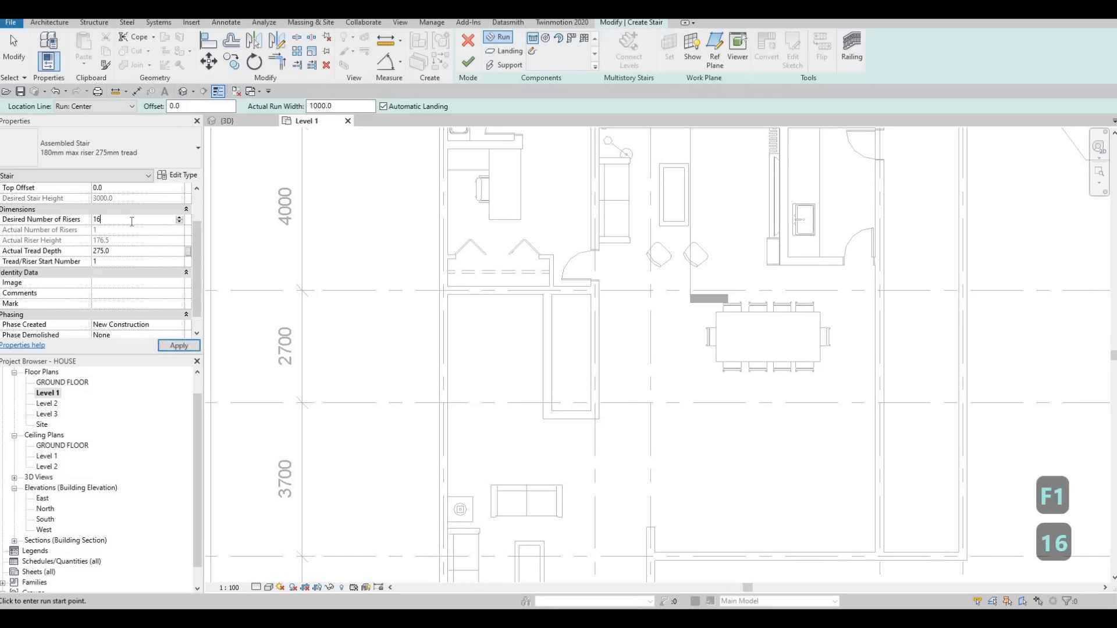
left_click(172, 347)
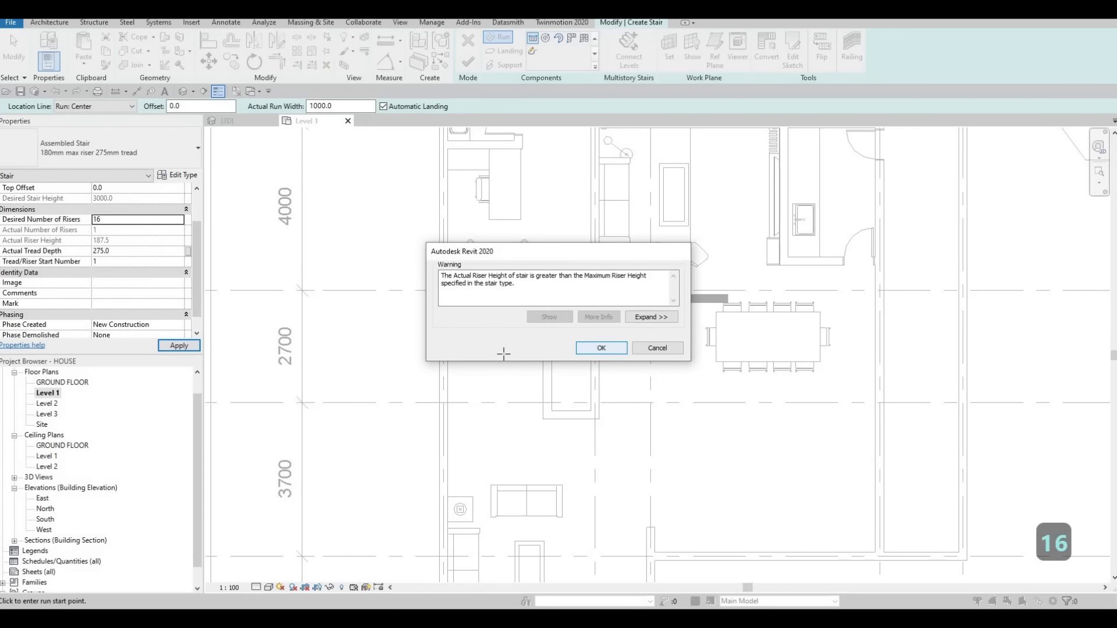
key("Return")
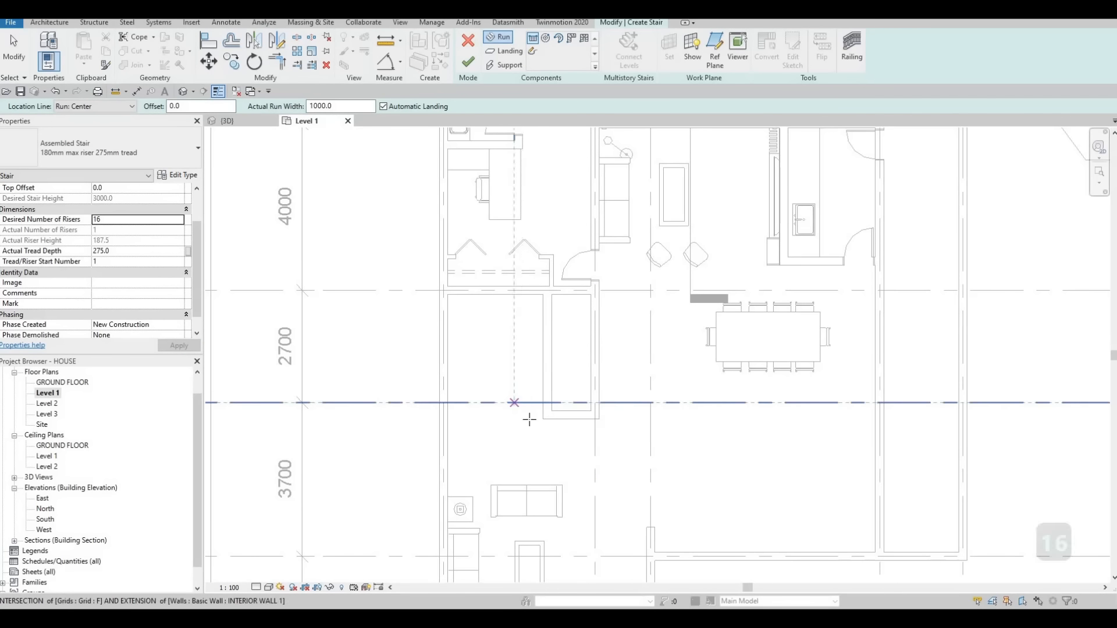
Step: Draw the first 1000 mm wide stair run, 1925 mm long with 8 risers, beside the narrow enclosure and heading towards grid E
scroll(529, 419, "up", 1)
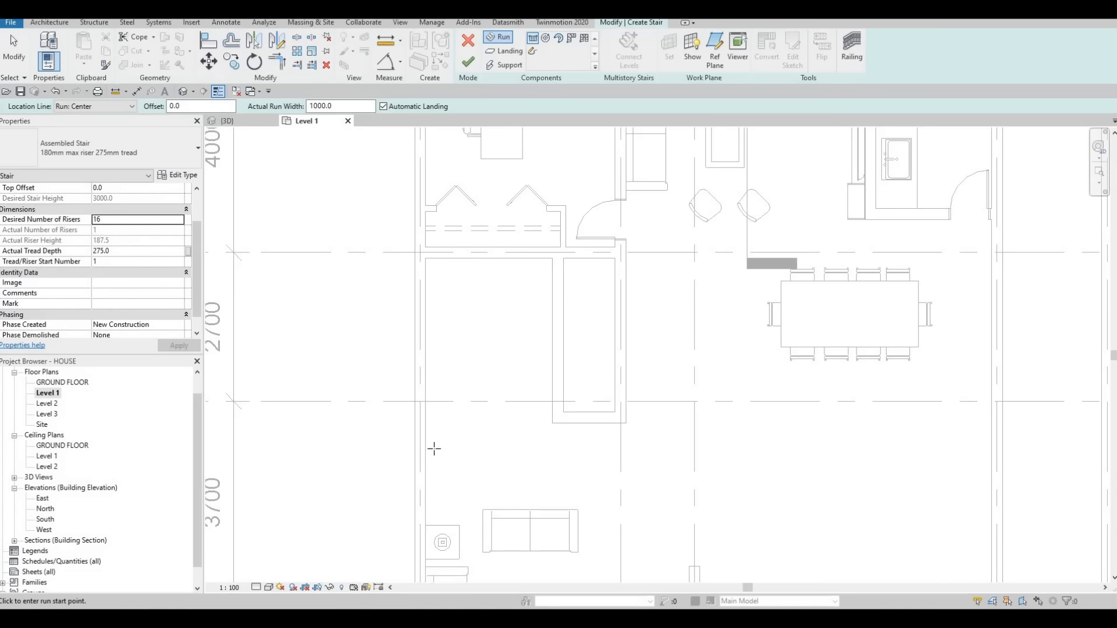
left_click(522, 423)
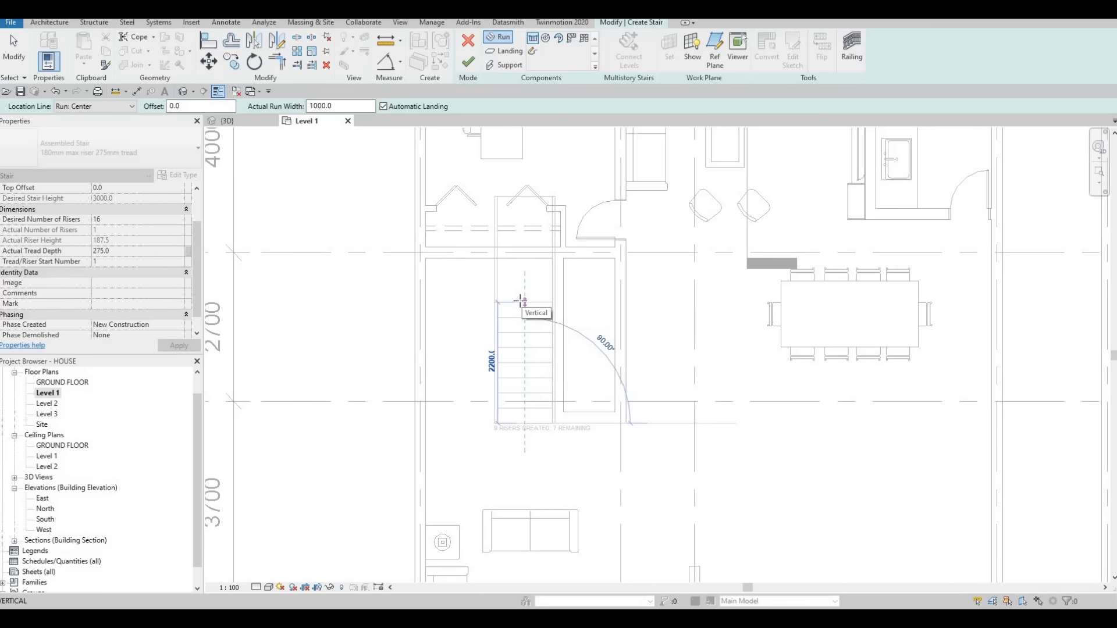
scroll(520, 308, "up", 1)
scroll(522, 312, "up", 1)
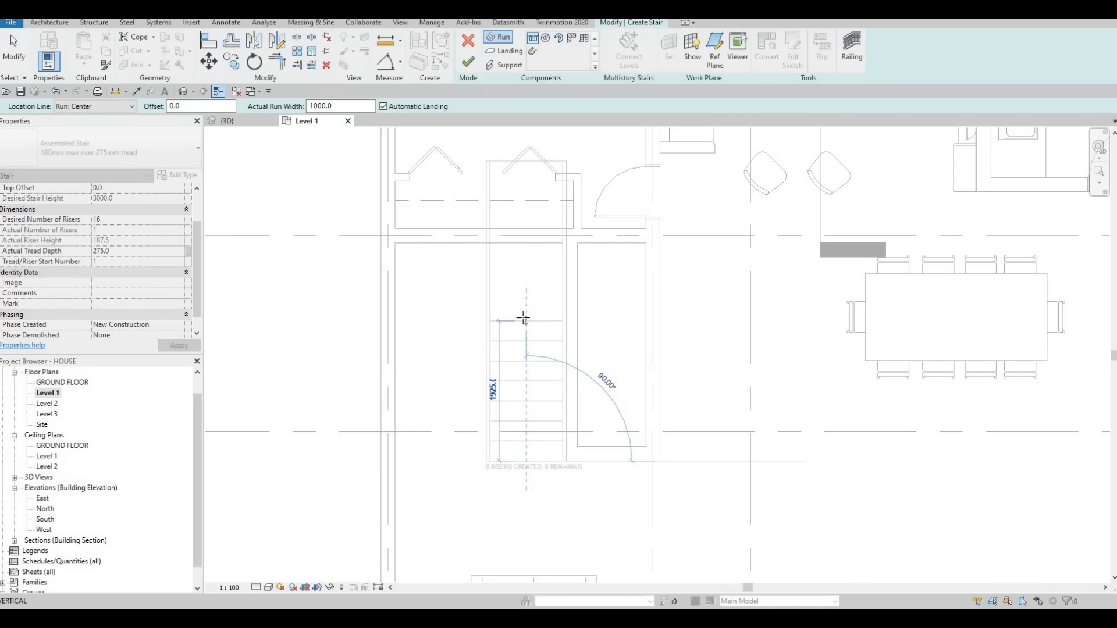
left_click(484, 315)
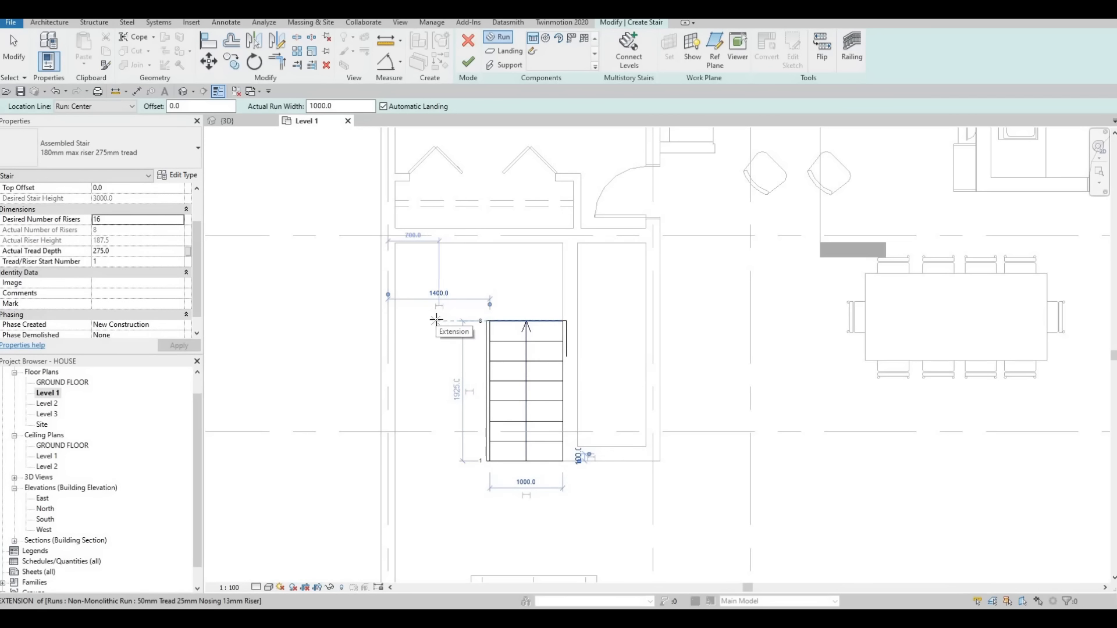
Step: Draw the second stair run back parallel to the first with the remaining 8 risers and an automatic landing between them
left_click(437, 320)
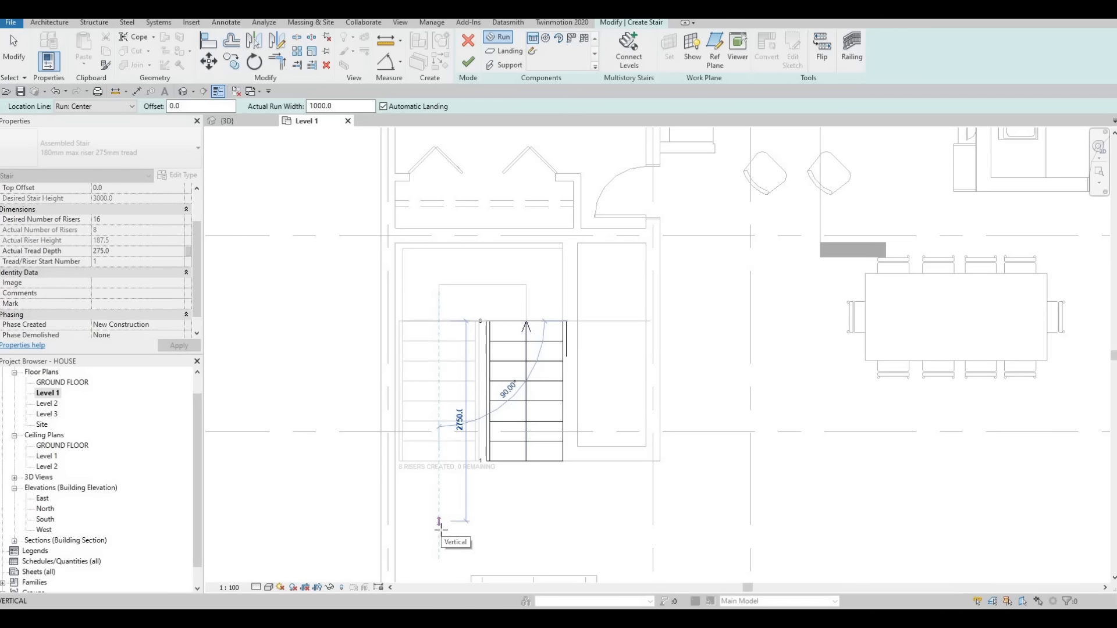
left_click(440, 527)
key("Escape")
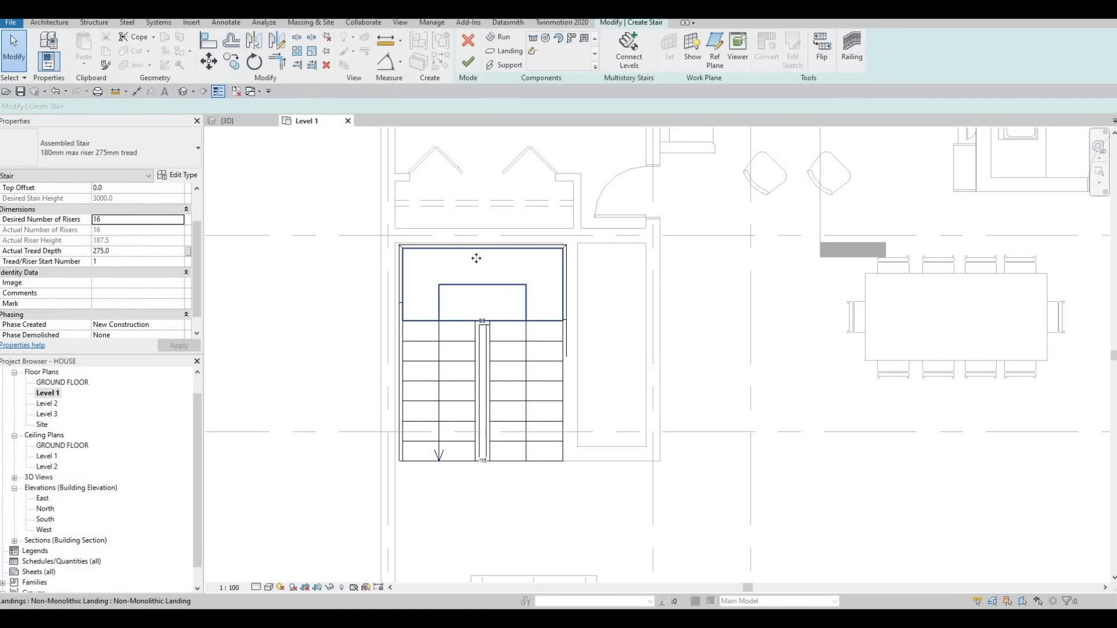
Step: Check the landing's depth dimension and finish the stair
left_click(489, 249)
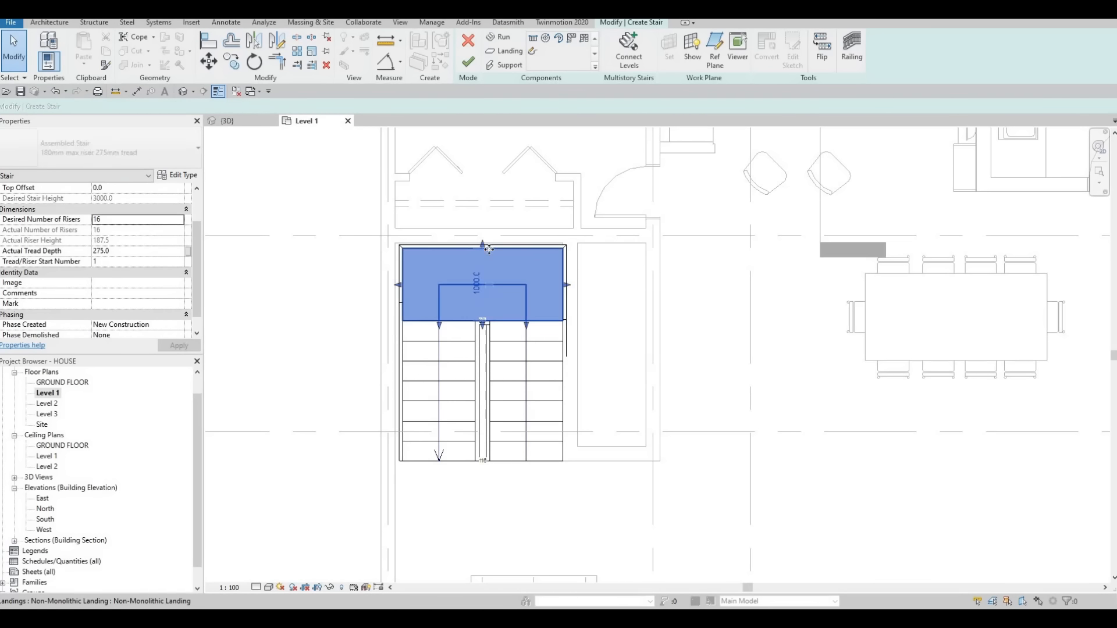
left_click(483, 289)
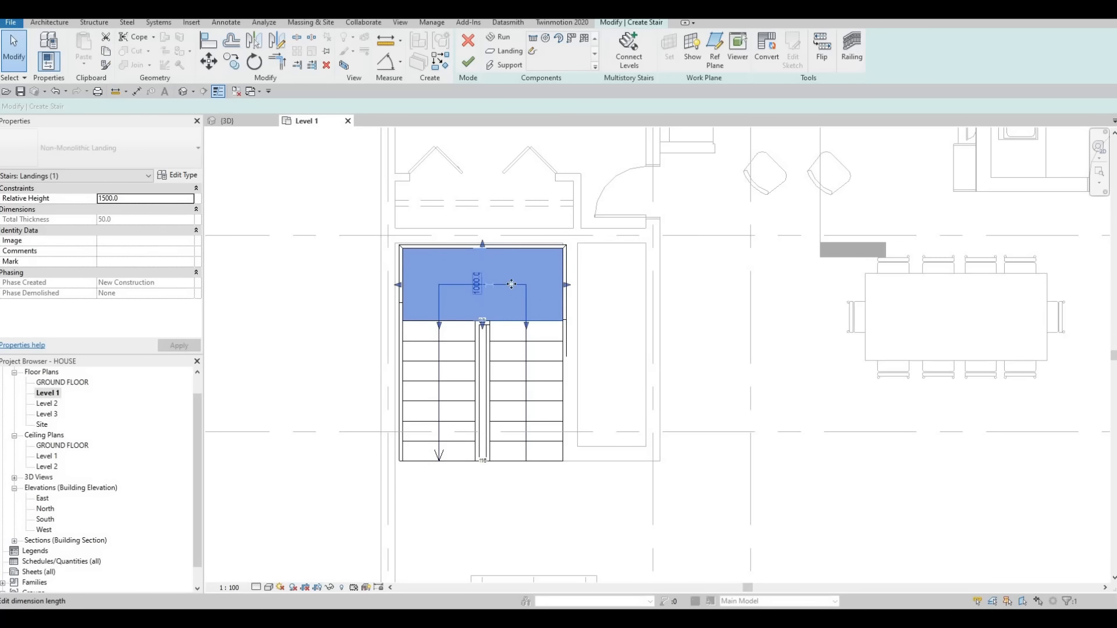
key("Escape")
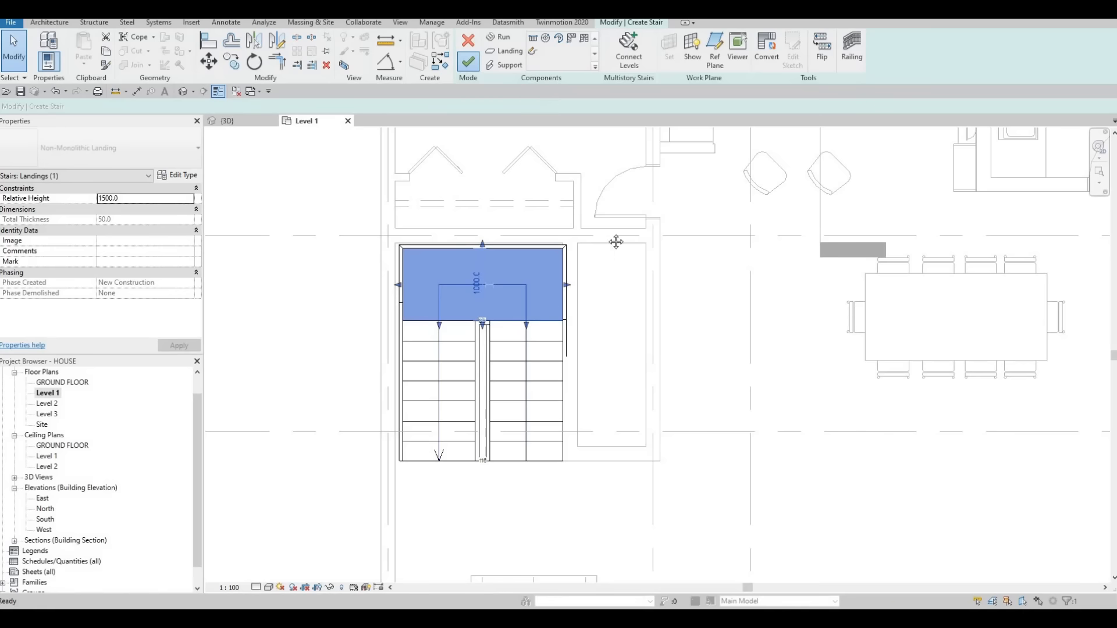
middle_click_drag(515, 247, 562, 222)
scroll(462, 322, "up", 3)
key("Escape")
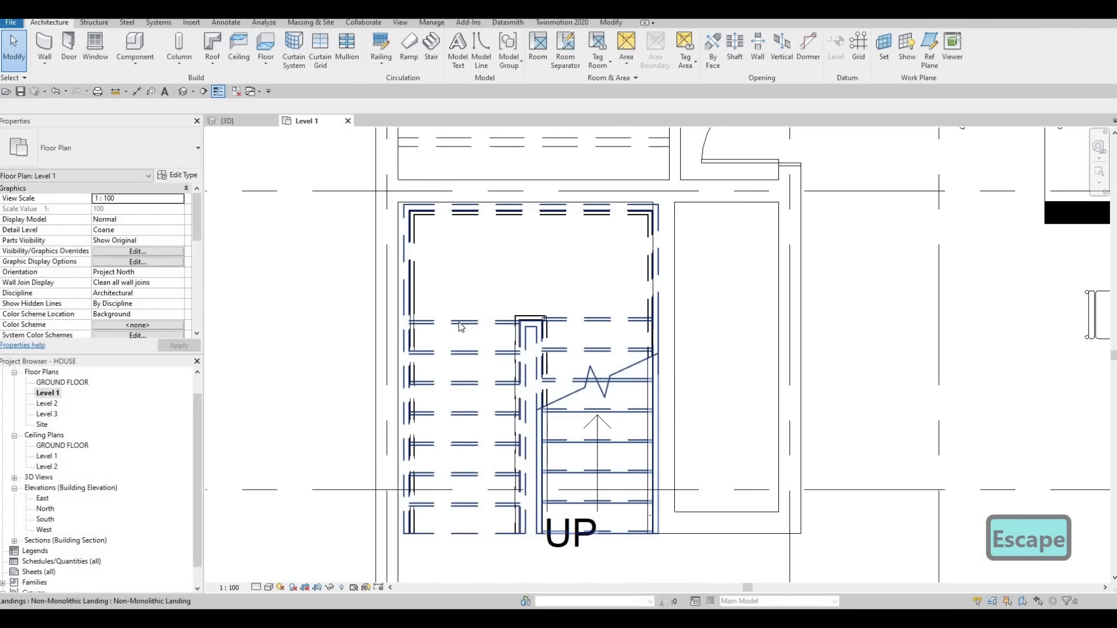
Step: Nudge the stair three increments left, one up and one right to fit it into the wall corner
left_click(427, 341)
key("Left")
key("Left")
key("Left")
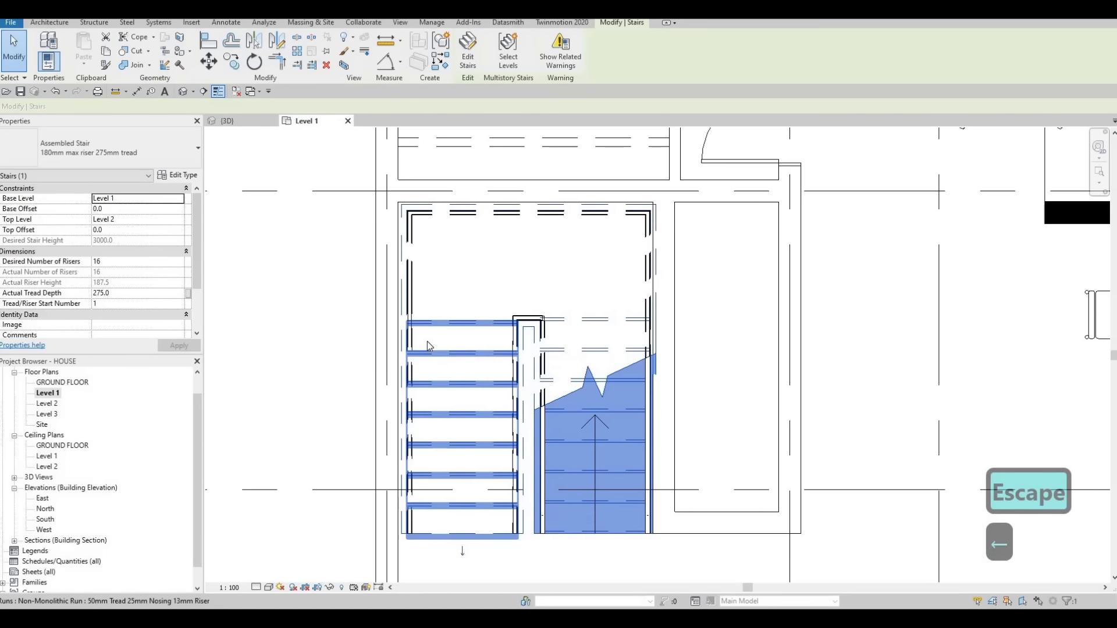
key("Up")
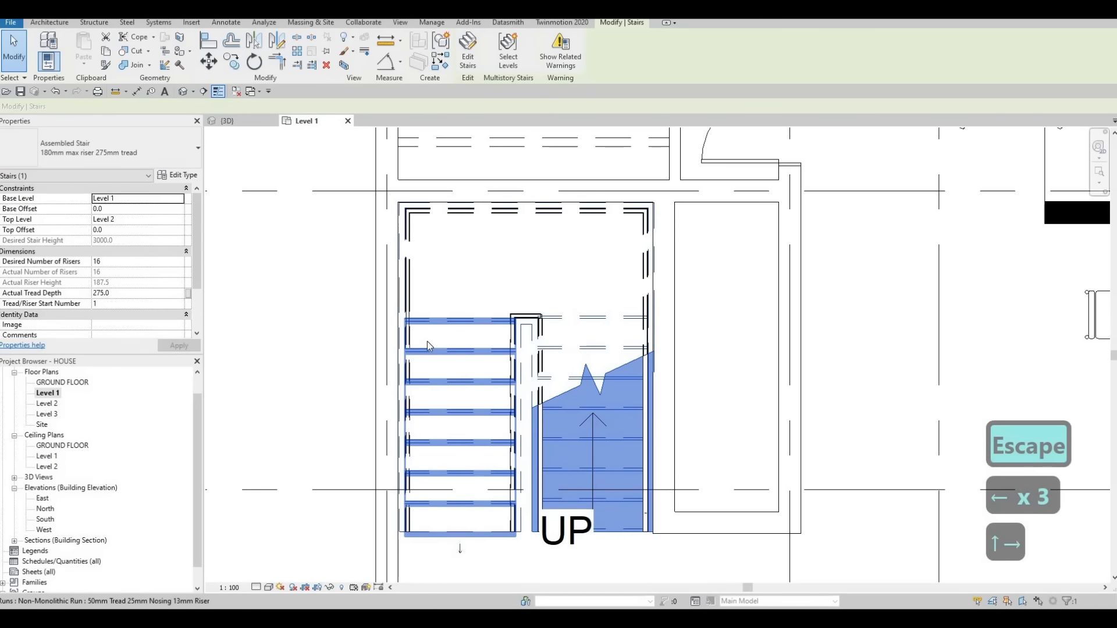
key("Right")
middle_click_drag(437, 344, 425, 300)
scroll(424, 298, "down", 1)
key("Escape")
key("Escape")
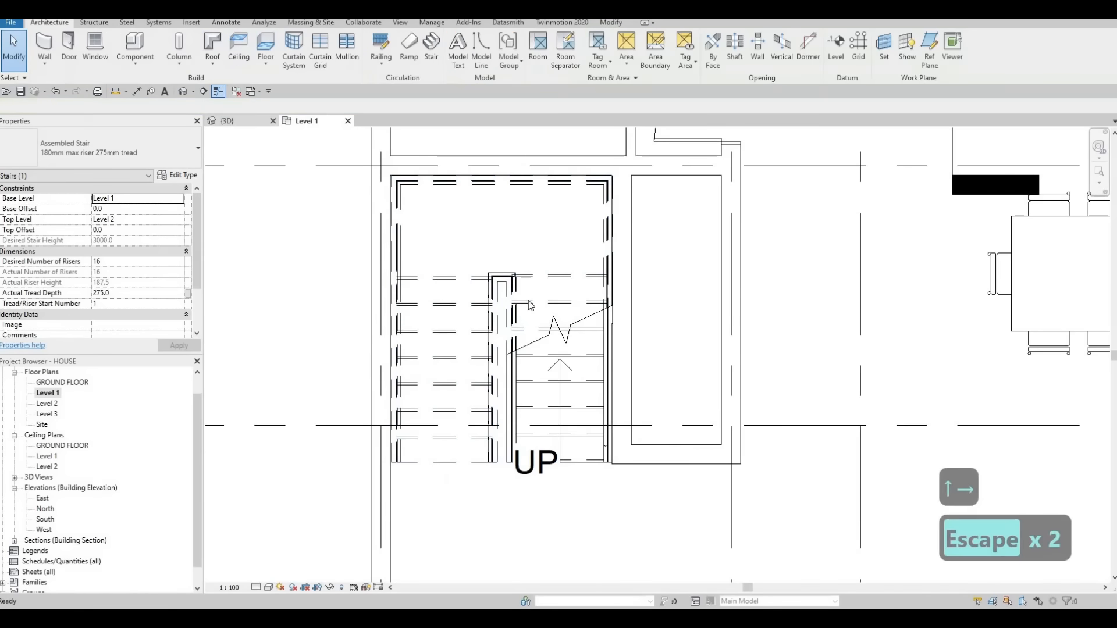
Step: Delete the outer 900mm Pipe railing along the walls of the stair in the 3D view
left_click(228, 121)
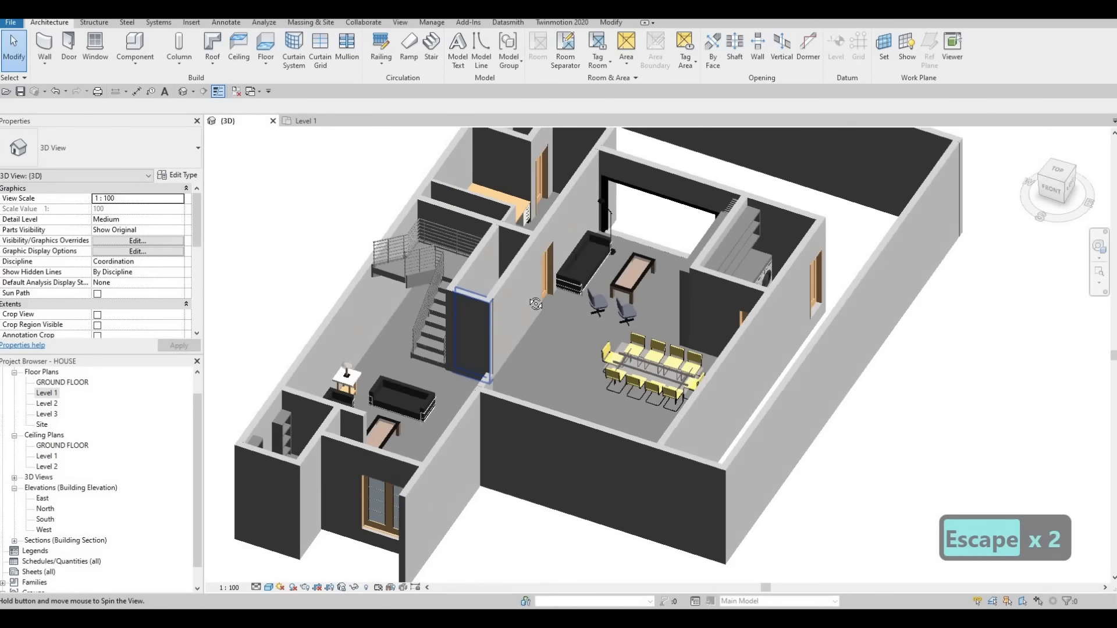
middle_click_drag(536, 304, 438, 263, "shift")
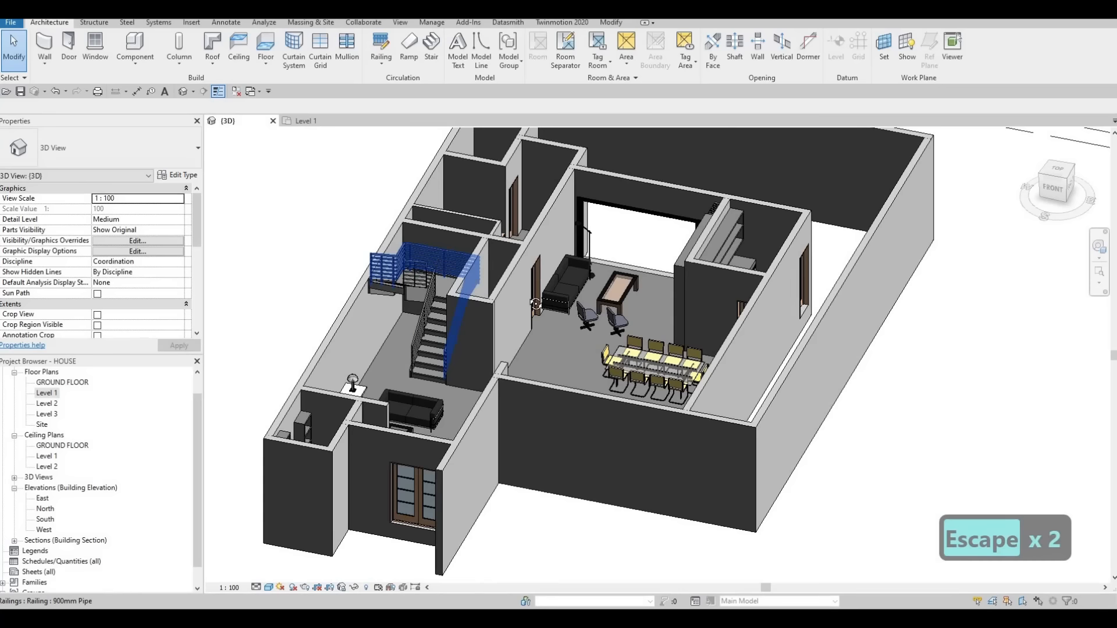
middle_click_drag(452, 306, 424, 292, "shift")
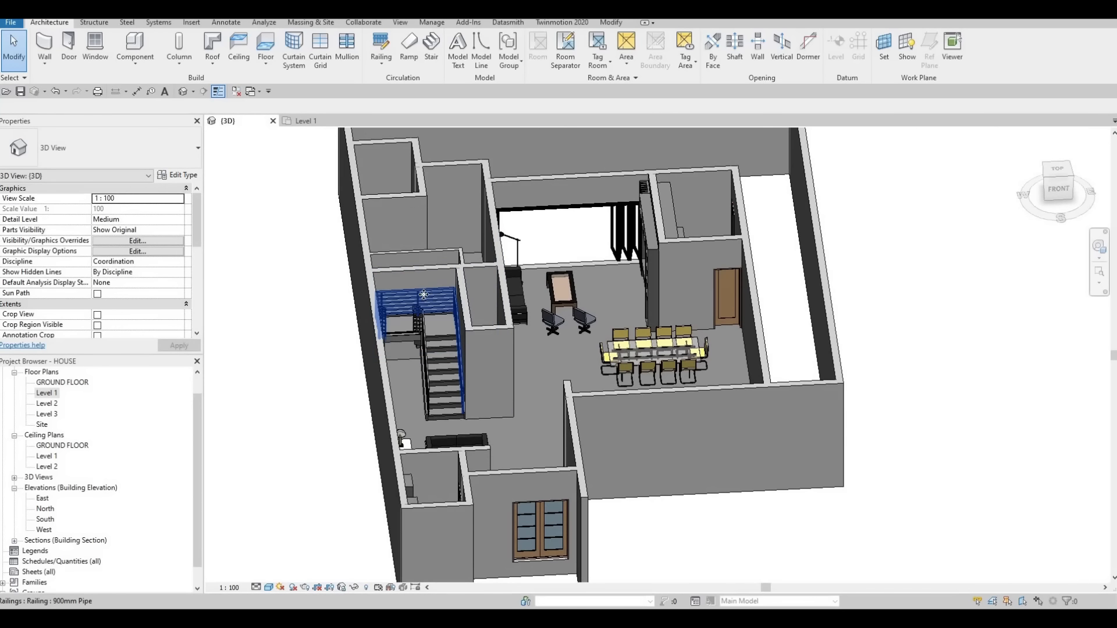
left_click(415, 292)
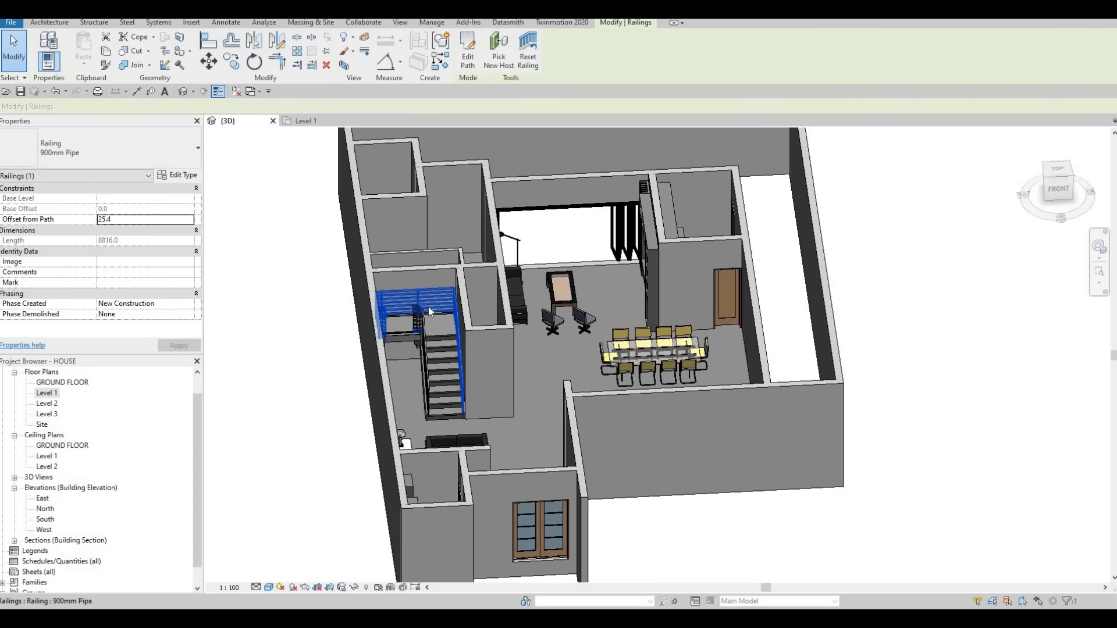
key("Delete")
Step: Fine-tune the stair's position on the Level 1 plan by nudging it left against the adjoining wall
left_click(306, 121)
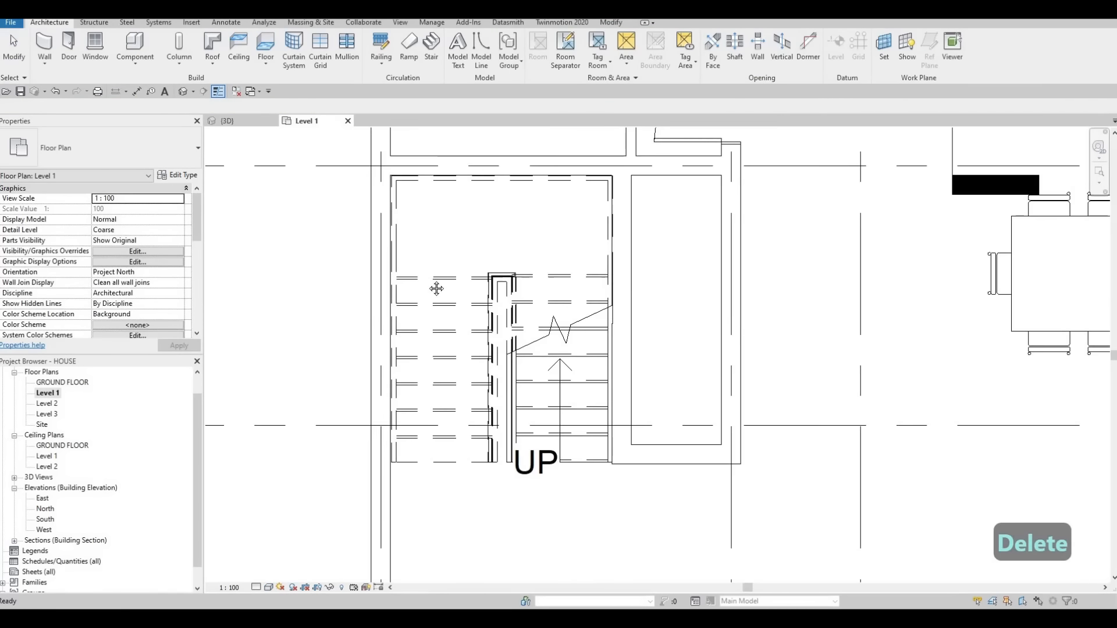
middle_click_drag(398, 187, 401, 198)
scroll(402, 200, "up", 3)
key("Escape")
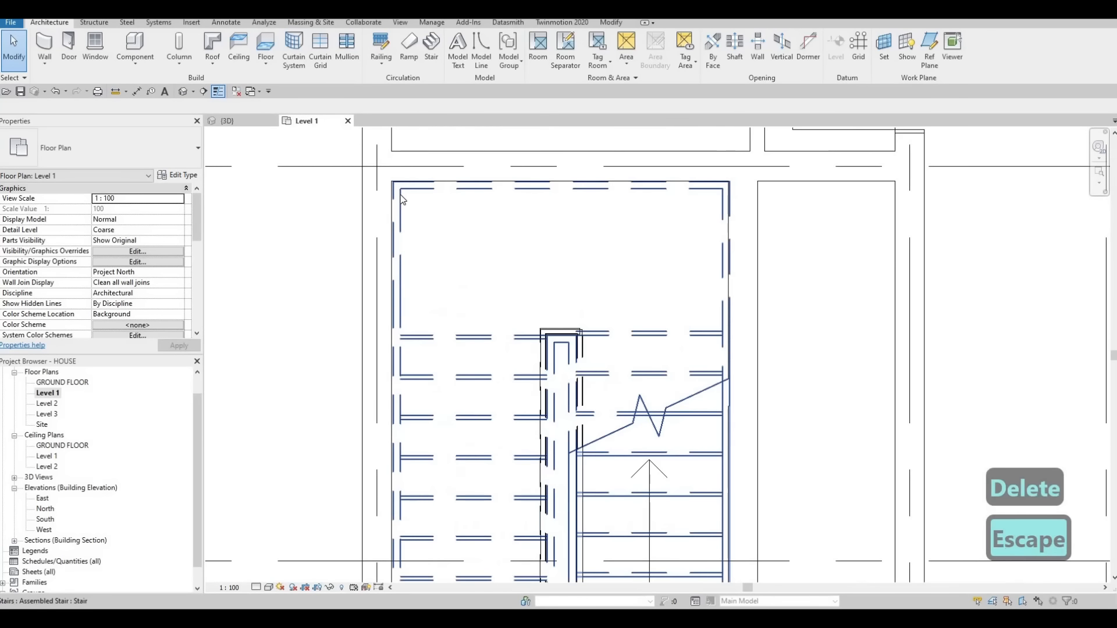
left_click(402, 199)
key("Left")
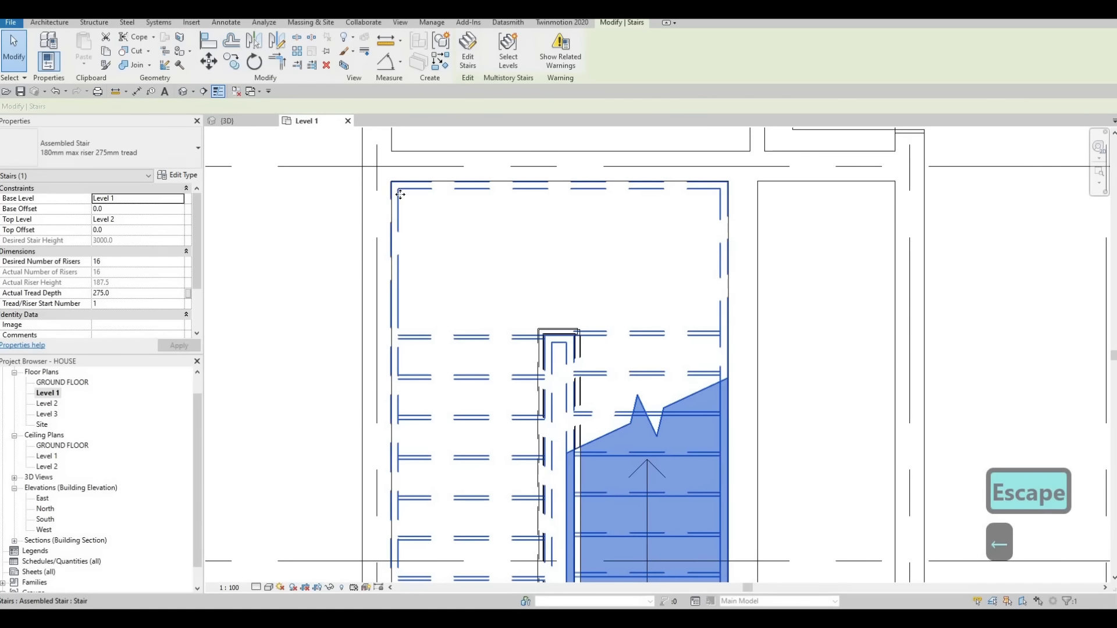
key("Right")
key("Left")
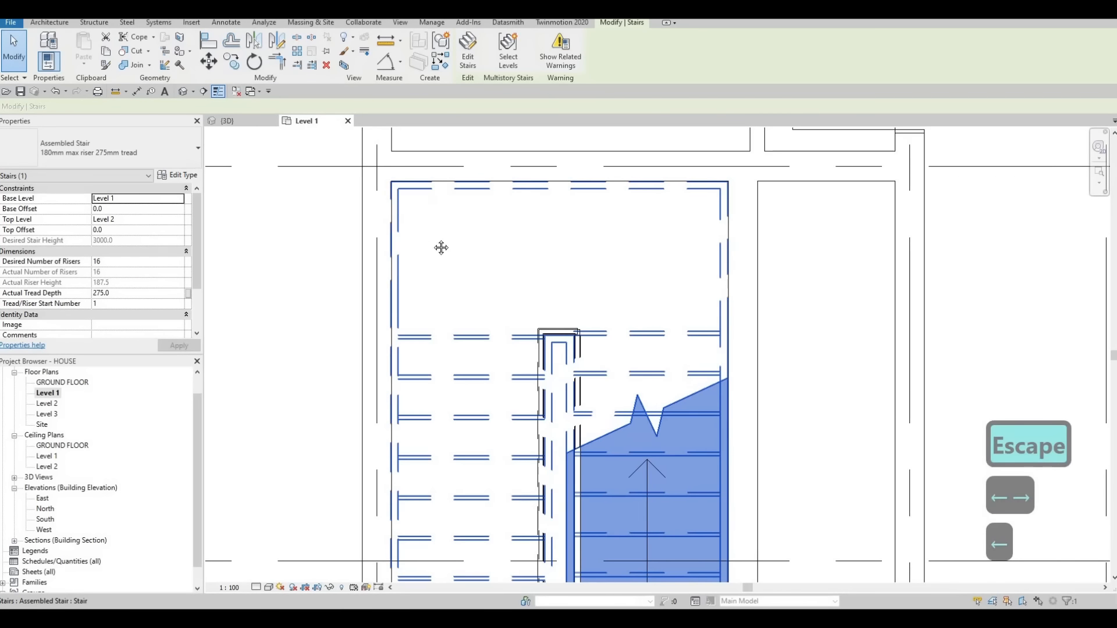
middle_click_drag(248, 150, 209, 146)
key("Escape")
Step: Examine the repositioned stair and its remaining inner railing in the 3D view
left_click(242, 121)
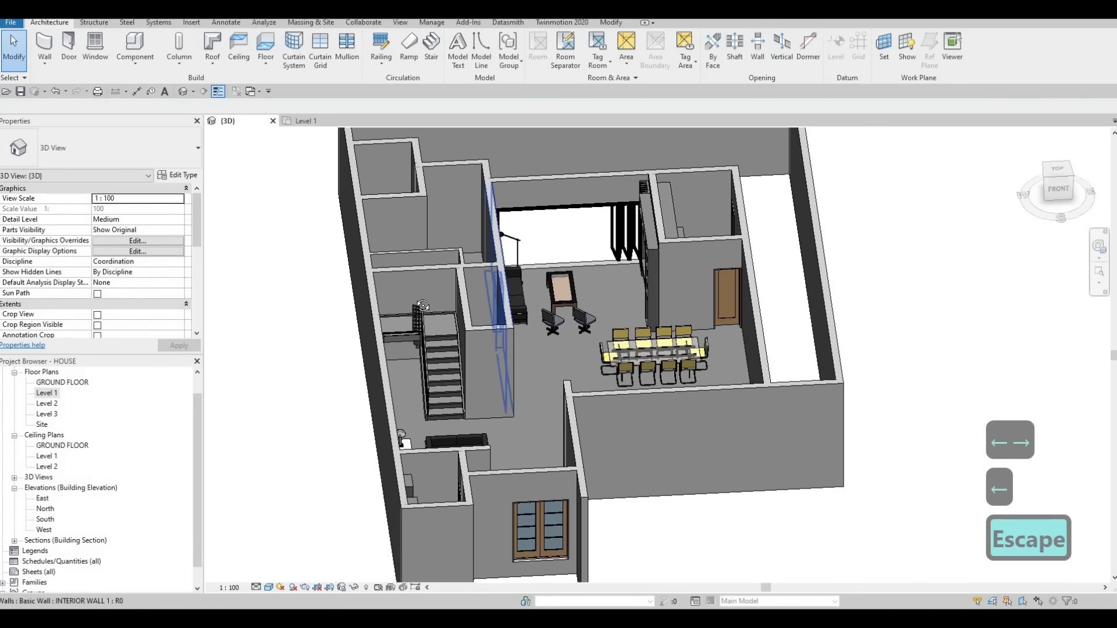
scroll(428, 270, "up", 4)
middle_click_drag(417, 268, 422, 280, "shift")
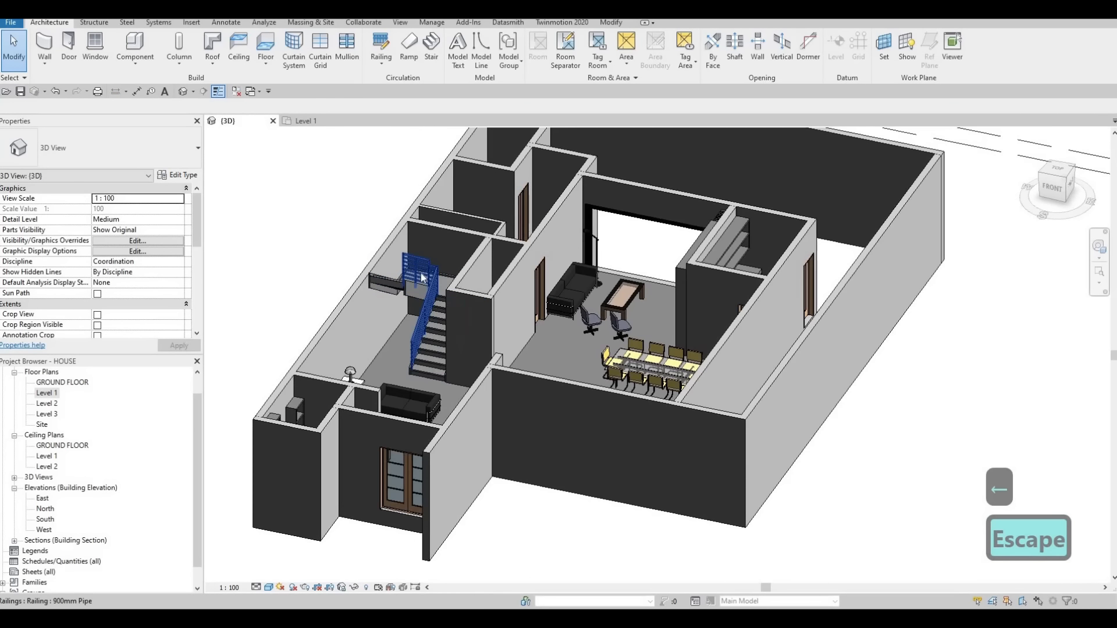
Step: Change the inner stair railing's type to 900mm Rectangular in the 3D view
left_click(422, 279)
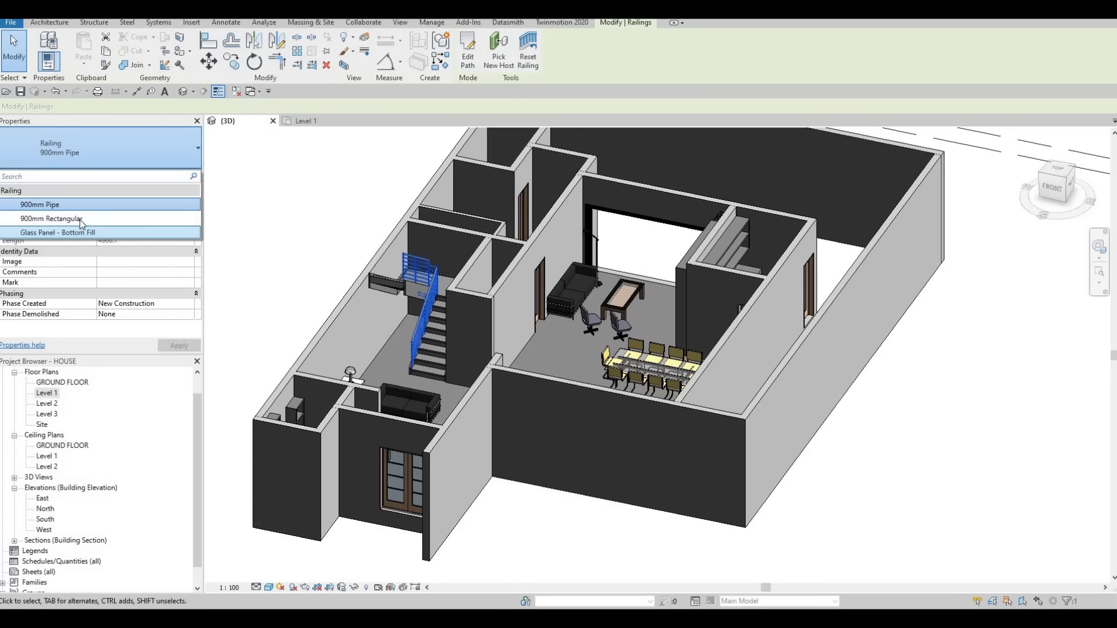
left_click(79, 220)
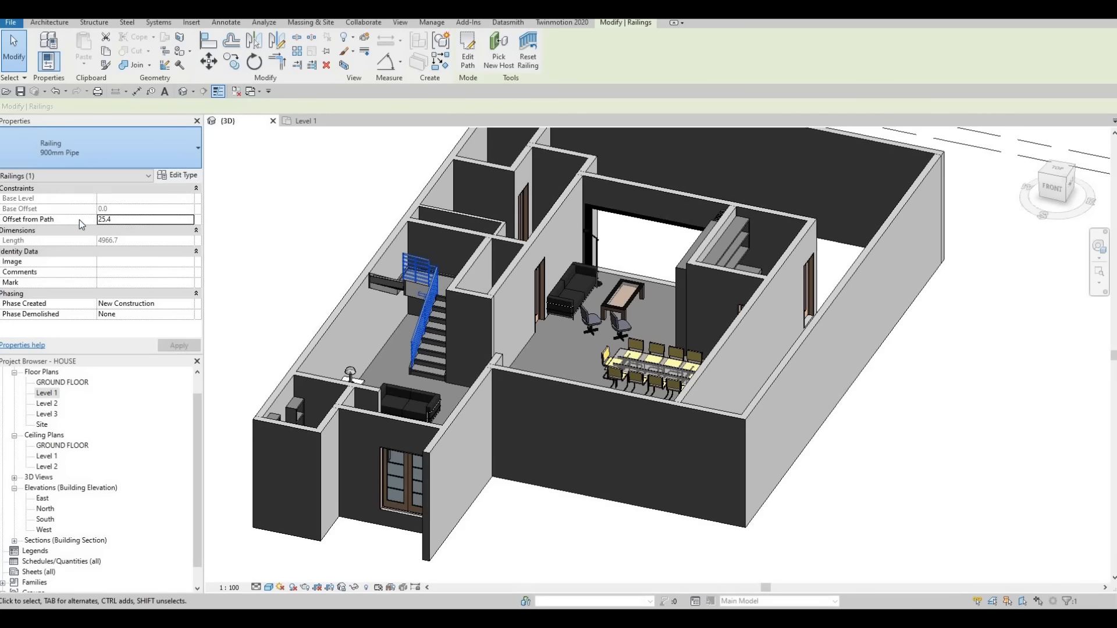
key("Escape")
scroll(407, 274, "up", 3)
Step: Change the inner stair railing's type to Glass Panel - Bottom Fill
left_click(408, 274)
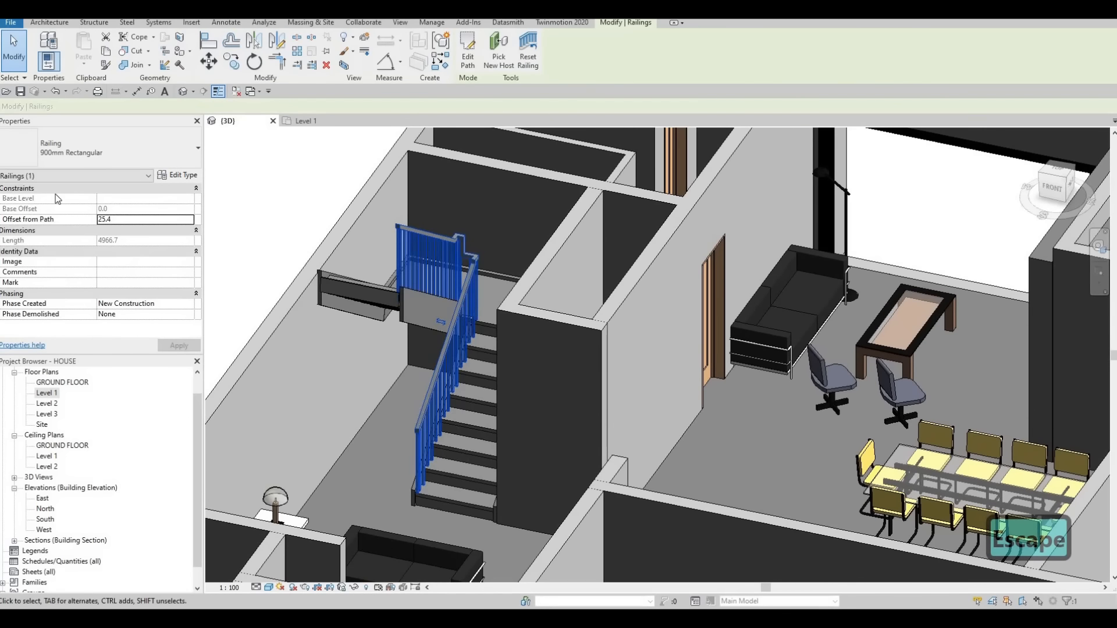
left_click(99, 148)
left_click(70, 223)
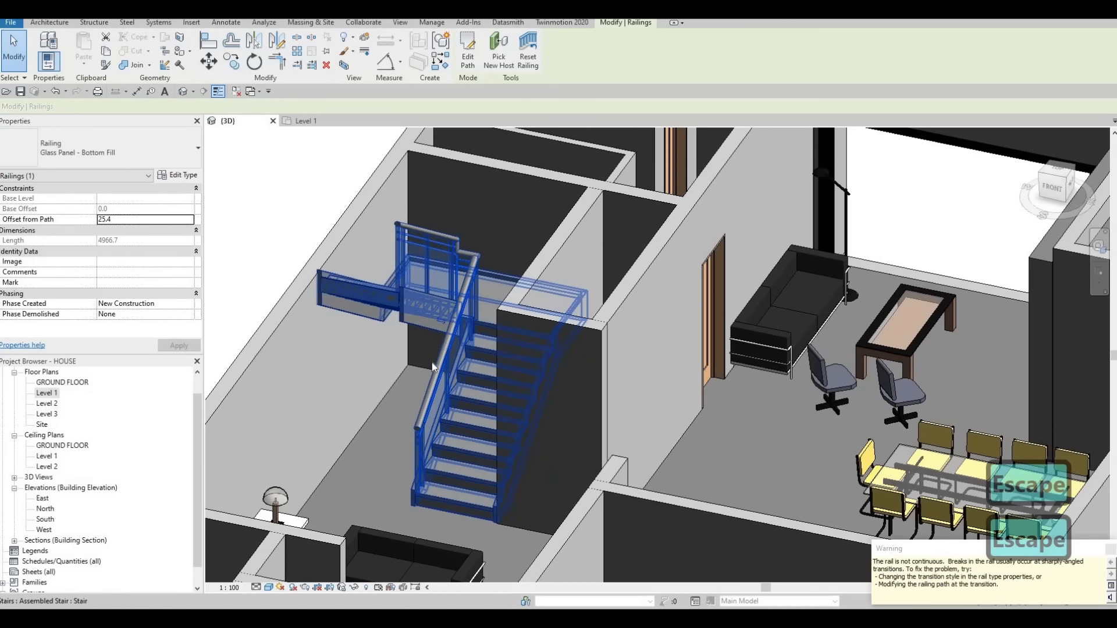
key("Escape")
Step: Set Right Support to None in the type properties of the 180mm max riser 275mm tread stair
middle_click_drag(541, 364, 456, 357, "shift")
middle_click_drag(464, 453, 369, 356)
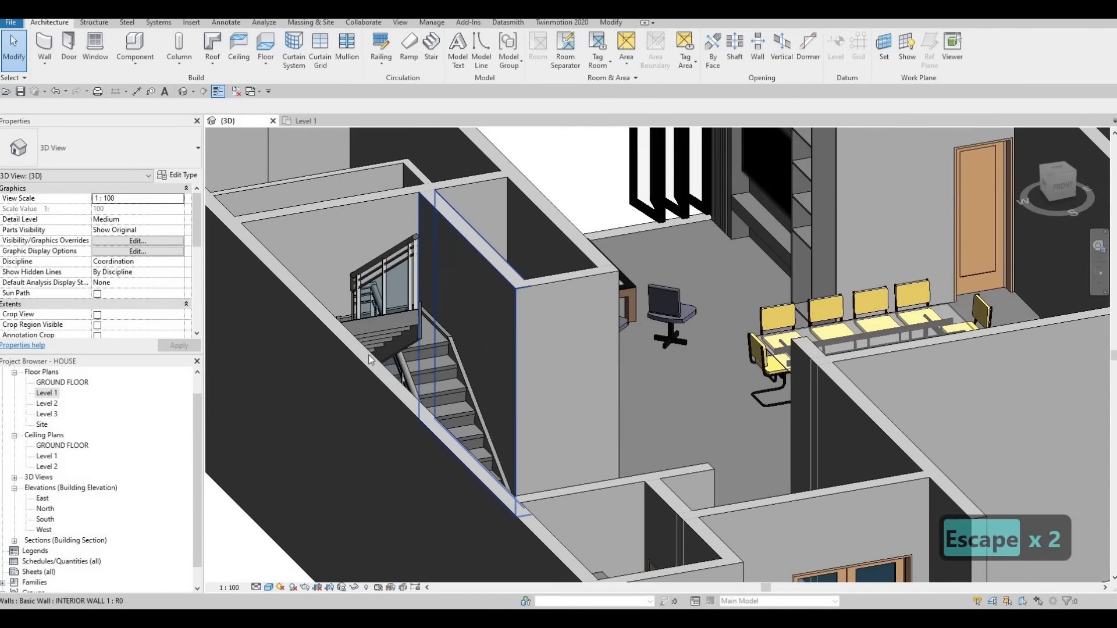
middle_click_drag(480, 363, 486, 348, "shift")
middle_click_drag(401, 349, 445, 229)
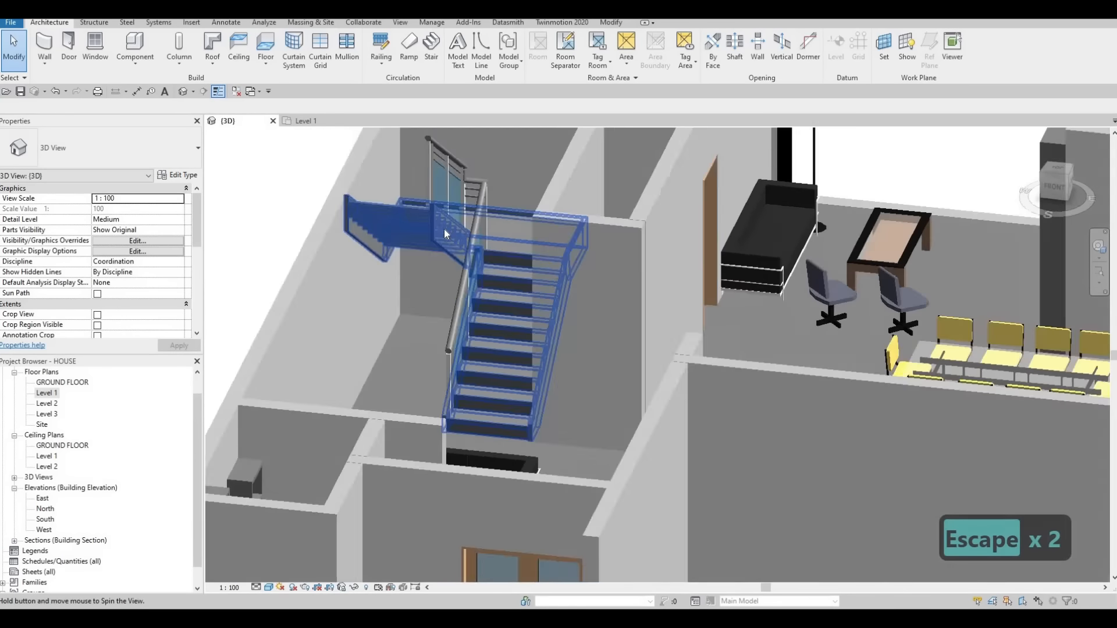
left_click(444, 229)
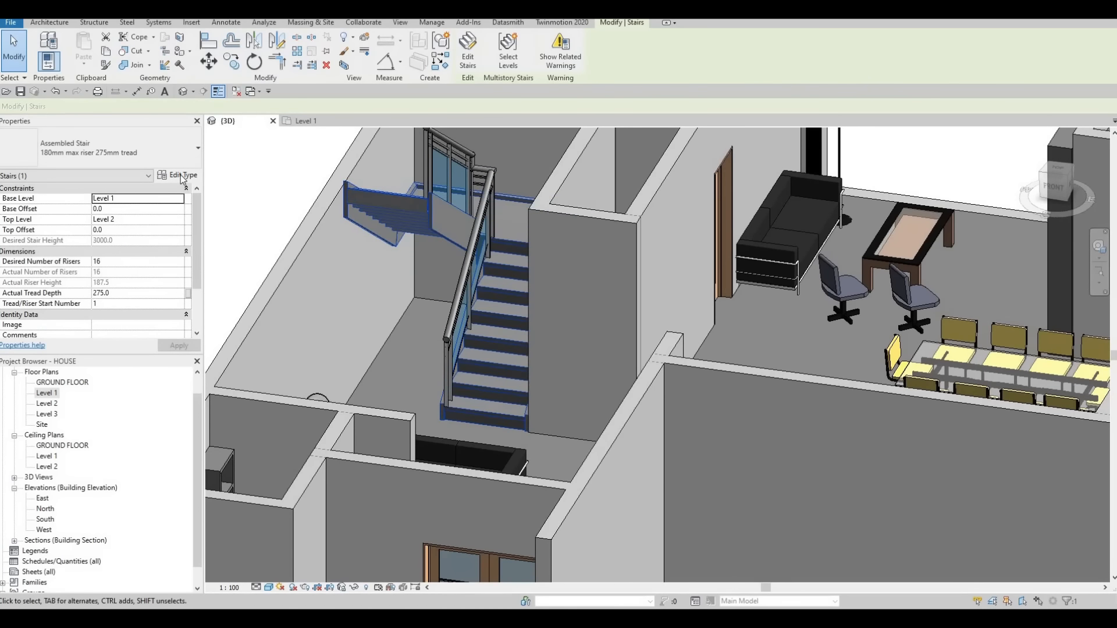
left_click(178, 175)
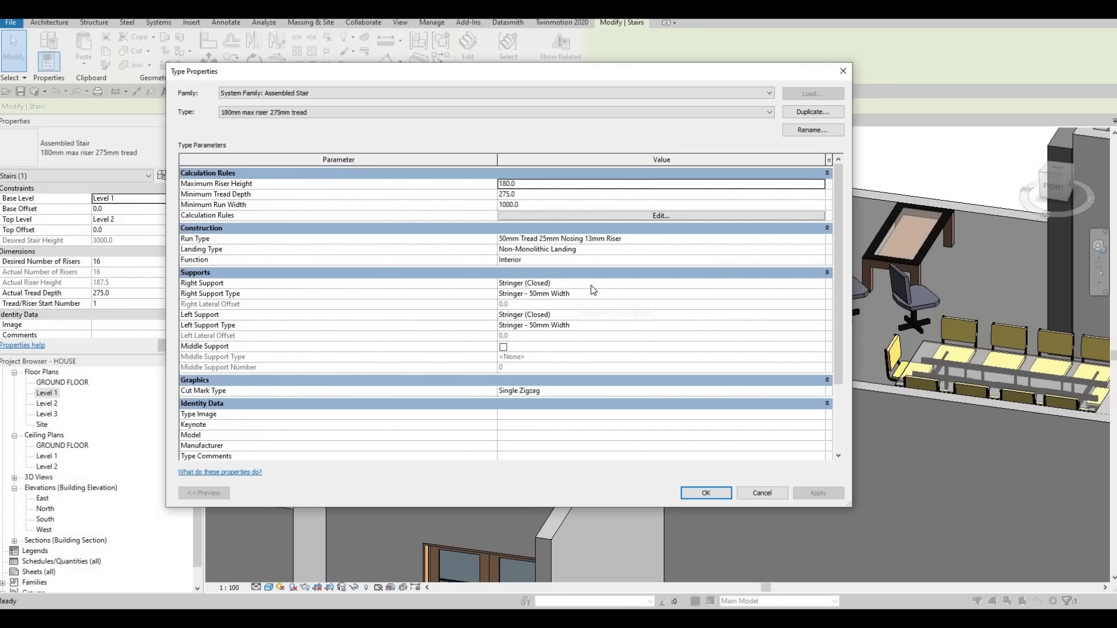
left_click(822, 296)
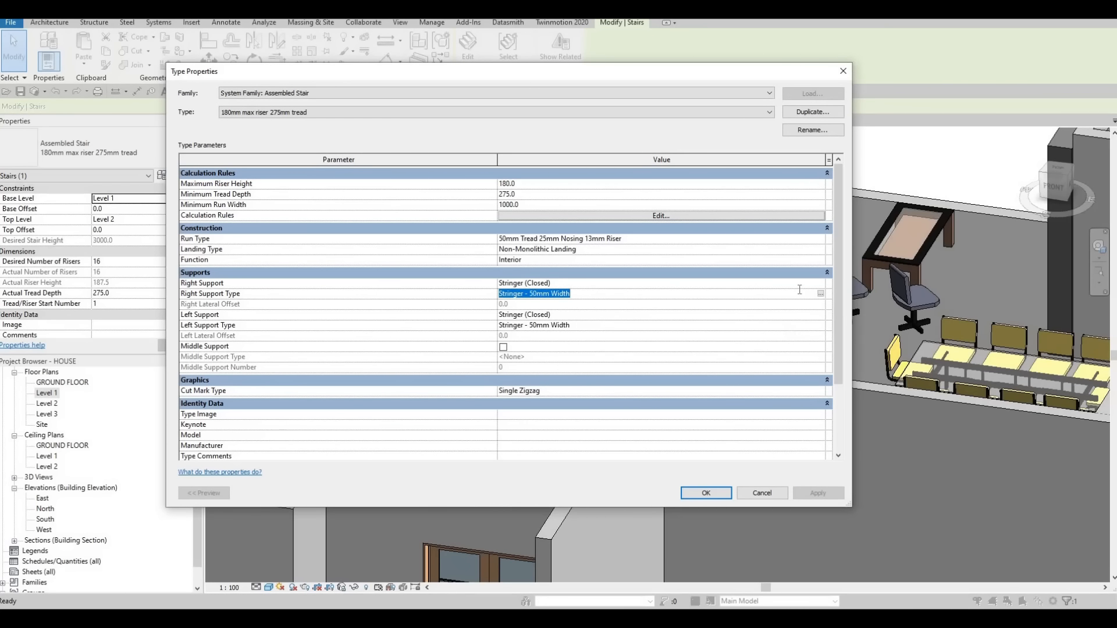
left_click(823, 286)
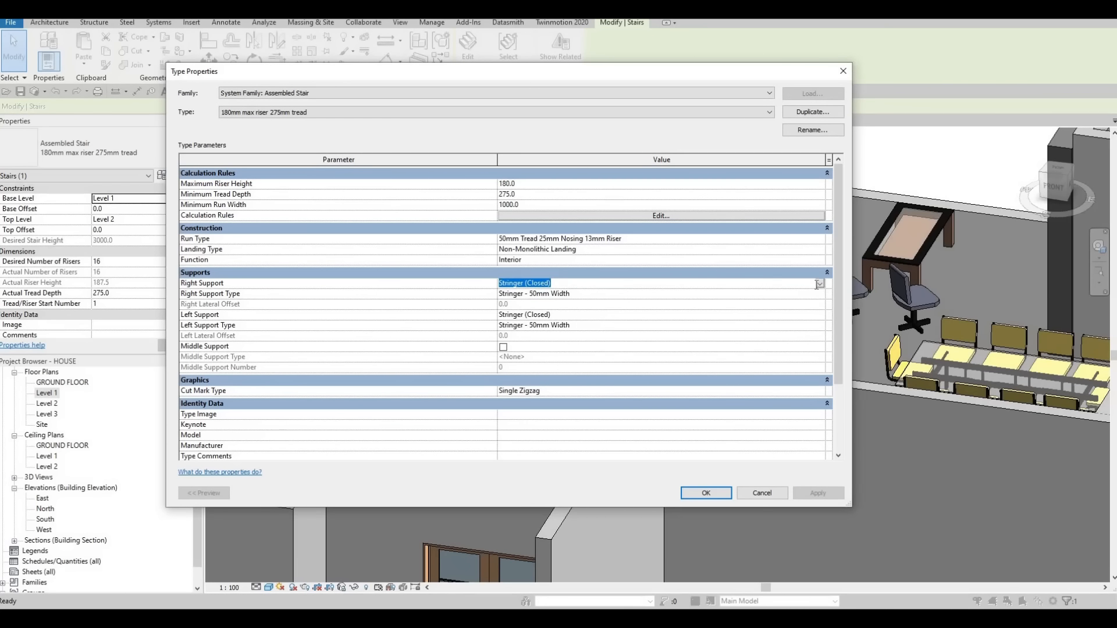
left_click(526, 295)
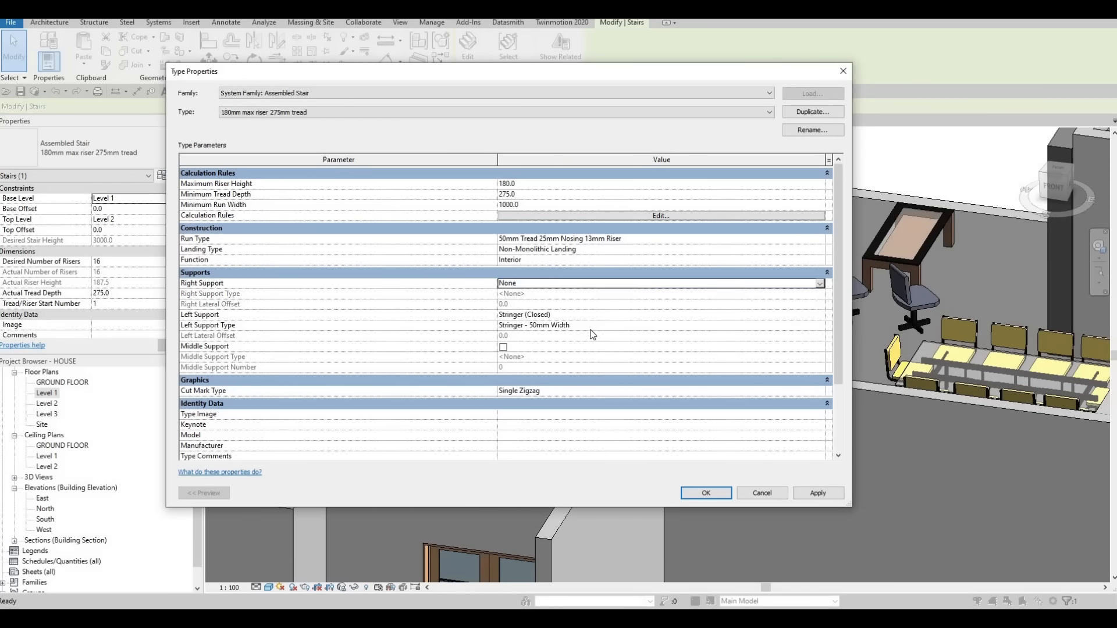
Step: Set the stair type's Left Support to None and apply the support changes
left_click(821, 327)
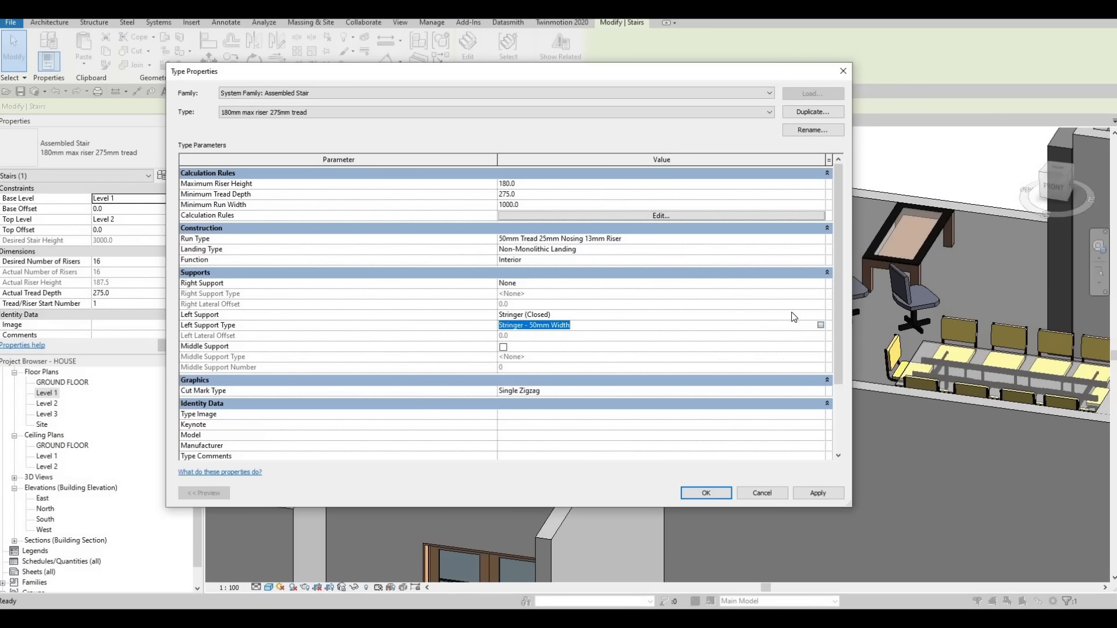
left_click(821, 325)
key("Escape")
left_click(795, 315)
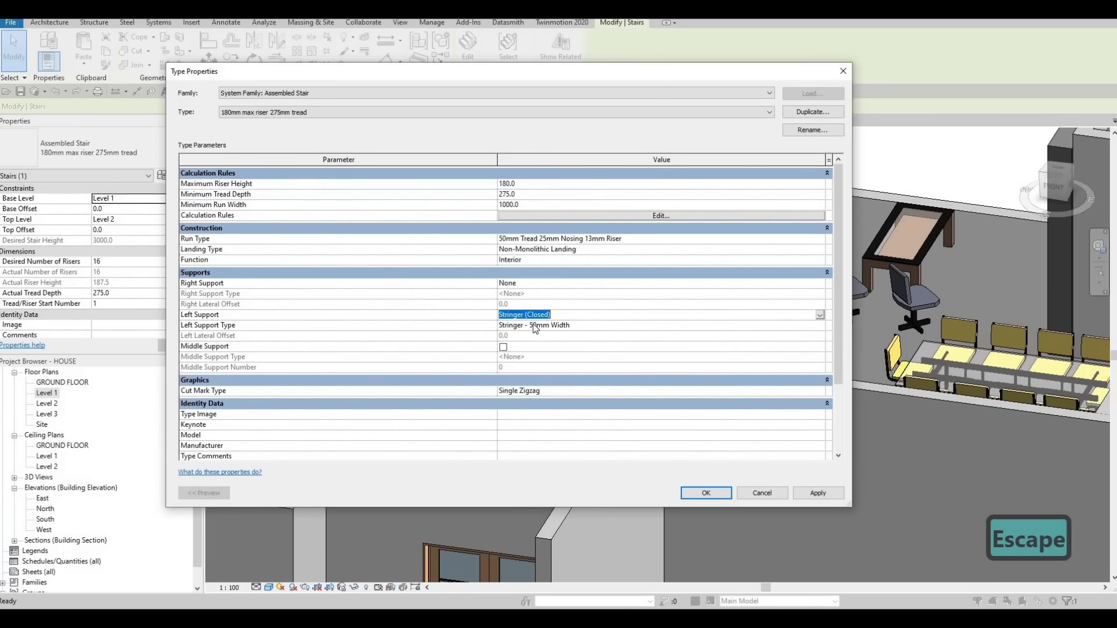
left_click(534, 326)
left_click(809, 495)
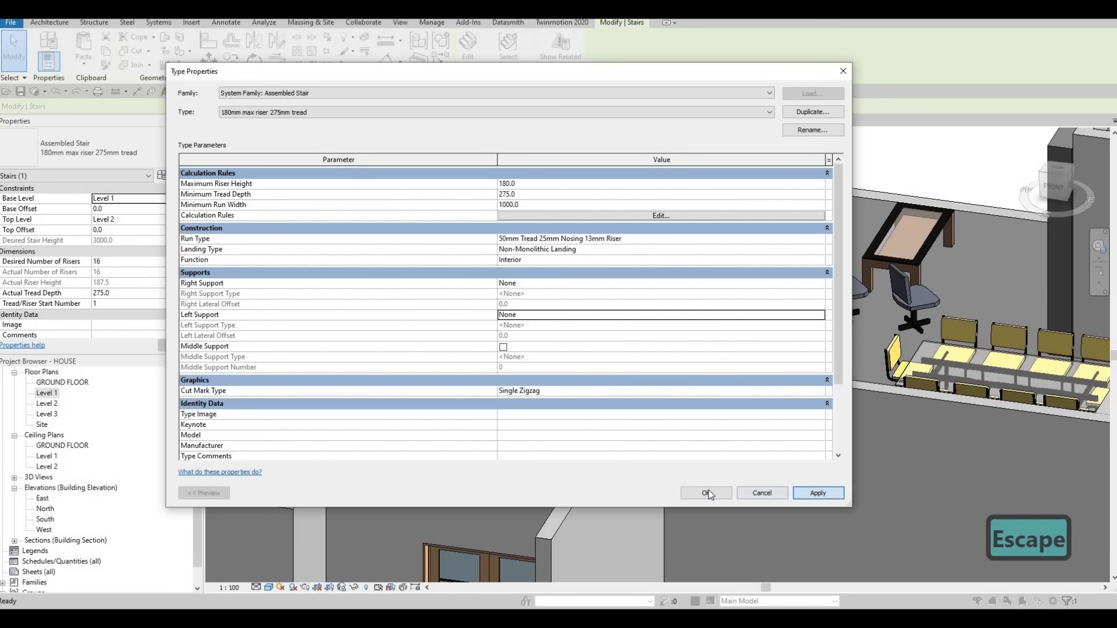
left_click(711, 490)
key("Escape")
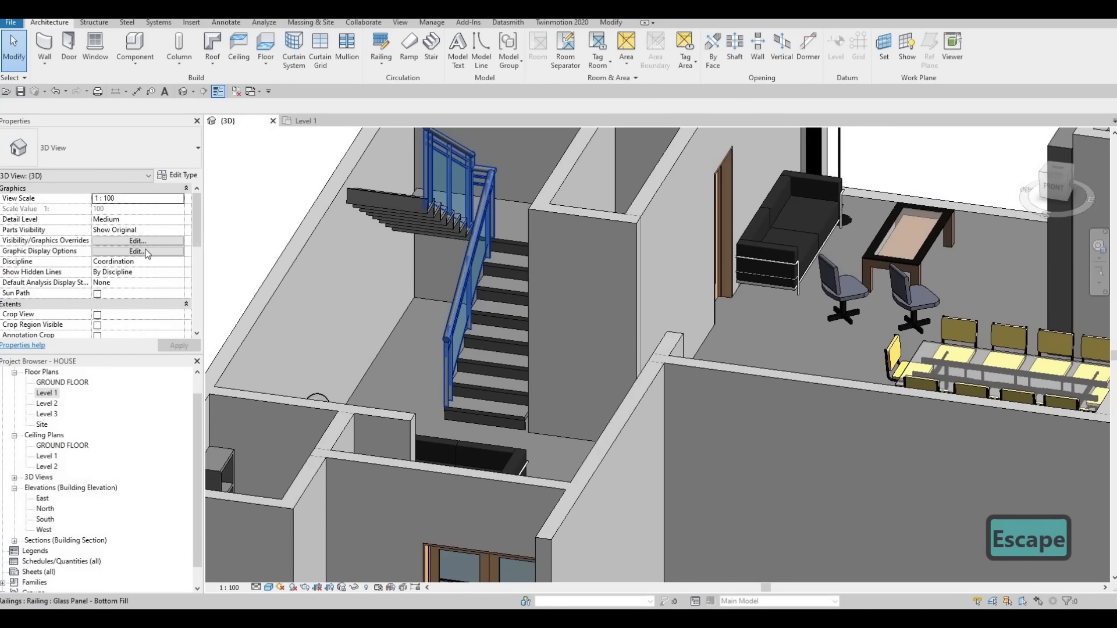
Step: Enable Middle Support in the assembled stair's type properties
left_click(419, 198)
key("Escape")
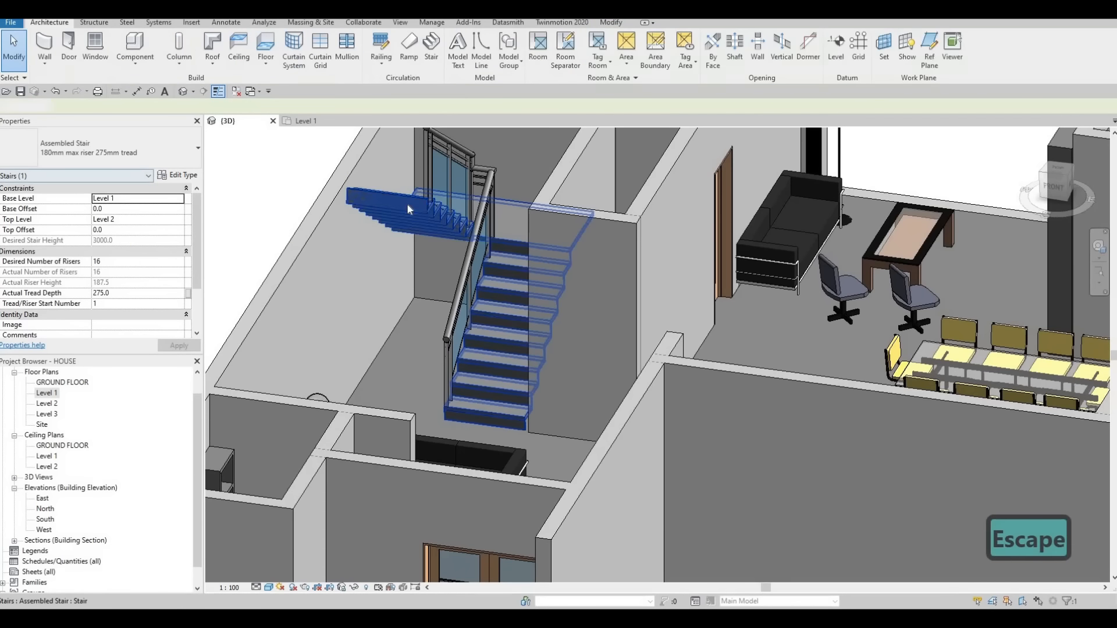
left_click(530, 259)
left_click(178, 175)
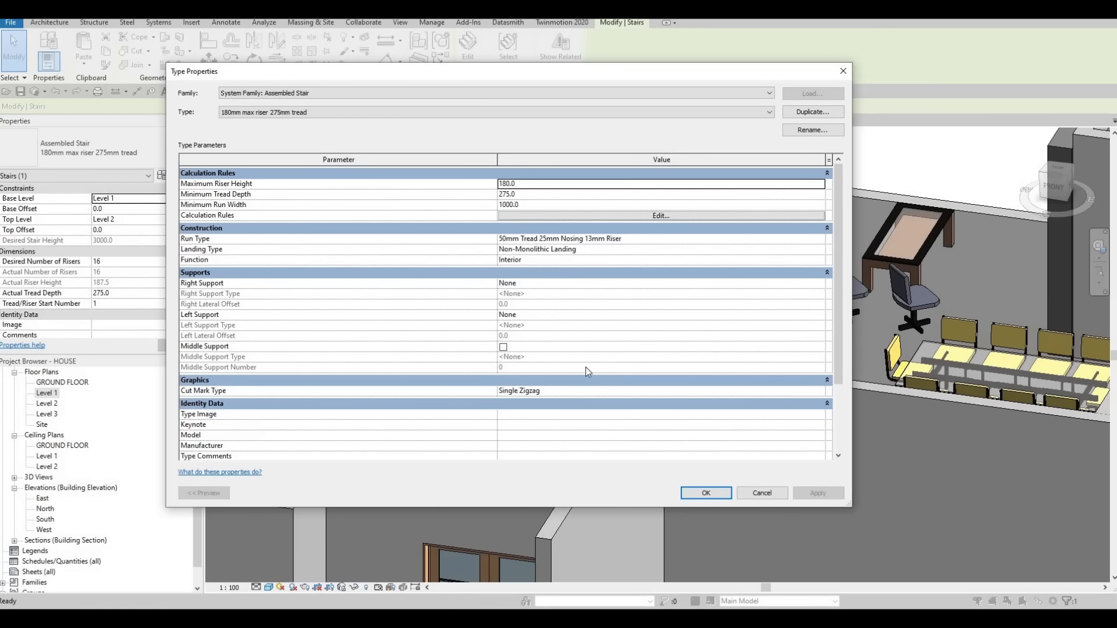
left_click(504, 347)
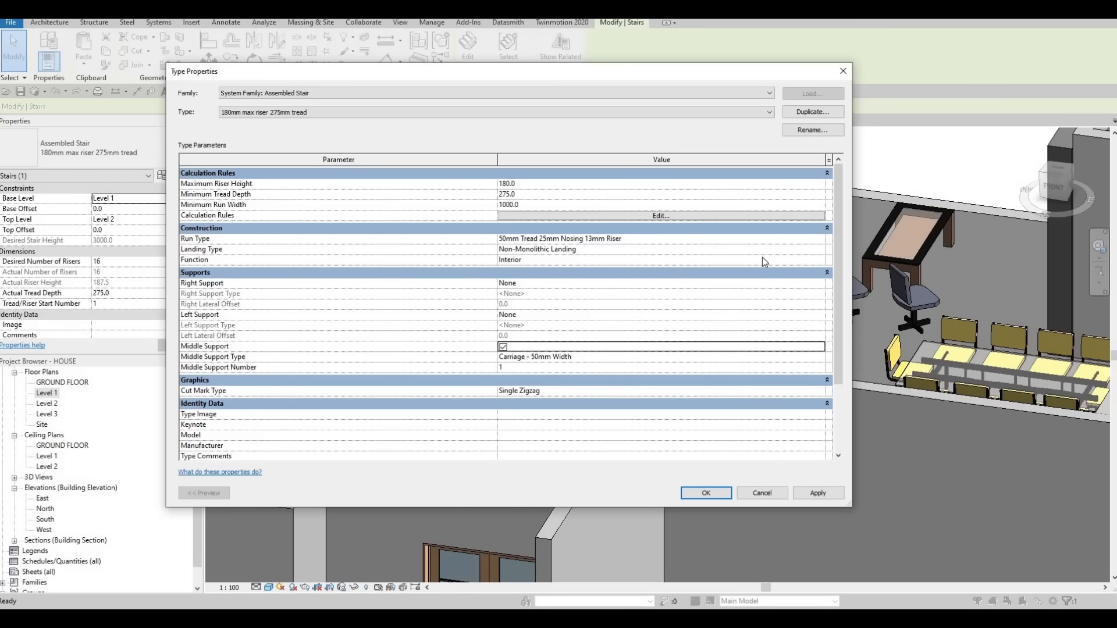
Step: Turn off Riser in the stair's run type 50mm Tread 25mm Nosing 13mm Riser and apply the changes
left_click(812, 240)
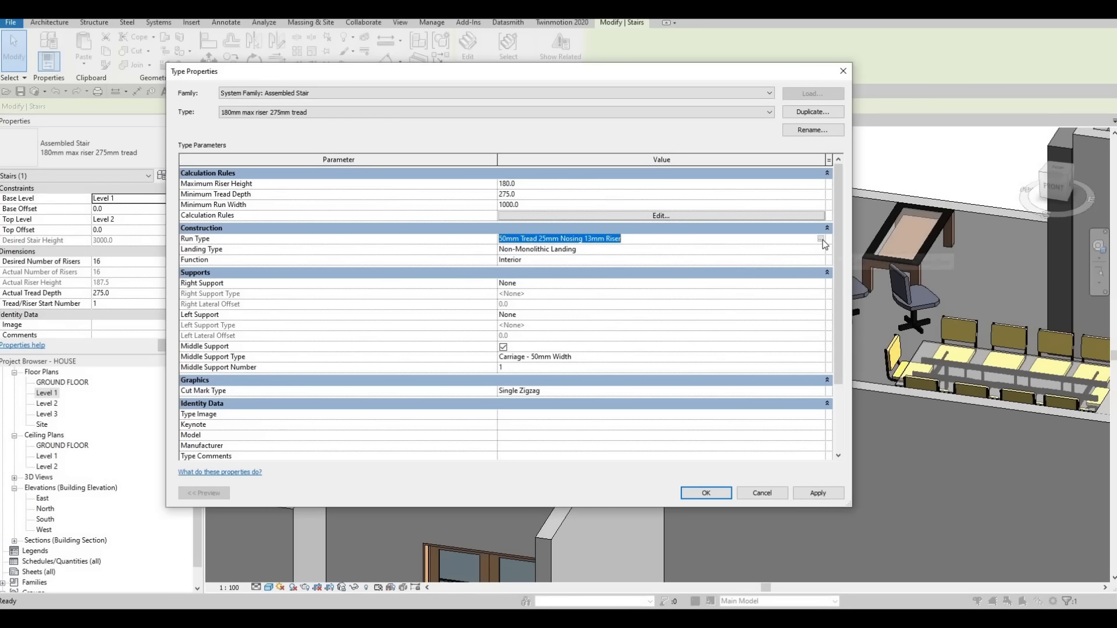
left_click(803, 239)
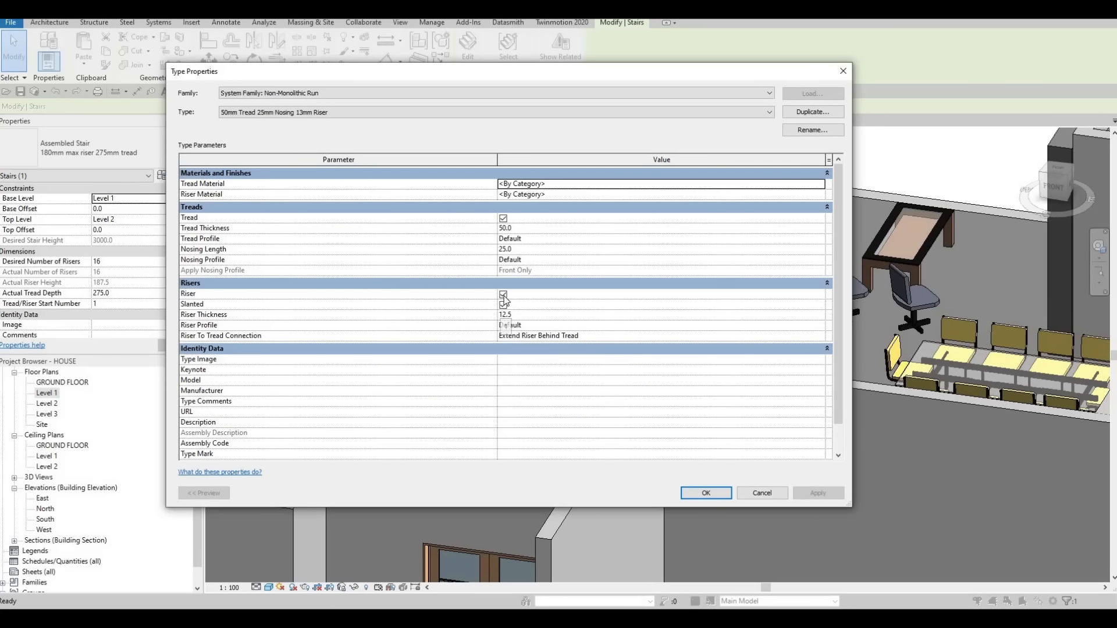
left_click(503, 294)
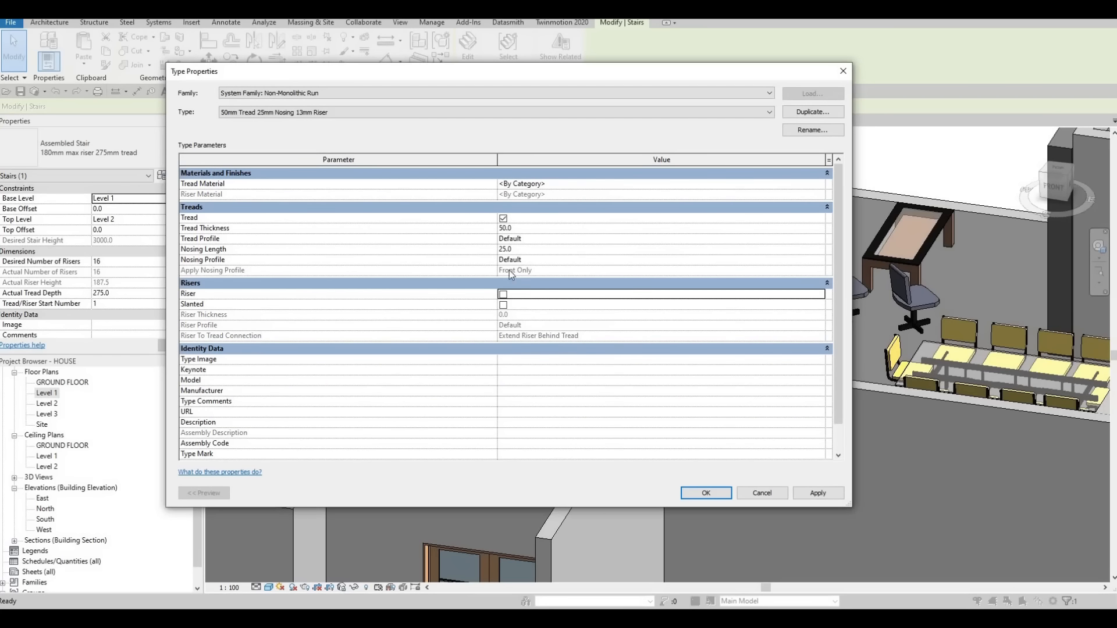
left_click(817, 493)
left_click(750, 493)
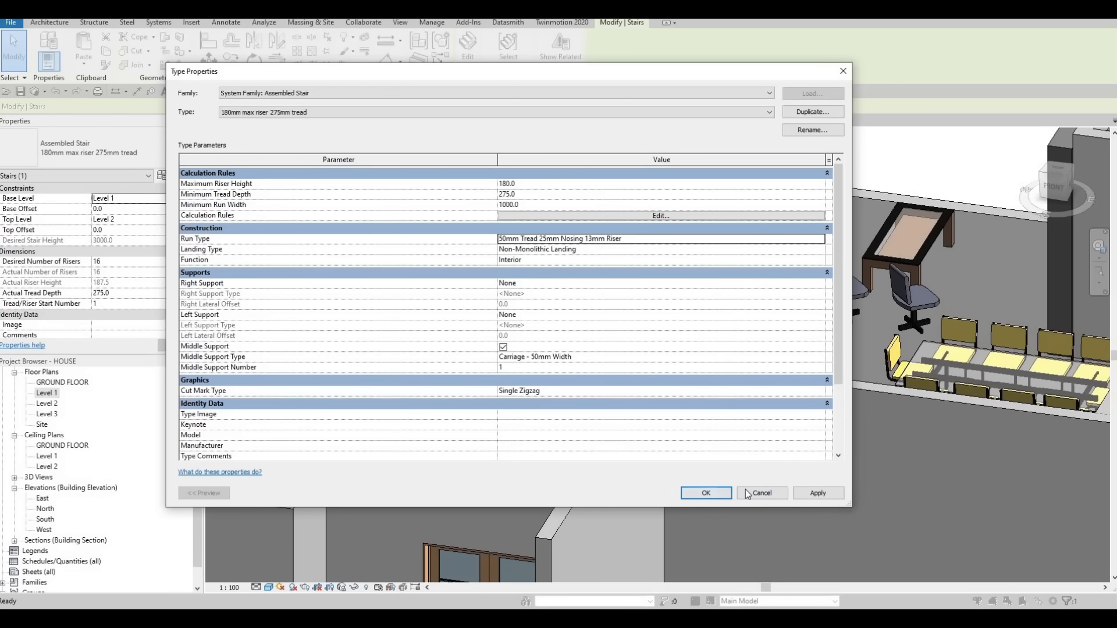
left_click(705, 492)
Step: Examine the stair's open treads and central carriage support in the 3D view
scroll(564, 402, "up", 5)
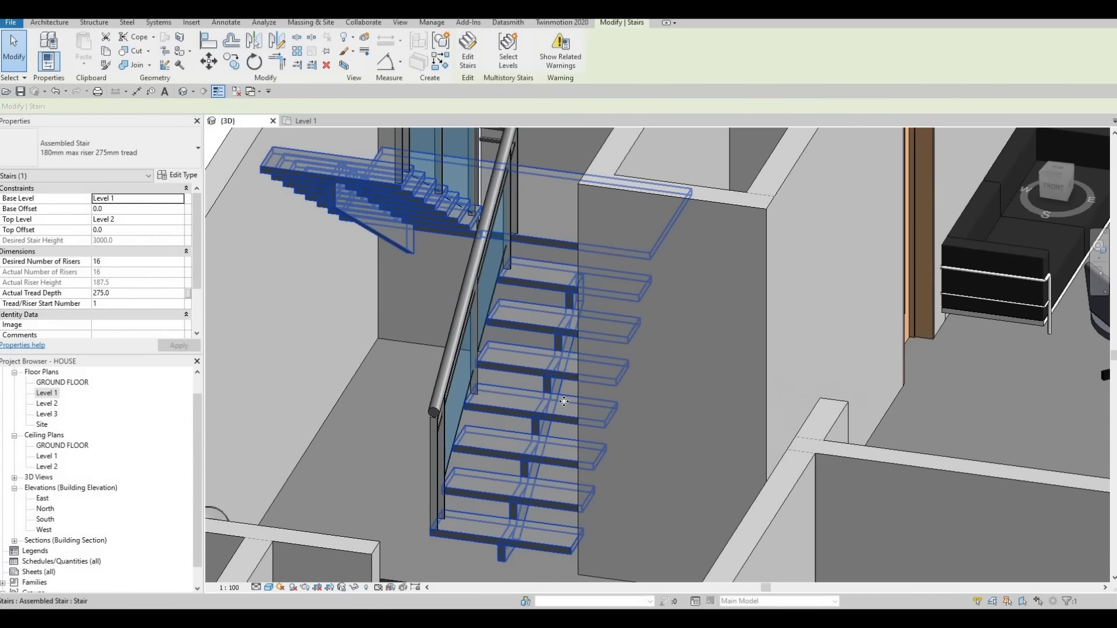
scroll(563, 402, "down", 3)
middle_click_drag(563, 401, 612, 429, "shift")
middle_click_drag(509, 397, 534, 378, "shift")
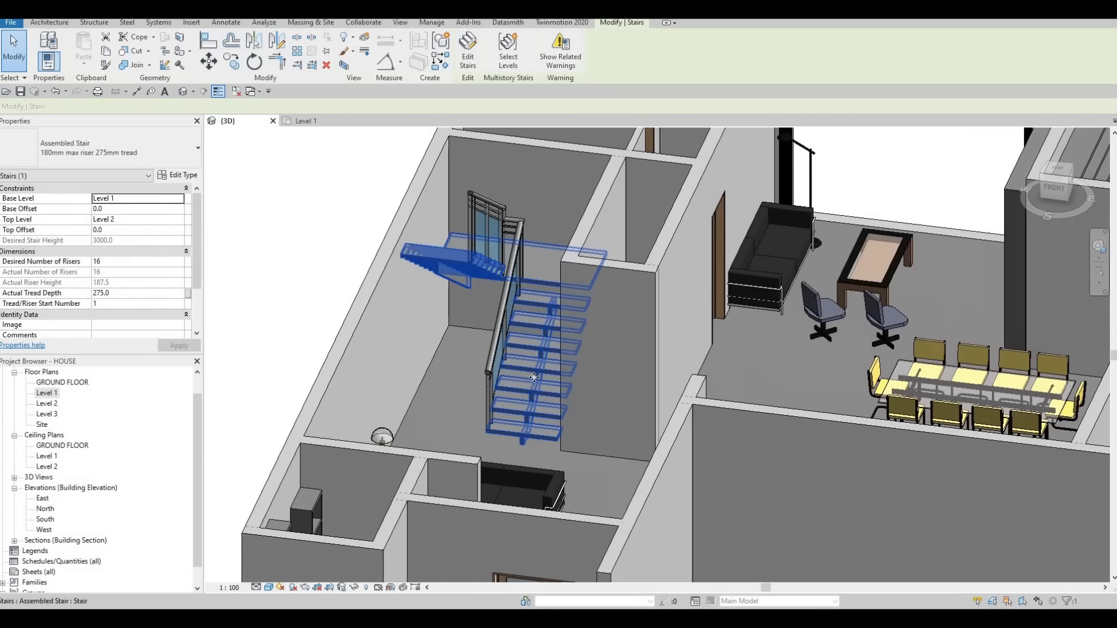
scroll(534, 378, "up", 2)
key("Escape")
Step: Open the material selection for Tread Material in the stair's run type 50mm Tread 25mm Nosing 13mm Riser
left_click(534, 373)
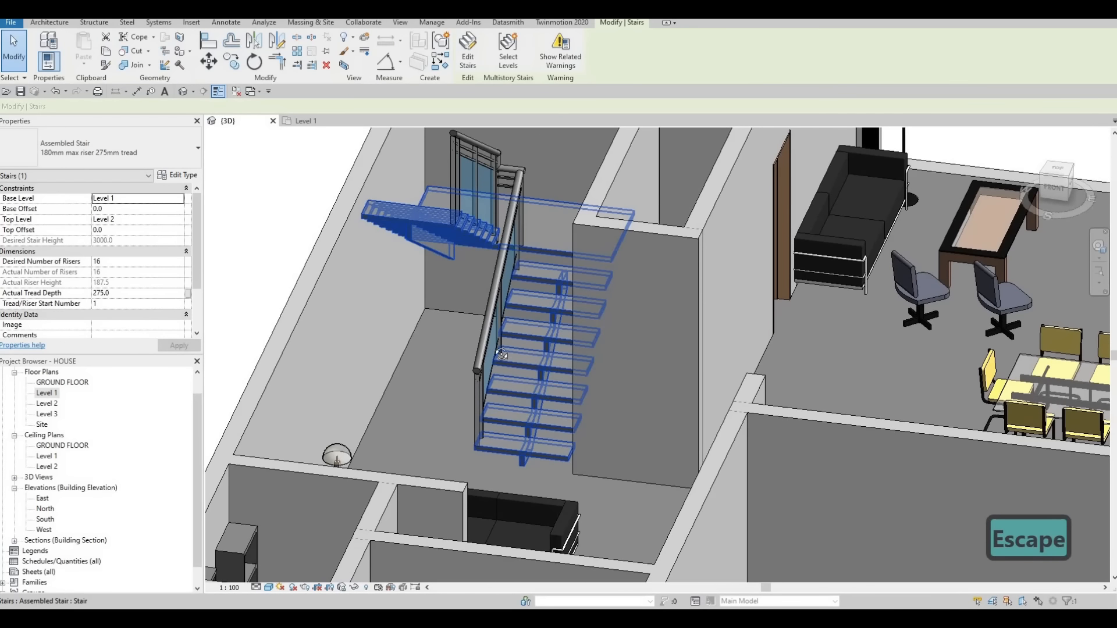
scroll(501, 354, "down", 4)
middle_click_drag(480, 345, 512, 337, "shift")
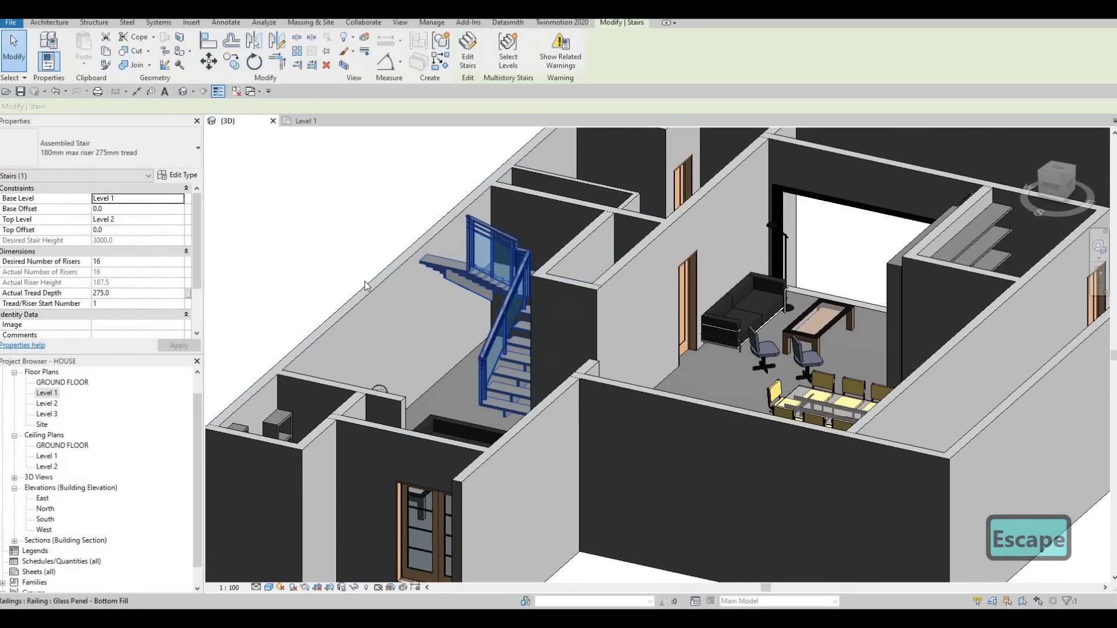
left_click(182, 176)
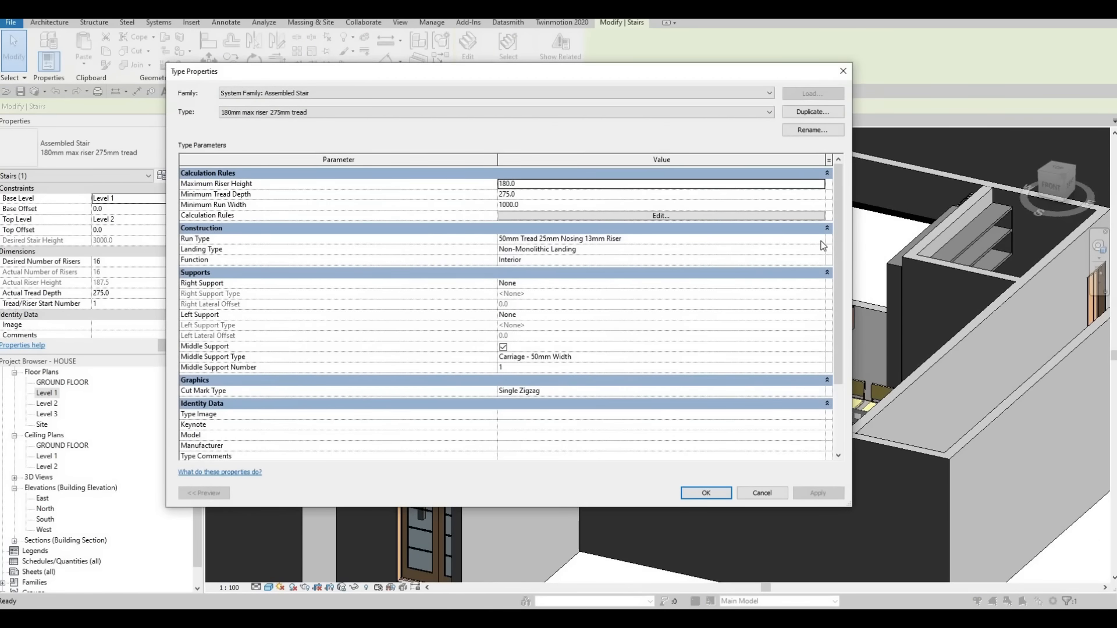
double_click(670, 242)
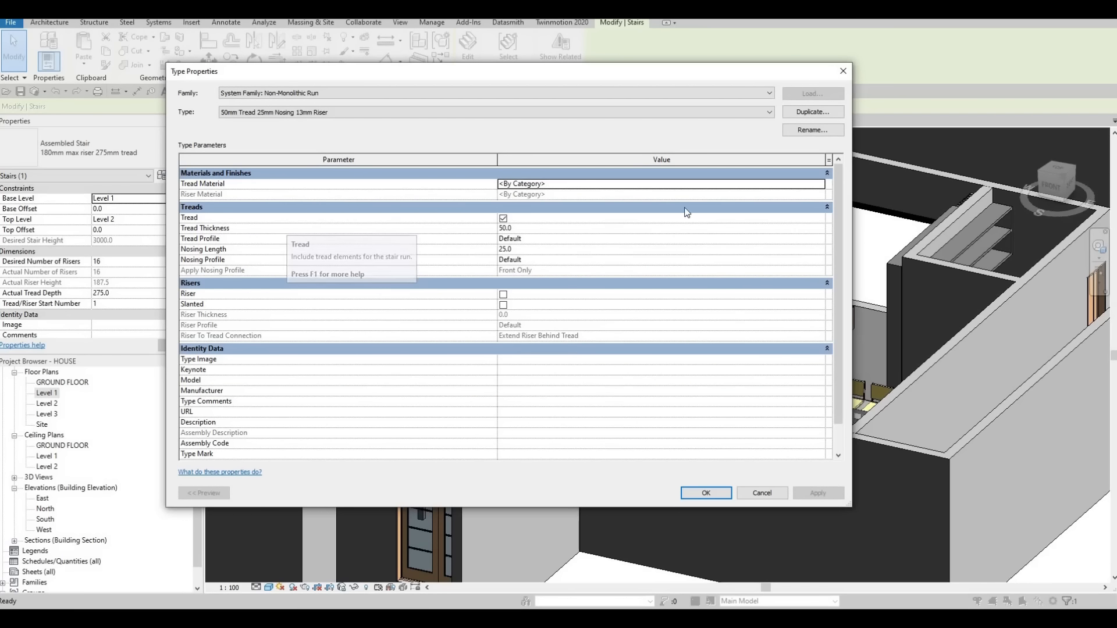
left_click(821, 187)
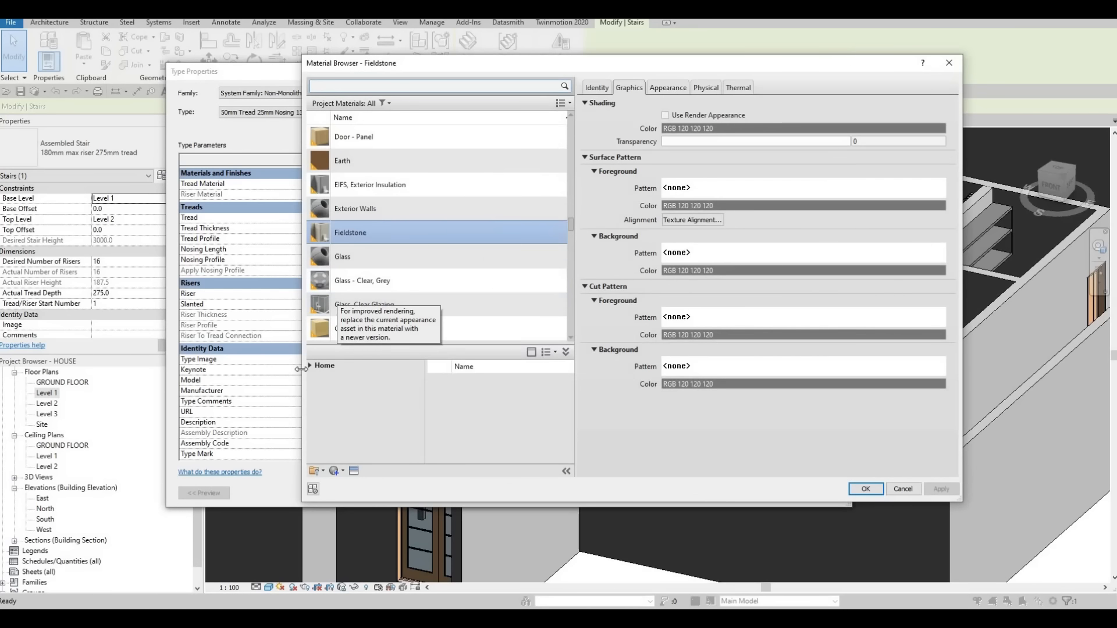
Step: Add Glulam 36c from the Wood category of AEC Materials to the project and assign it as the tread material
left_click(309, 366)
left_click(316, 388)
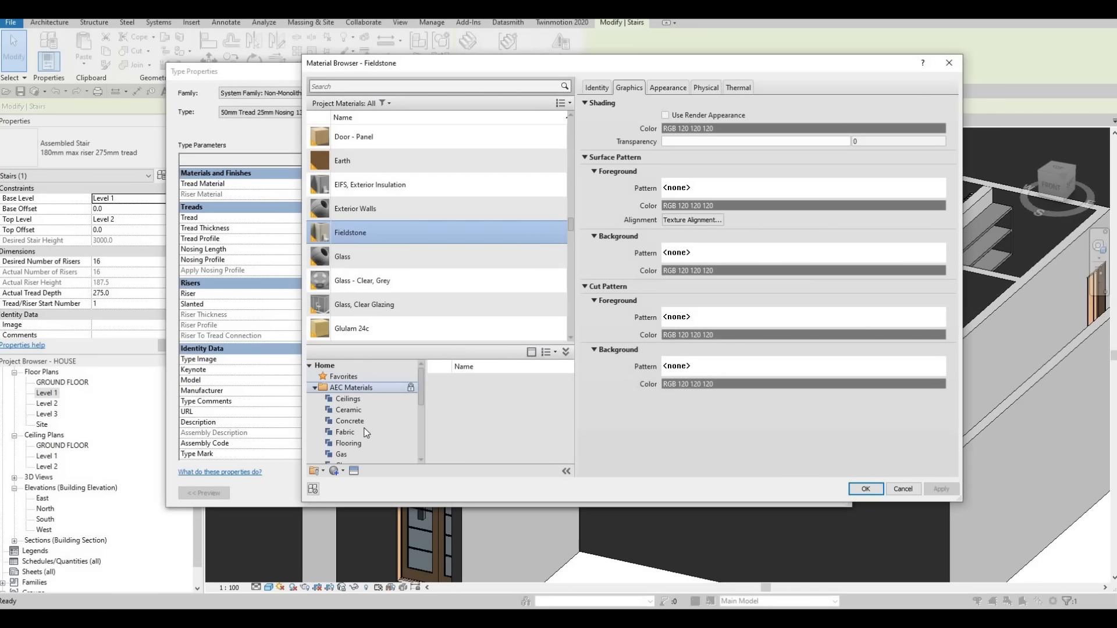
scroll(345, 456, "down", 4)
left_click(345, 455)
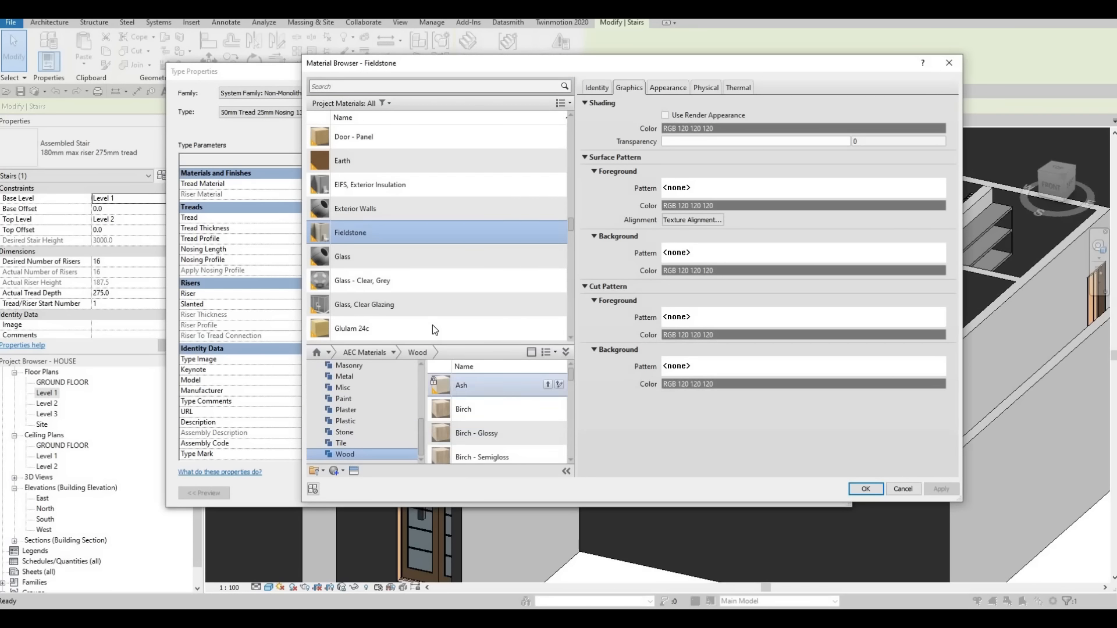
scroll(431, 325, "down", 3)
scroll(424, 226, "up", 3)
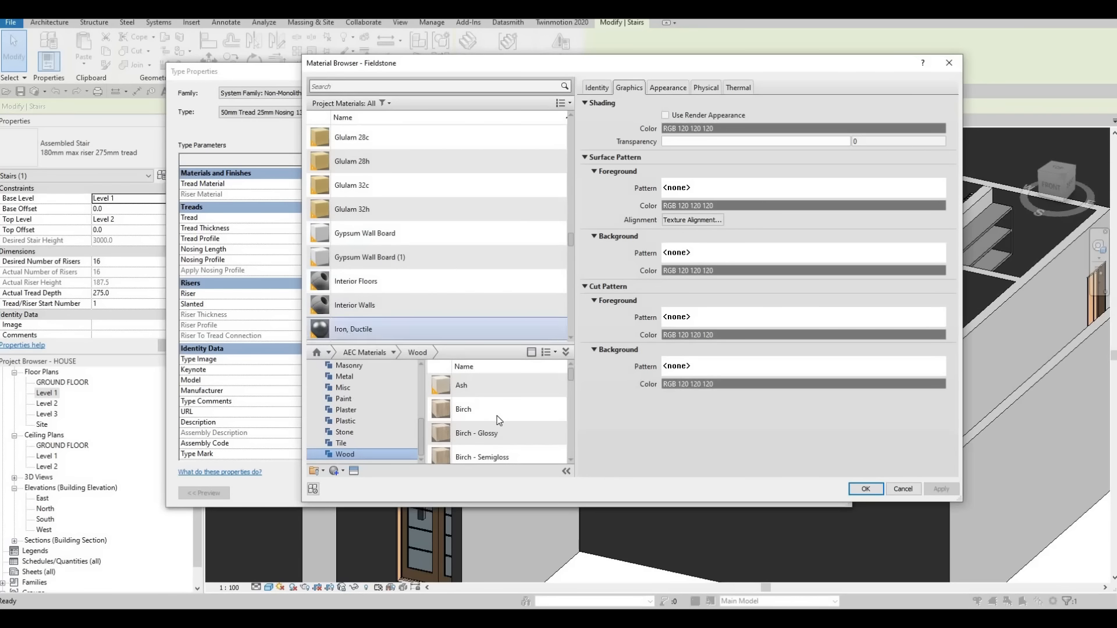
scroll(498, 445, "down", 5)
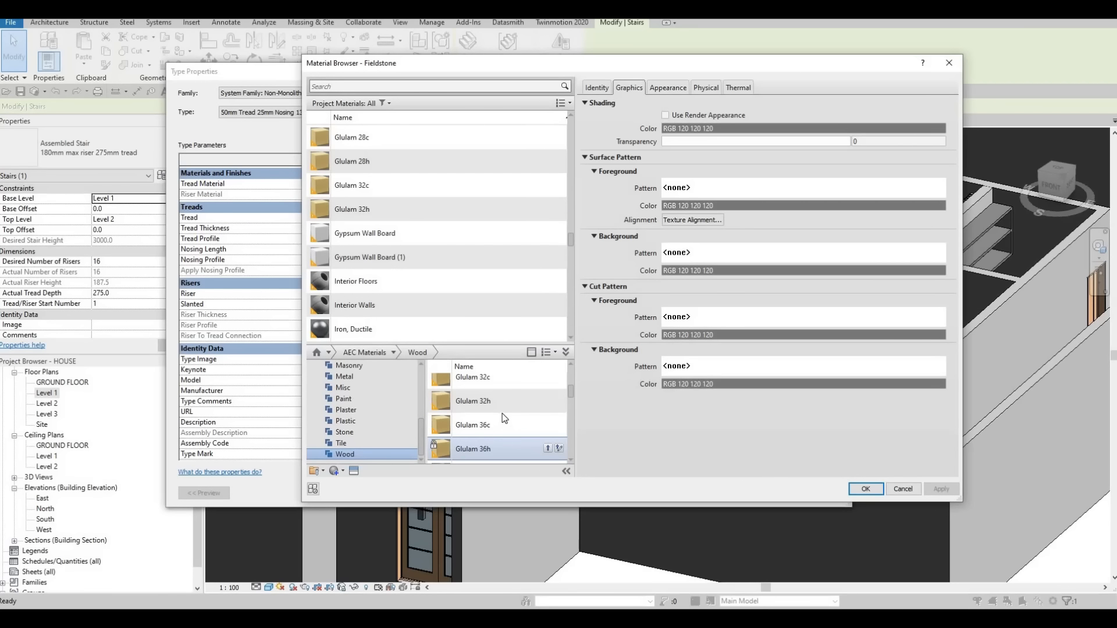
left_click(547, 425)
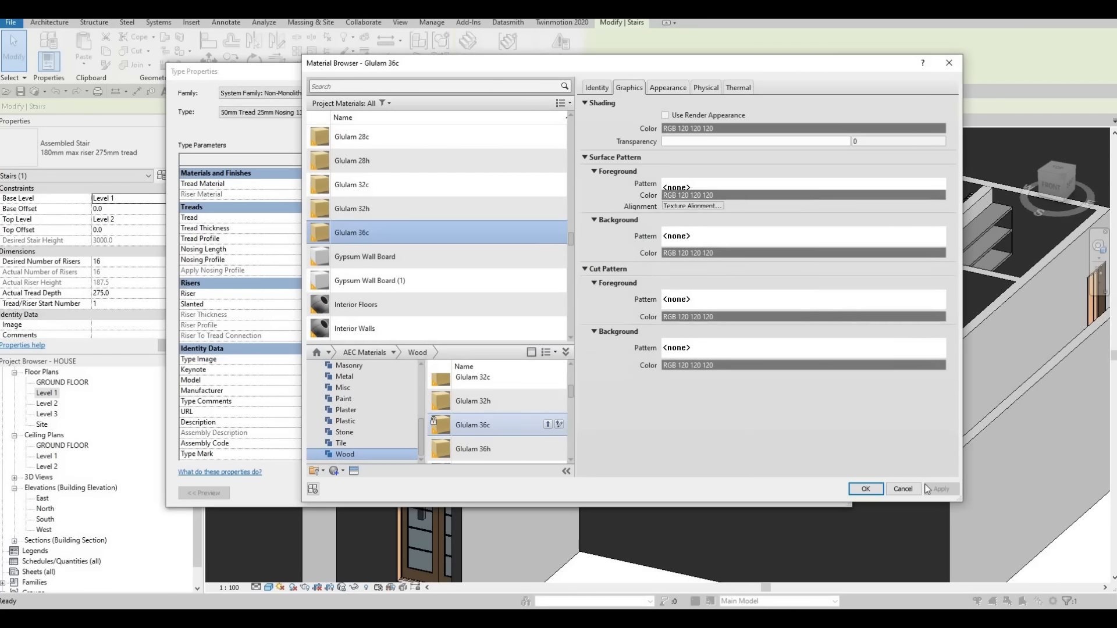
left_click(873, 489)
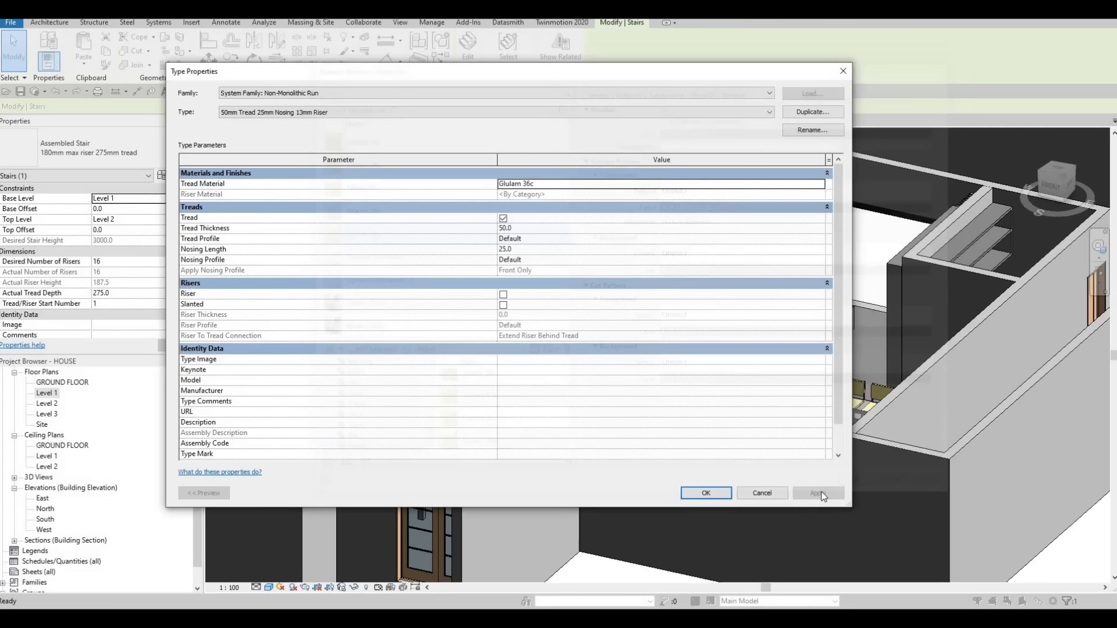
Step: Accept the tread material change in the run type and close the stair's type properties
left_click(705, 493)
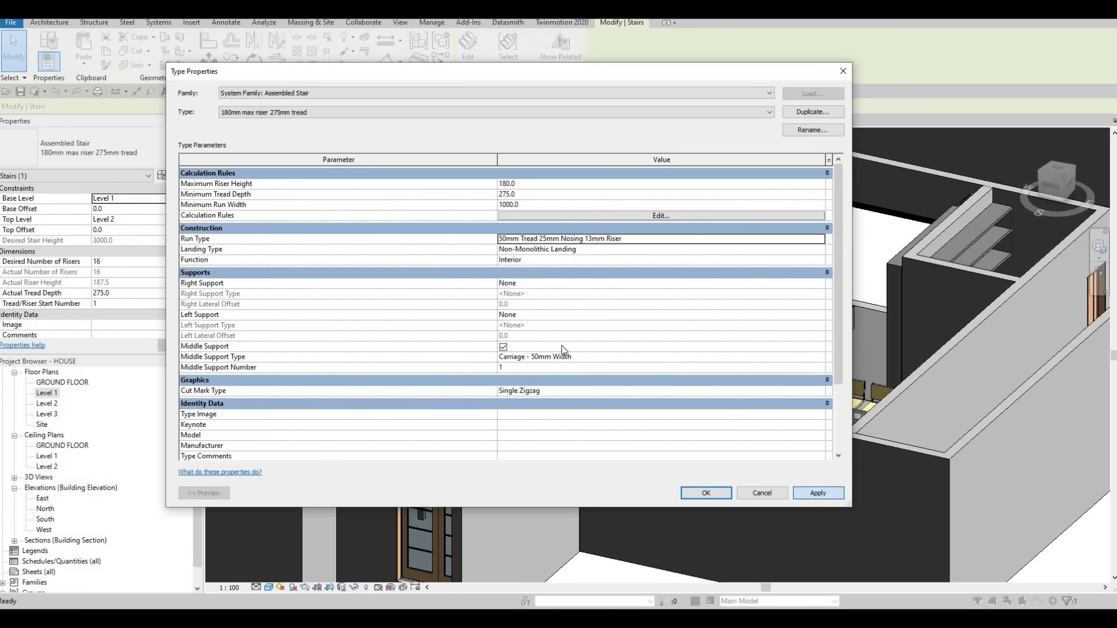
left_click(706, 493)
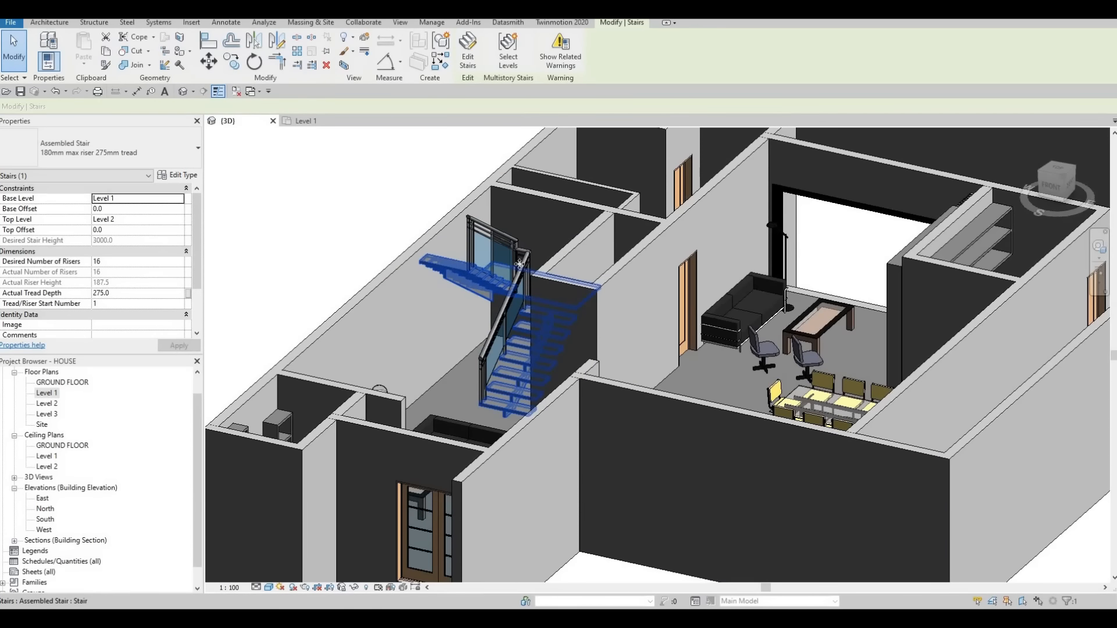
Step: Review the join settings, rail structure and baluster placement of the inner railing's type Glass Panel - Bottom Fill without changing them
left_click(519, 264)
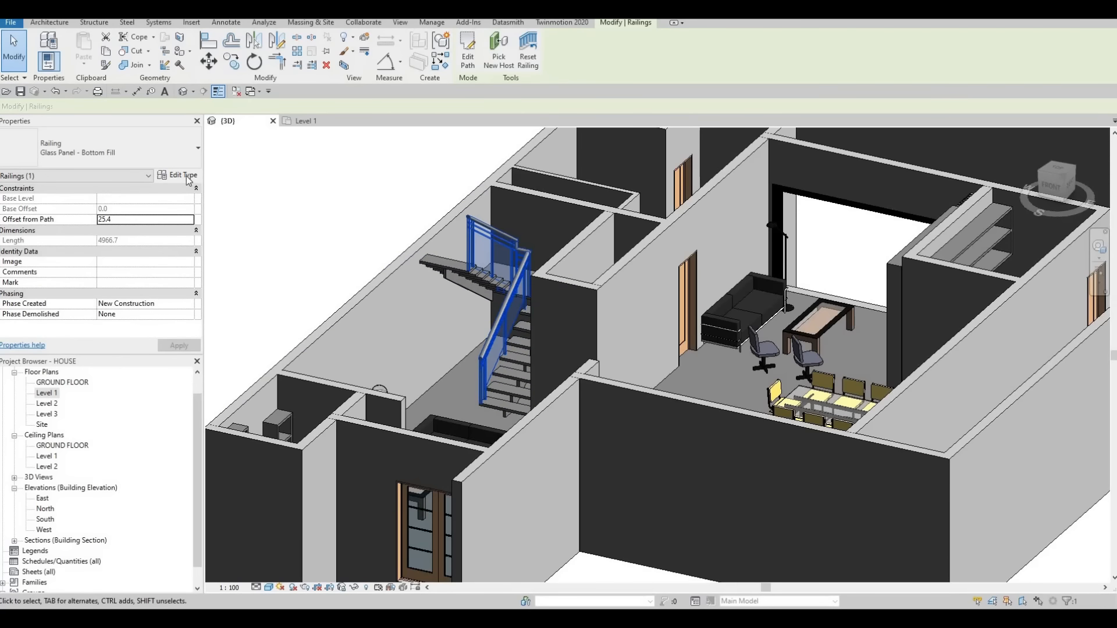
left_click(178, 175)
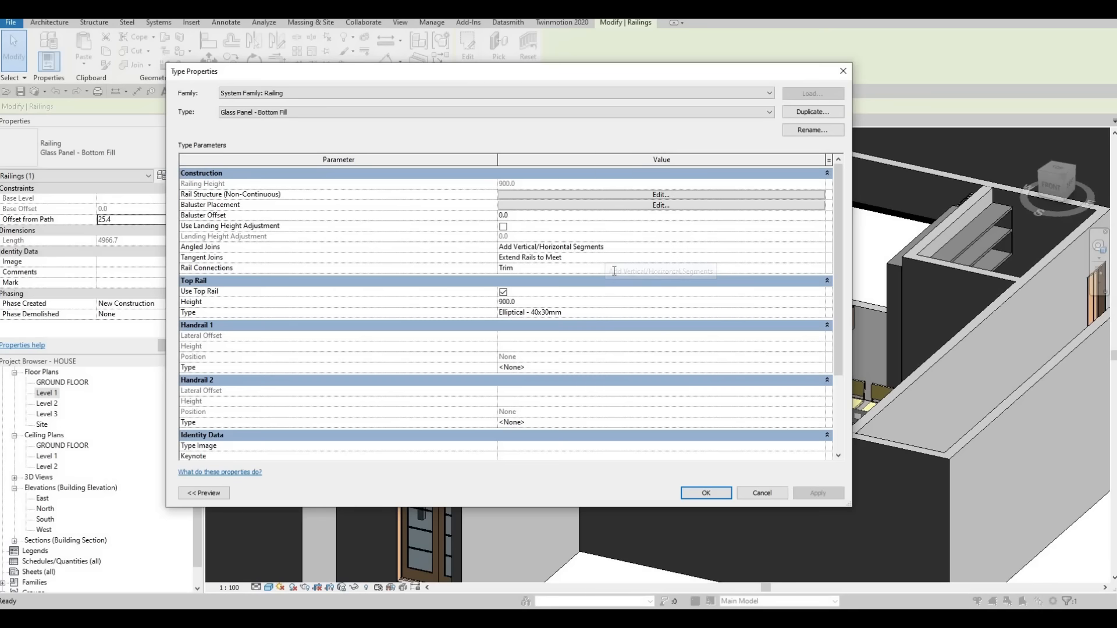
left_click(646, 268)
left_click(677, 247)
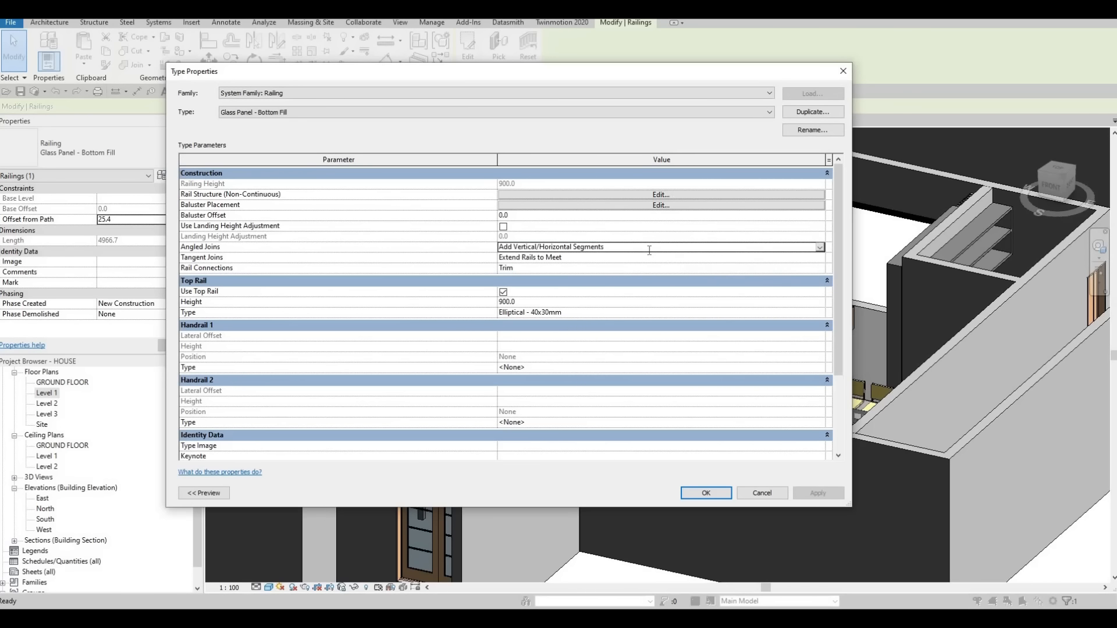
key("Tab")
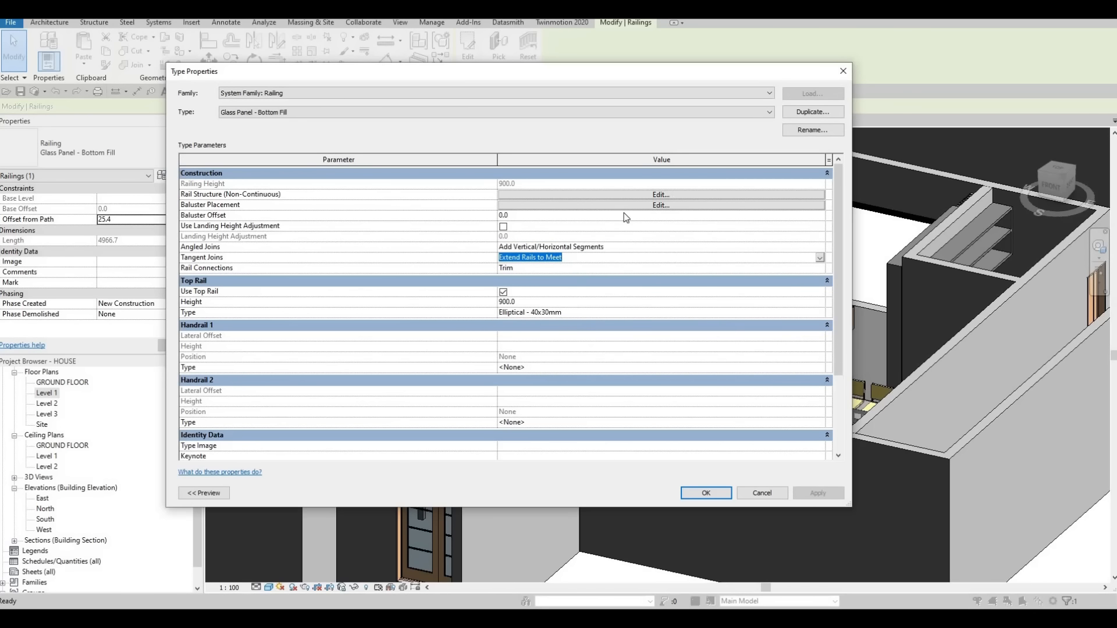
left_click(653, 195)
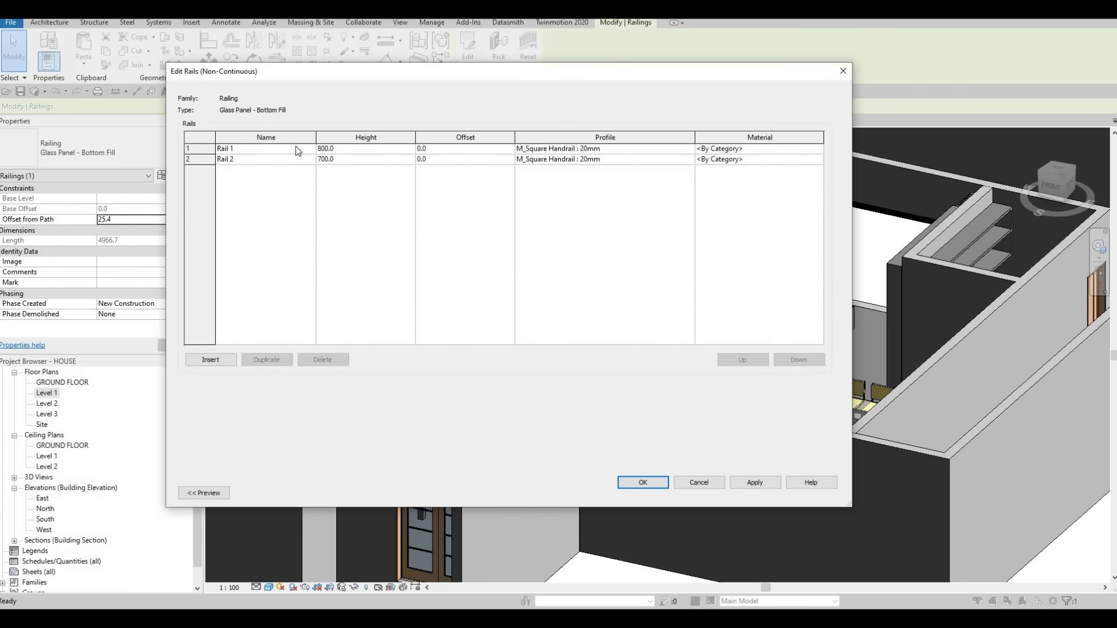
key("Escape")
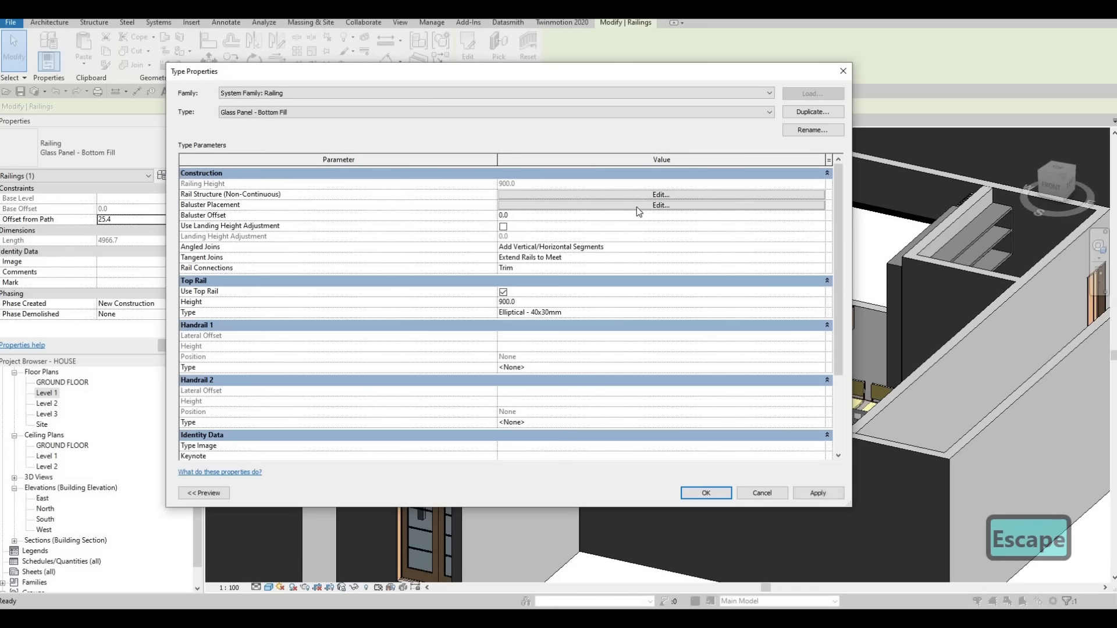
left_click(639, 207)
key("Escape")
key("Escape")
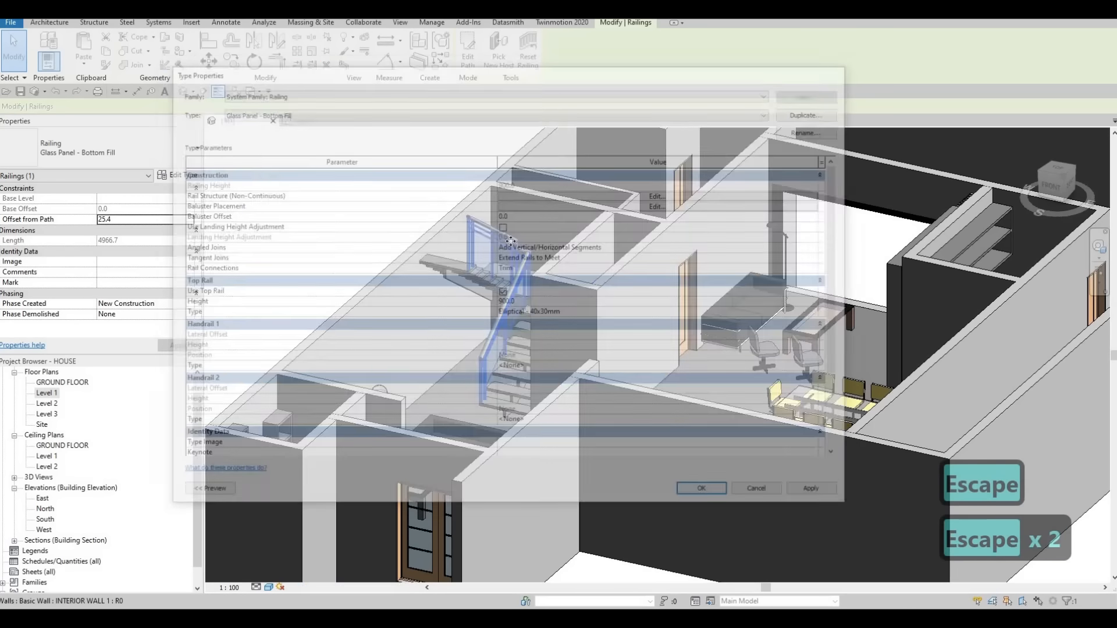
Step: Try turning off Same as Run in the stair's landing type Non-Monolithic Landing, and restore the option
left_click(404, 269)
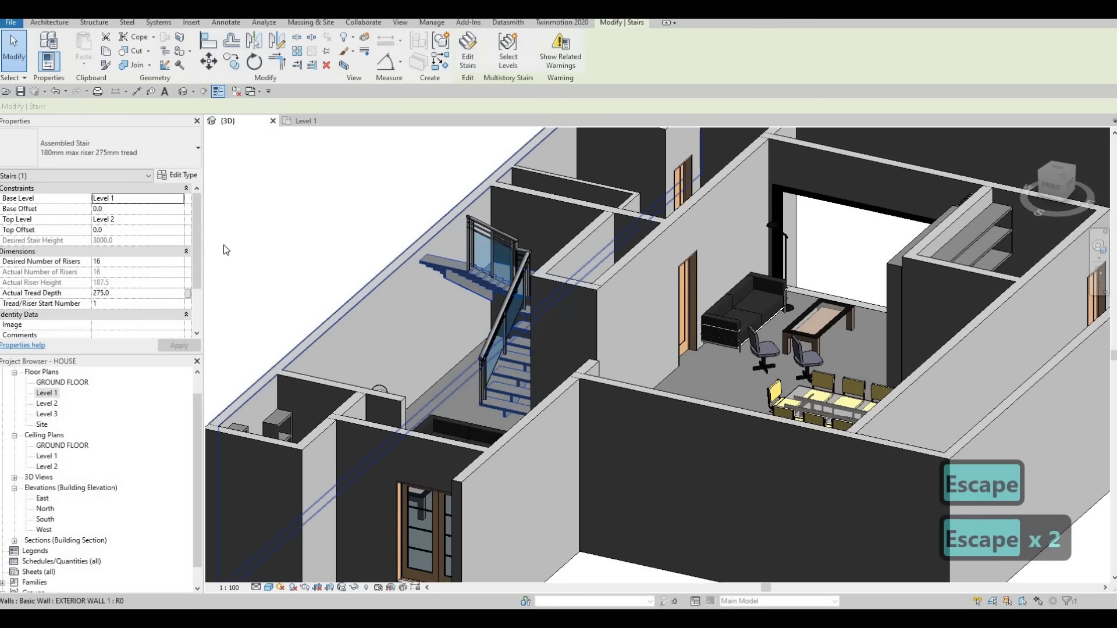
left_click(174, 177)
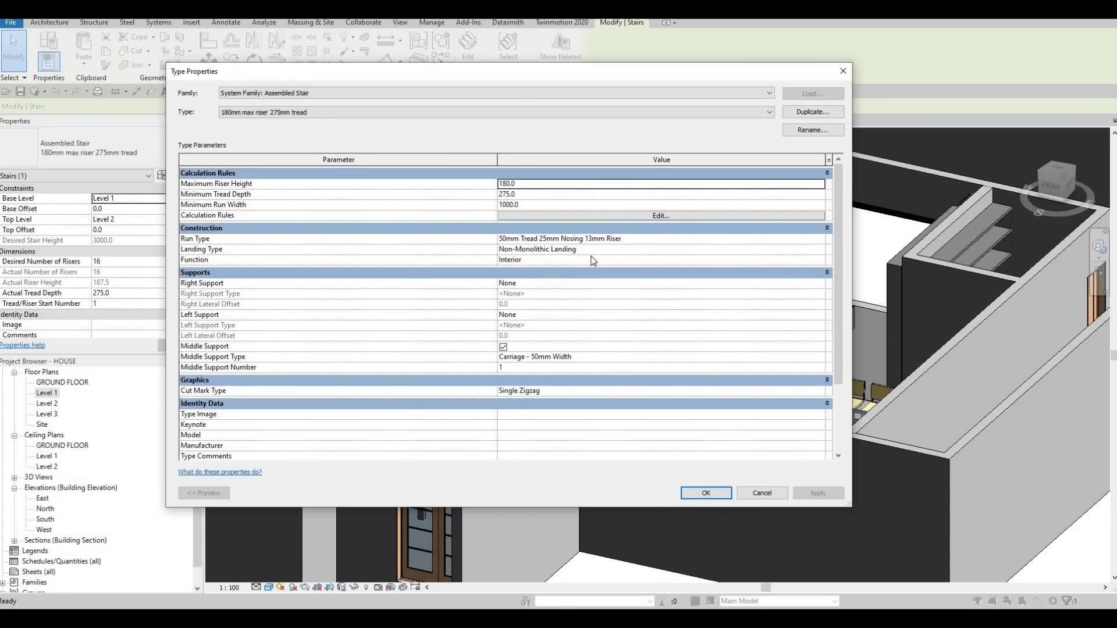
left_click(820, 250)
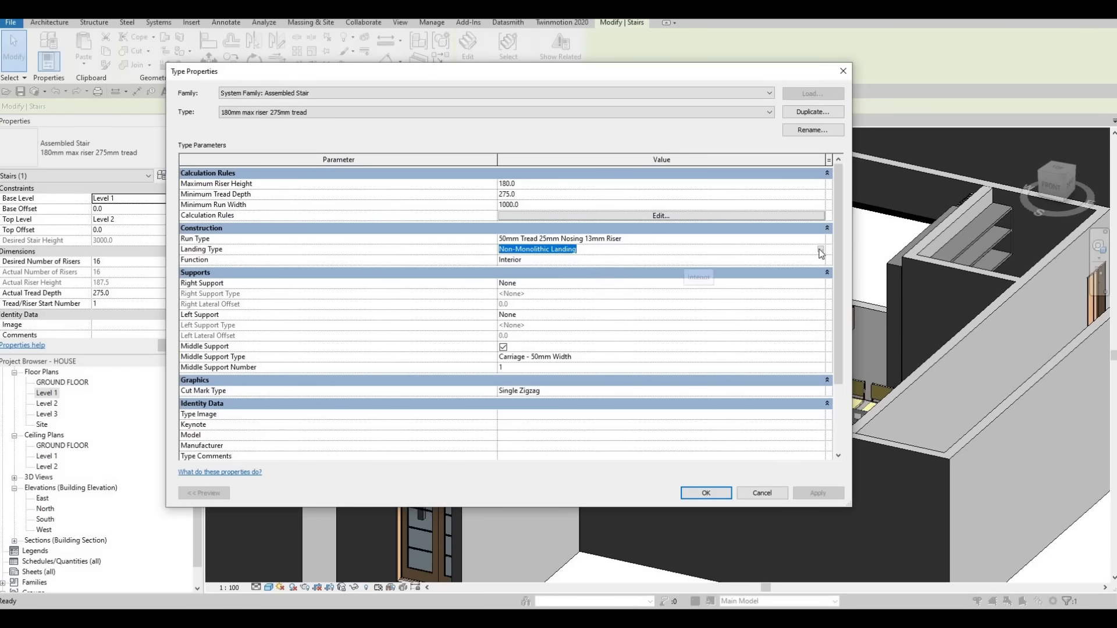
left_click(820, 251)
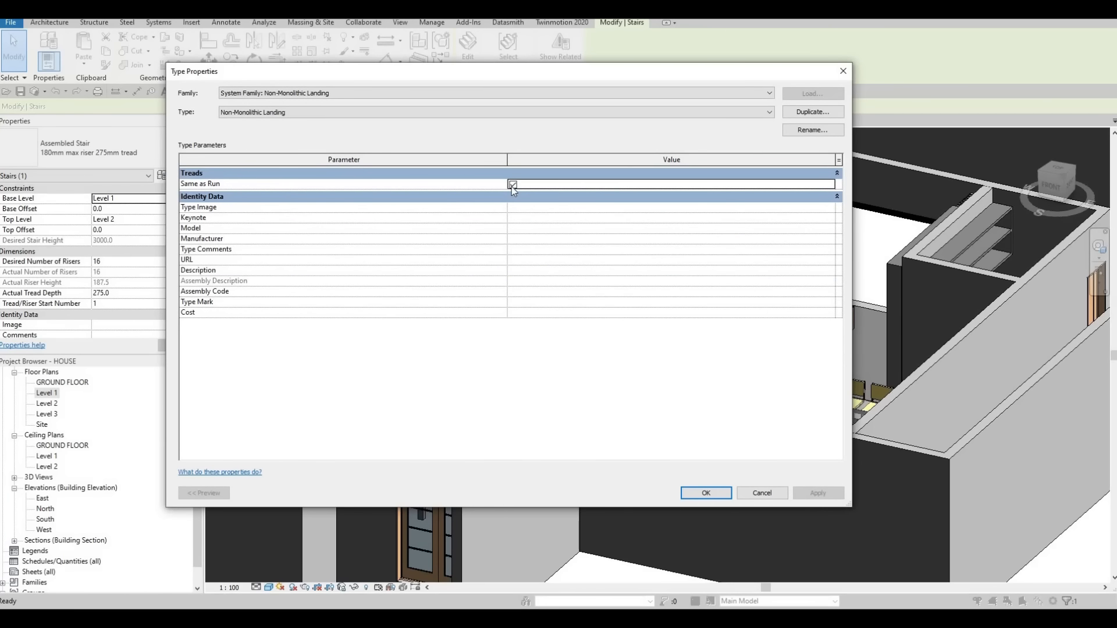
left_click(513, 185)
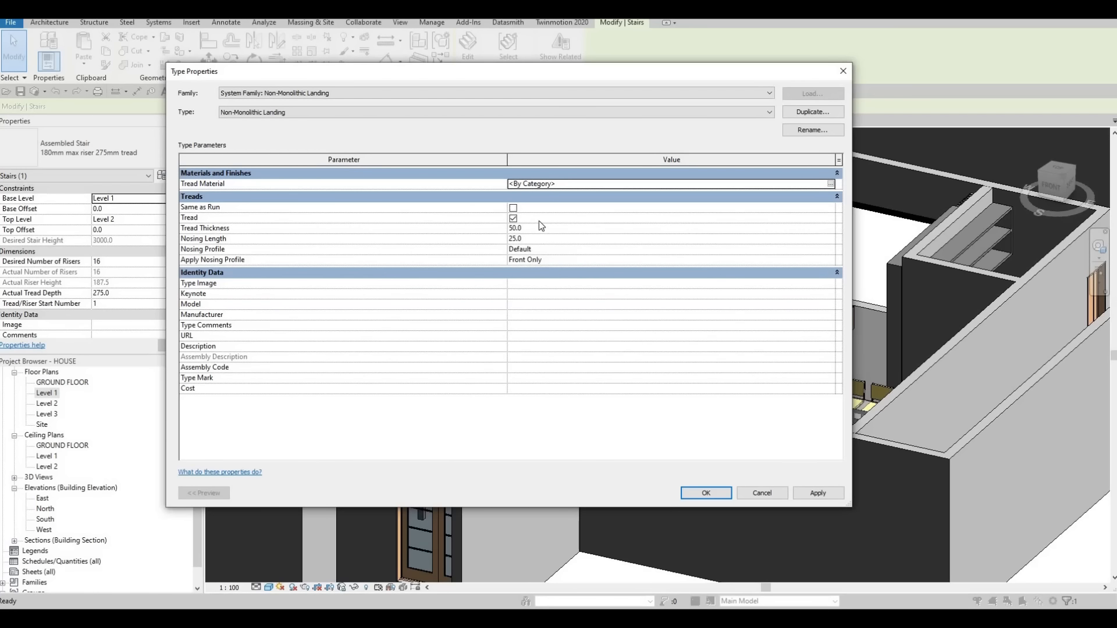
left_click(512, 208)
left_click(709, 493)
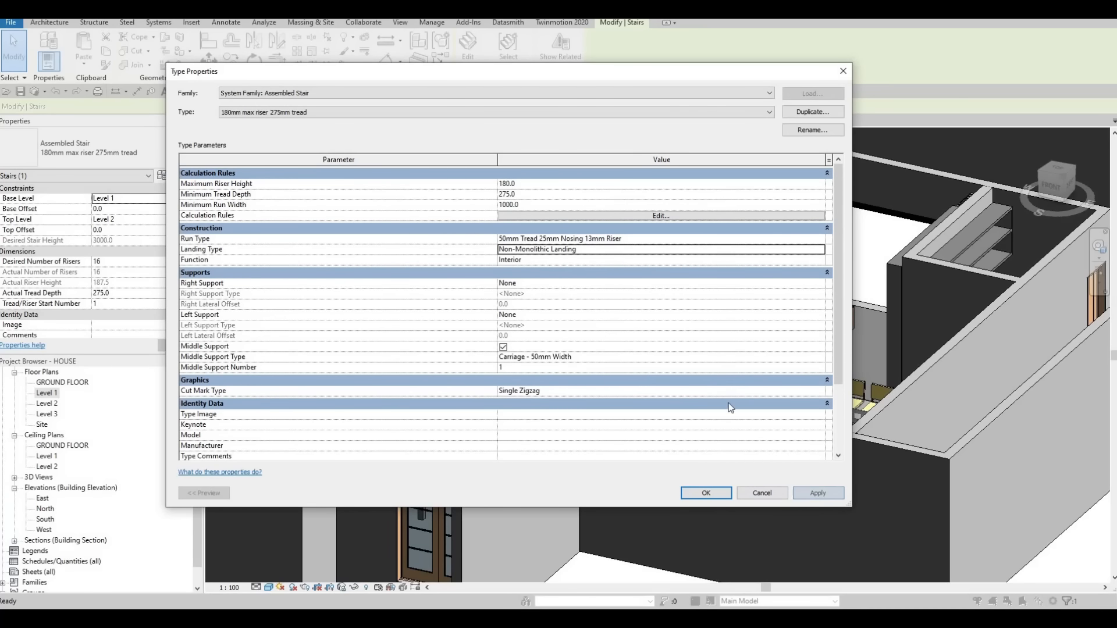
left_click(693, 496)
Step: Inspect the stair's two runs, landing and middle carriage from below and from the front in the 3D view
middle_click_drag(613, 359, 547, 242, "shift")
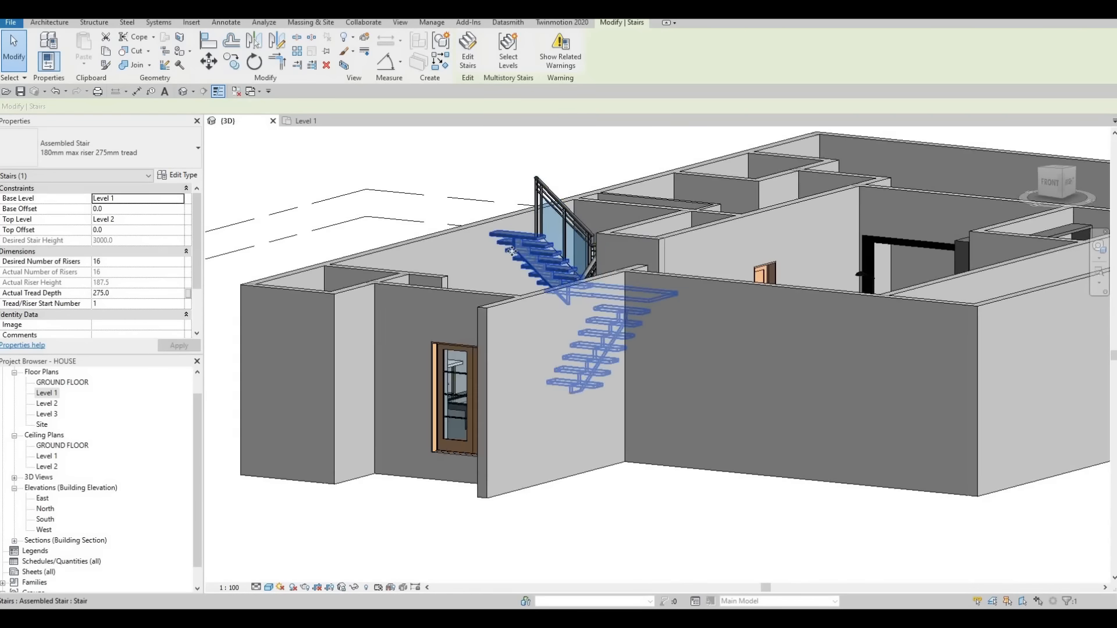
scroll(544, 242, "up", 4)
scroll(518, 265, "down", 1)
scroll(488, 294, "down", 5)
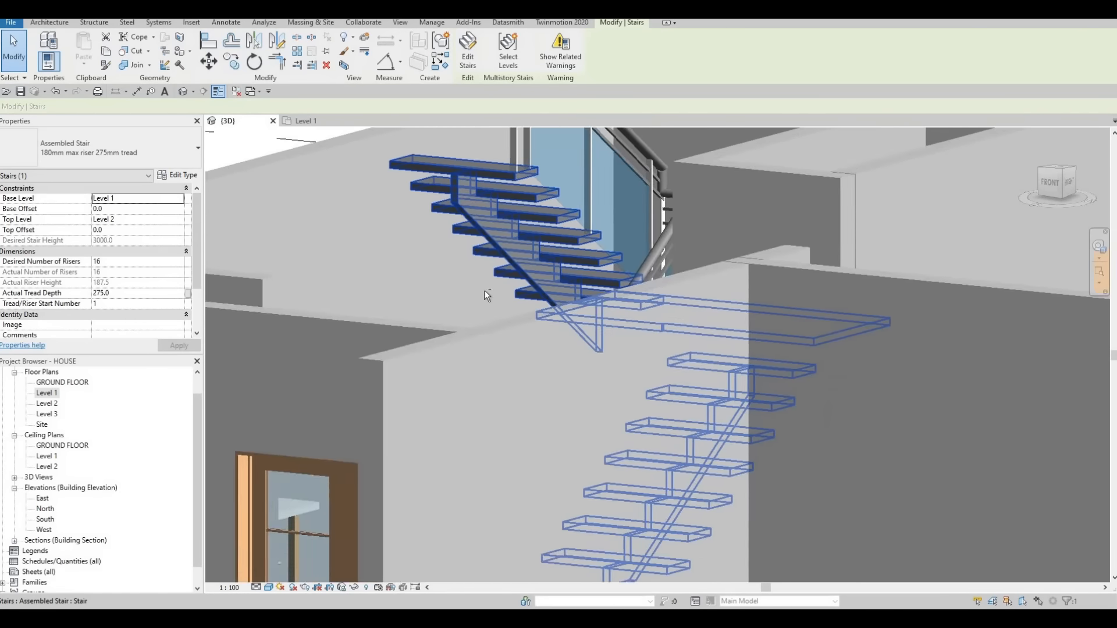
middle_click_drag(662, 399, 757, 454, "shift")
middle_click_drag(407, 349, 588, 325, "shift")
middle_click_drag(587, 326, 477, 271)
scroll(485, 288, "up", 3)
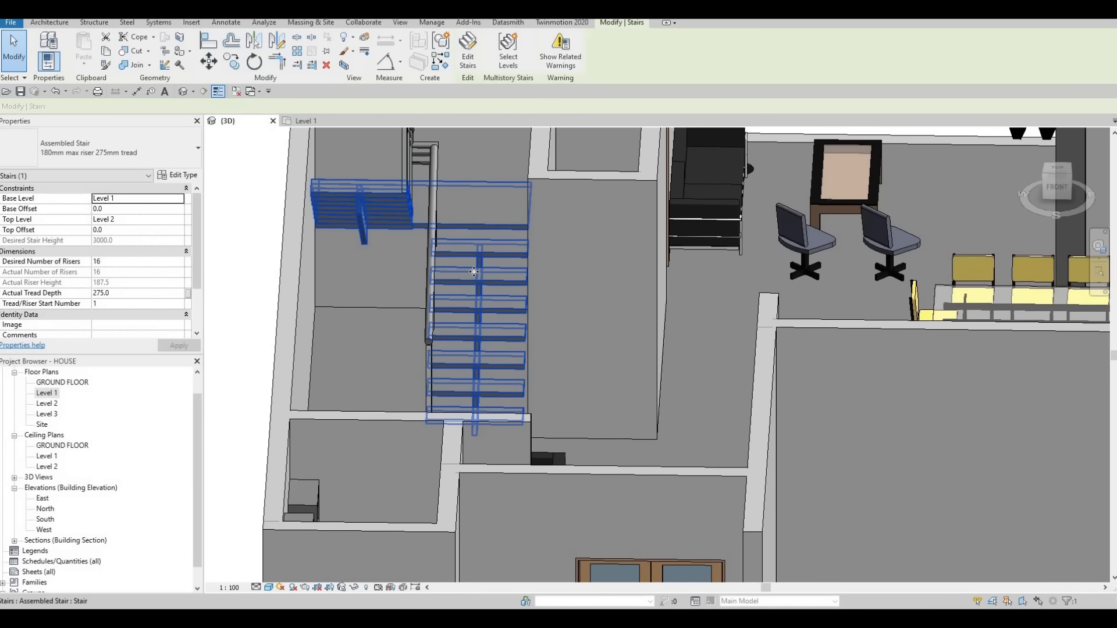
scroll(322, 176, "down", 2)
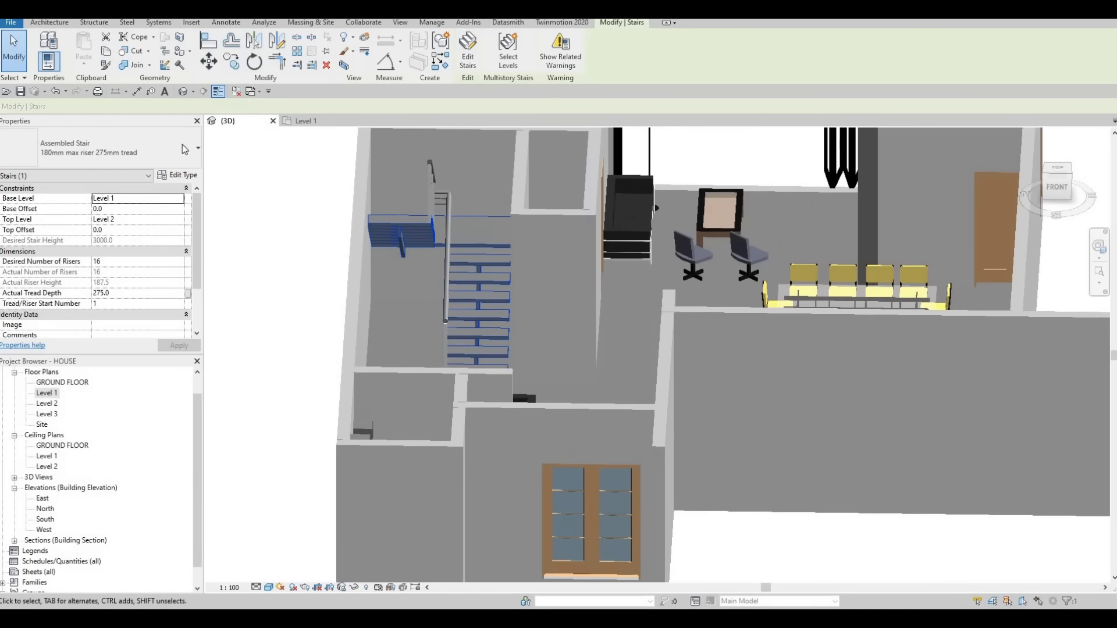
Step: Assign Aluminum 1100-H14 from the Metal category of AEC Materials to the stair's middle support type Carriage - 50mm Width
left_click(178, 175)
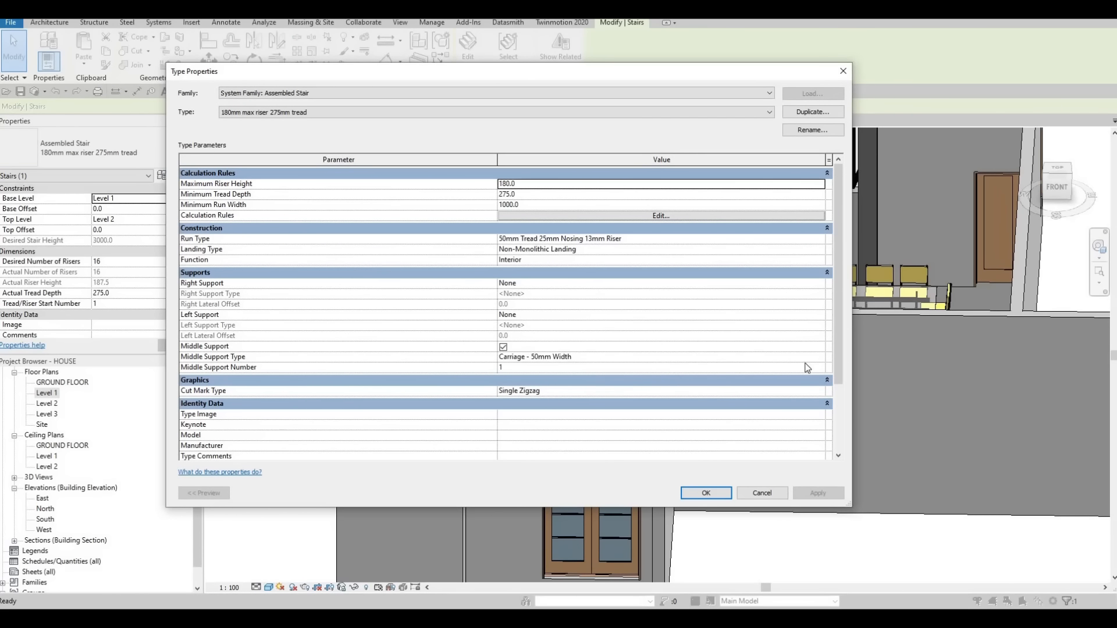
left_click(822, 357)
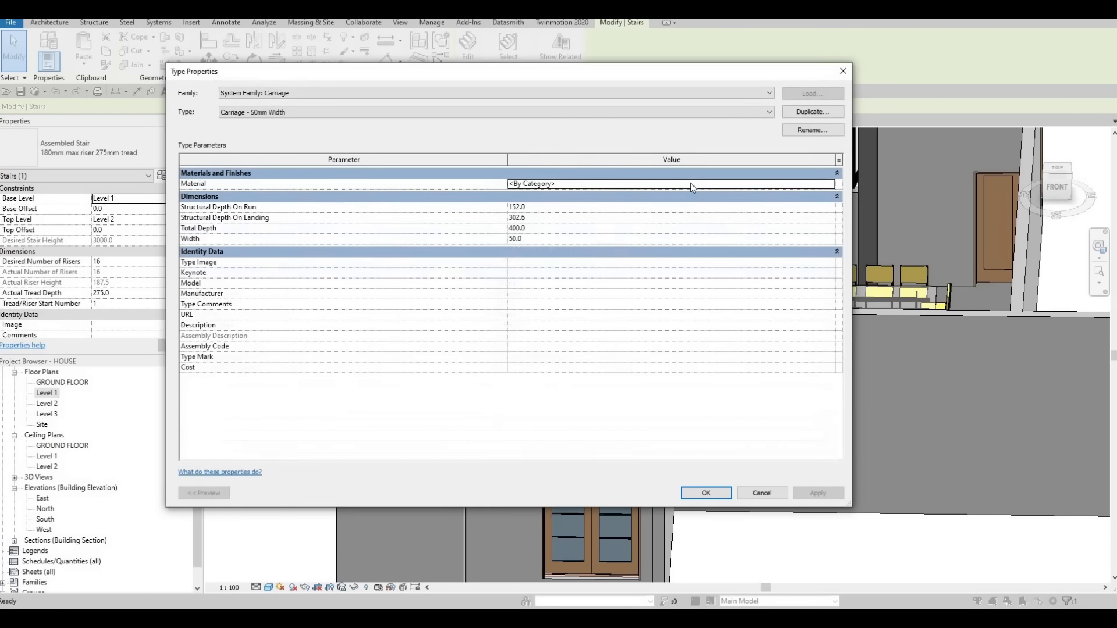
left_click(829, 185)
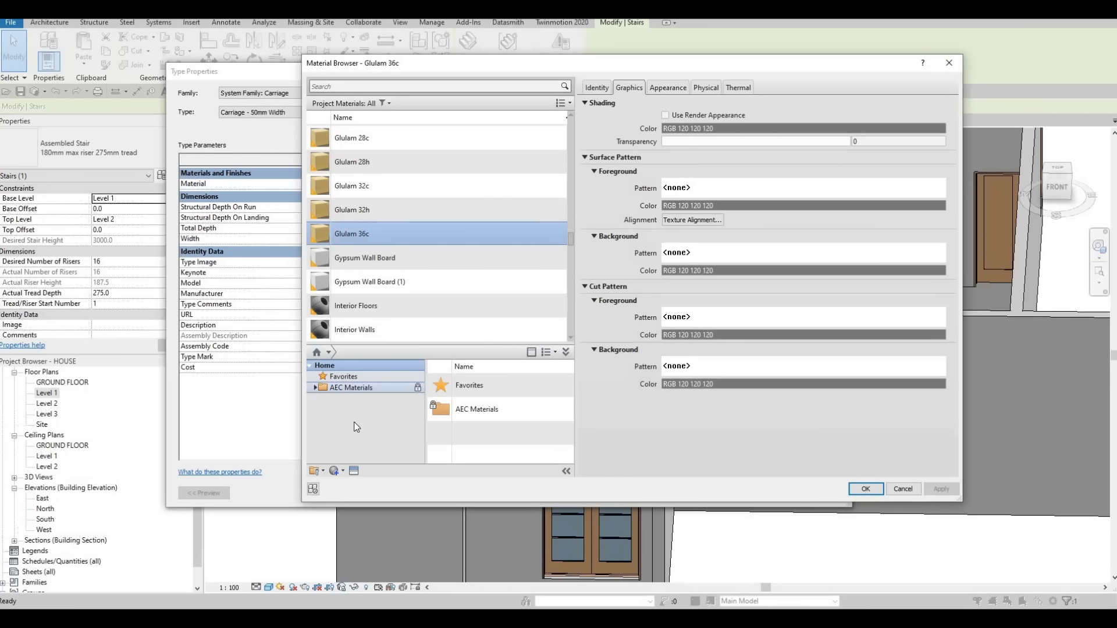
left_click(316, 388)
scroll(371, 429, "down", 3)
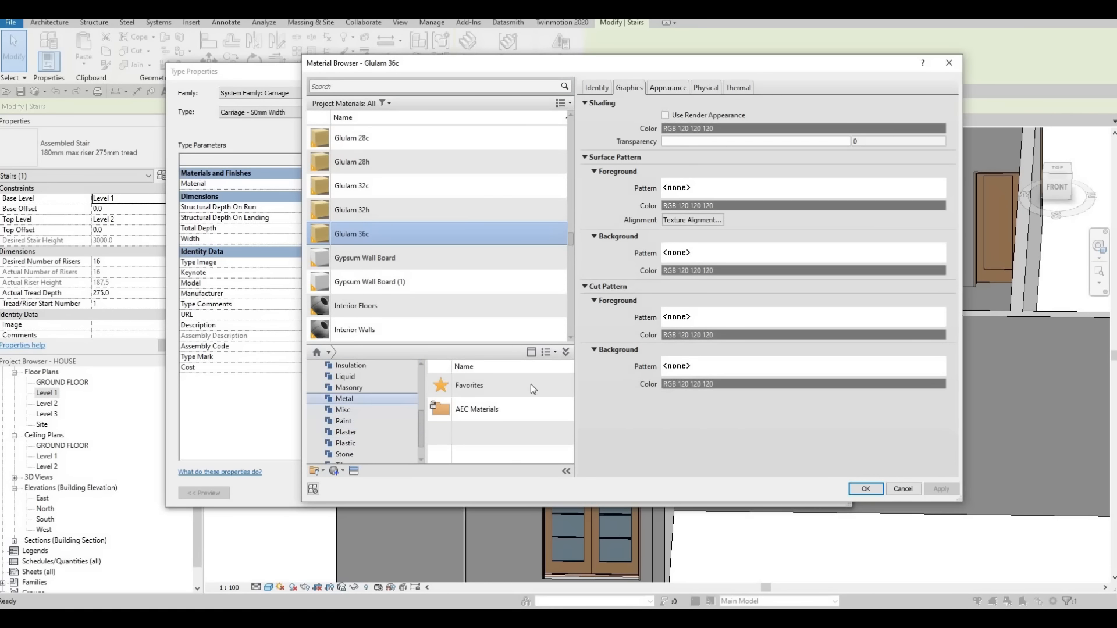
left_click(547, 408)
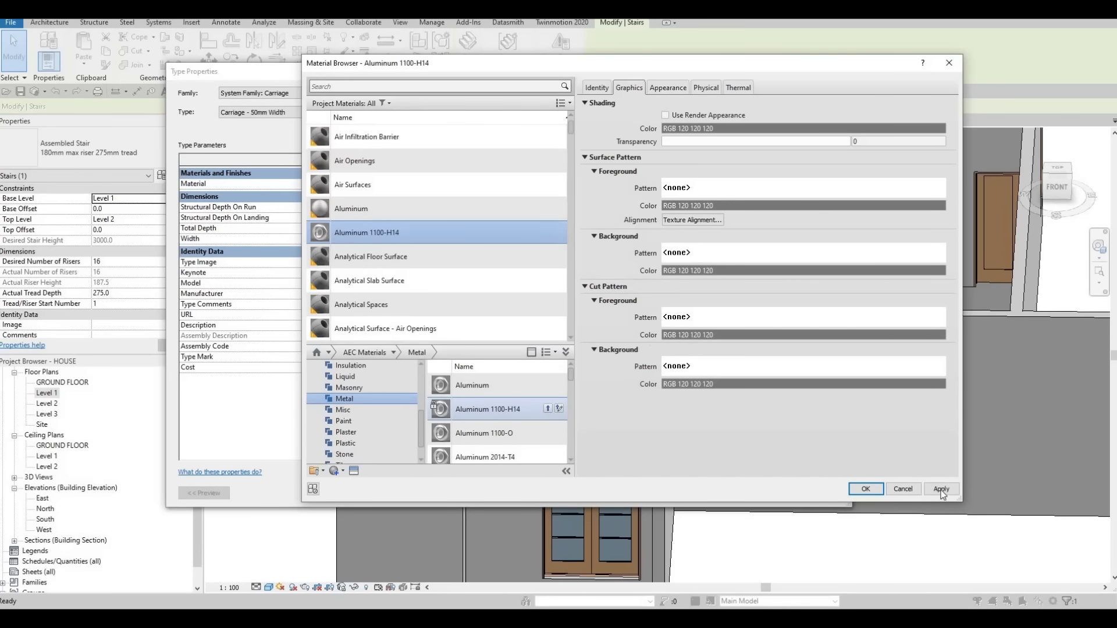
left_click(871, 487)
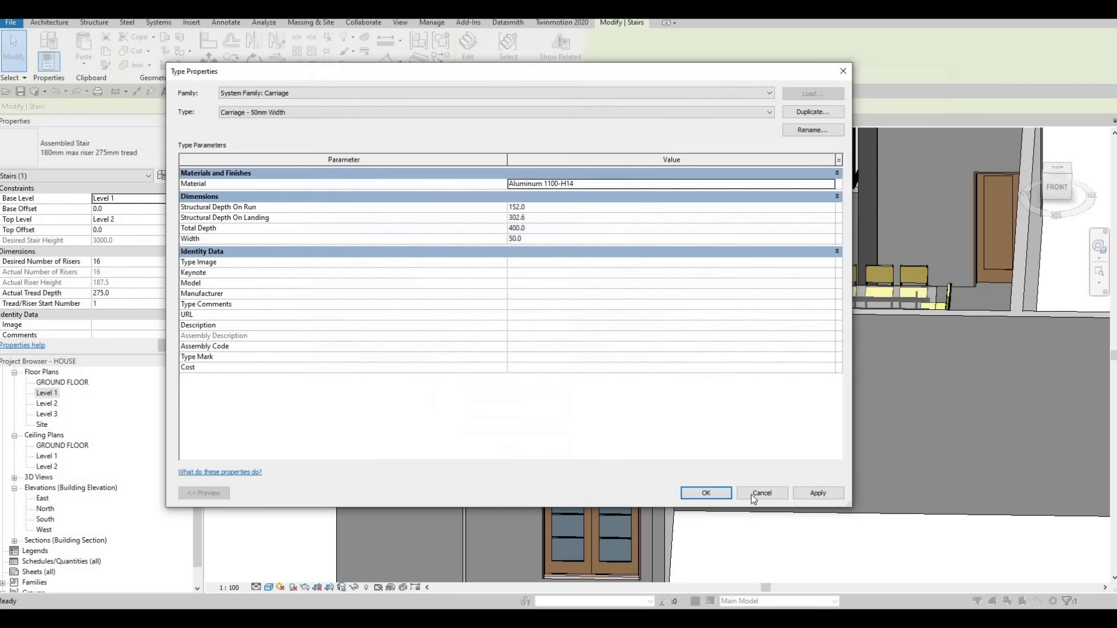
left_click(706, 494)
left_click(727, 493)
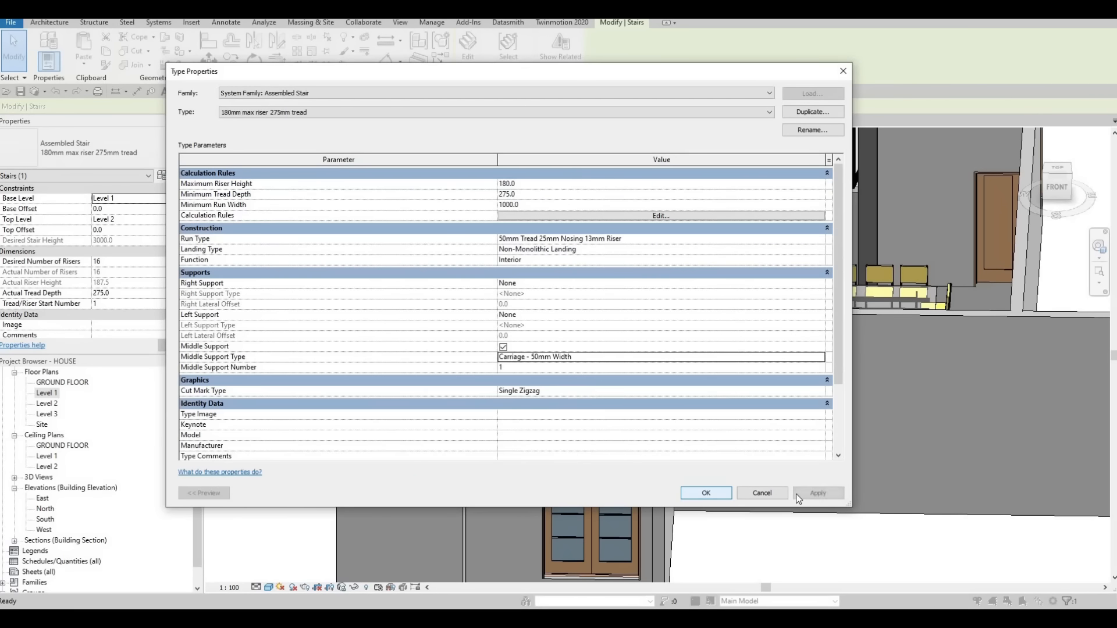
left_click(705, 494)
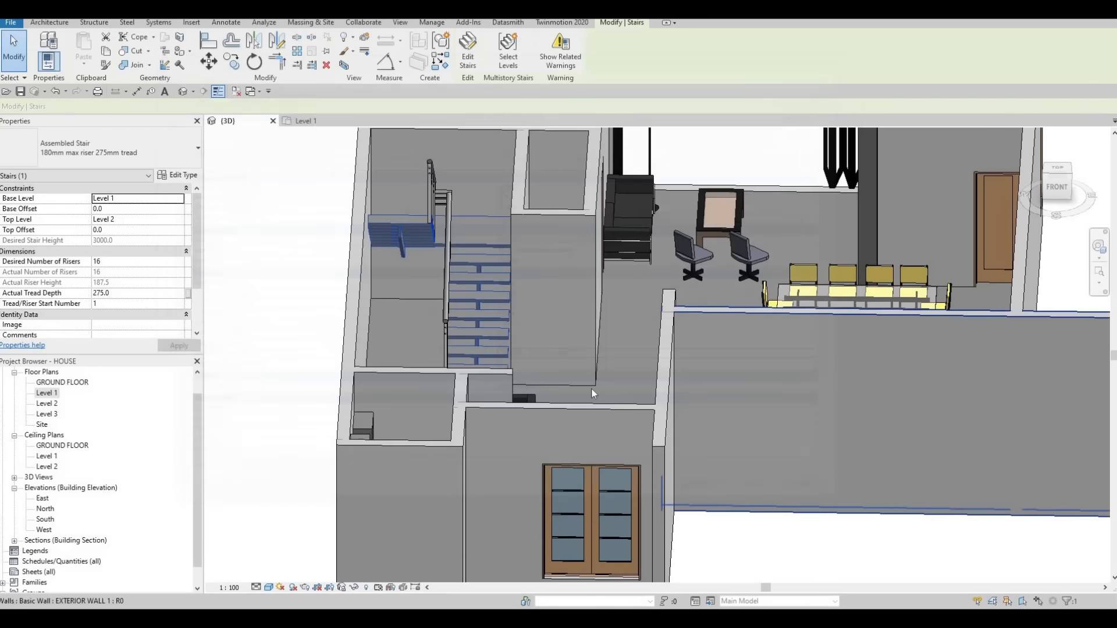
Step: Examine the finished stair and its glass railing from the front and from above in the 3D view
middle_click_drag(591, 388, 473, 257, "shift")
key("Escape")
scroll(467, 253, "up", 5)
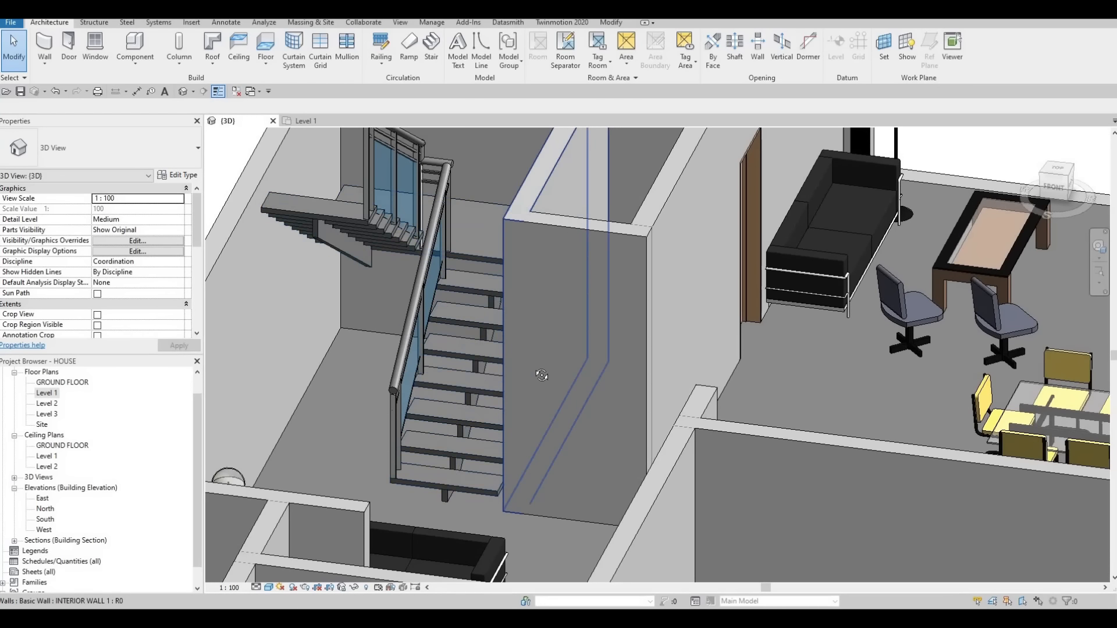
middle_click_drag(549, 311, 465, 314, "shift")
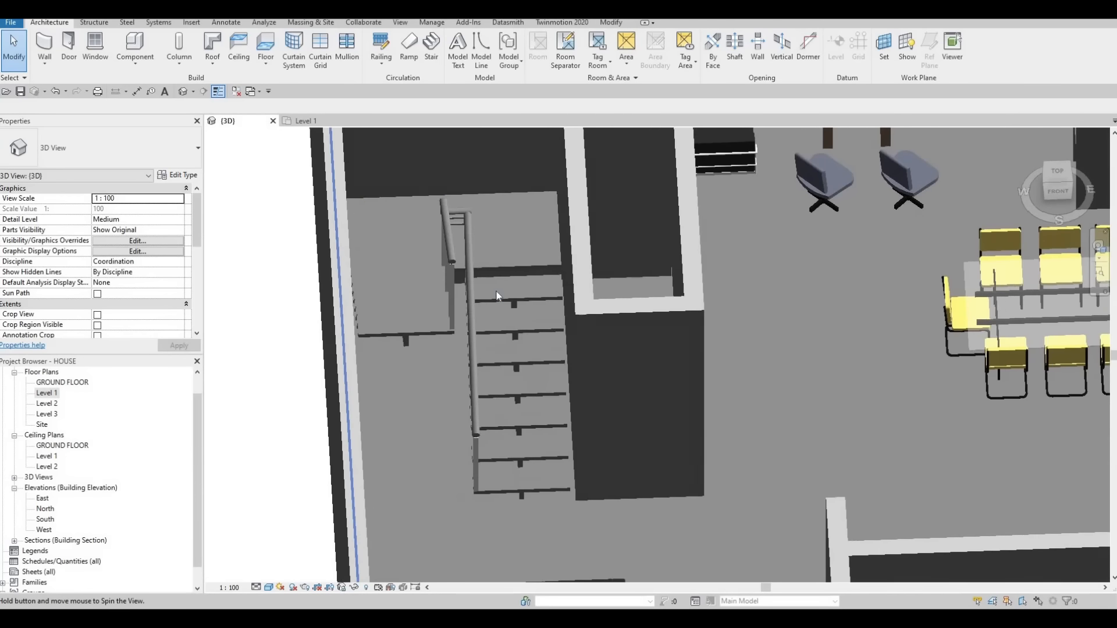
left_click(559, 395)
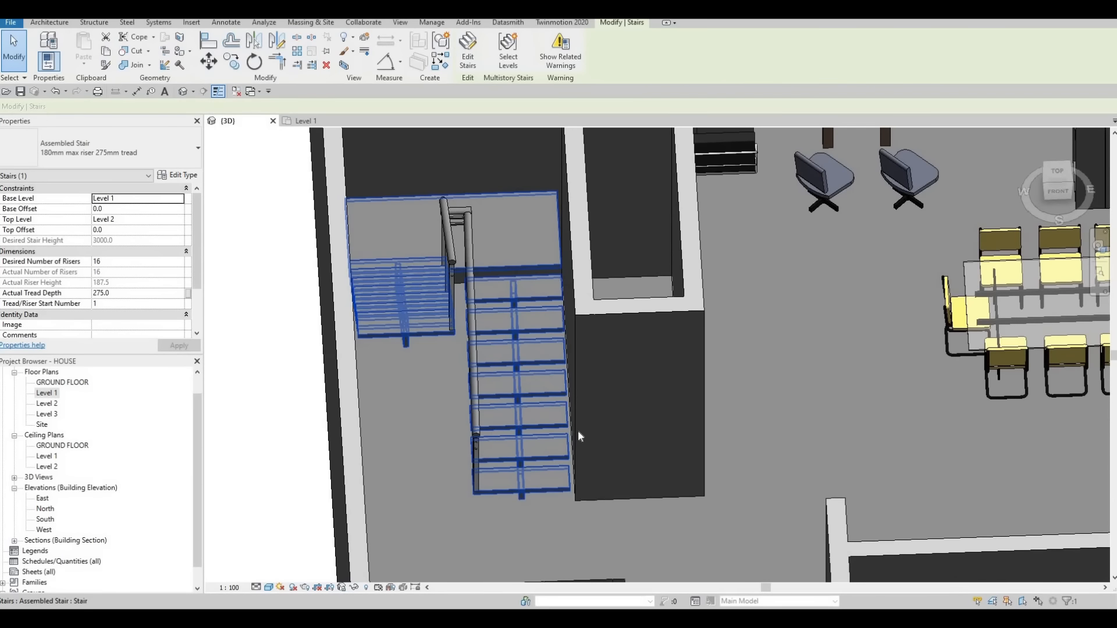
Step: Open the Level 1 floor plan and start editing the whole U-shaped stair there
double_click(59, 395)
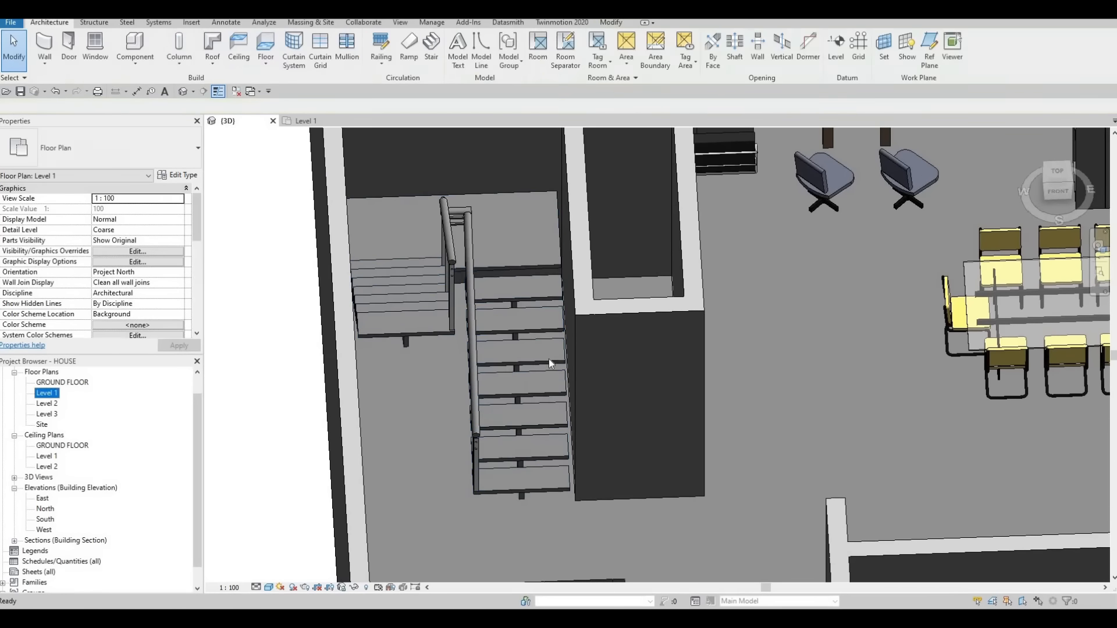
left_click(529, 303)
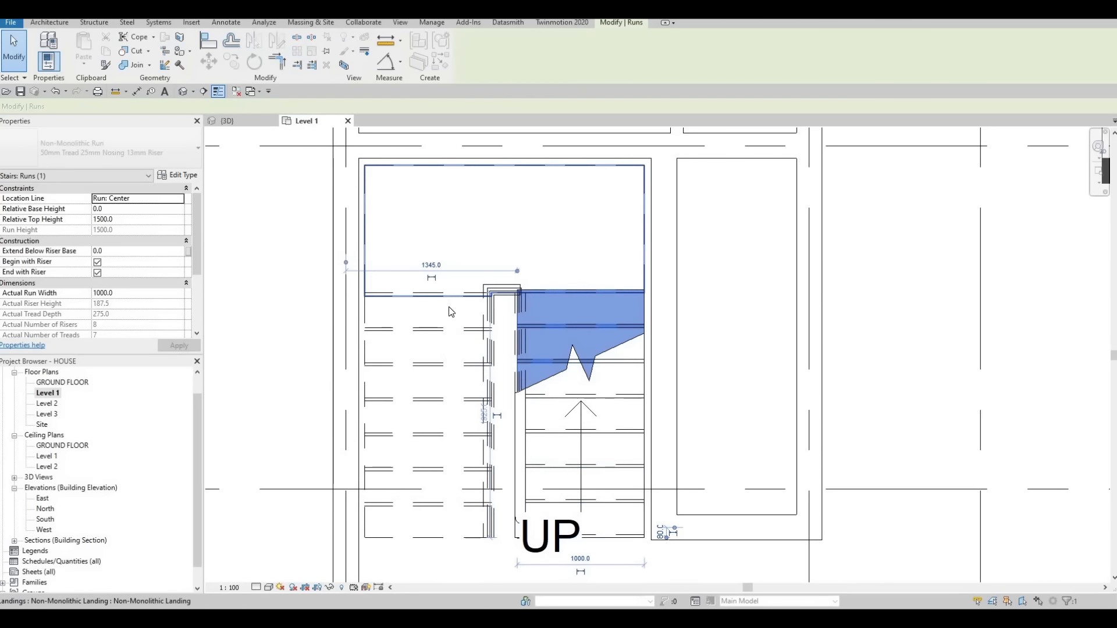
key("Escape")
key("Escape")
left_click(458, 243)
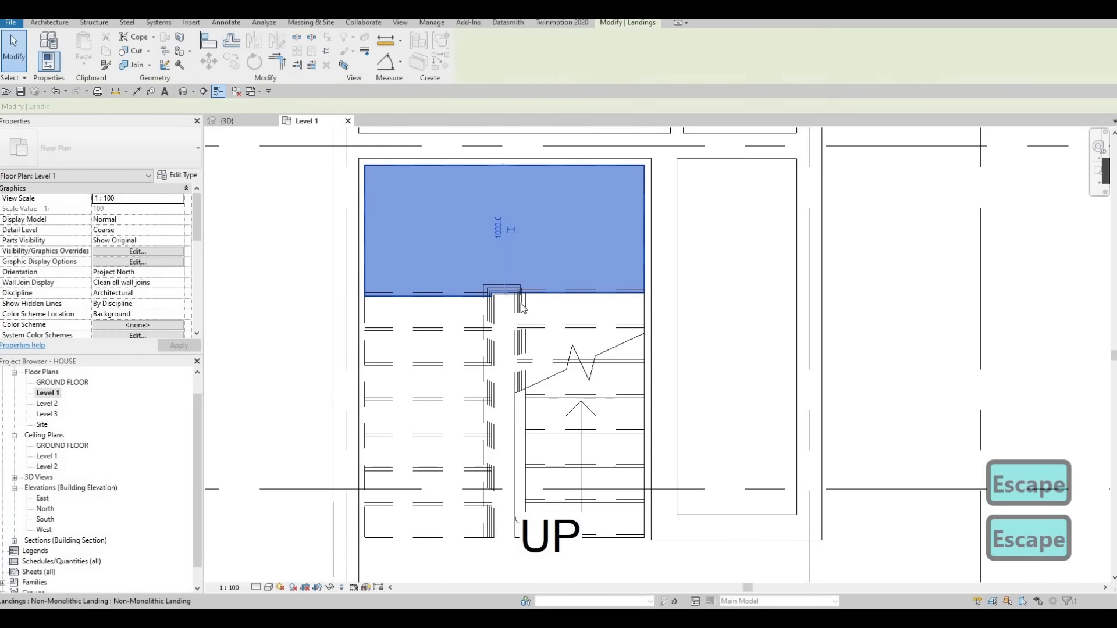
key("Escape")
scroll(515, 301, "down", 2)
left_click(558, 378)
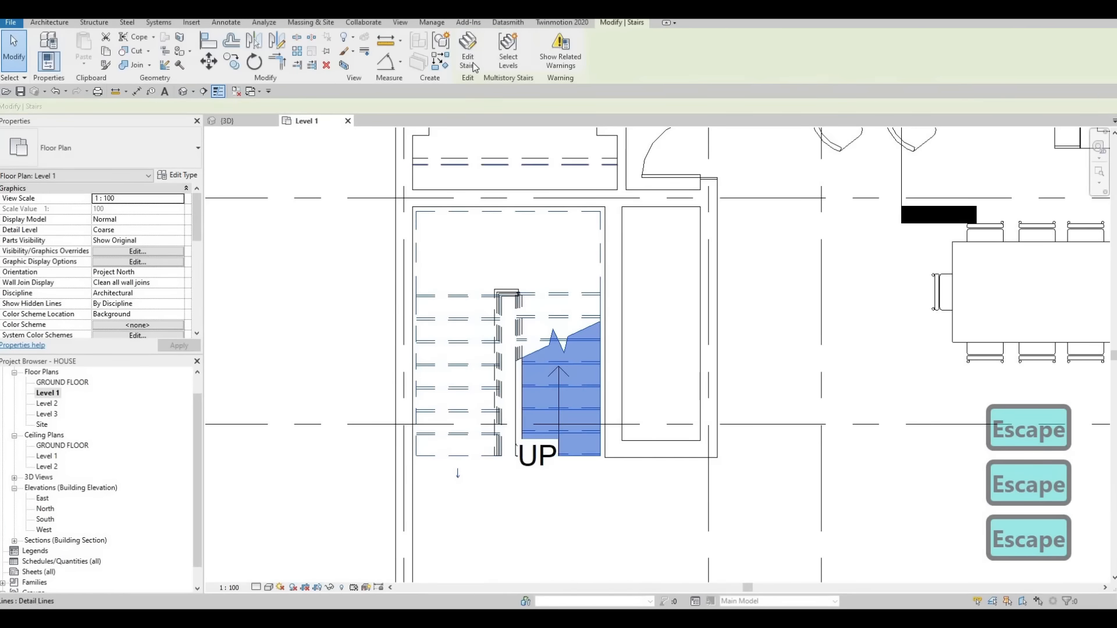
left_click(468, 51)
scroll(615, 259, "up", 2)
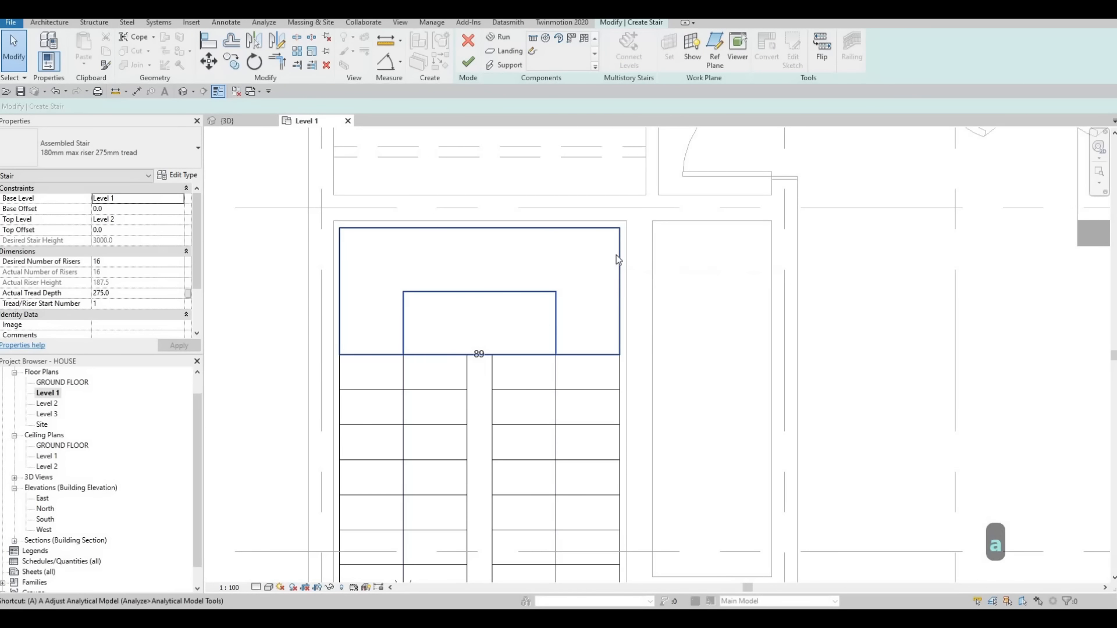
Step: Stretch the stair landing's two sides and back edge outward to the surrounding wall faces
left_click(621, 286)
left_click_drag(627, 293, 634, 294)
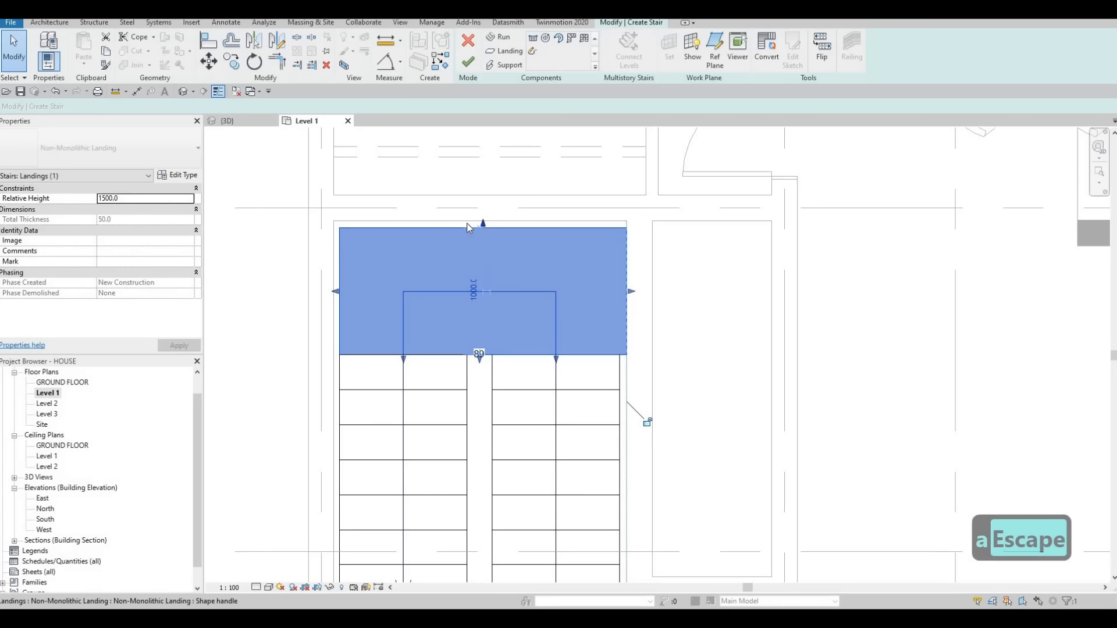
left_click_drag(483, 225, 483, 218)
left_click_drag(332, 287, 328, 288)
middle_click_drag(350, 421, 379, 339)
key("Escape")
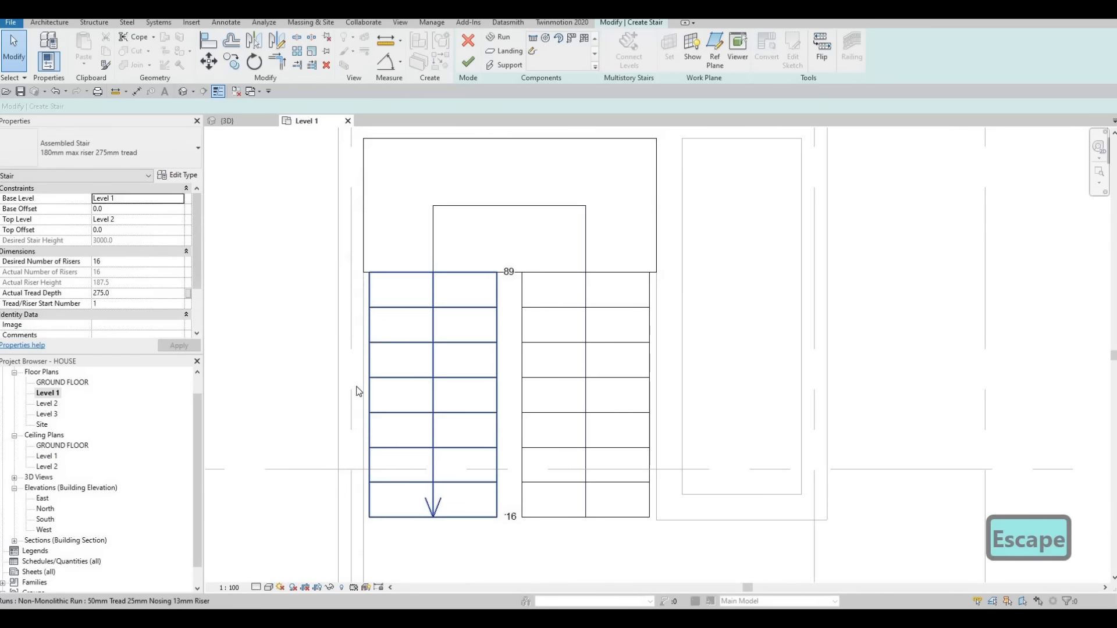
Step: Widen both stair runs outward to the side walls and align the landing's side edge with the exterior wall face
left_click(379, 339)
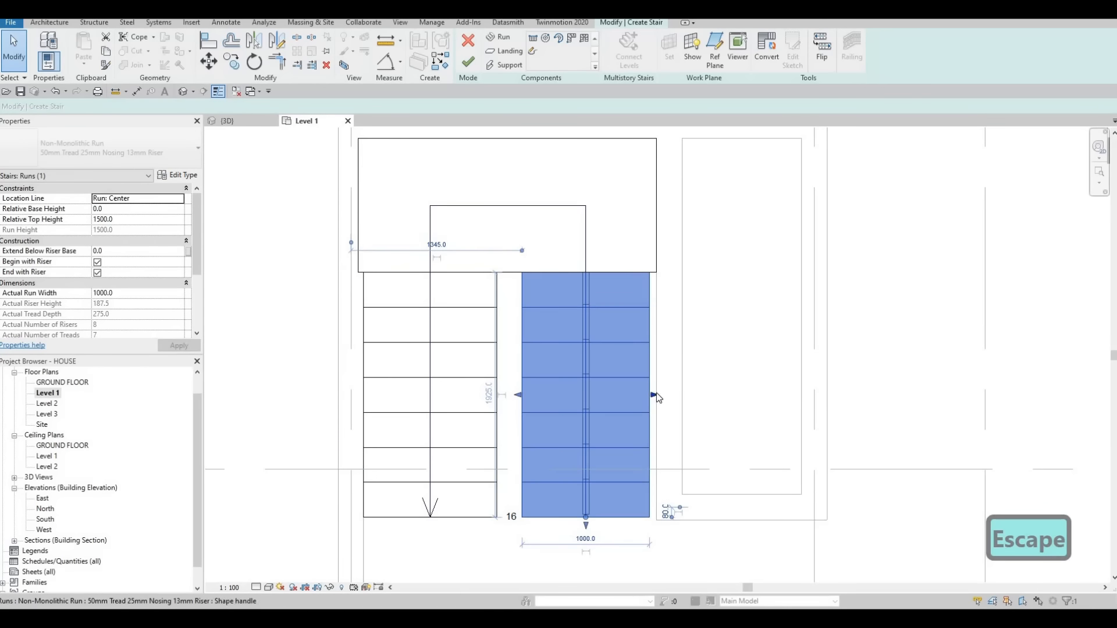
left_click_drag(656, 394, 664, 394)
left_click(669, 209)
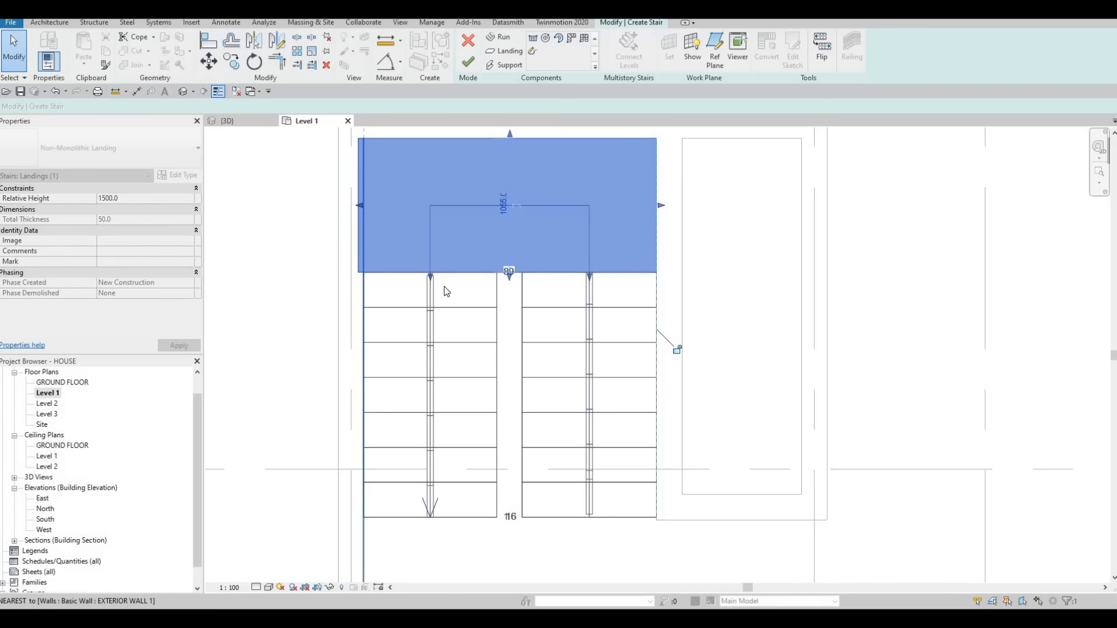
key("Escape")
scroll(483, 341, "down", 2)
key("Escape")
Step: Try to widen both stair runs toward each other to narrow the gap between them
left_click(487, 342)
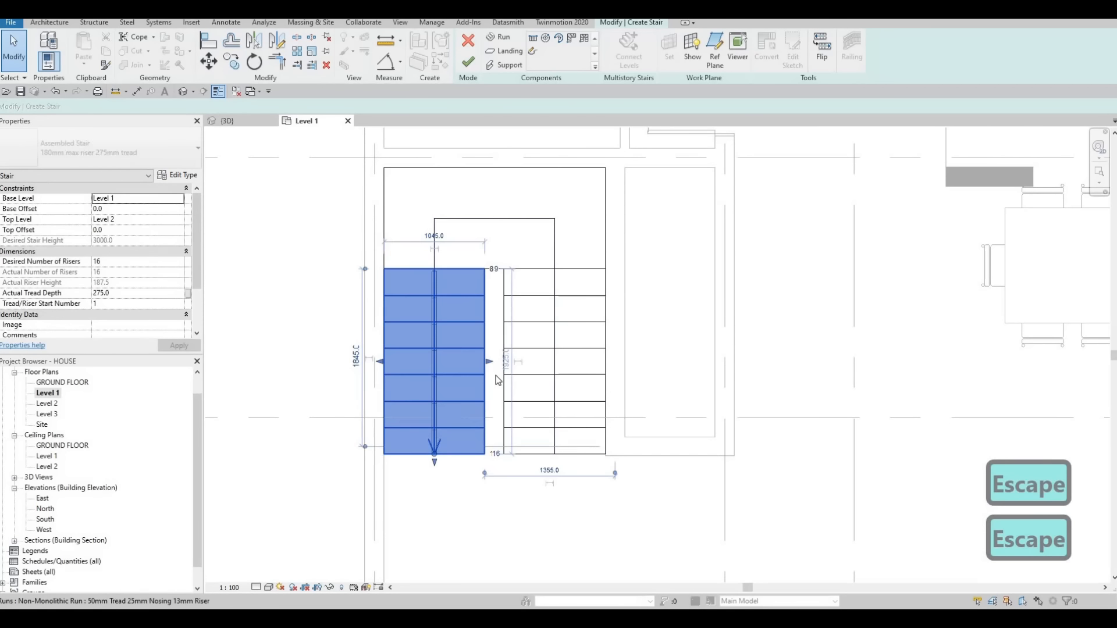
scroll(487, 342, "up", 2)
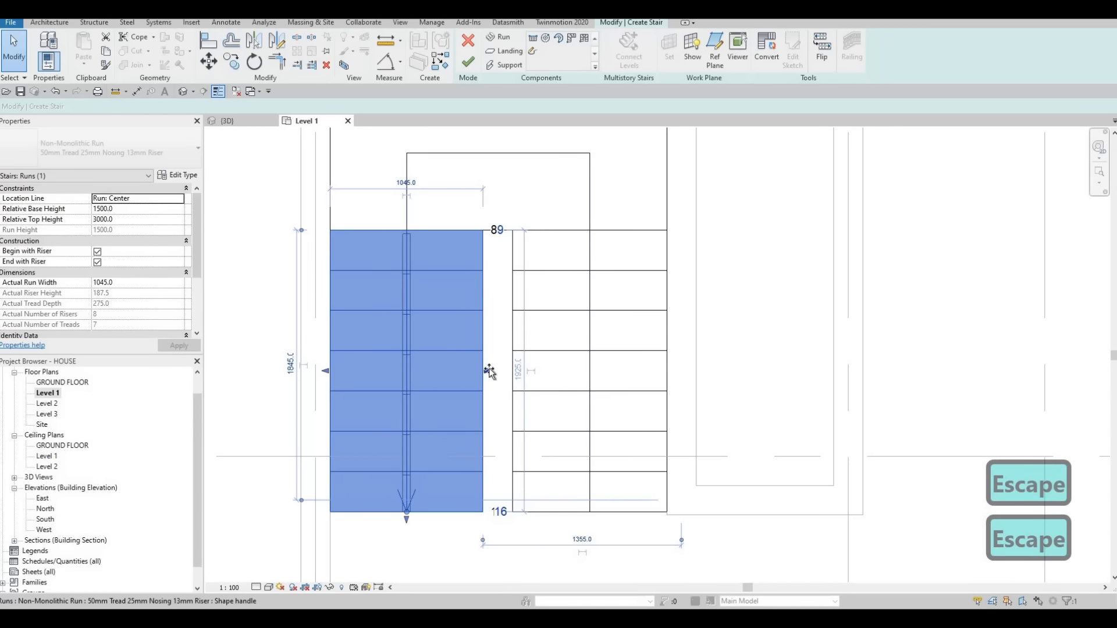
left_click_drag(488, 370, 502, 370)
left_click(510, 371)
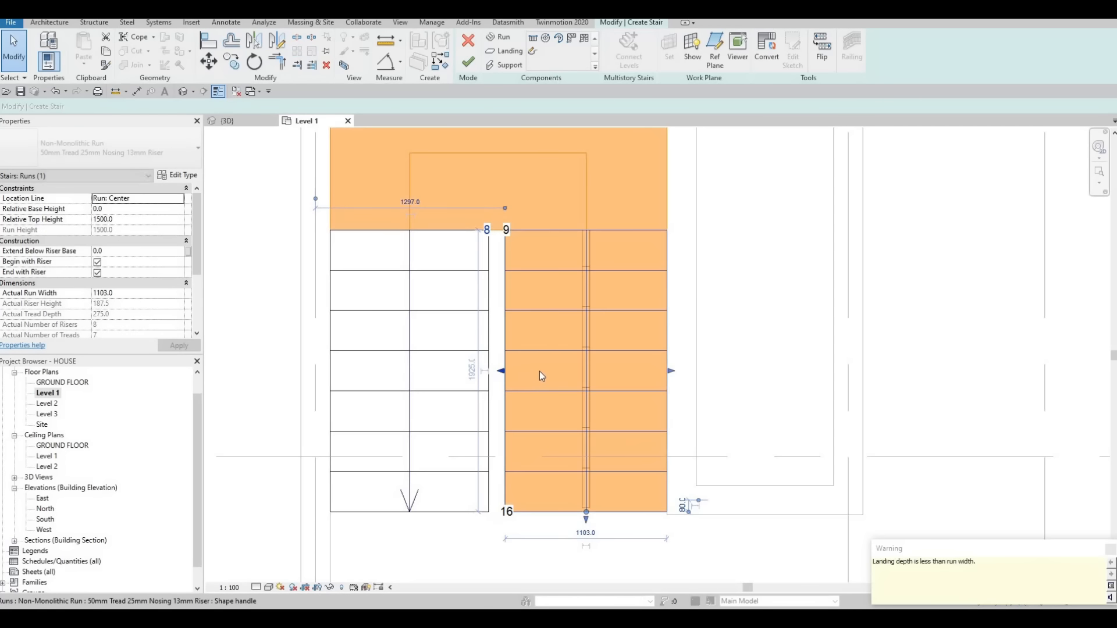
key("Escape")
key("Escape")
scroll(508, 336, "down", 3)
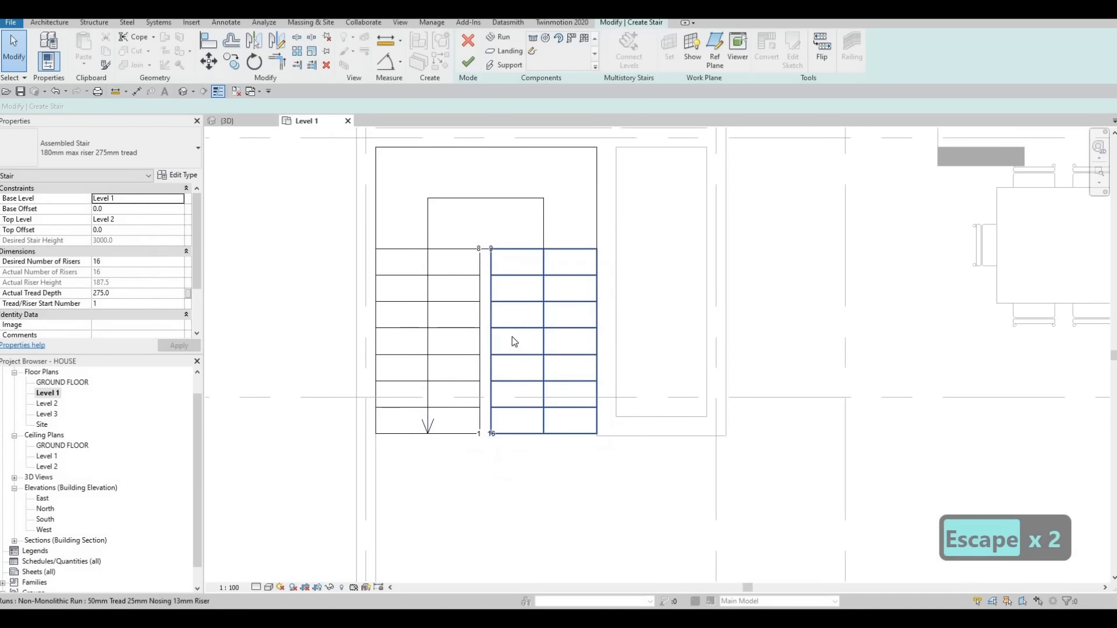
Step: Undo the inward widening of both stair runs and finish editing the stair
key("ctrl+z")
key("ctrl+z")
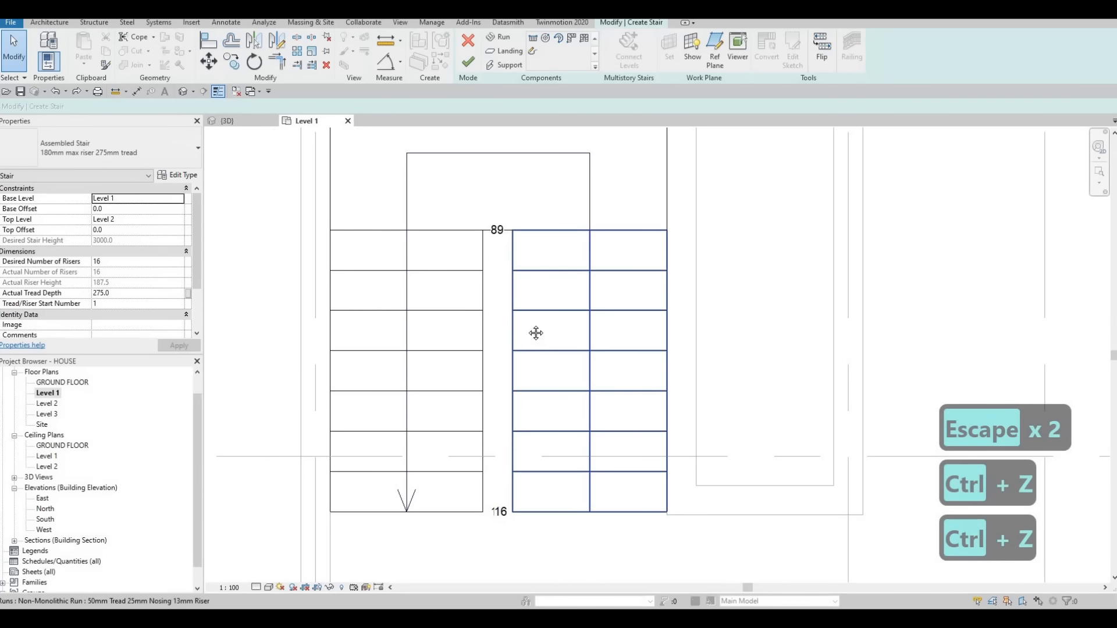
key("Escape")
scroll(536, 333, "down", 3)
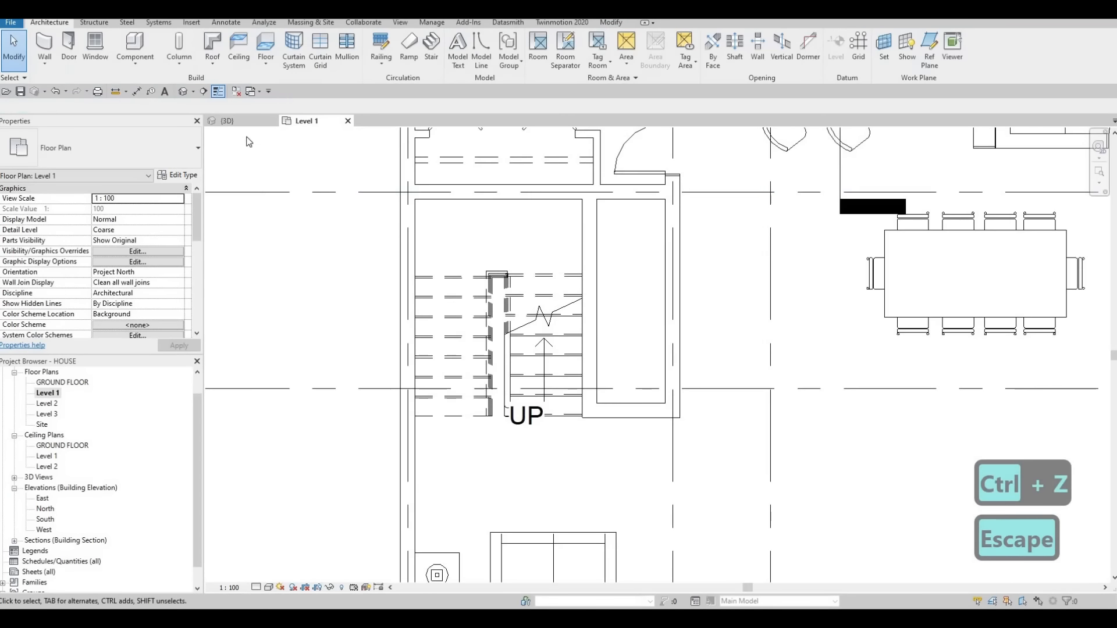
Step: Inspect the adjusted stair from several sides in the 3D view and return to the Level 1 floor plan
key("ctrl+Tab")
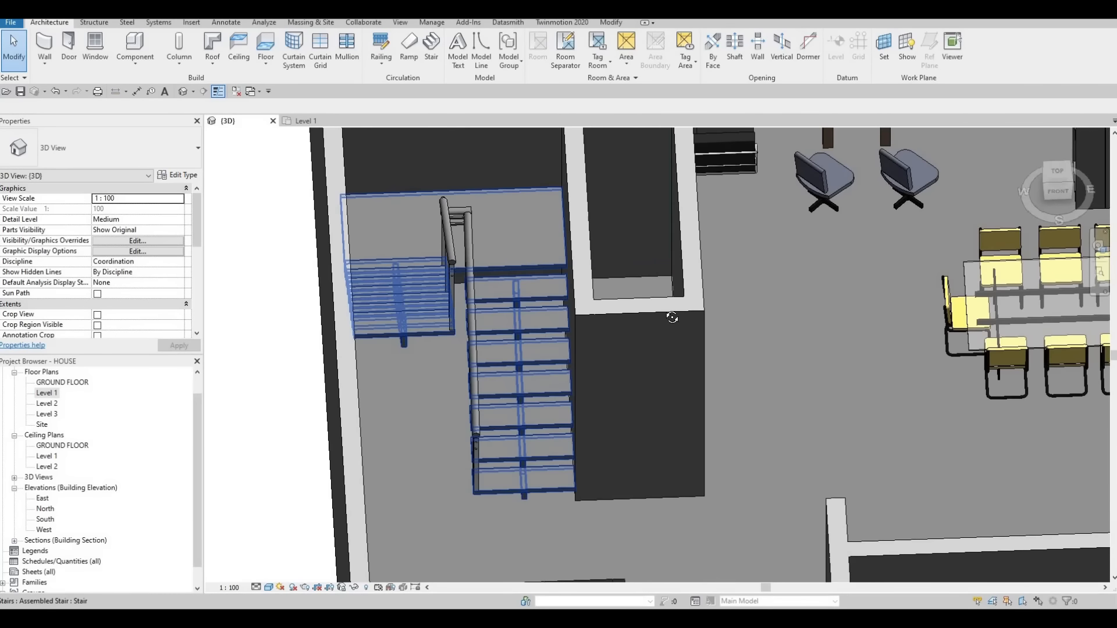
middle_click_drag(672, 317, 311, 316, "shift")
scroll(282, 178, "up", 4)
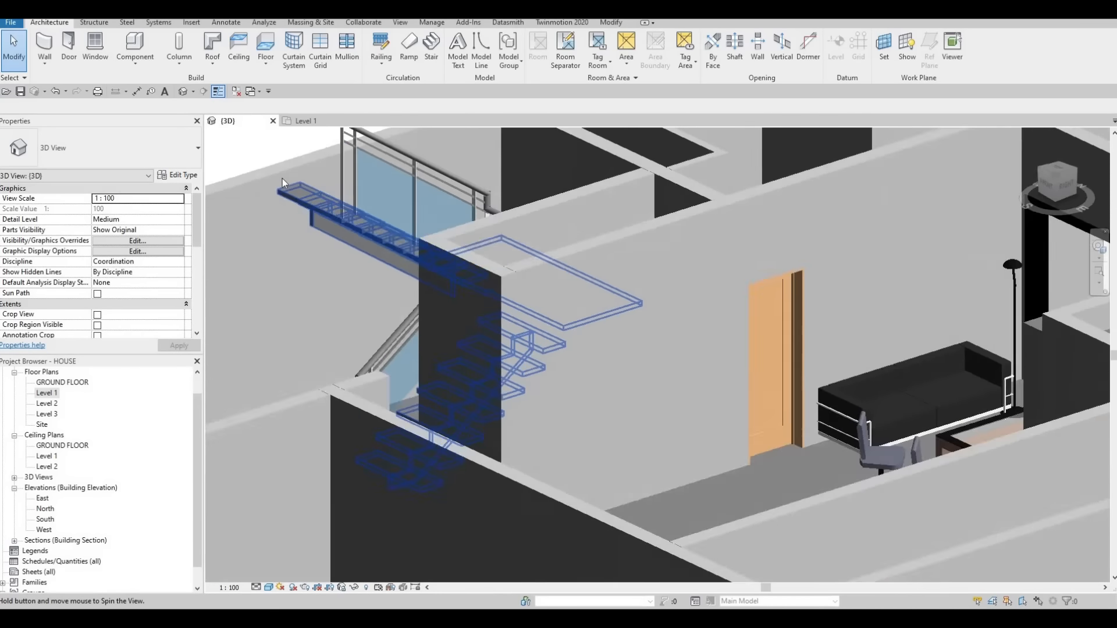
middle_click_drag(282, 178, 280, 396, "shift")
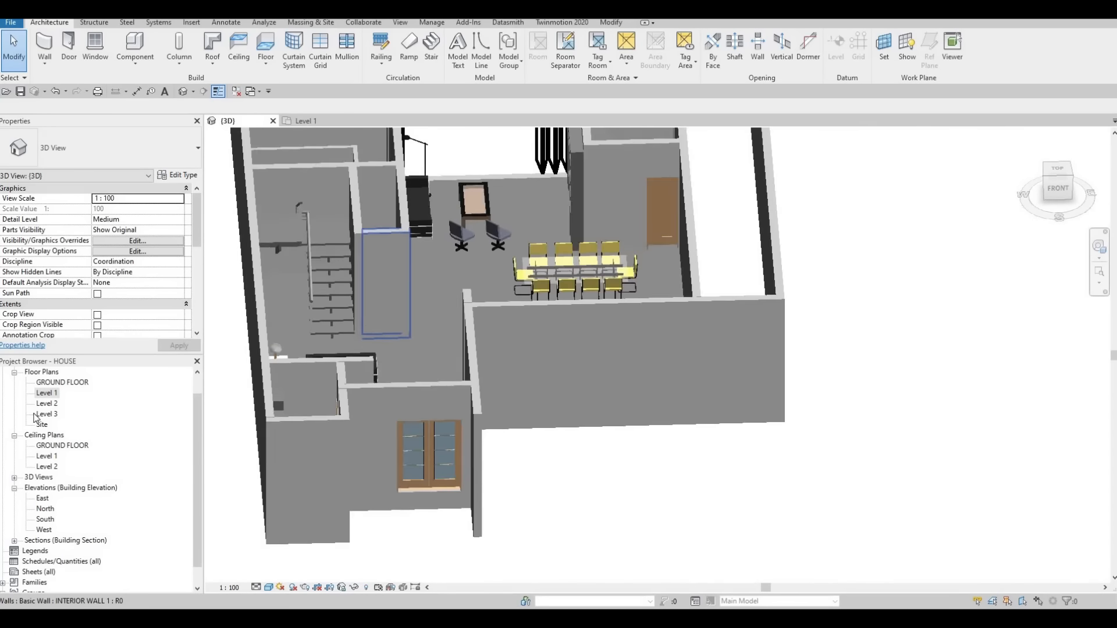
double_click(47, 392)
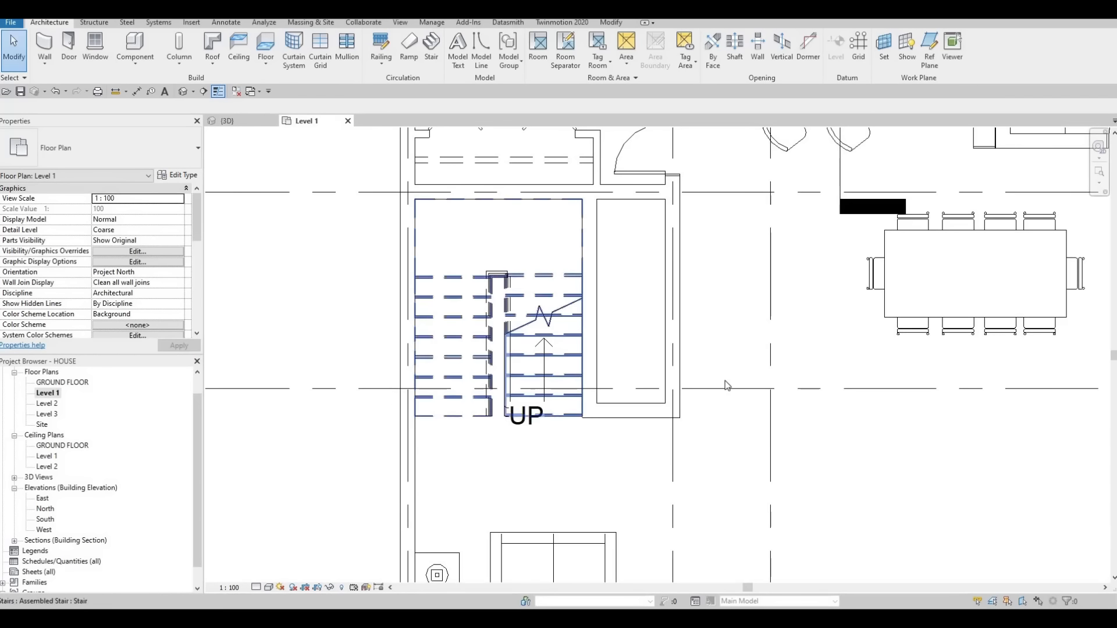
scroll(623, 330, "down", 2)
middle_click_drag(616, 335, 534, 287)
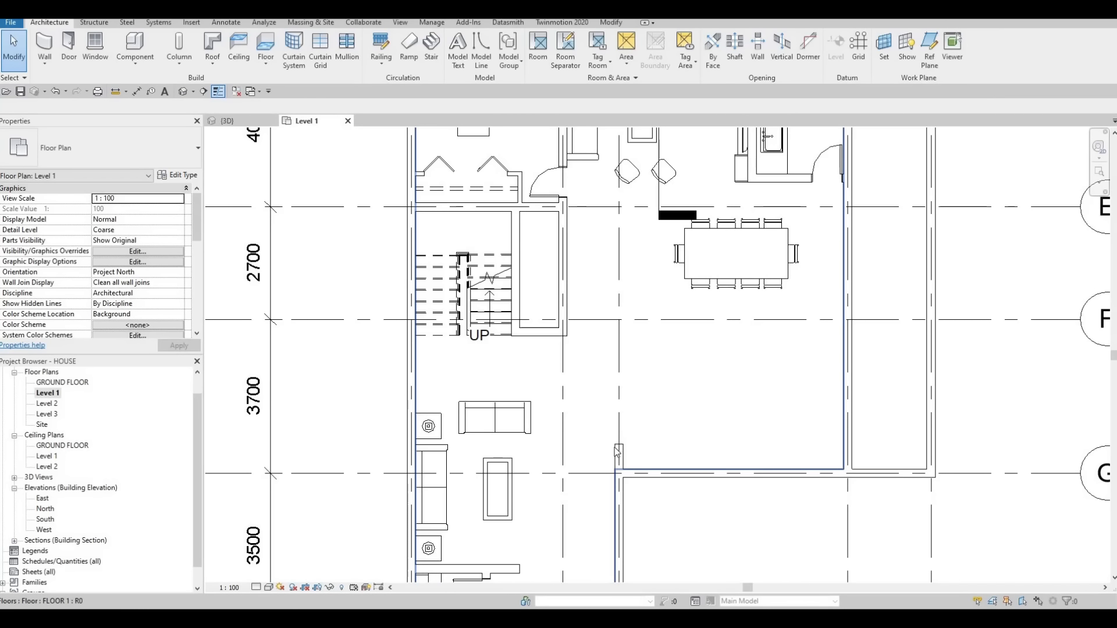
Step: Extend the free end of the short interior wall between the living and dining areas along its grid line
key("Escape")
key("r")
key("s")
left_click(618, 474)
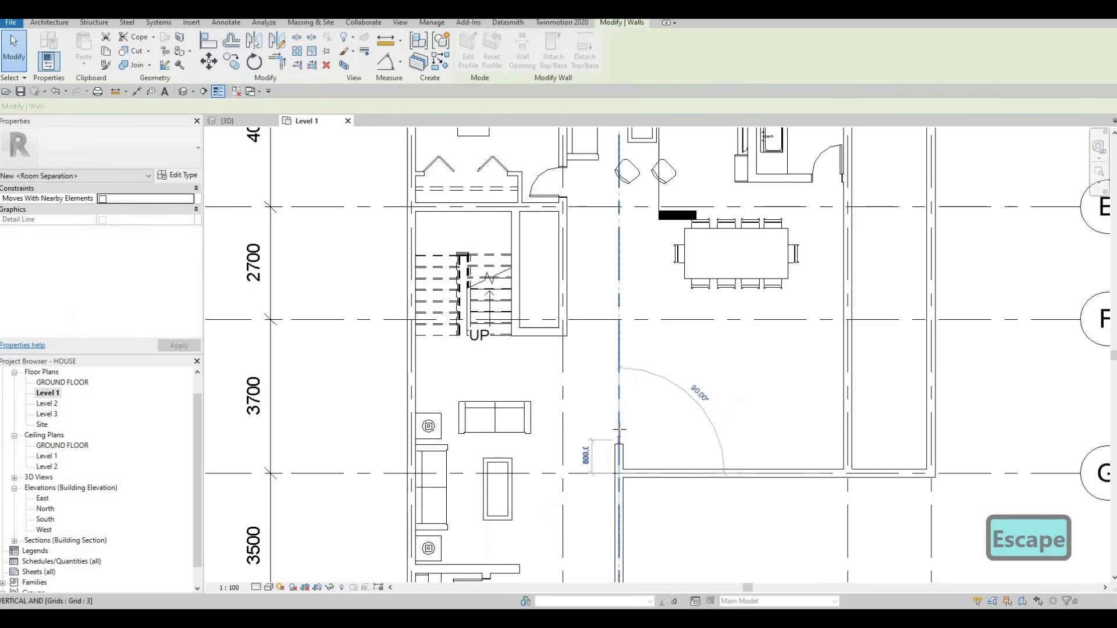
left_click_drag(619, 431, 619, 415)
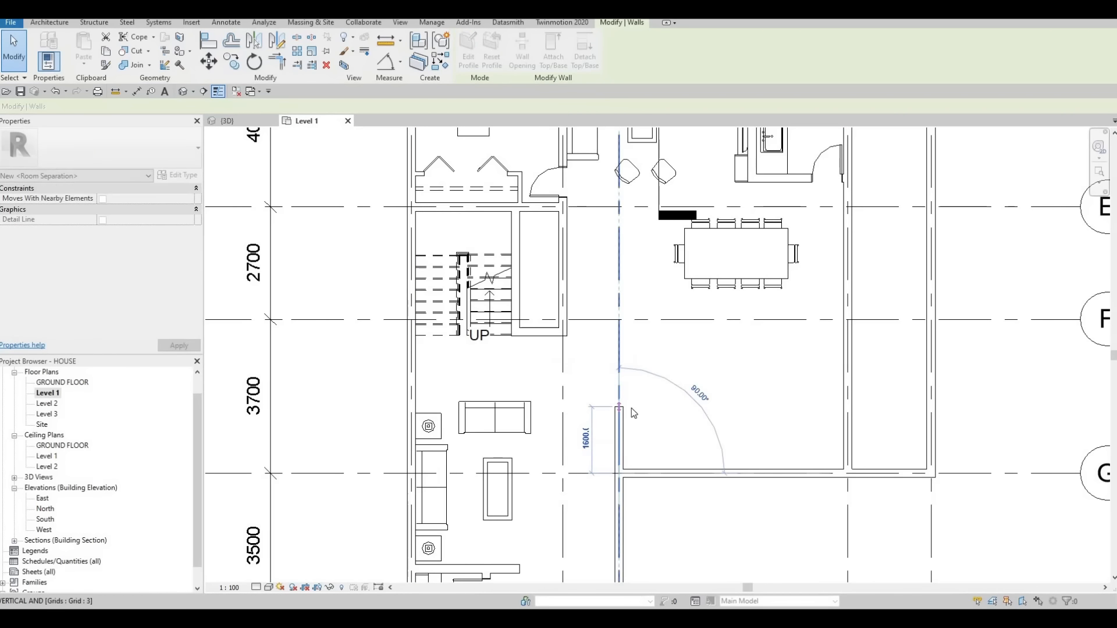
key("Escape")
key("Escape")
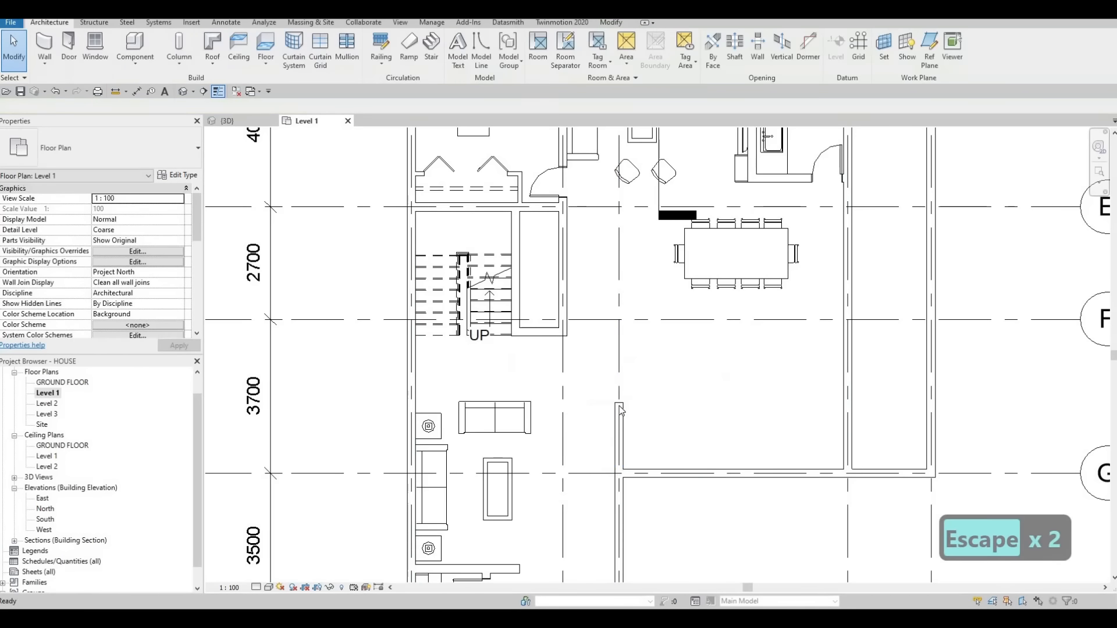
Step: Adjust the free end of the short interior wall between the living and dining areas to a wall length of 1600 mm
left_click(619, 407)
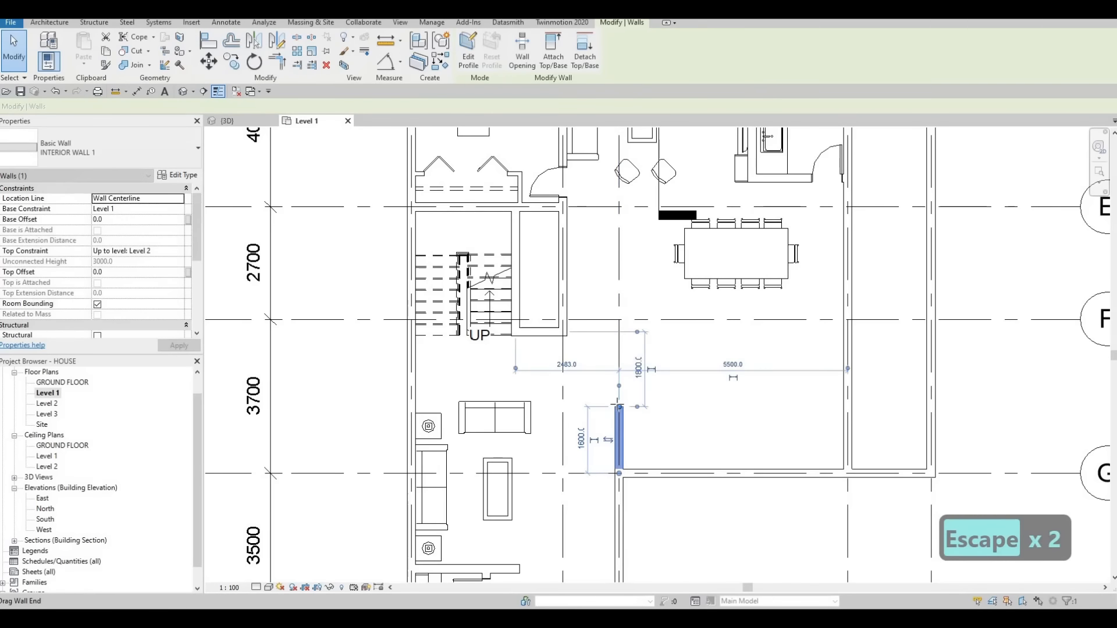
key("Escape")
key("Escape")
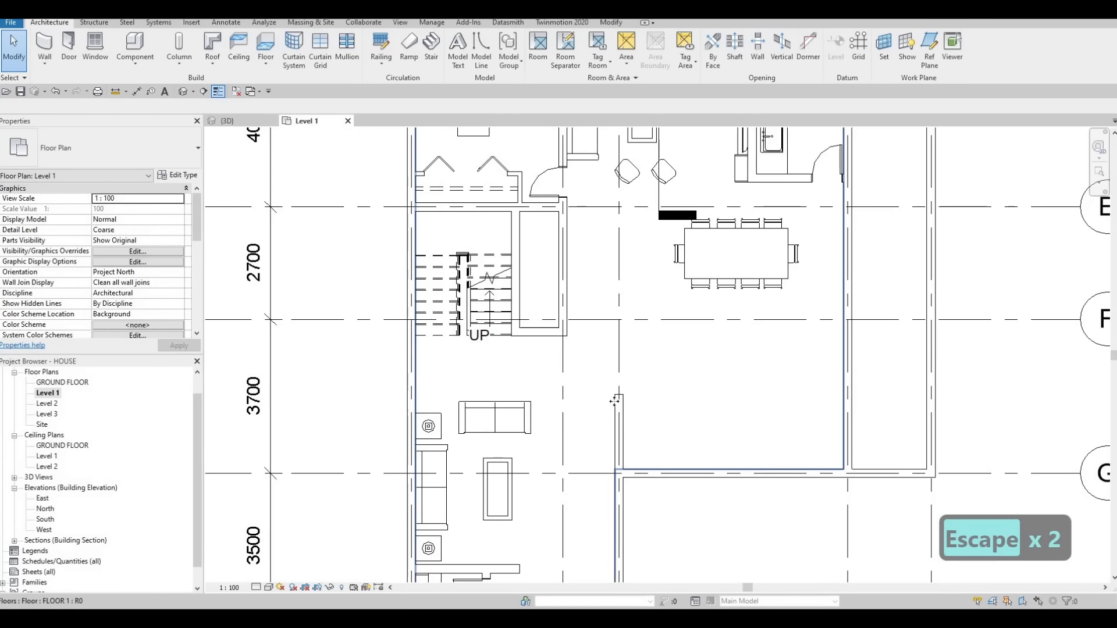
left_click(614, 401)
key("Escape")
left_click(620, 402)
left_click_drag(619, 397, 620, 407)
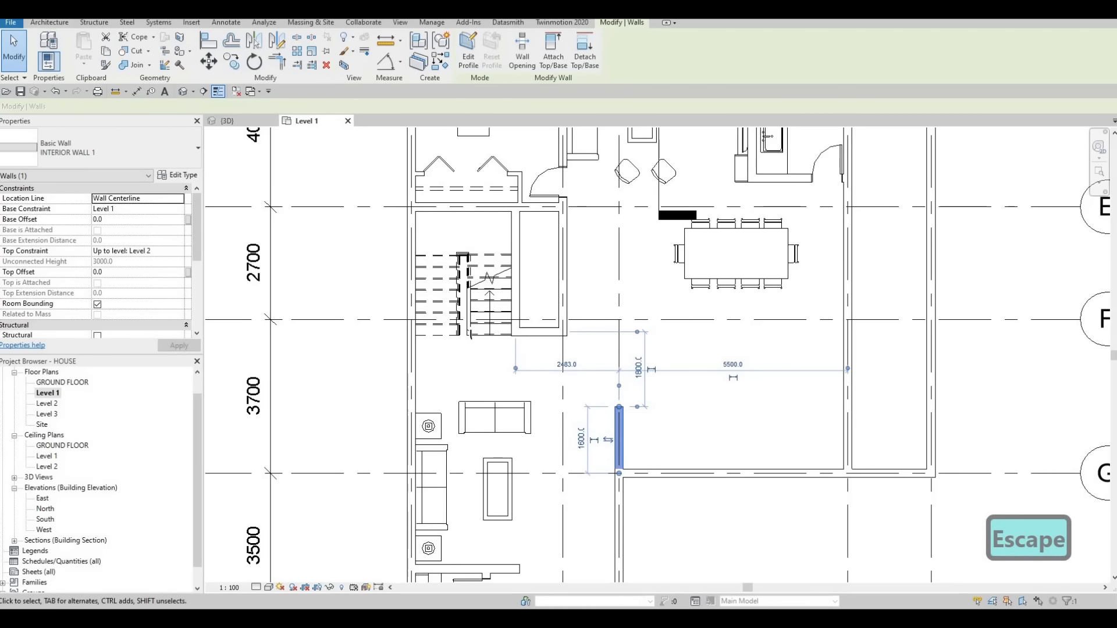
Step: Create an in-place model component in the Generic Models category with the default name
left_click(49, 22)
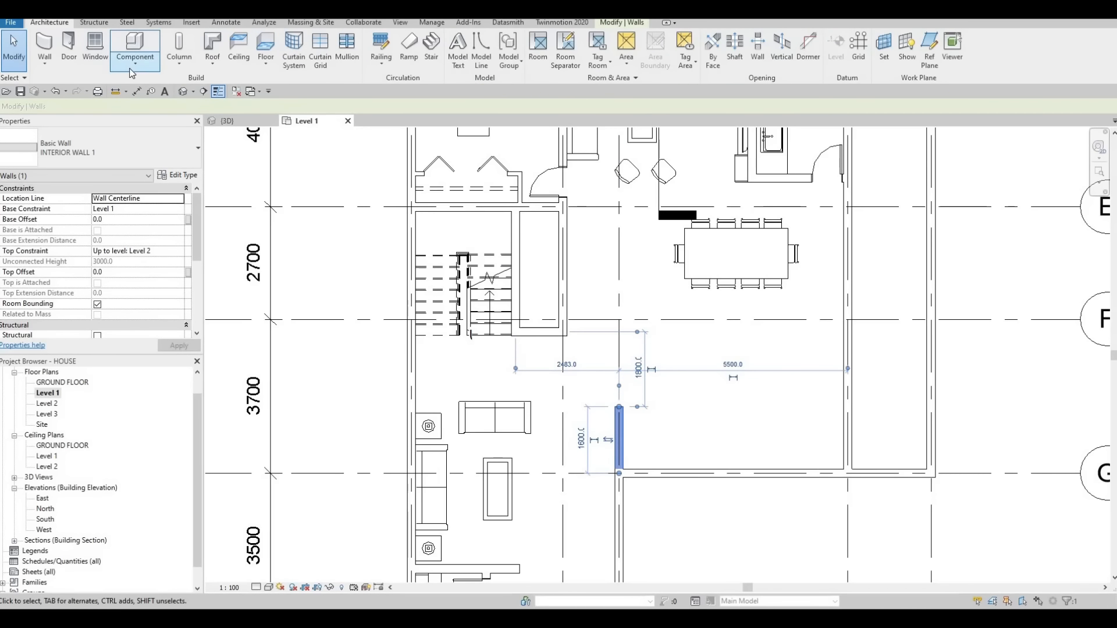
left_click(134, 60)
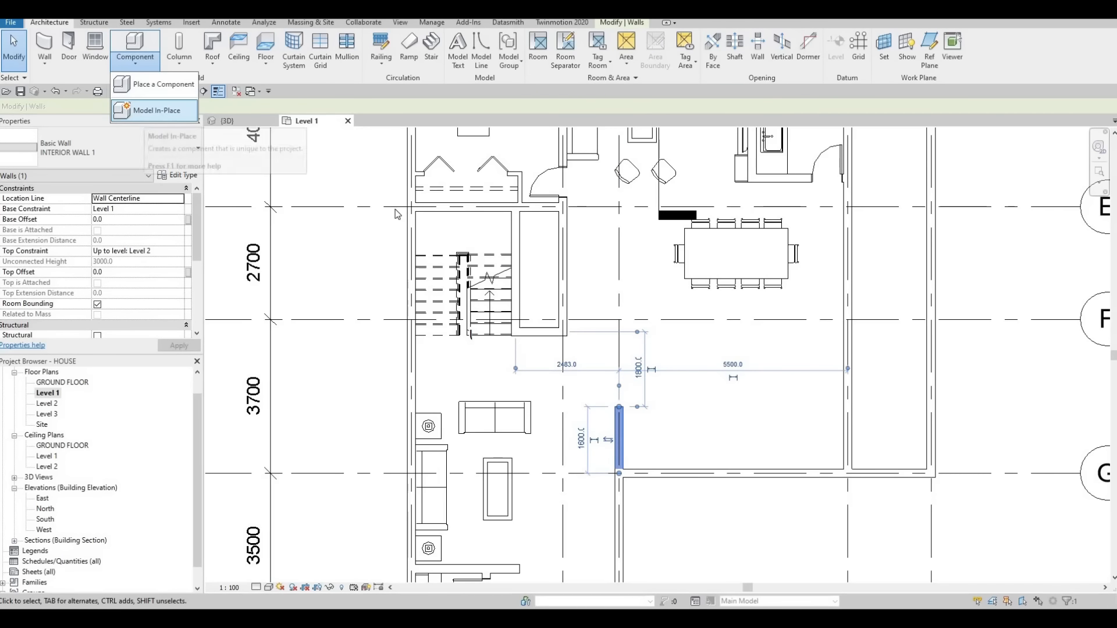
left_click(145, 117)
scroll(653, 257, "down", 2)
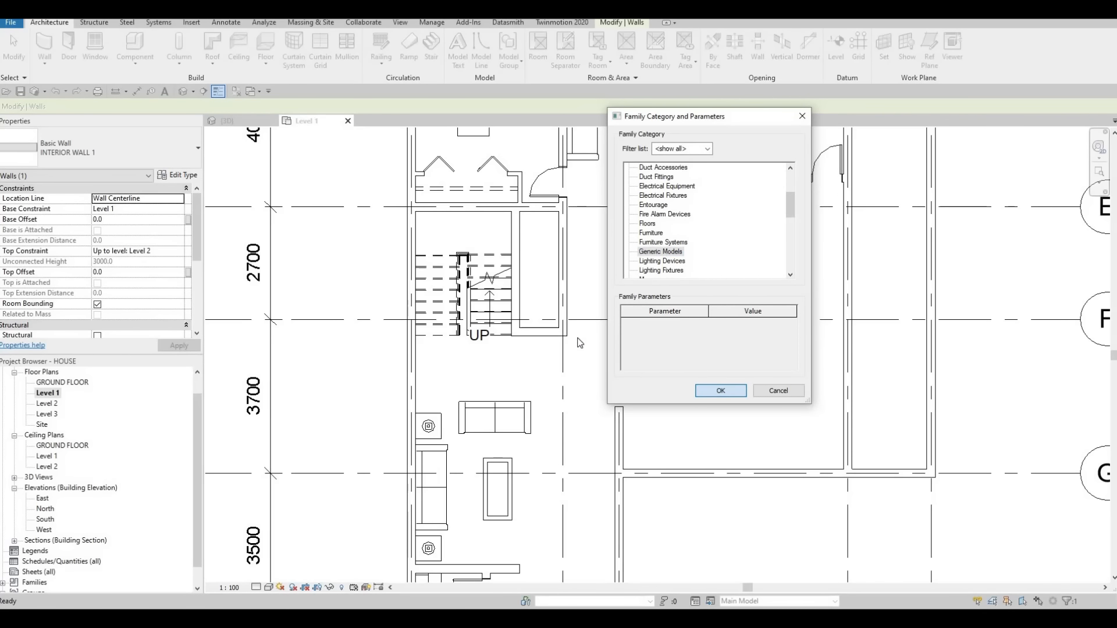
key("Return")
key("Return")
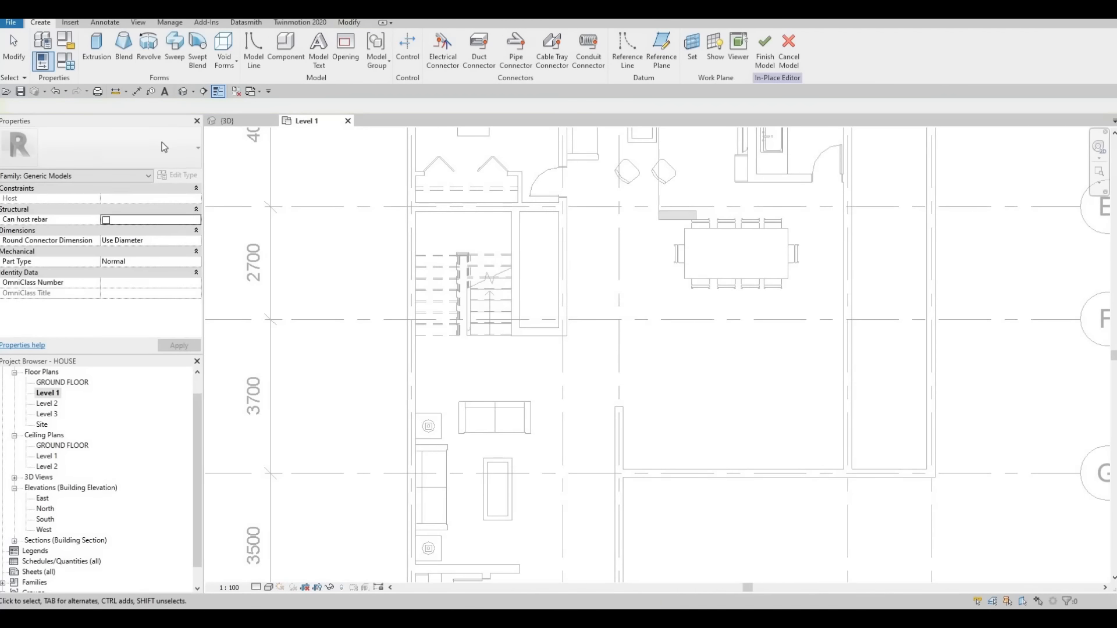
Step: Start an extrusion with an end of 600 mm and assign it Limestone from the Stone category of AEC Materials
left_click(97, 47)
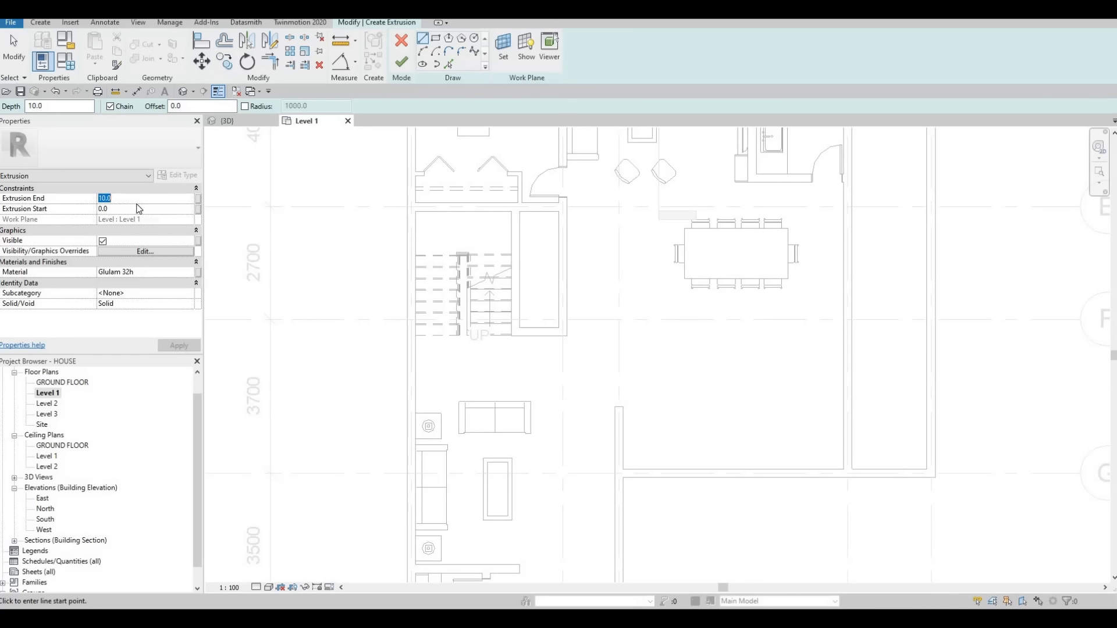
type("600")
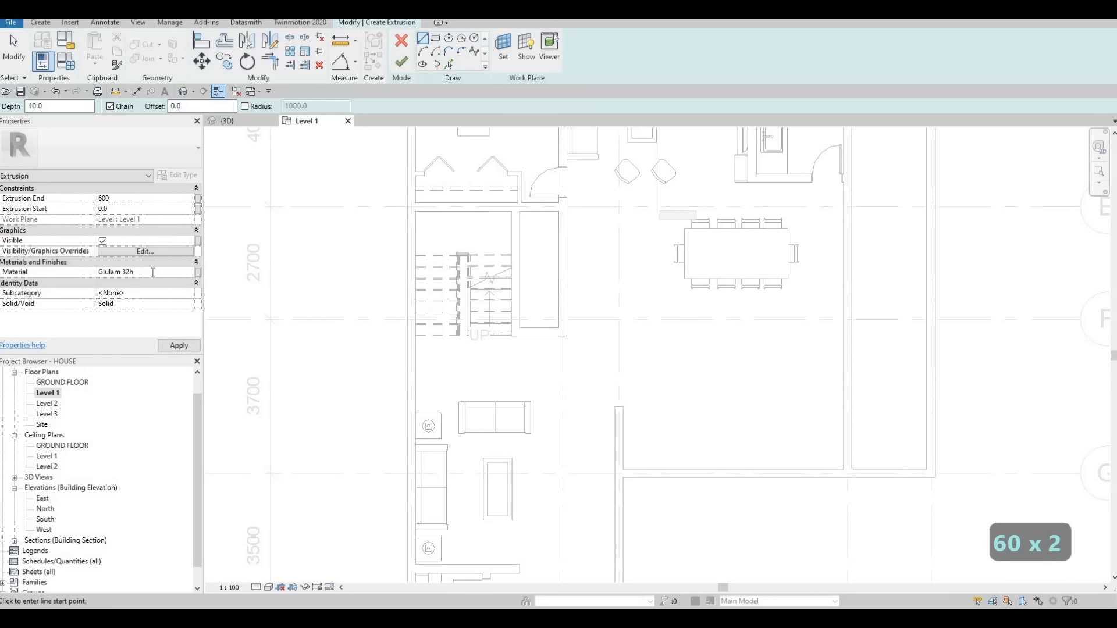
left_click(190, 272)
left_click(345, 432)
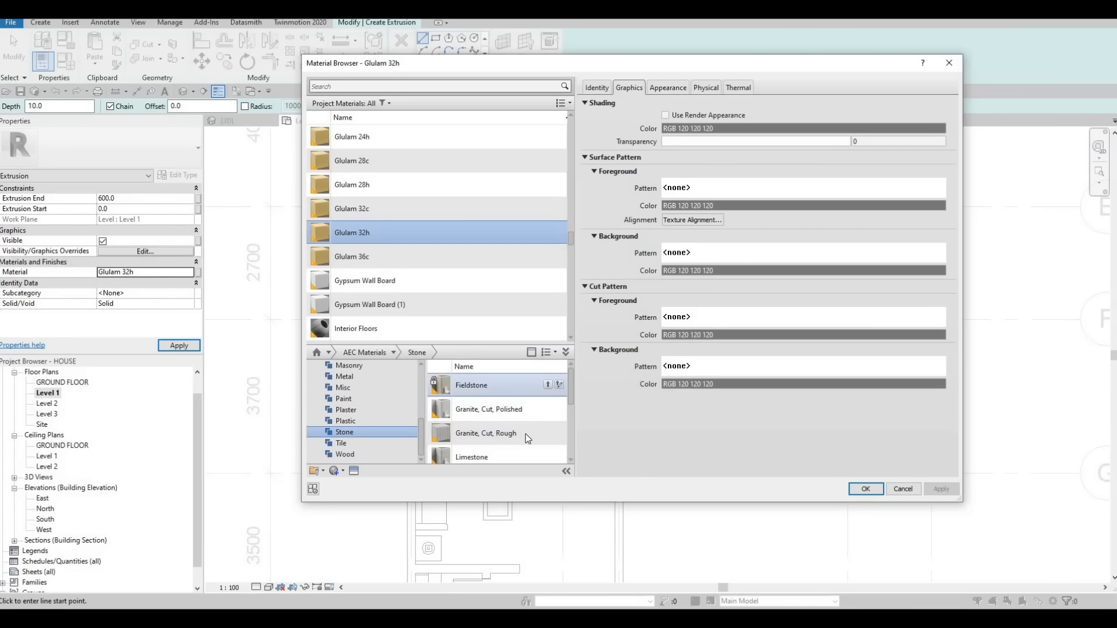
scroll(526, 441, "down", 2)
scroll(532, 439, "up", 2)
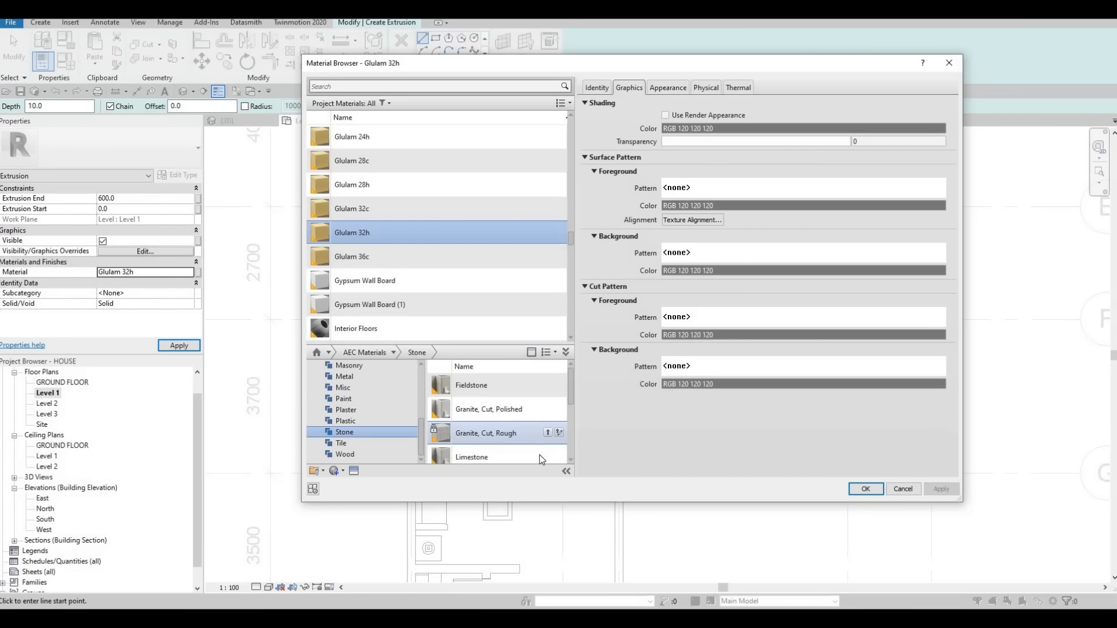
left_click(548, 452)
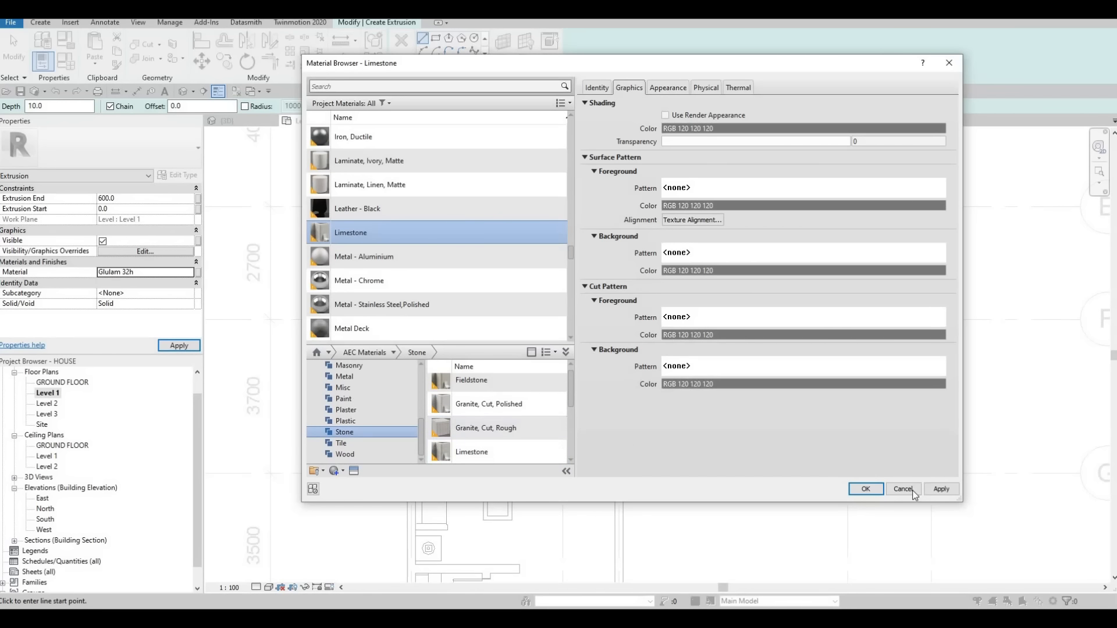
key("Return")
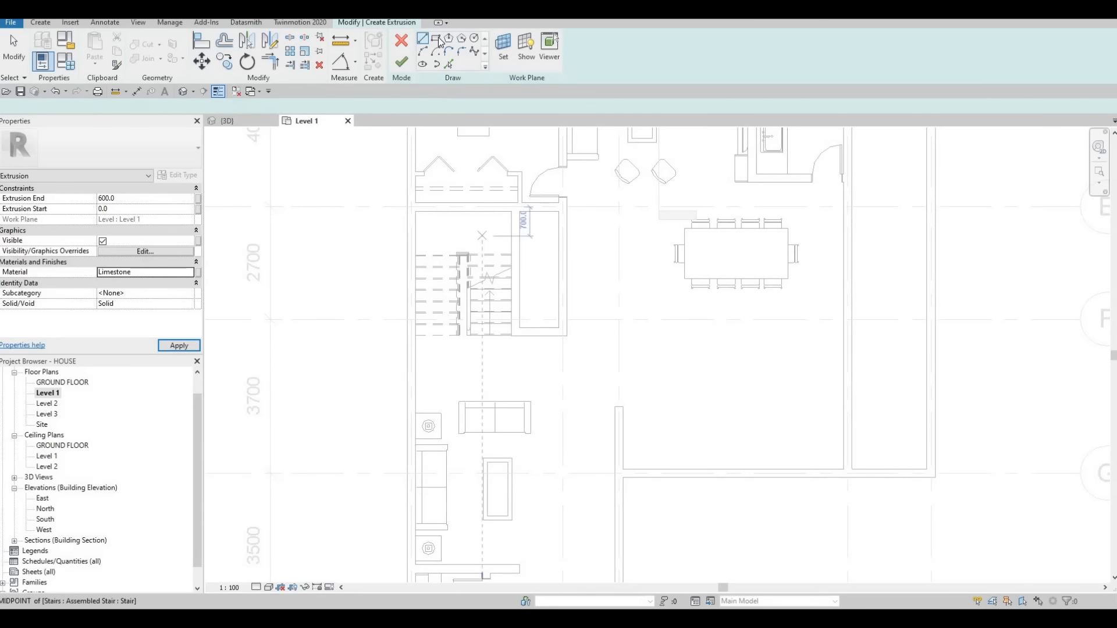
Step: Sketch a rectangular extrusion profile about 640 by 1900 mm from the free end of the short interior wall
left_click(439, 40)
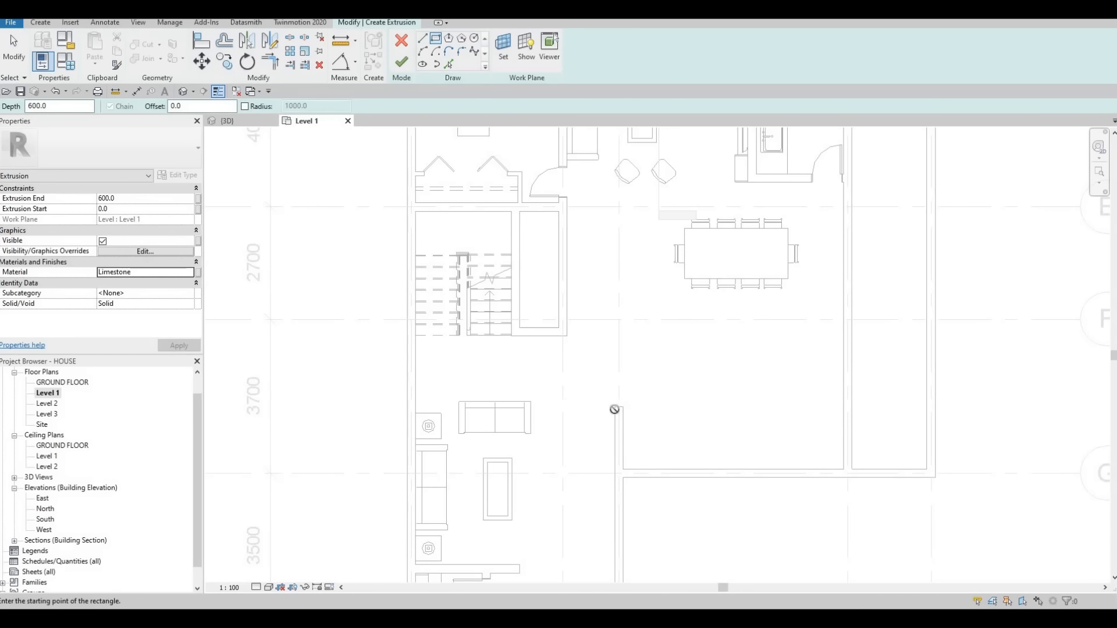
left_click(651, 366)
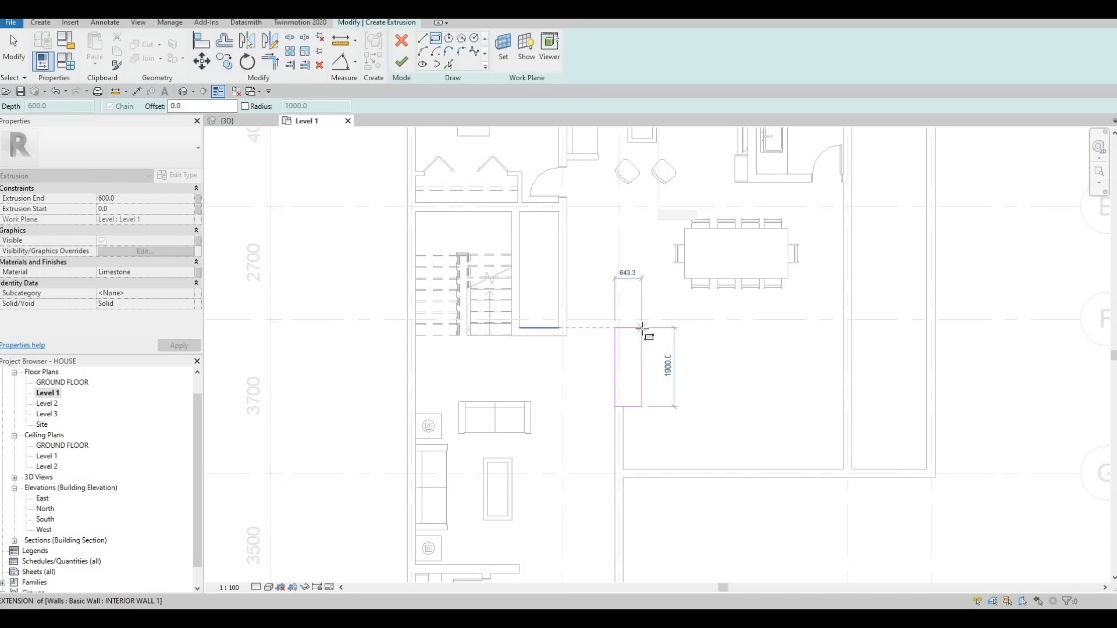
left_click(629, 370)
key("Escape")
scroll(570, 328, "up", 3)
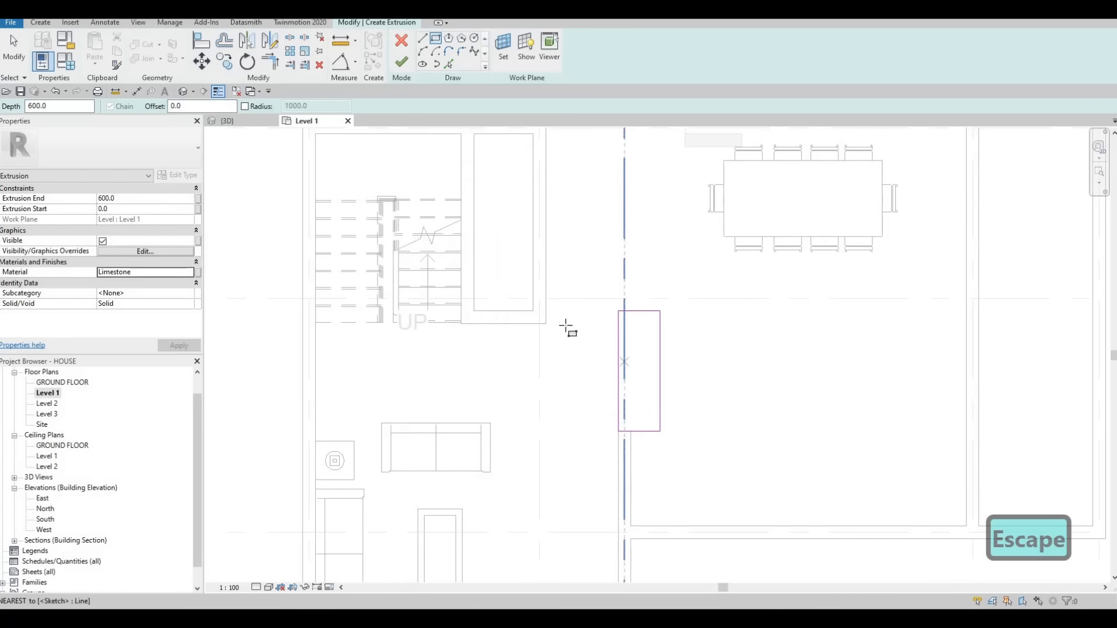
key("Escape")
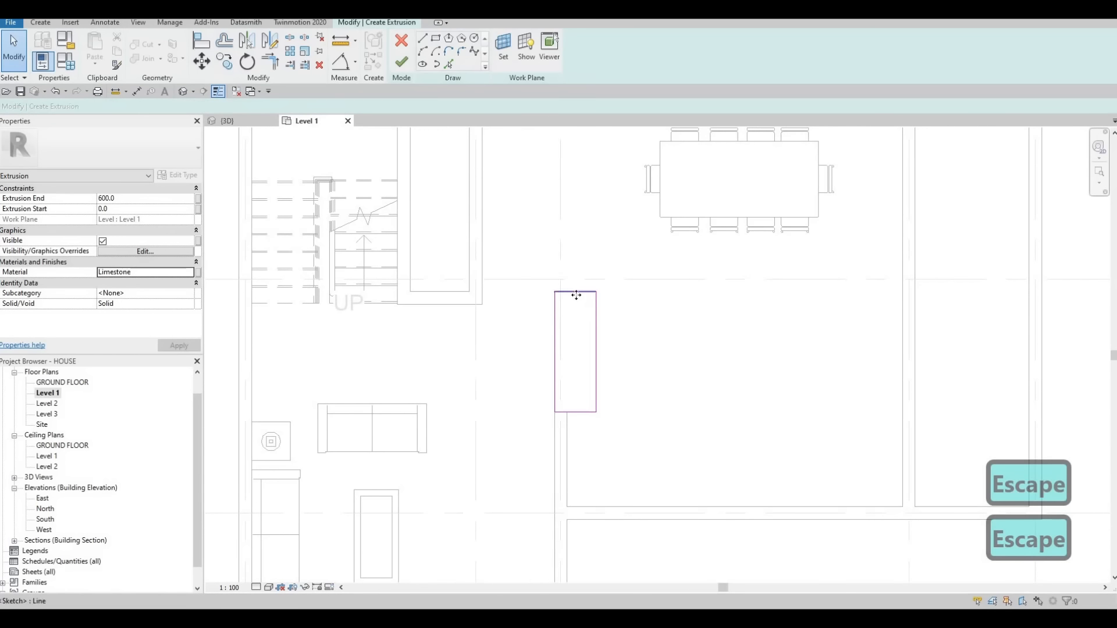
Step: Move the extrusion profile's short edge nearest the stair to make the profile 1600 mm long and finish the sketch
left_click(576, 292)
left_click_drag(575, 312, 554, 312)
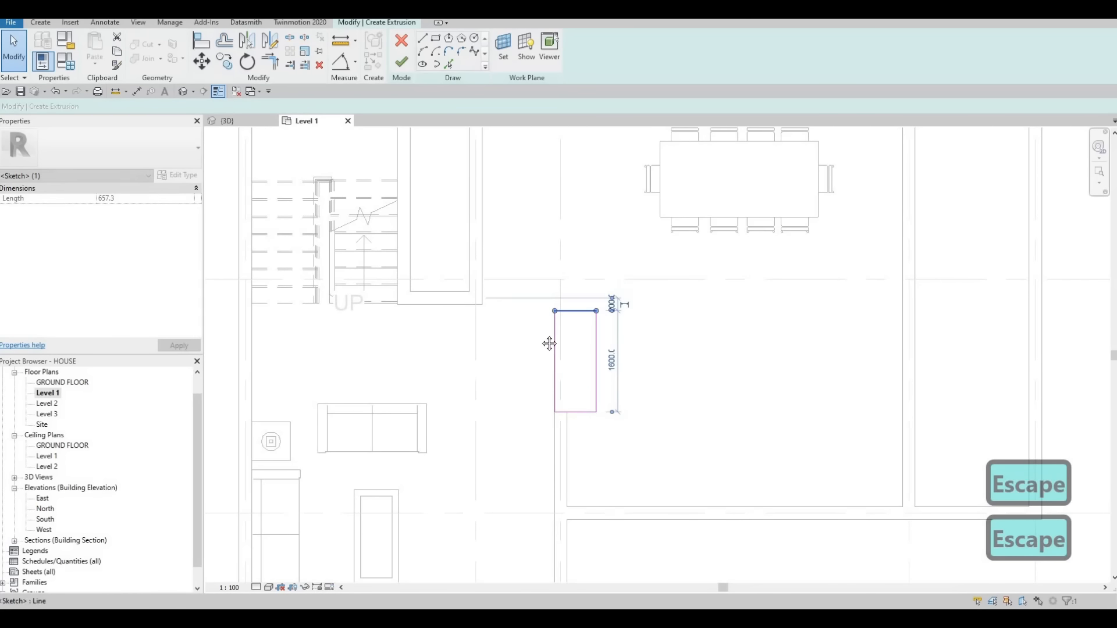
key("Escape")
middle_click_drag(544, 343, 557, 356)
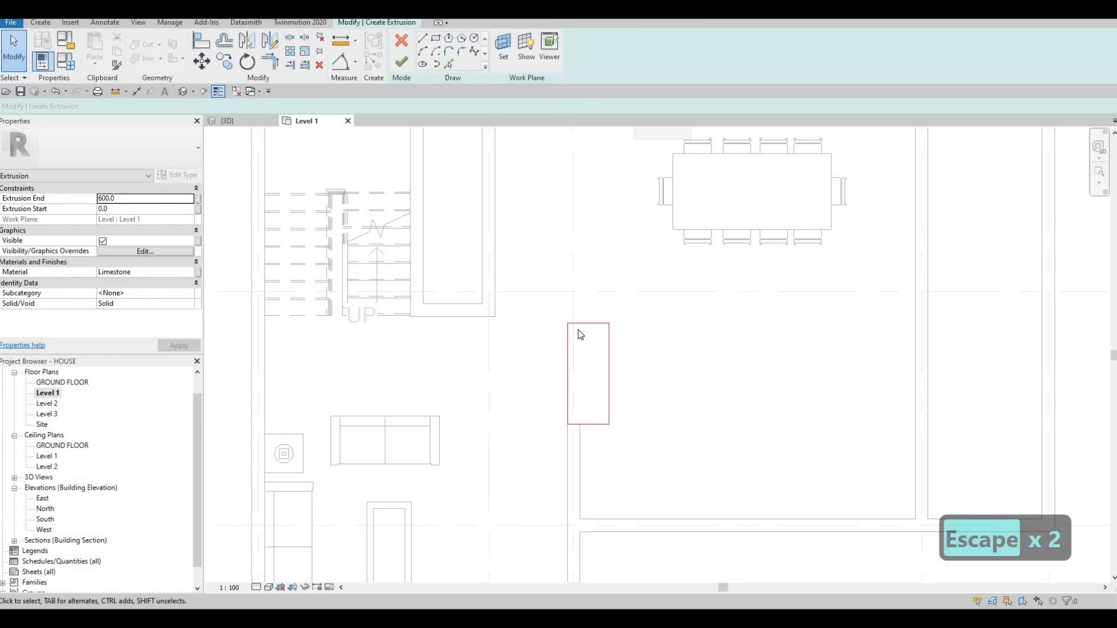
key("Escape")
scroll(582, 347, "down", 2)
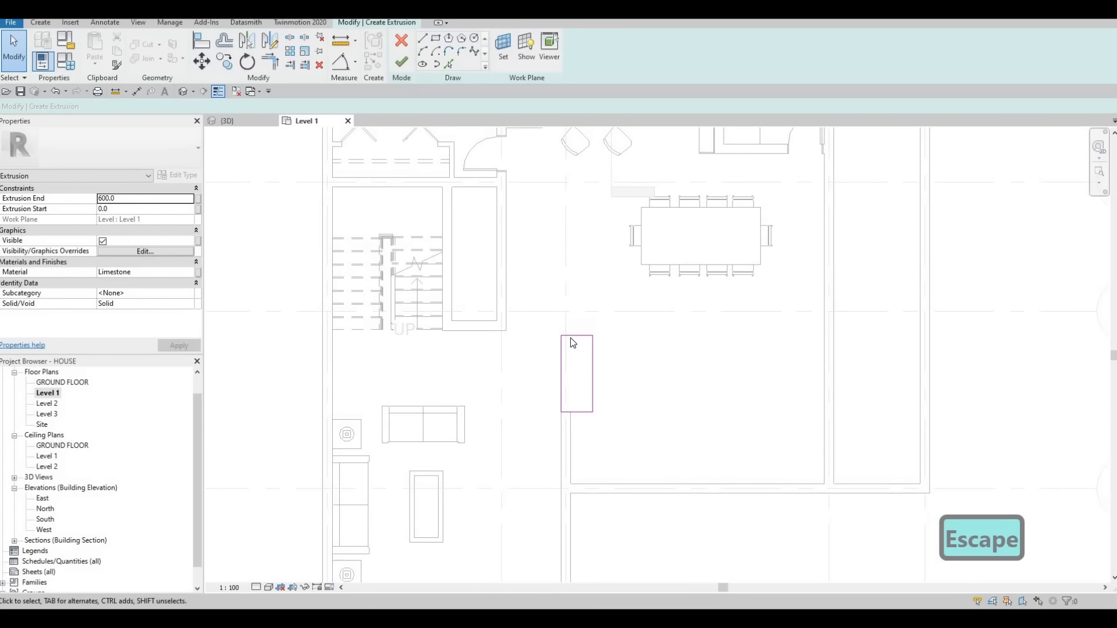
scroll(573, 342, "up", 2)
left_click(566, 339)
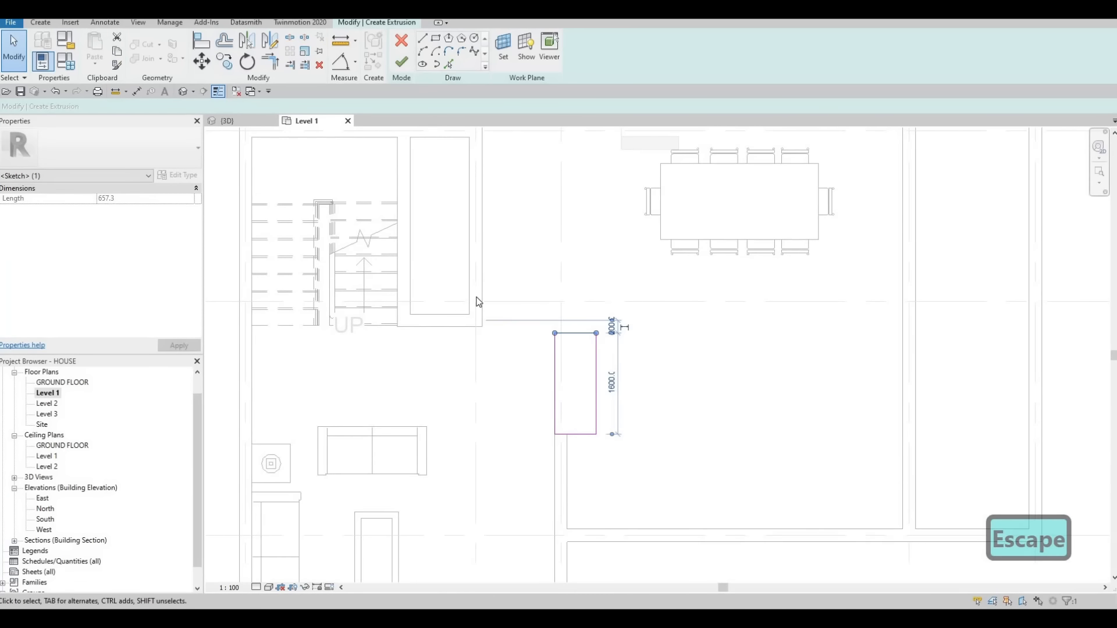
left_click(402, 64)
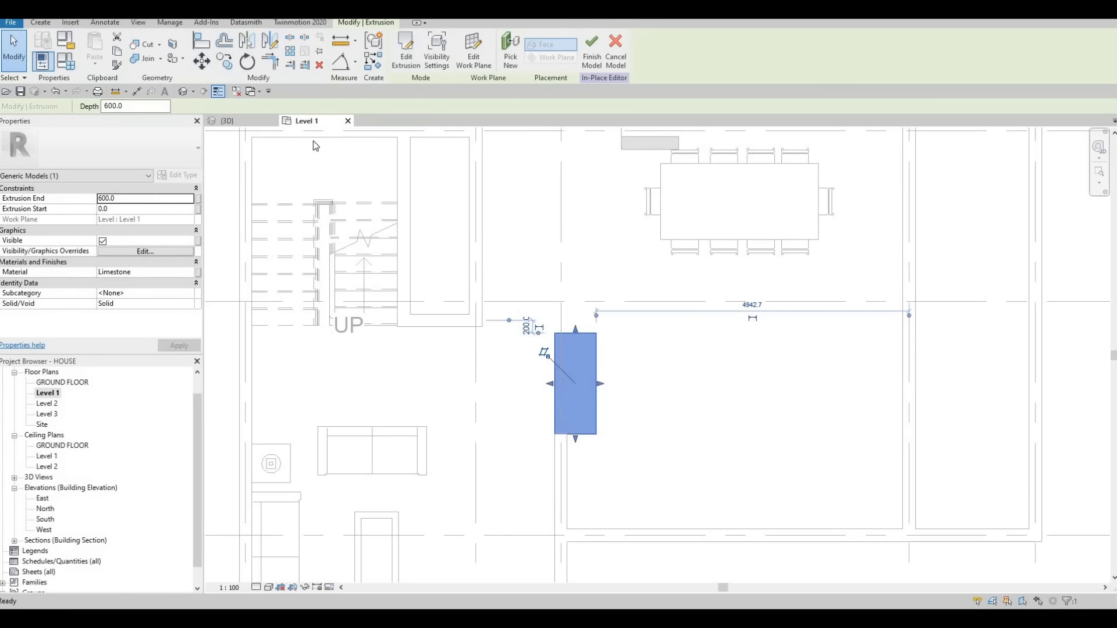
Step: Check the 3D view, return to the Level 1 plan and finish the in-place limestone model
left_click(231, 119)
key("Escape")
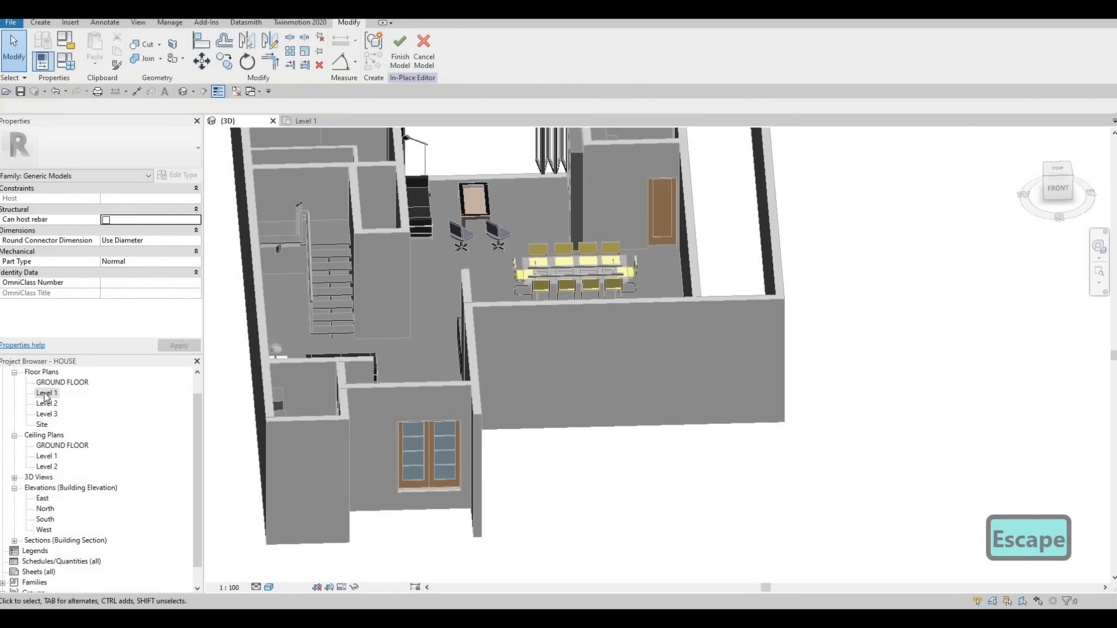
left_click(306, 121)
scroll(463, 361, "down", 4)
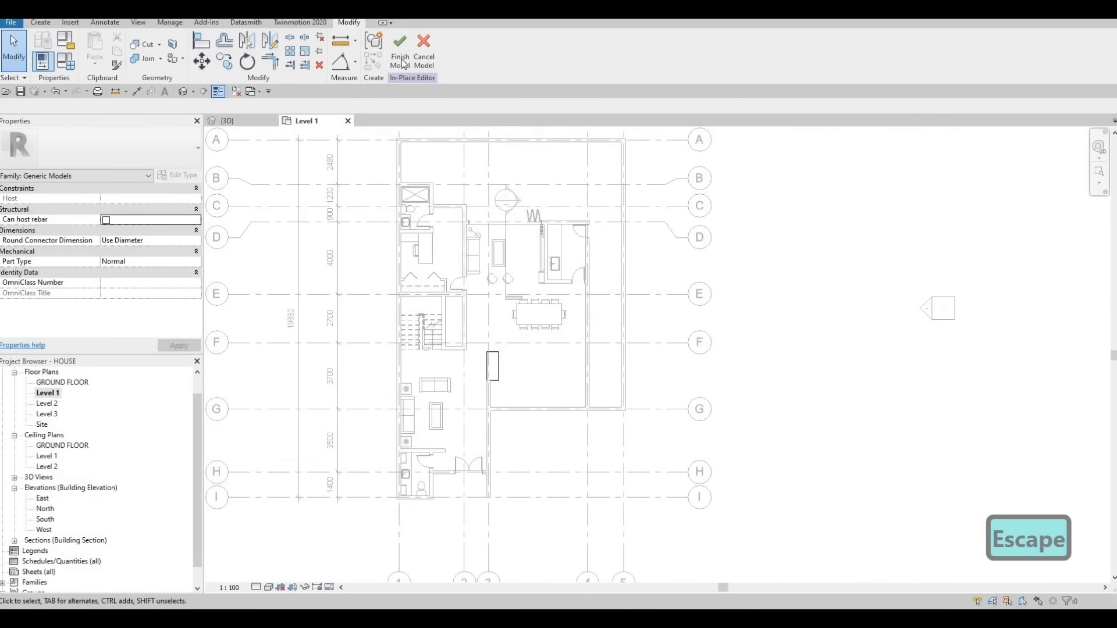
Step: Move the Section 1 marker beside the limestone block, looking toward the dining area, and open its section view
left_click(506, 233)
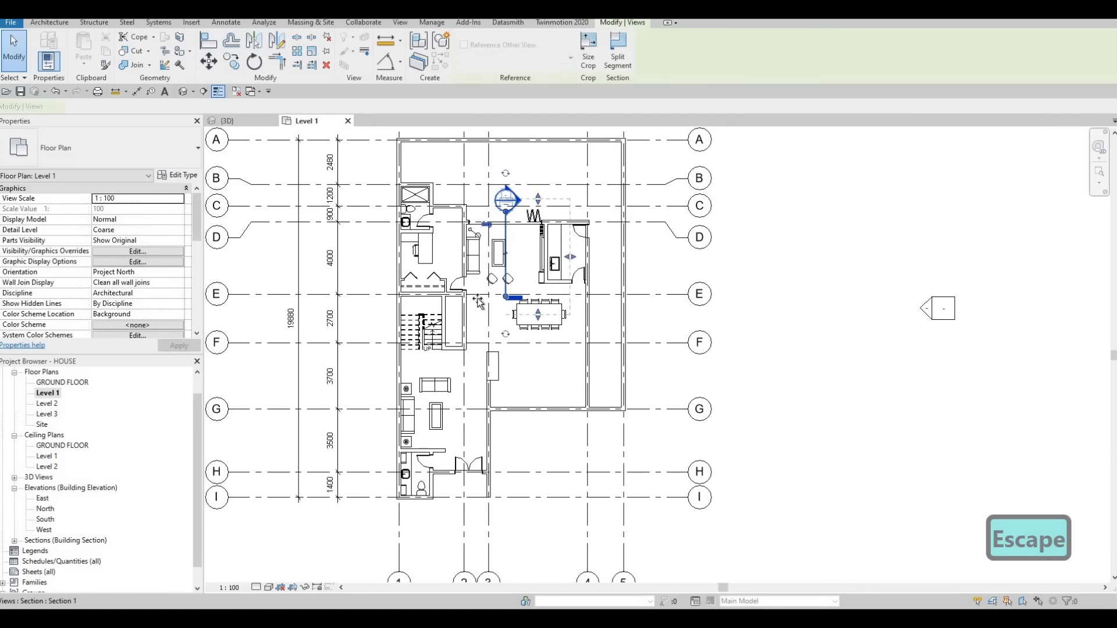
left_click_drag(478, 330, 478, 336)
key("Escape")
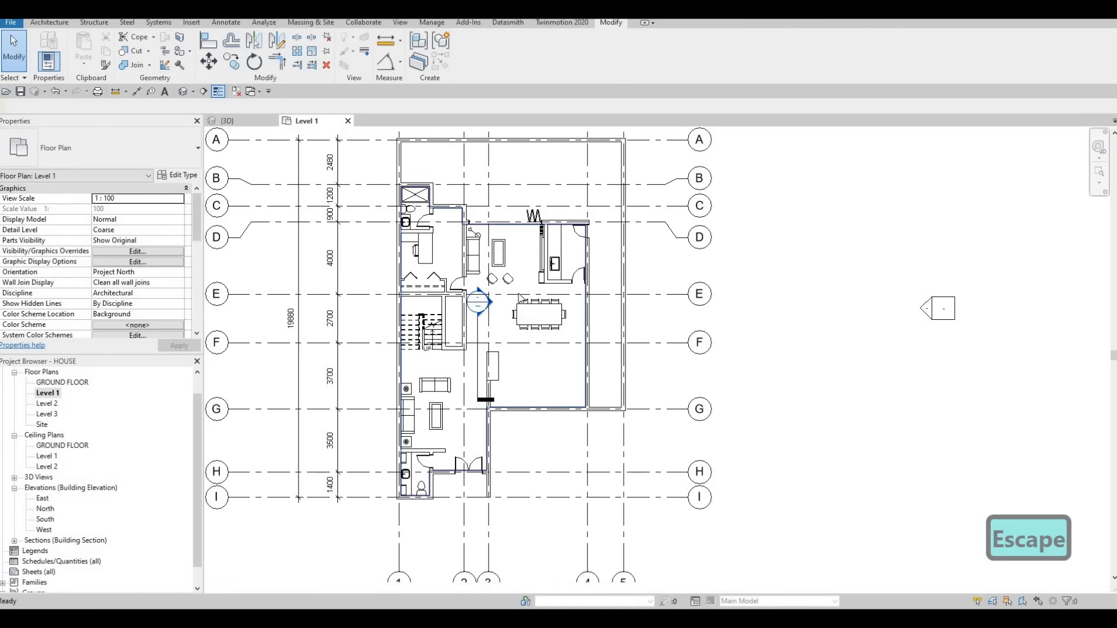
double_click(479, 301)
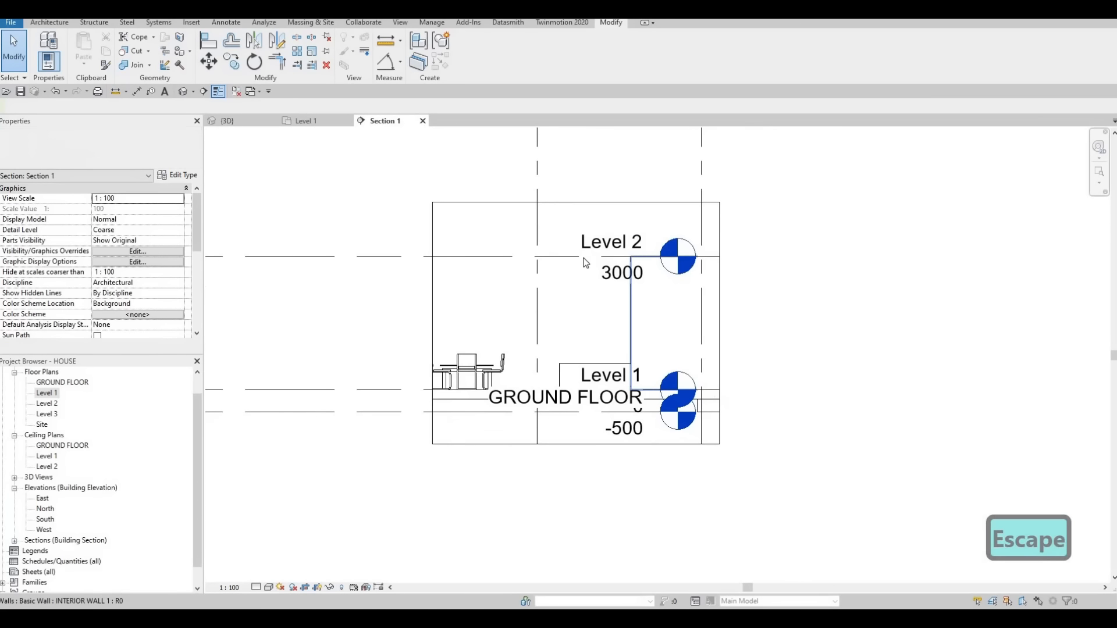
Step: Pull the aligned level heads outward, beyond the crop boundary of Section 1
left_click(658, 257)
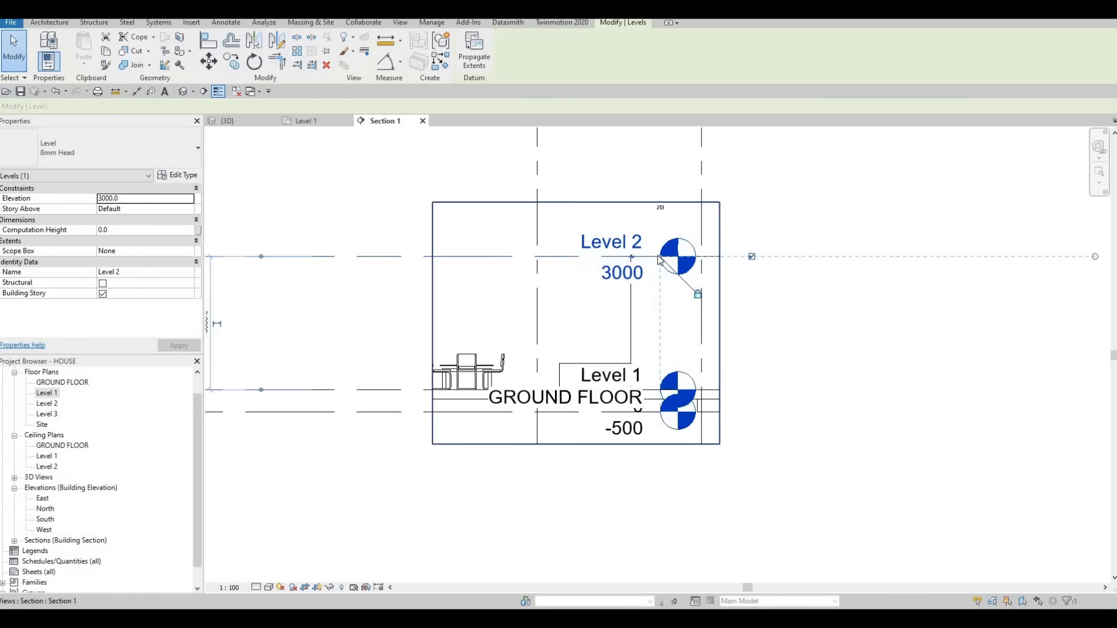
left_click_drag(658, 260, 864, 257)
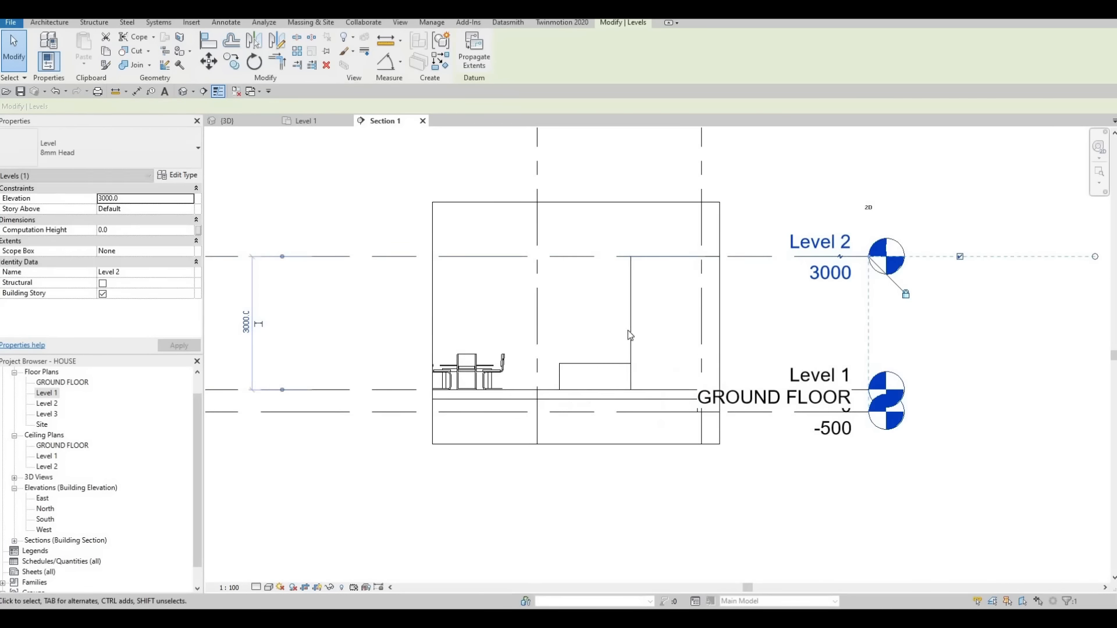
key("Escape")
Step: Stretch the top of the limestone block upward to roughly twice its height
scroll(593, 376, "up", 2)
left_click(591, 375)
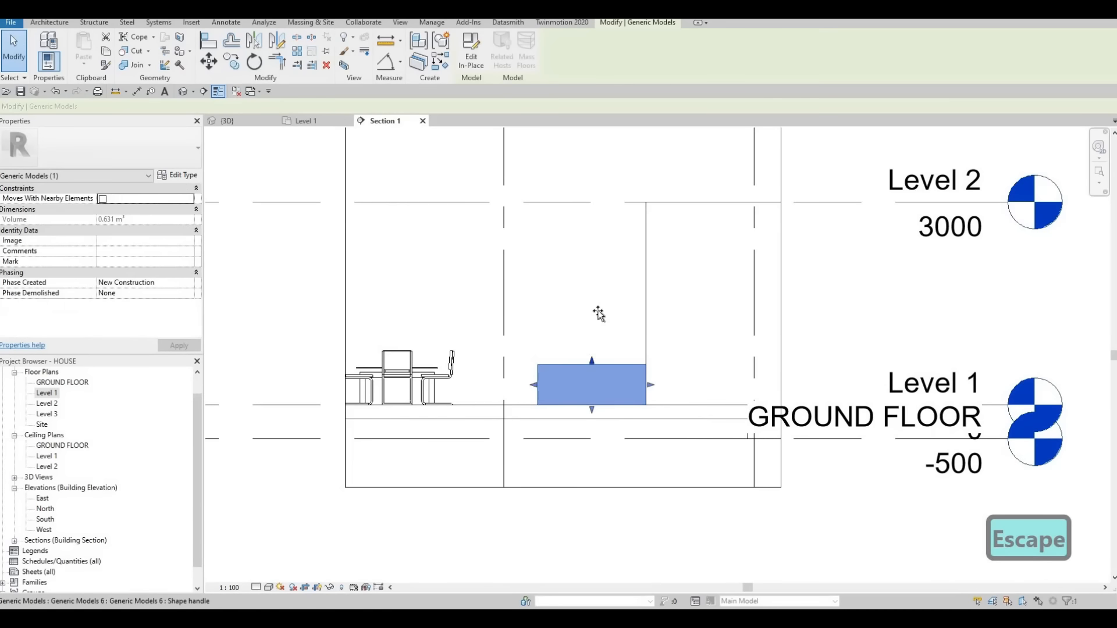
left_click_drag(595, 322, 576, 323)
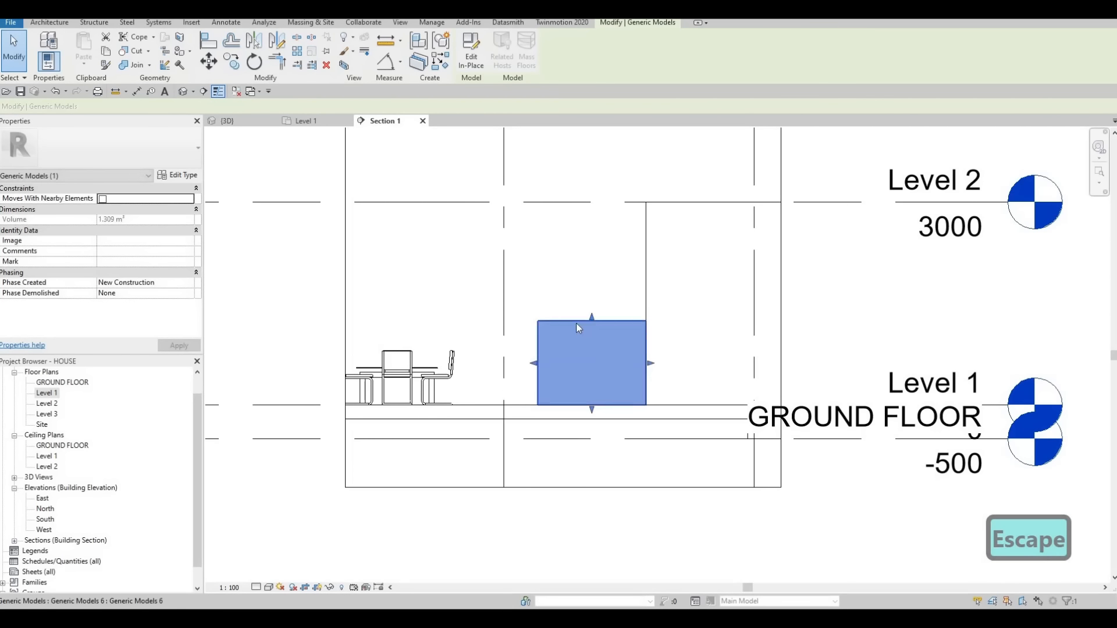
key("Escape")
Step: Edit the limestone model in place and copy its extrusion straight up by about 2100 mm along the wall edge
left_click(576, 323)
left_click(471, 50)
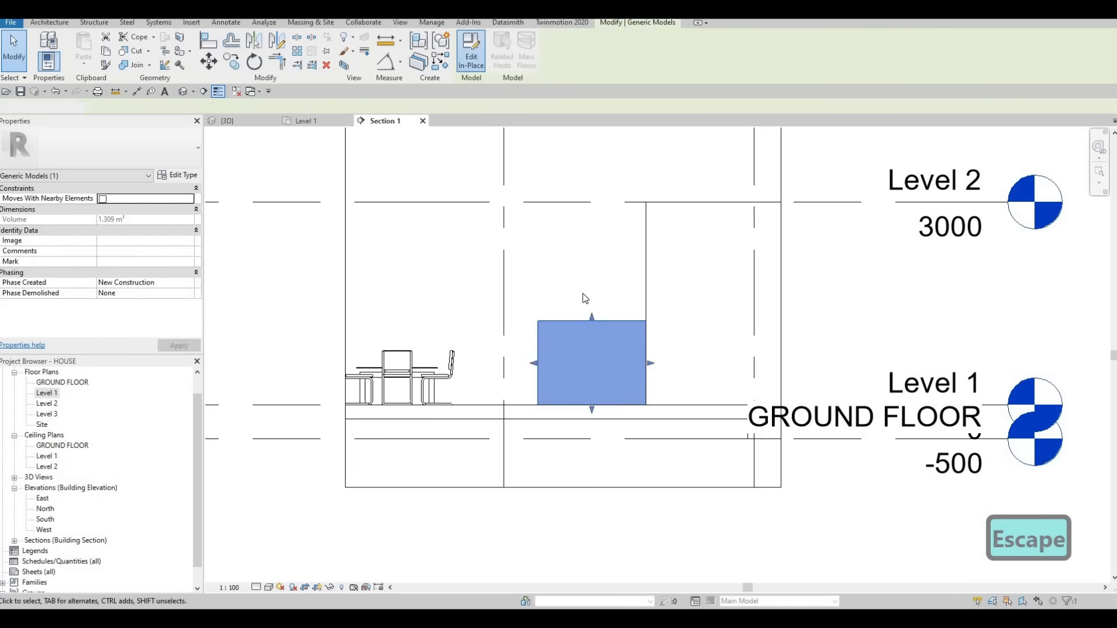
key("Escape")
scroll(588, 303, "down", 2)
left_click(580, 328)
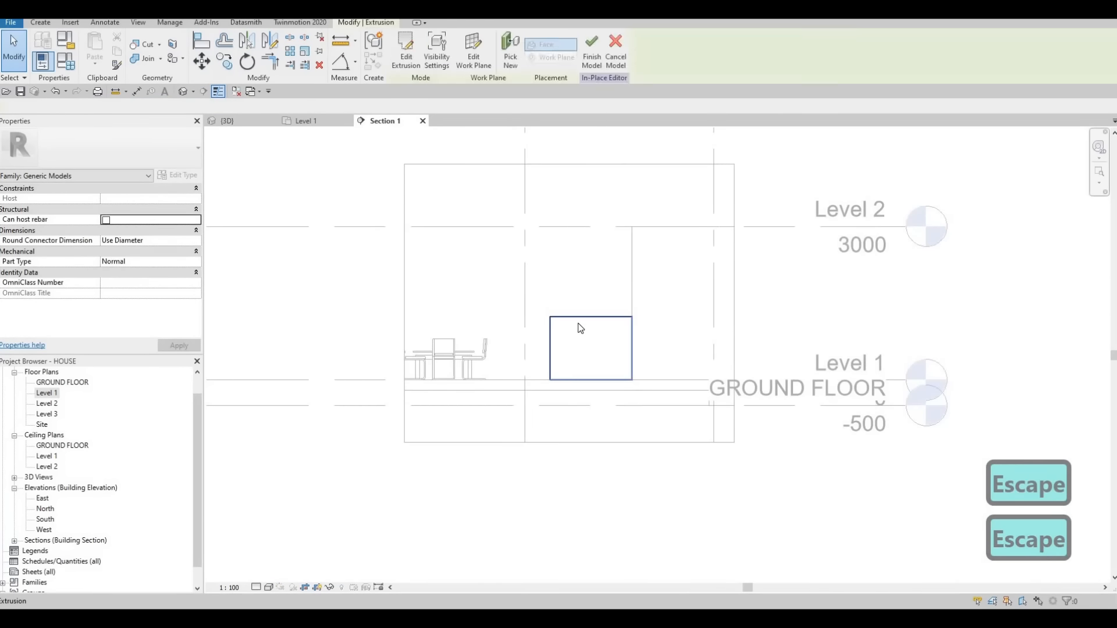
left_click(224, 62)
left_click(632, 380)
left_click(632, 273)
key("Escape")
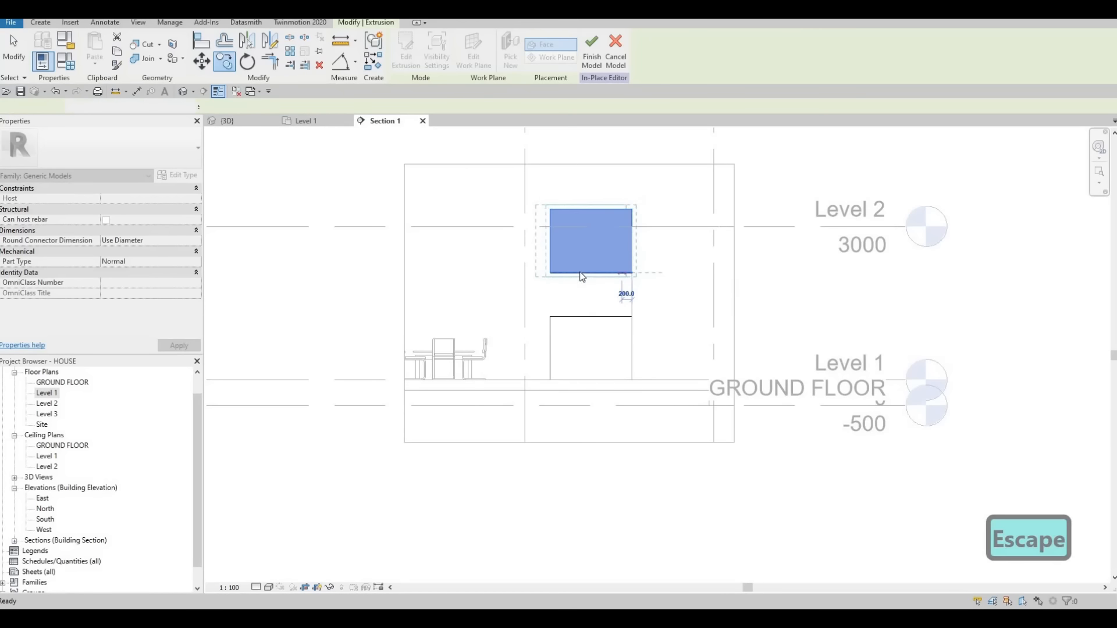
Step: Lower the copied block's top to 2800 mm above Level 1, with an extrusion end of 700 mm
key("Escape")
left_click(597, 214)
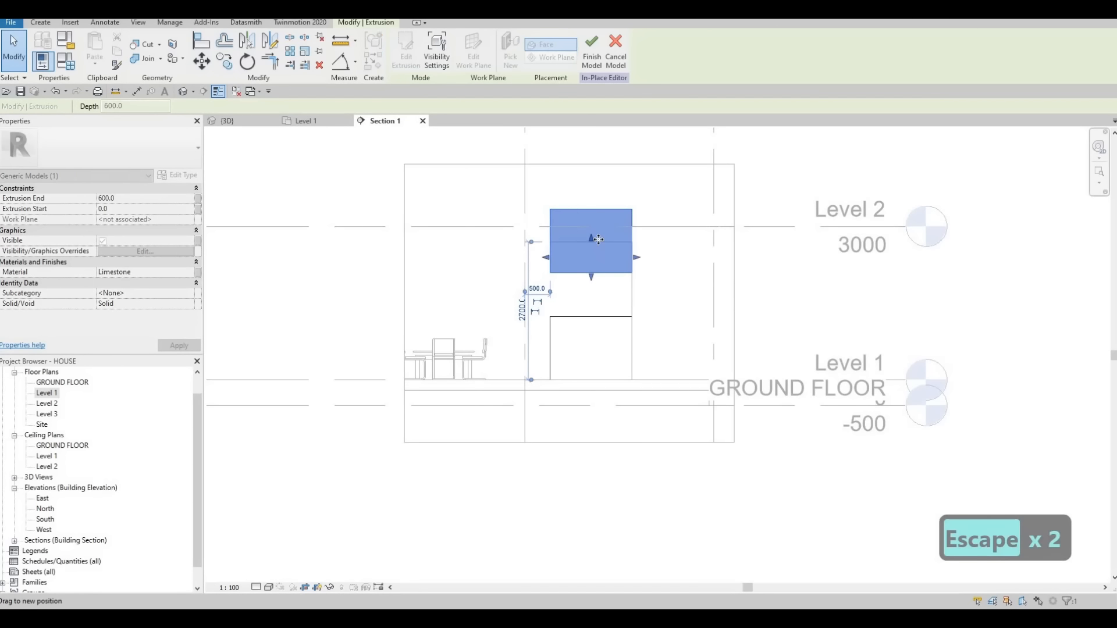
scroll(596, 241, "up", 2)
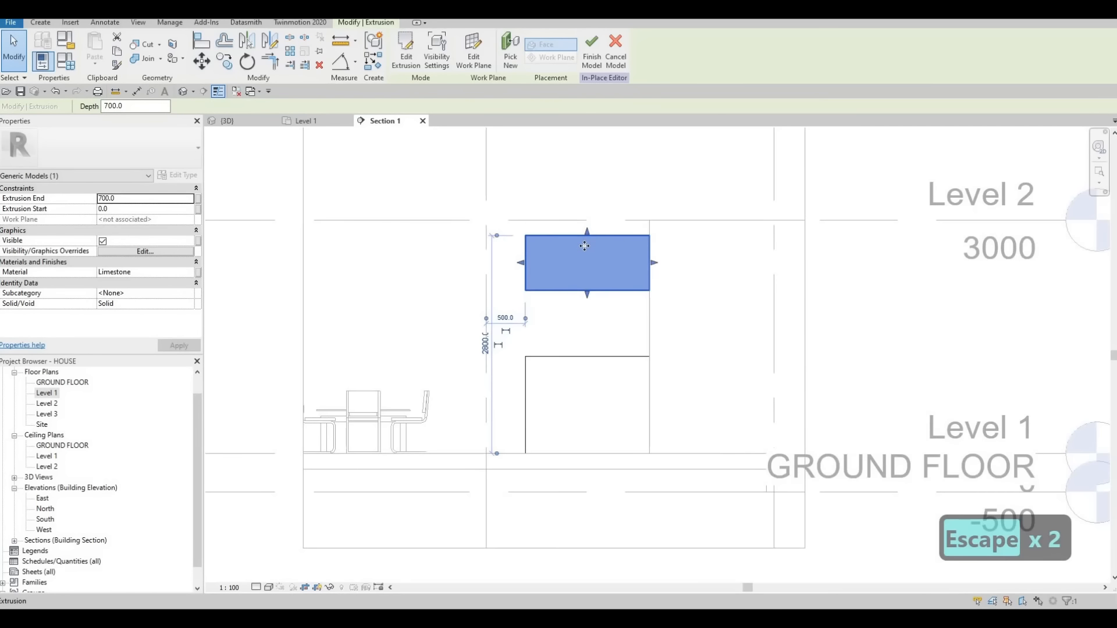
key("Escape")
key("Escape")
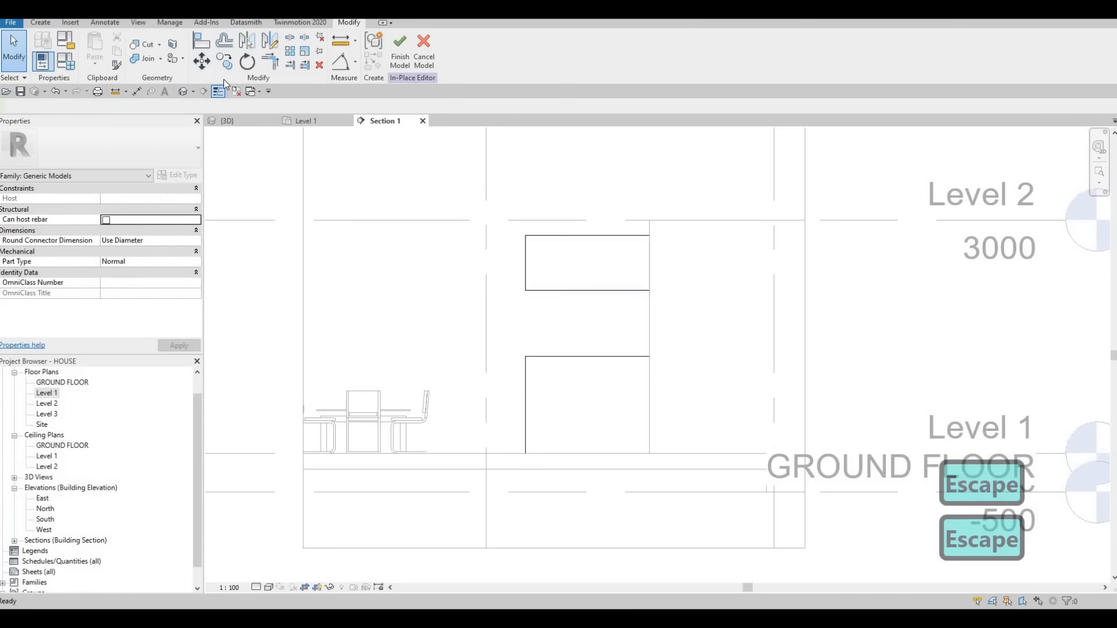
left_click(41, 22)
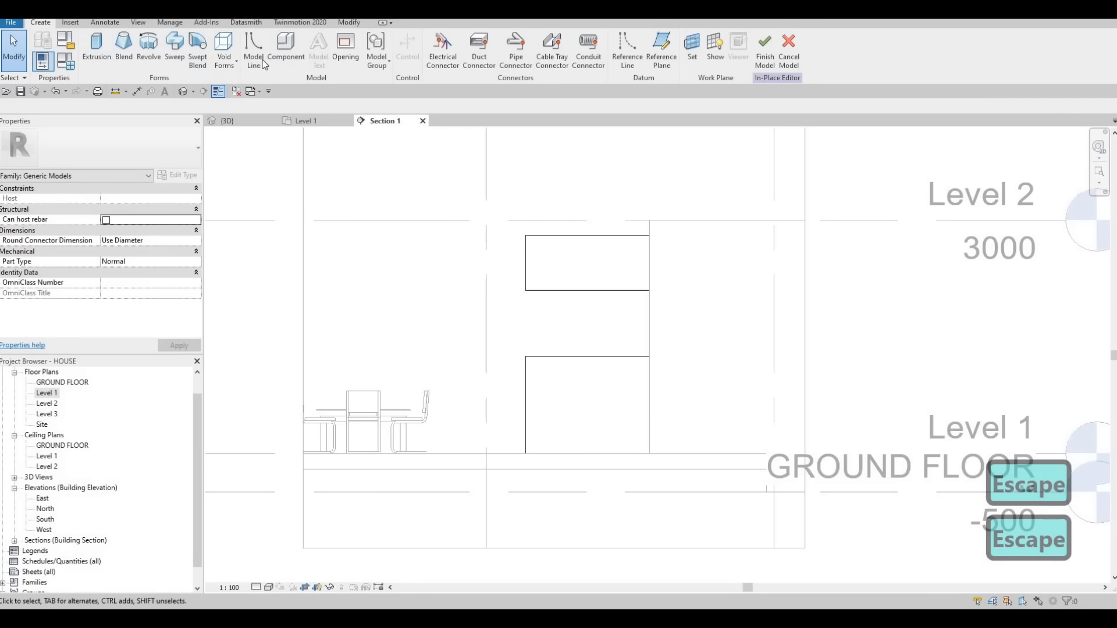
left_click(261, 57)
key("Escape")
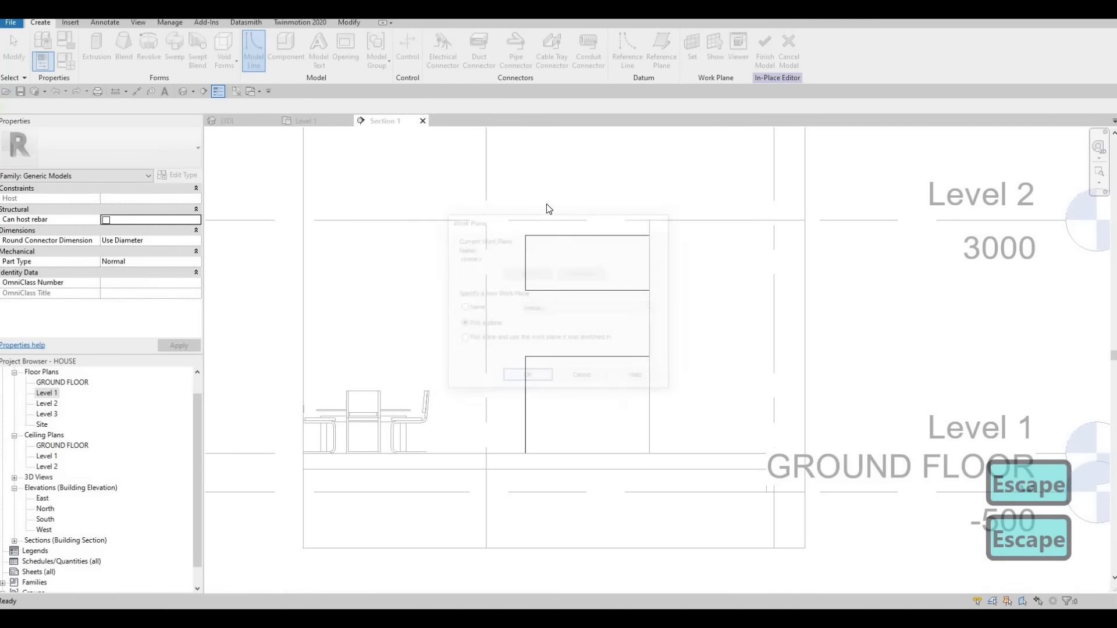
Step: Try to stretch the upper block's top edge up to Level 2
left_click(589, 241)
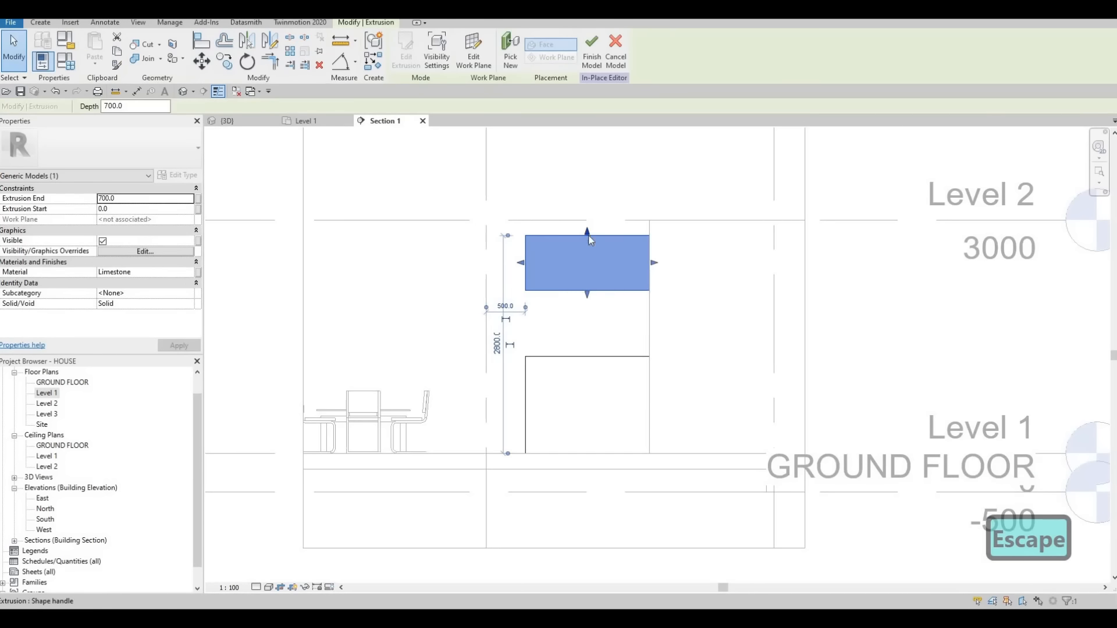
left_click_drag(588, 234, 593, 212)
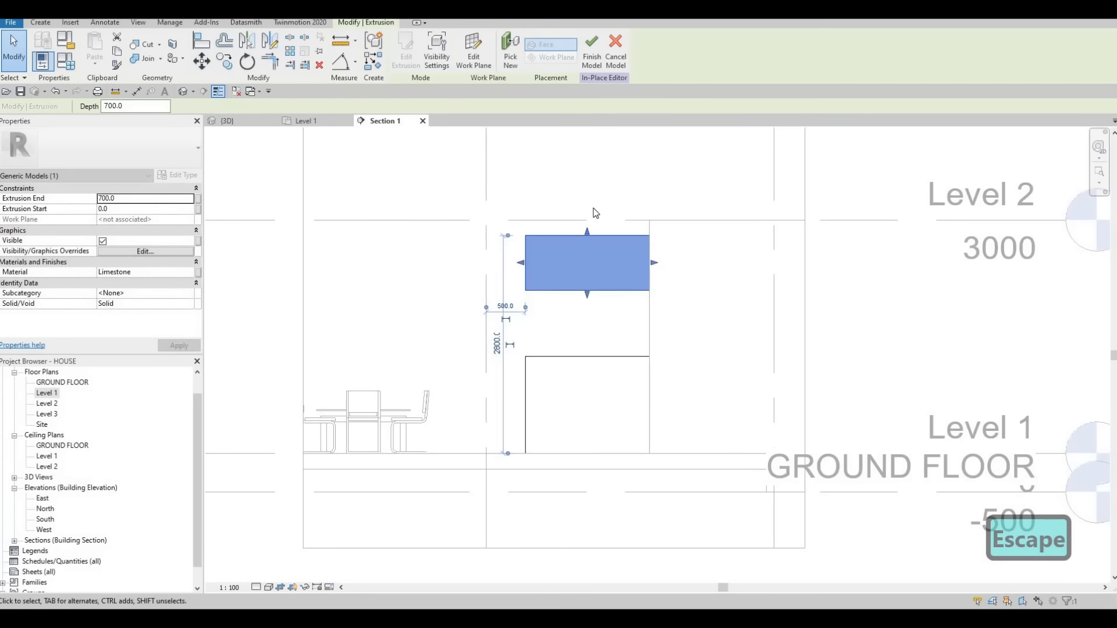
scroll(593, 212, "up", 2)
scroll(562, 255, "down", 1)
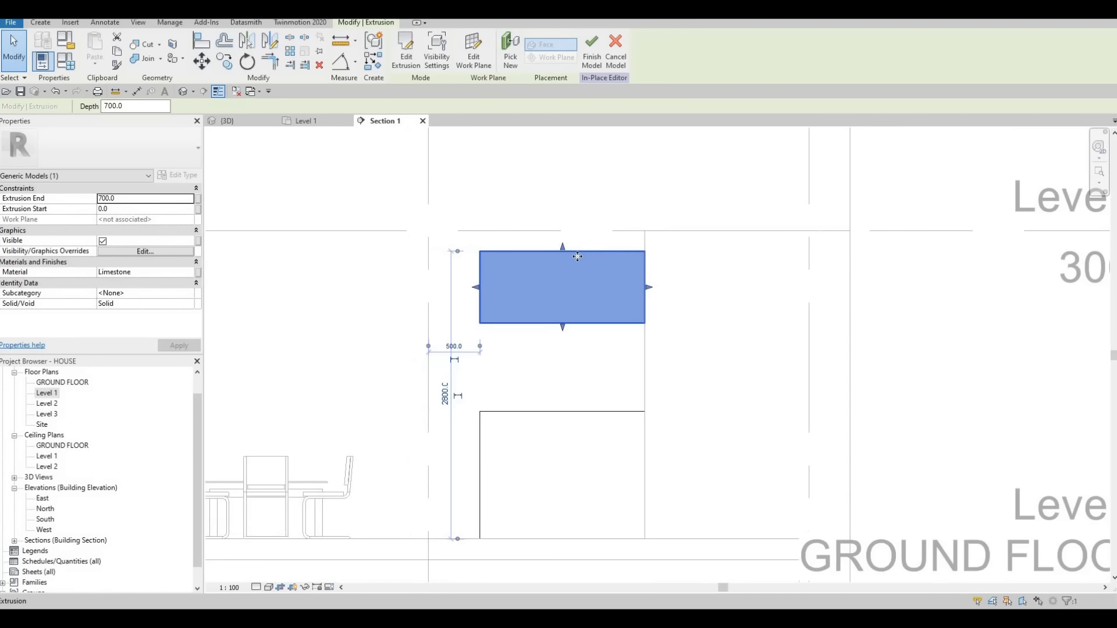
Step: Lower the upper block's underside to an extrusion start of -82.6 mm and the lower block's top to 1164.8 mm
left_click_drag(564, 333, 551, 415)
left_click(556, 415)
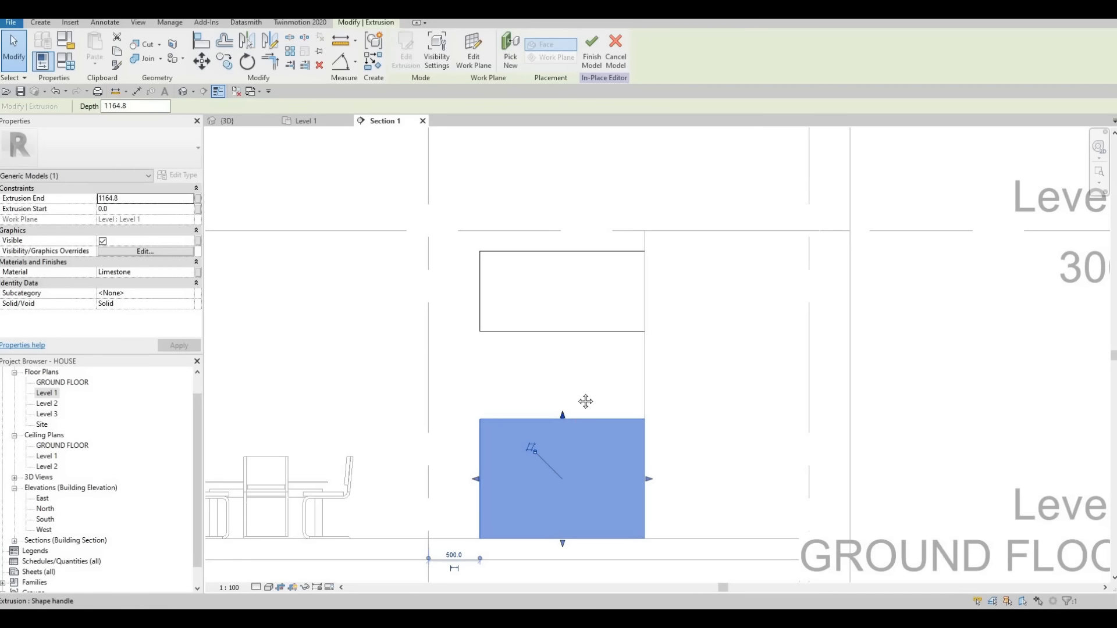
scroll(598, 373, "down", 1)
scroll(598, 373, "down", 2)
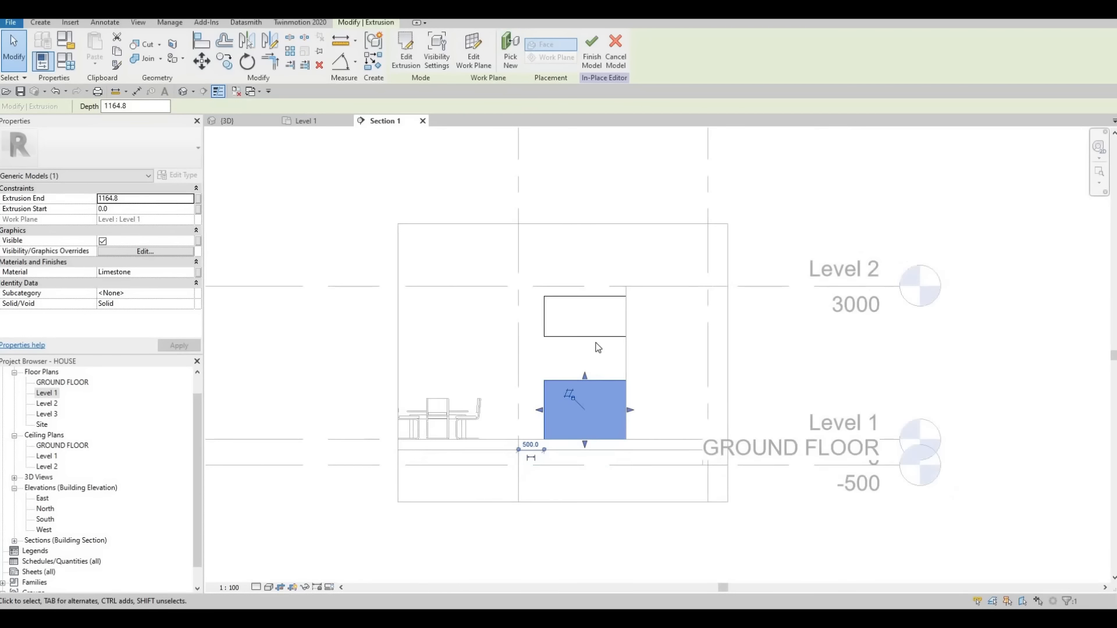
Step: Raise the upper block's top to 2840 mm above Level 1, with an extrusion end of 740 mm
scroll(594, 352, "up", 2)
scroll(576, 329, "down", 1)
scroll(563, 337, "down", 1)
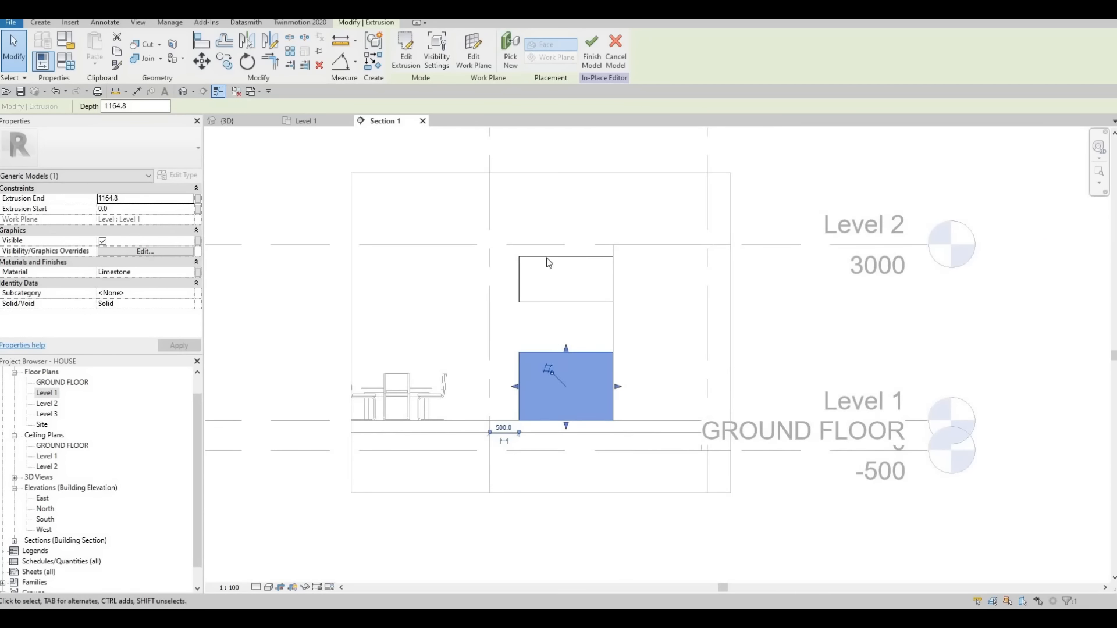
left_click(564, 257)
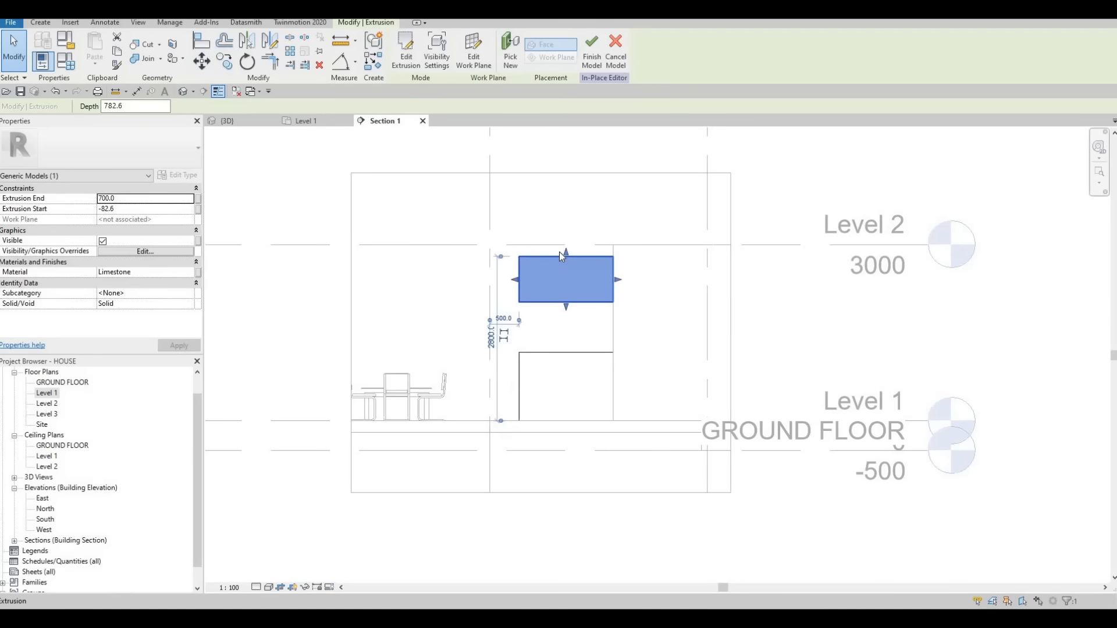
scroll(561, 253, "up", 1)
left_click_drag(563, 257, 567, 254)
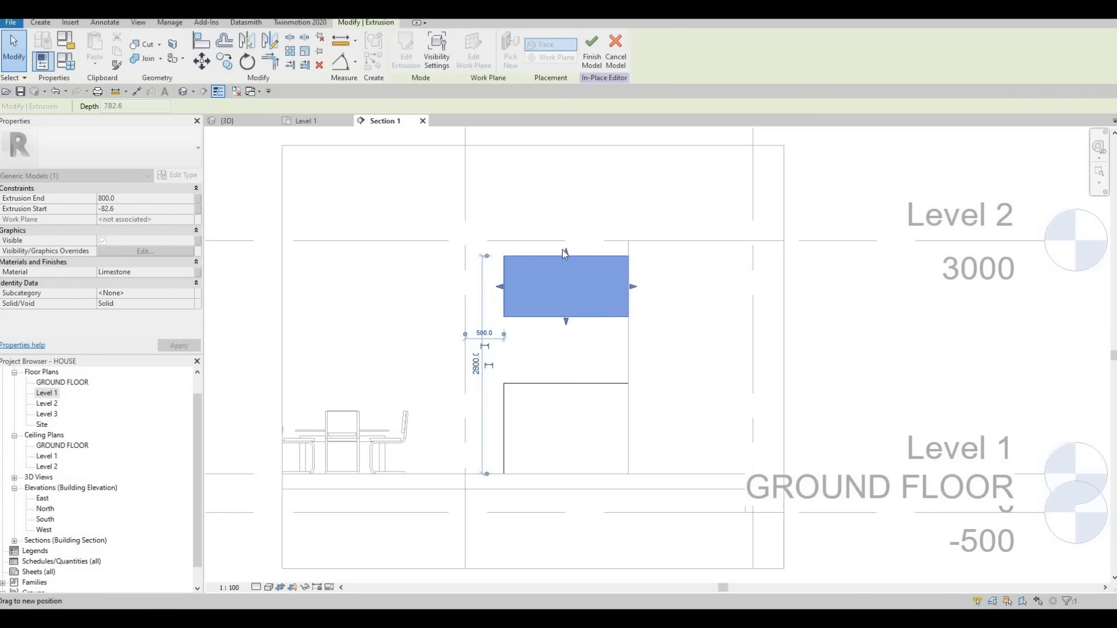
scroll(562, 252, "up", 4)
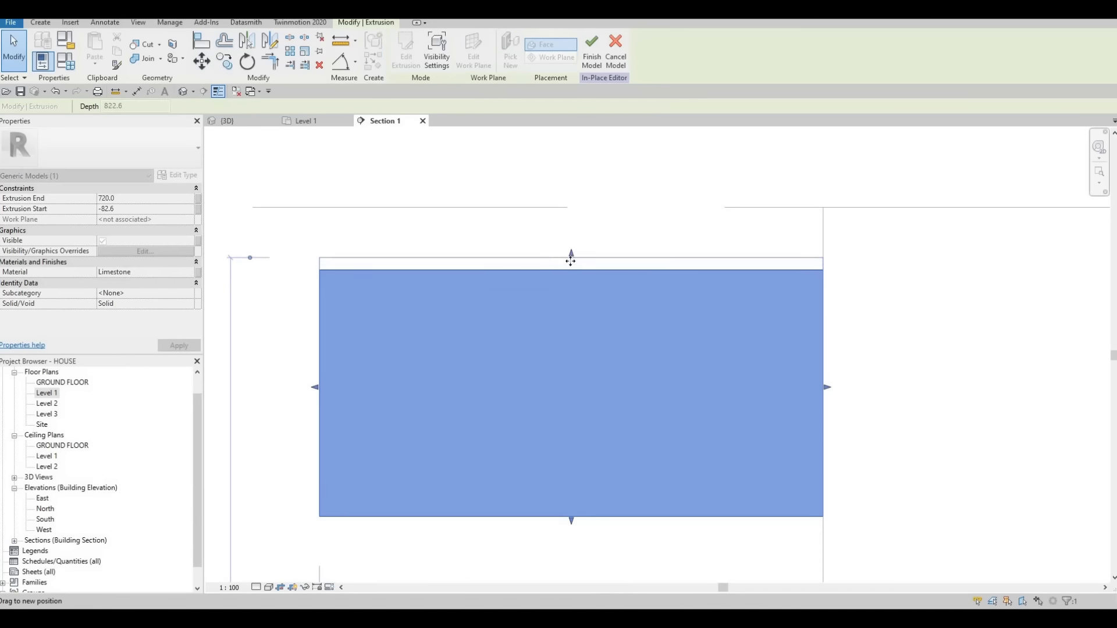
left_click_drag(570, 260, 572, 259)
scroll(579, 296, "down", 3)
key("Escape")
key("Escape")
key("Escape")
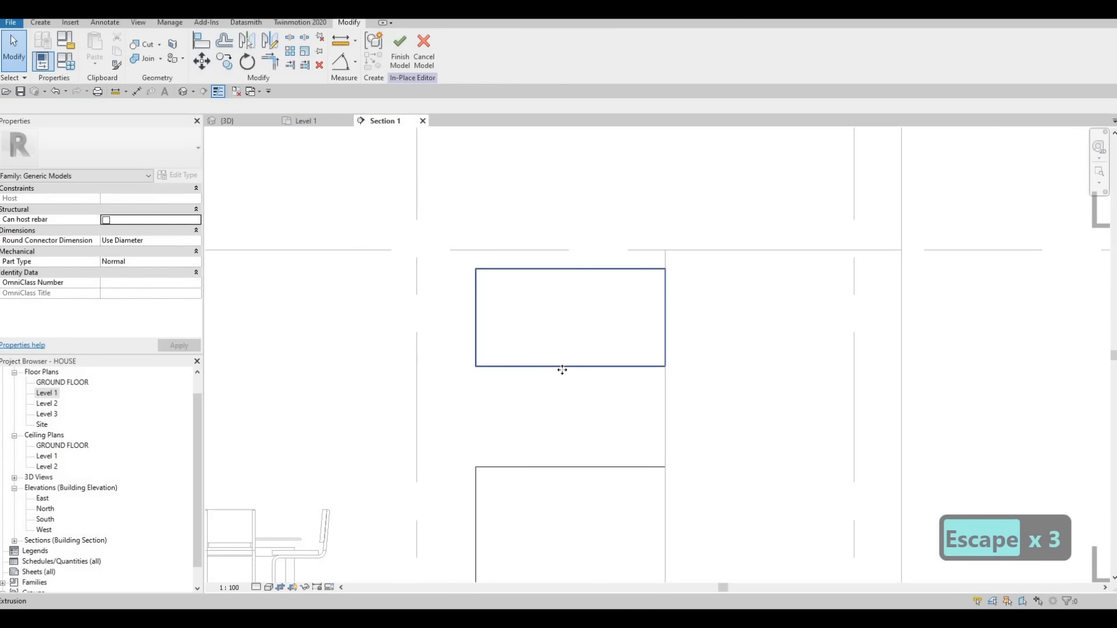
Step: Stretch the upper block's underside down to an extrusion start of -141.6 mm
left_click(569, 371)
left_click_drag(570, 371, 569, 379)
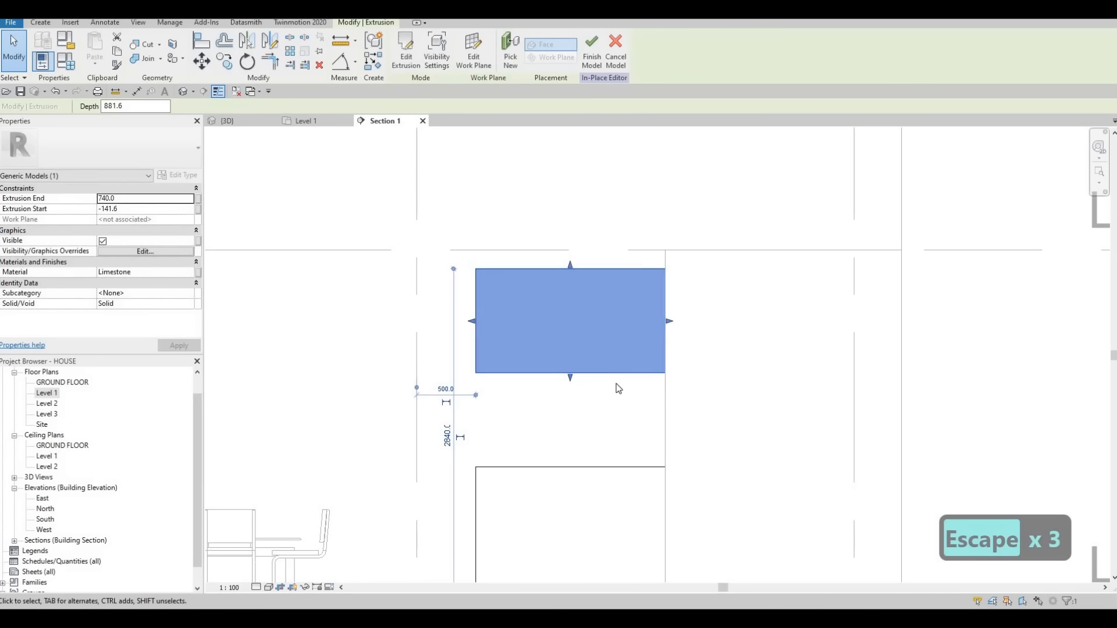
key("Escape")
Step: Lower the top of the lower limestone block to an extrusion end of 1100.4 mm
scroll(581, 464, "down", 1)
middle_click_drag(581, 464, 614, 393)
key("Escape")
left_click(600, 392)
left_click_drag(604, 389, 603, 397)
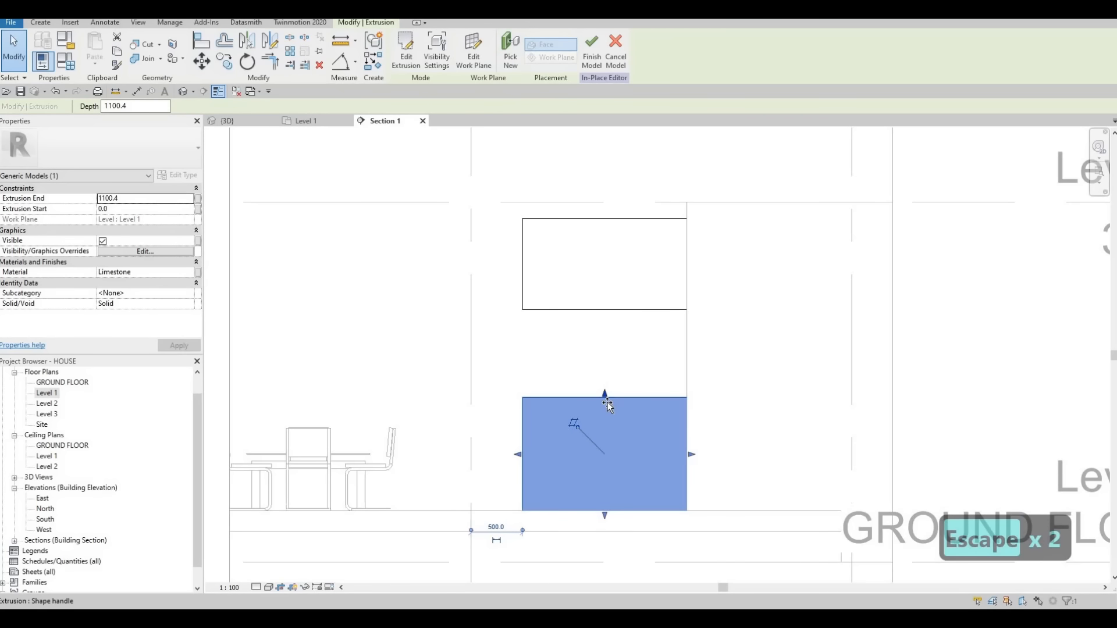
key("Escape")
key("Escape")
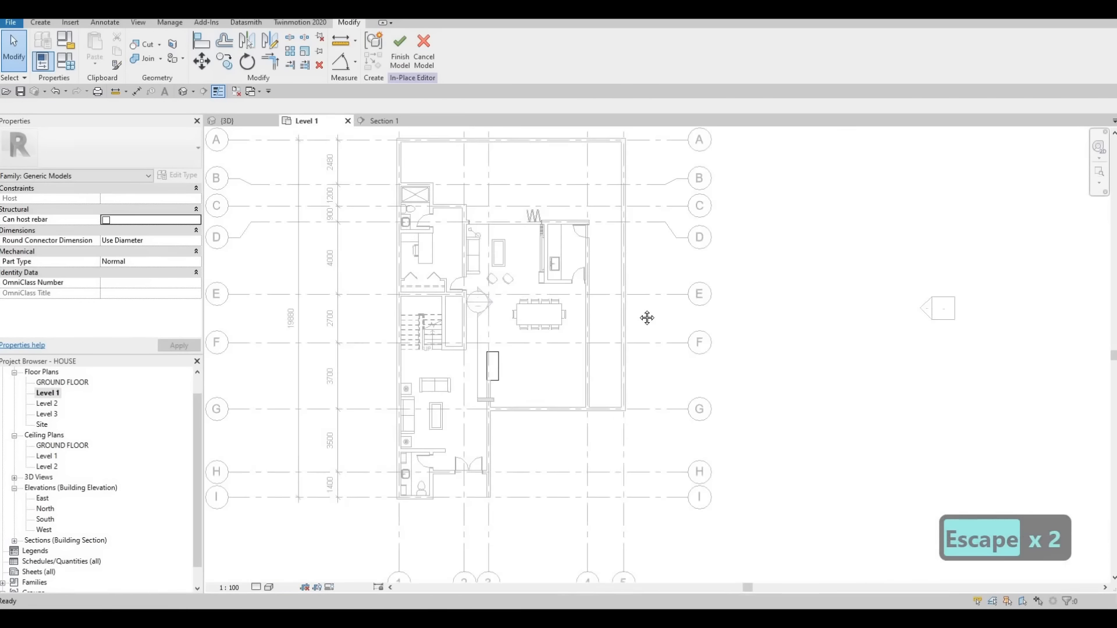
Step: Start a new extrusion at the limestone block on Level 1 and assign it the Acrylic, Clear material
scroll(462, 317, "up", 5)
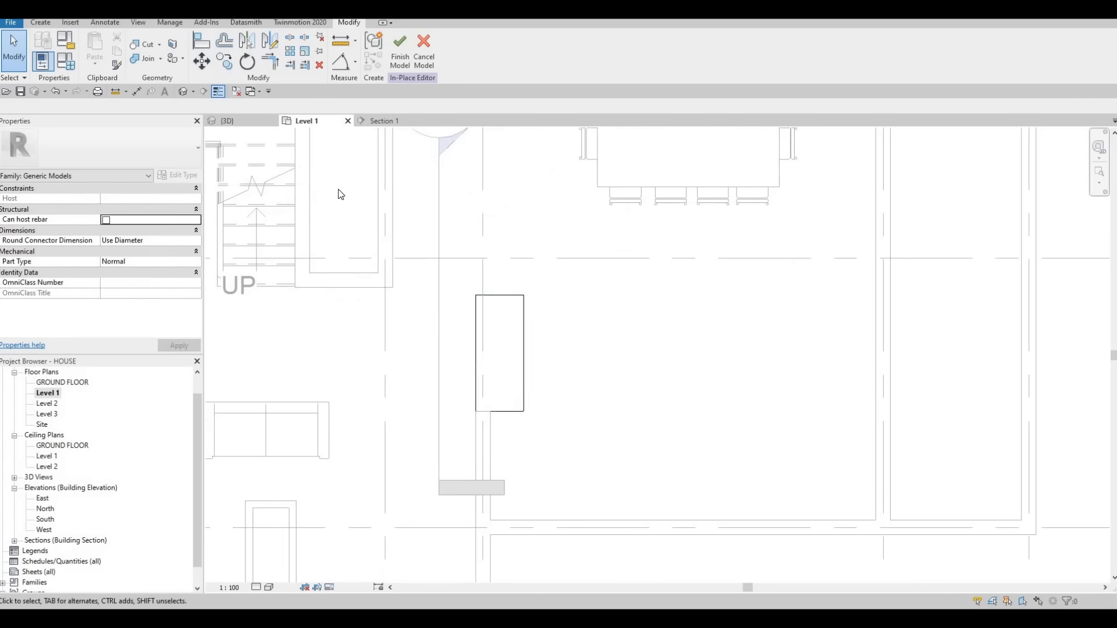
left_click(40, 22)
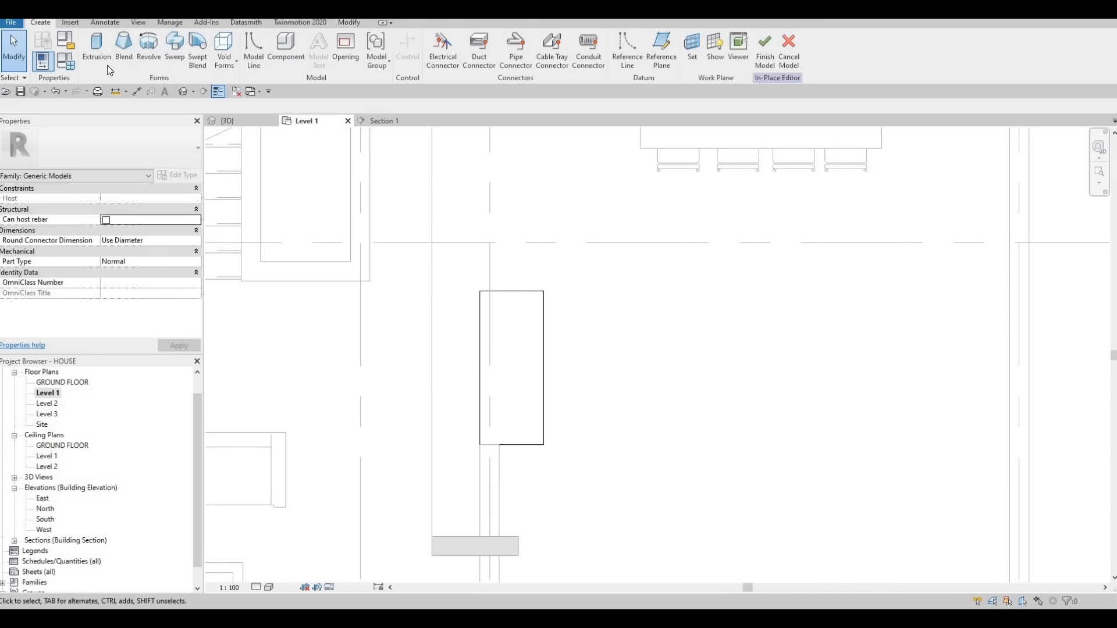
left_click(95, 58)
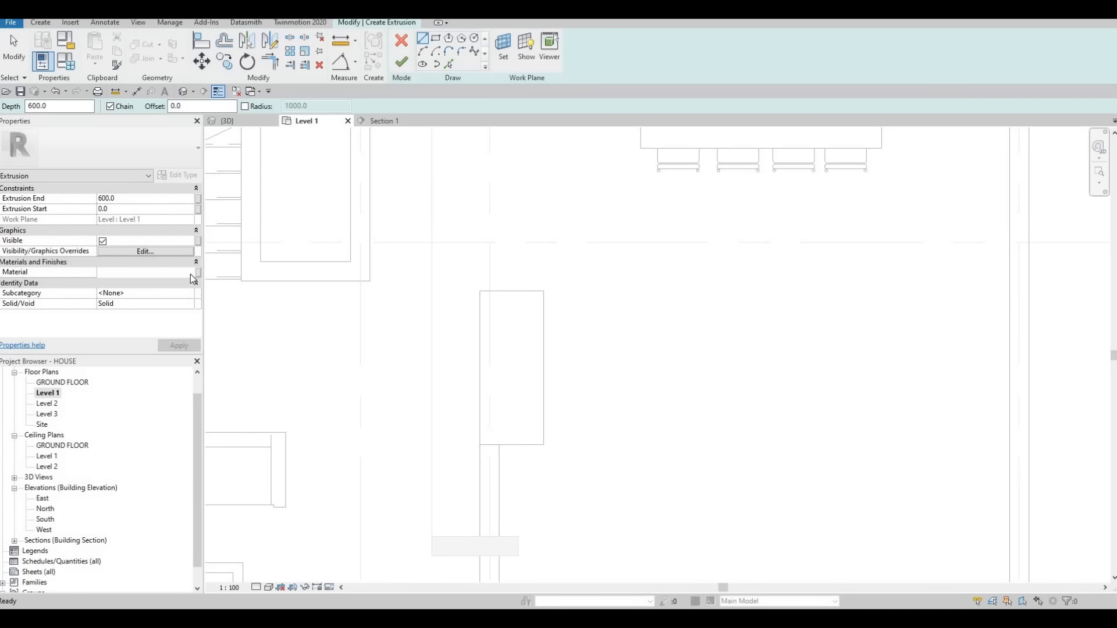
left_click(190, 274)
left_click(191, 271)
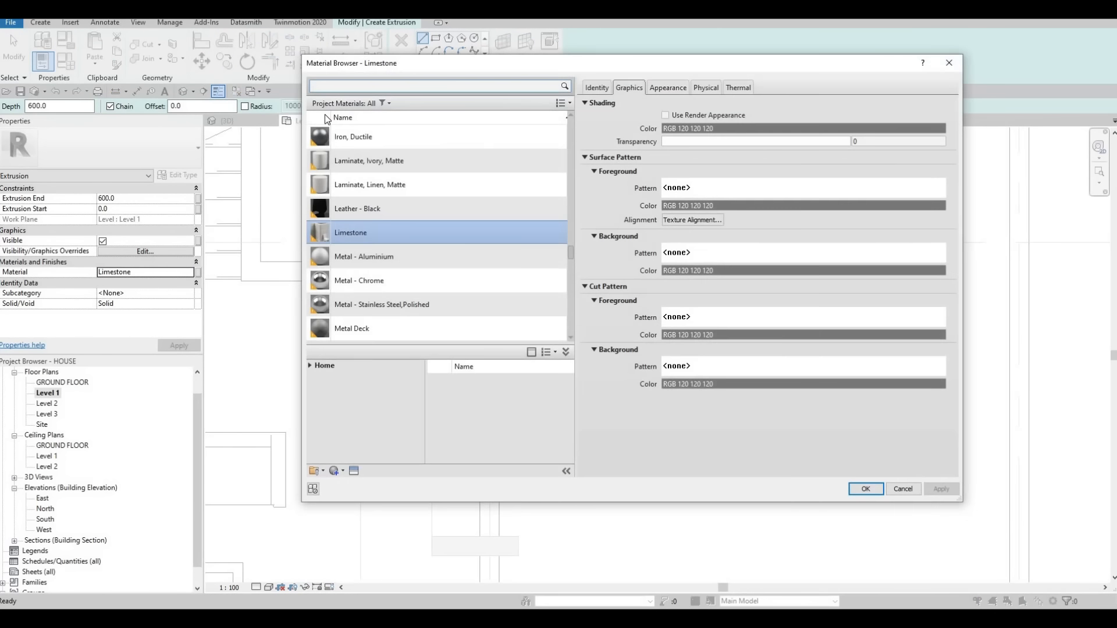
left_click(342, 85)
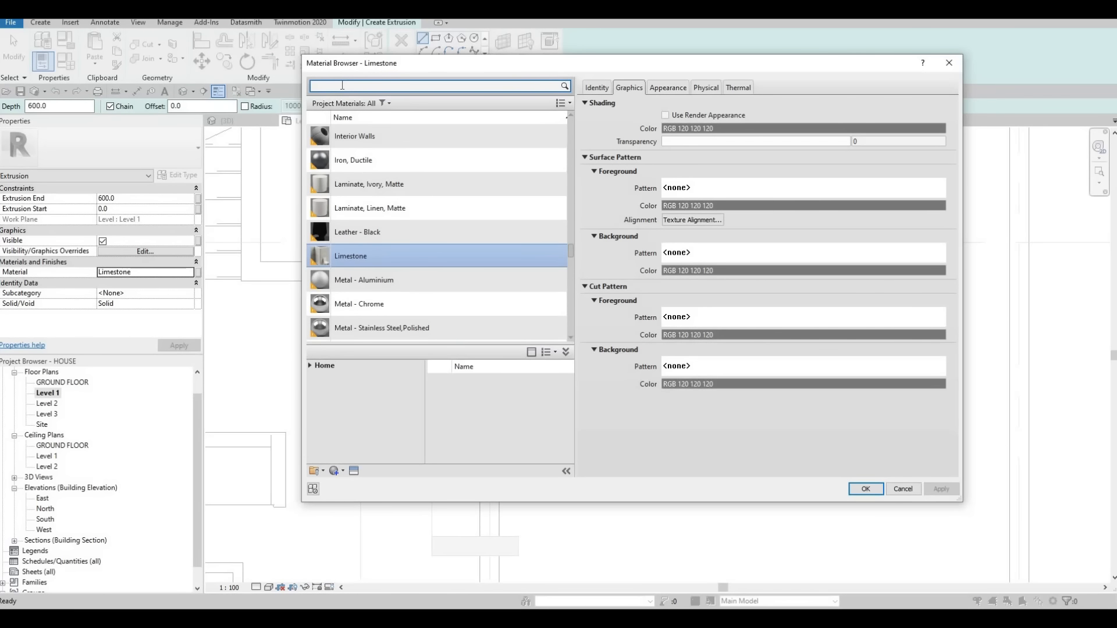
type("GLASS")
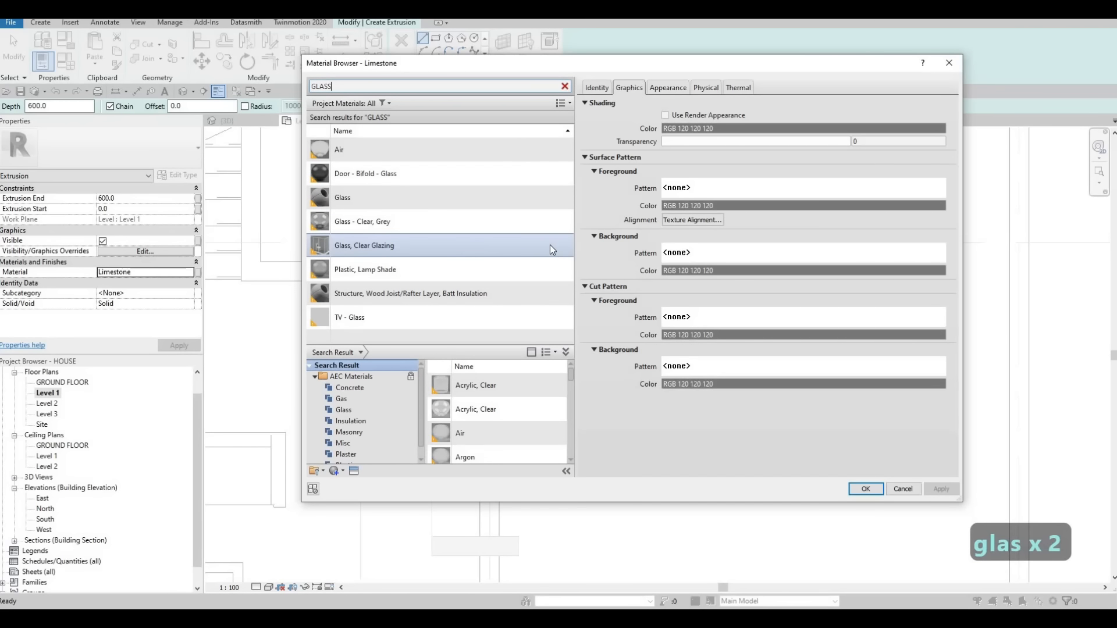
left_click(547, 245)
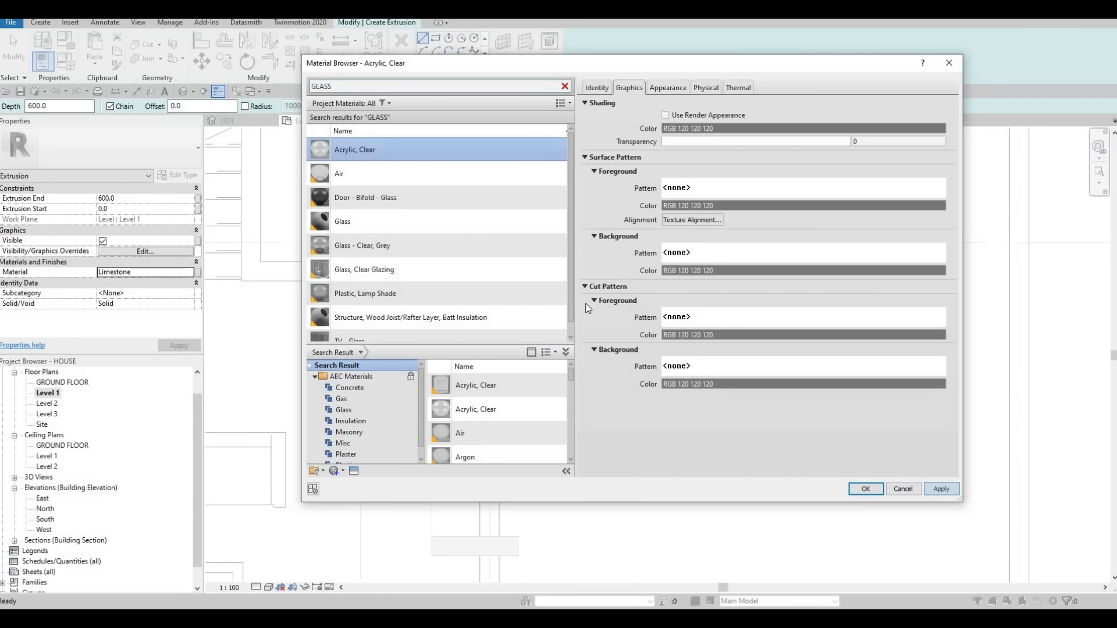
key("Return")
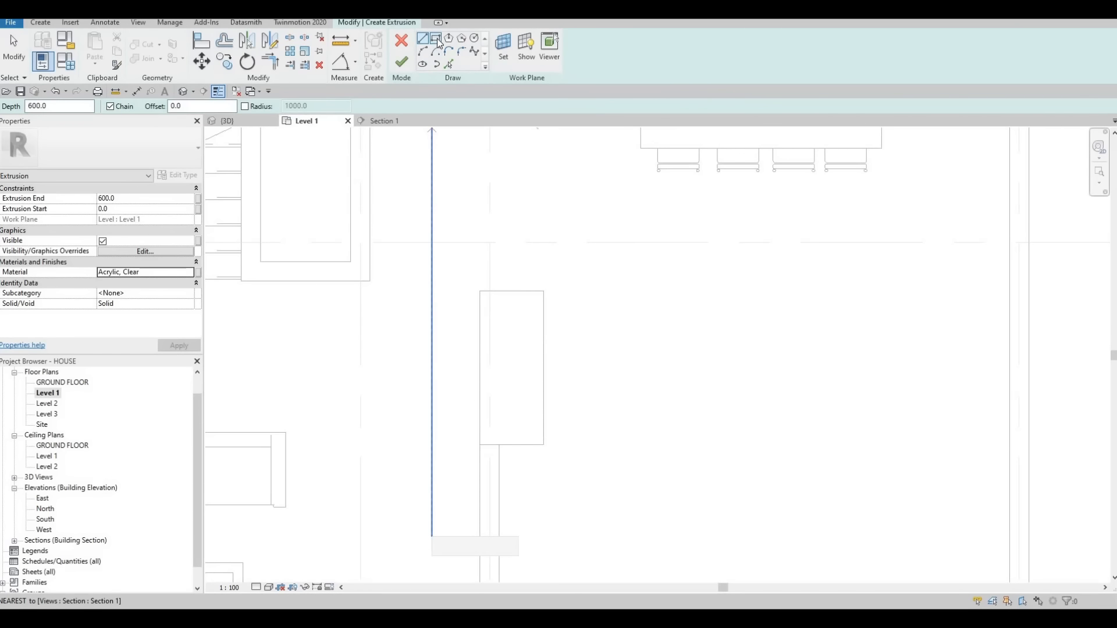
Step: Sketch a 1600 mm long rectangle tracing the limestone block's footprint corner to corner
left_click(436, 39)
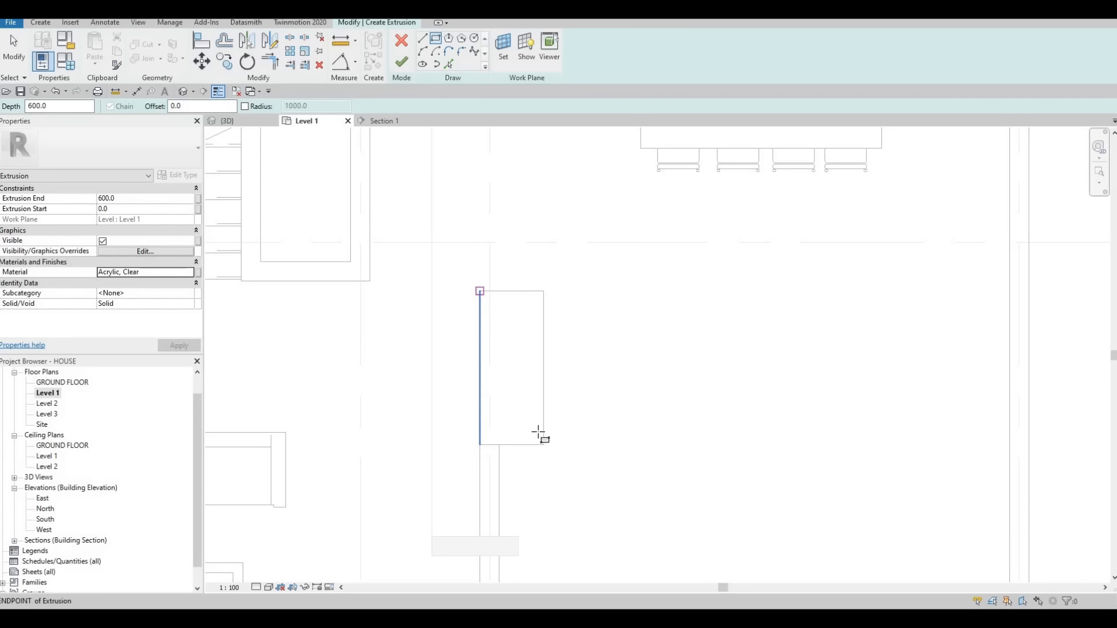
left_click(480, 291)
left_click(543, 445)
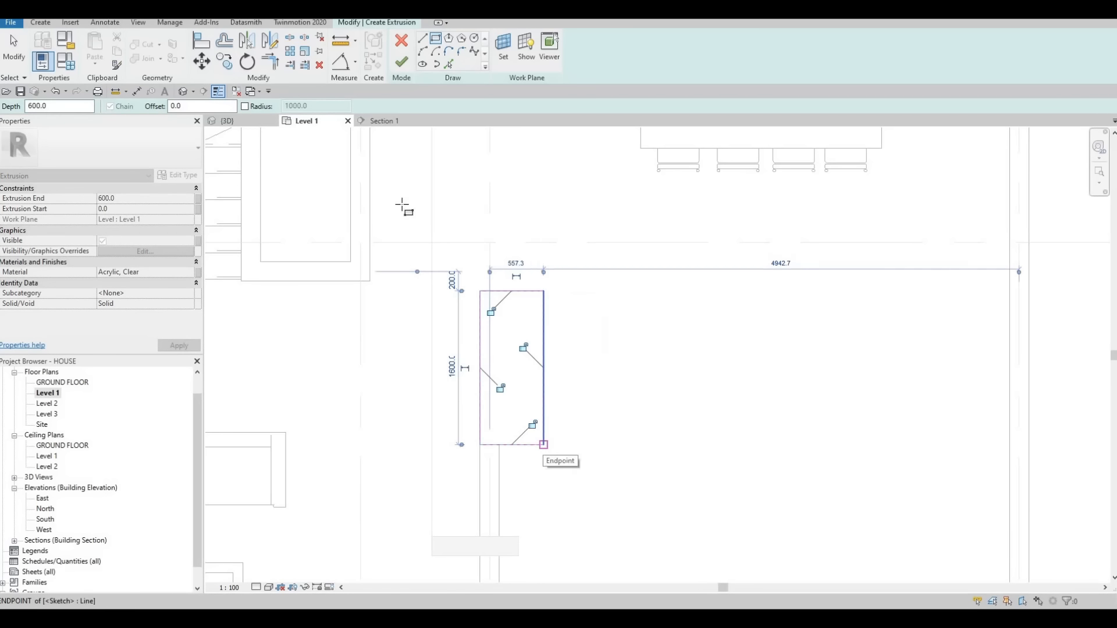
key("Escape")
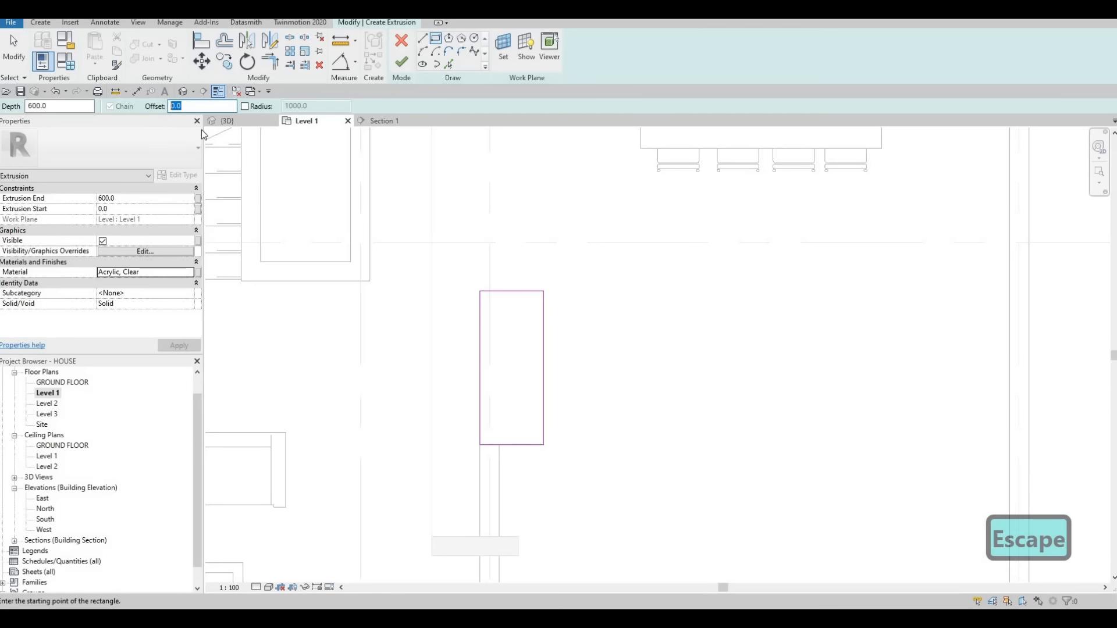
Step: Sketch a second rectangle inside the first, offset 10 mm inward from the block's outline
type("10")
left_click(480, 291)
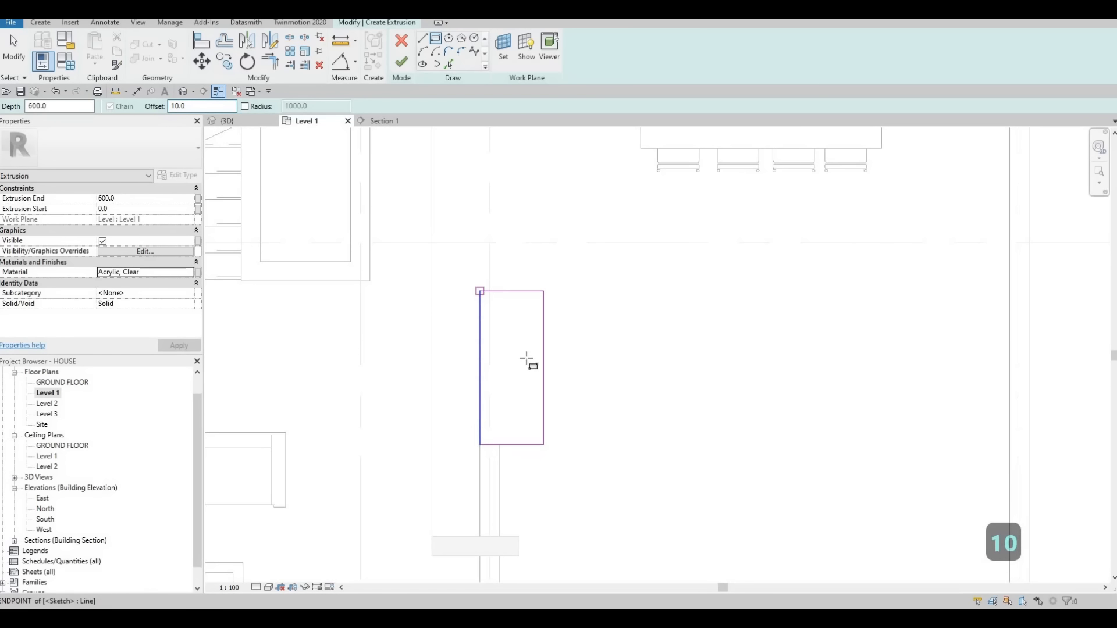
scroll(550, 465, "up", 5)
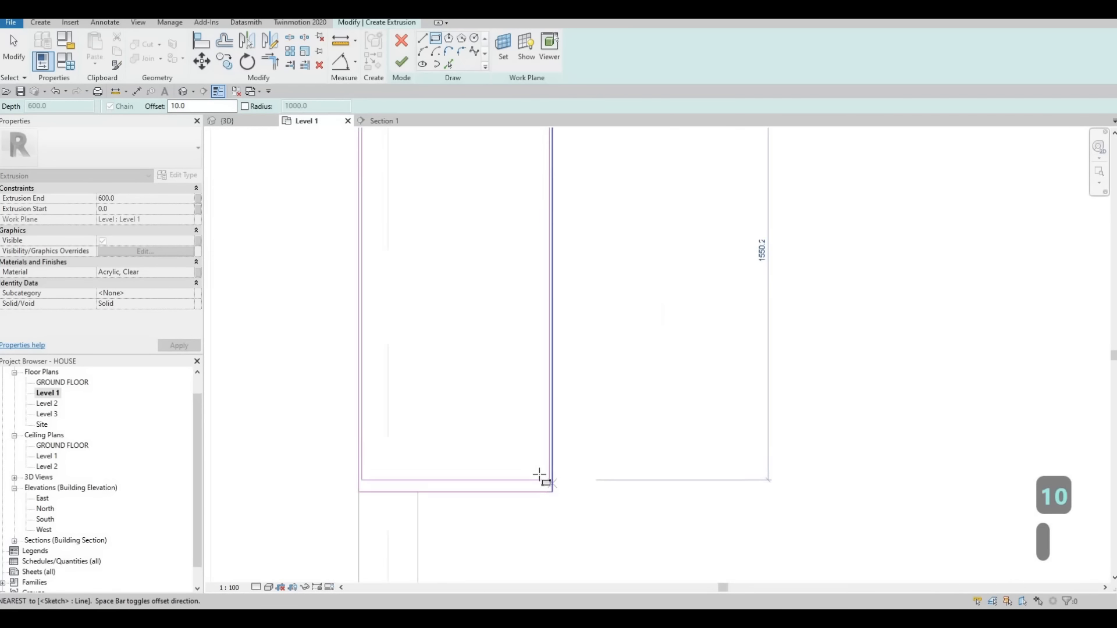
left_click(551, 490)
key("Escape")
scroll(416, 358, "down", 3)
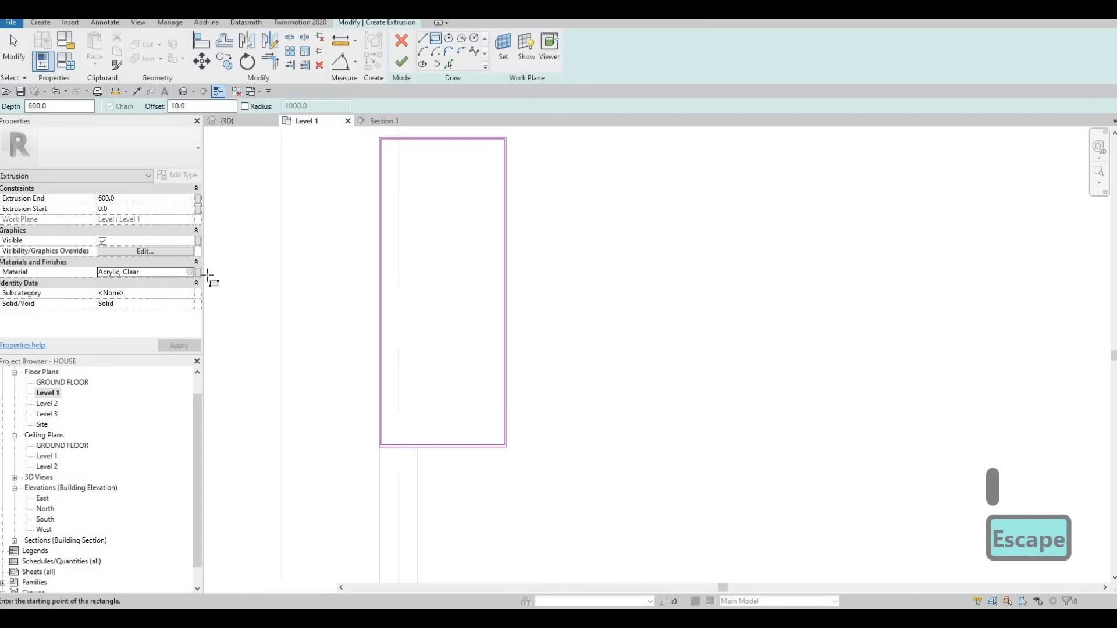
middle_click_drag(218, 270, 290, 259)
key("Escape")
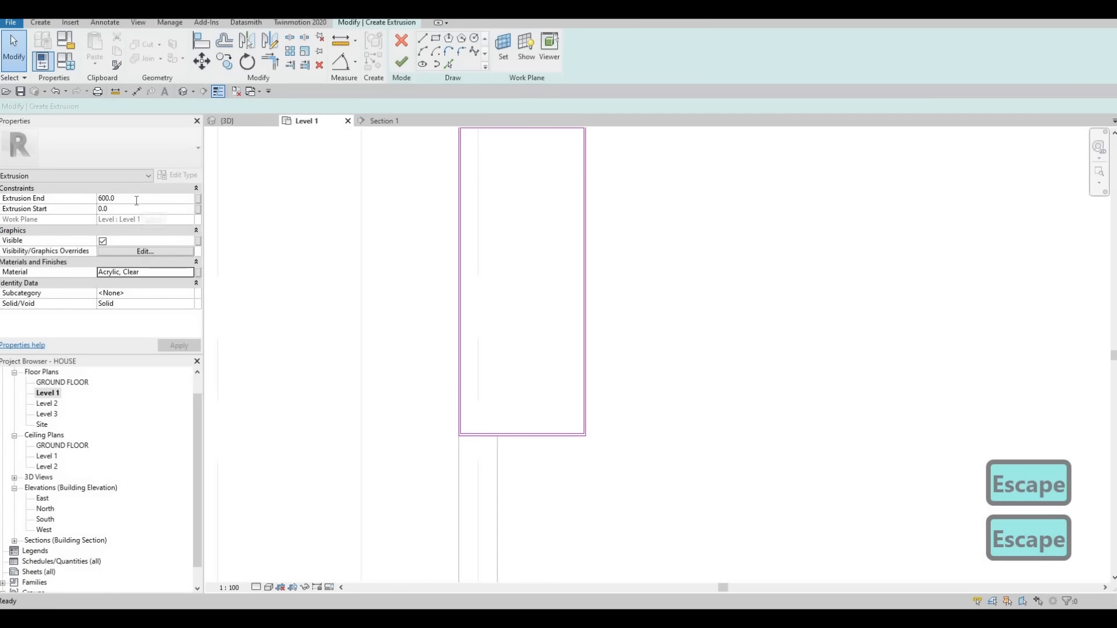
Step: Set the acrylic casing's extrusion end to 700 mm and finish the sketch
left_click(135, 200)
type("700")
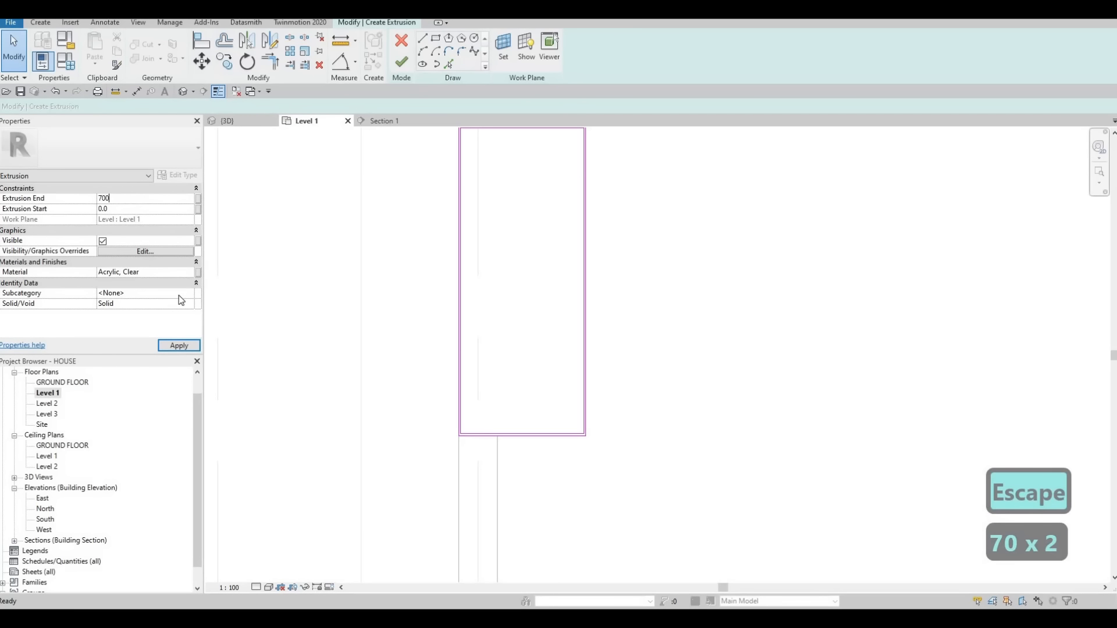
left_click(167, 346)
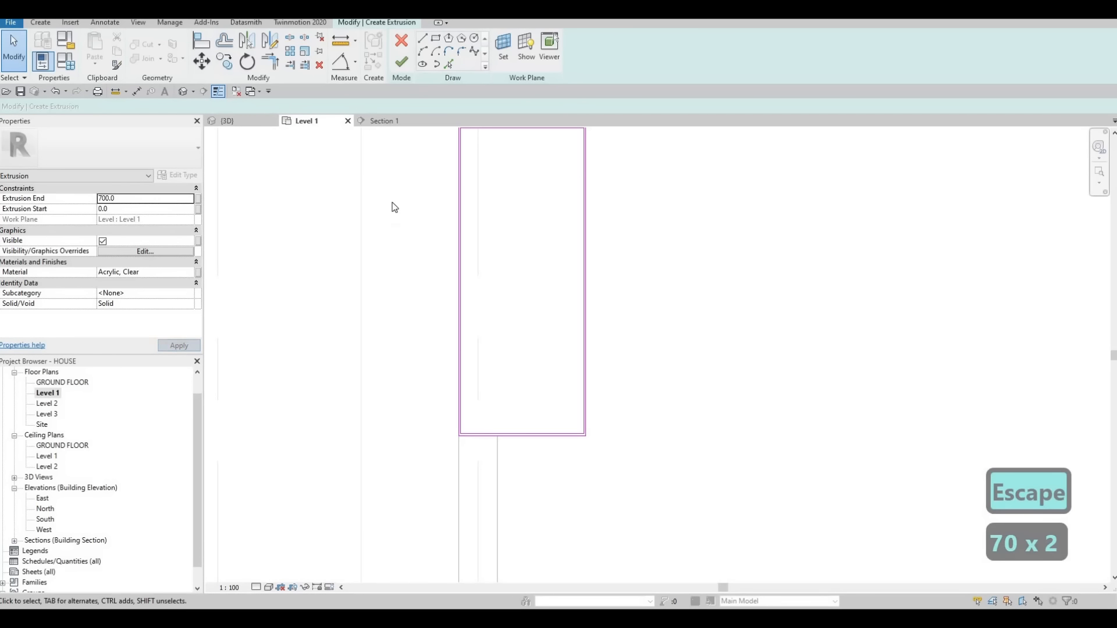
left_click(398, 63)
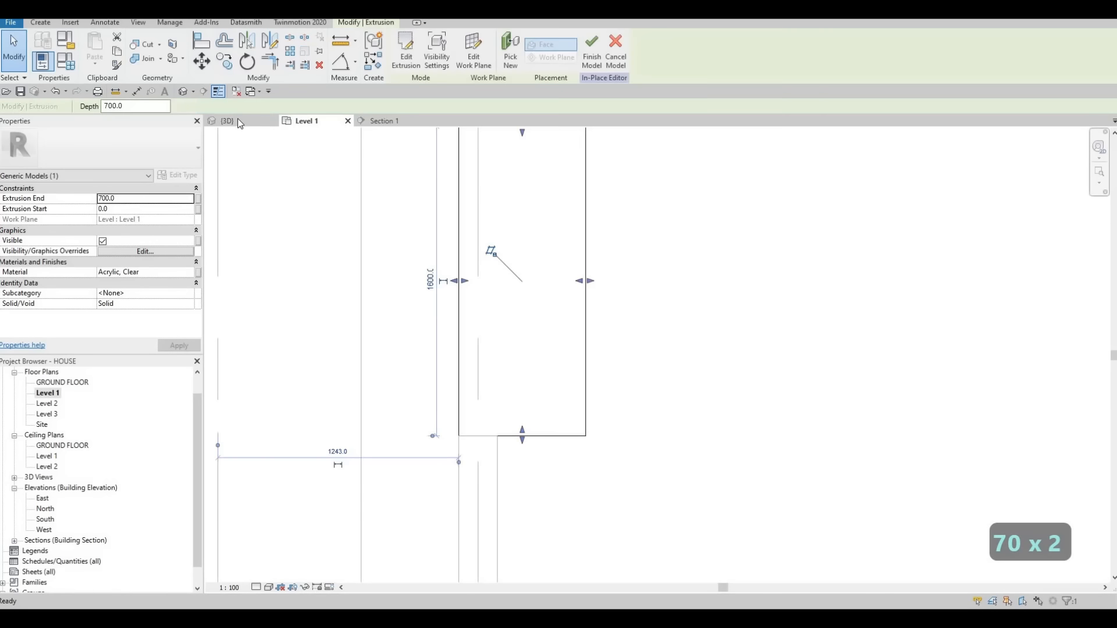
Step: In Section 1, stretch the acrylic extrusion's top to the upper block's underside at 1958.4 mm and its base to the lower block's top
key("ctrl+Tab")
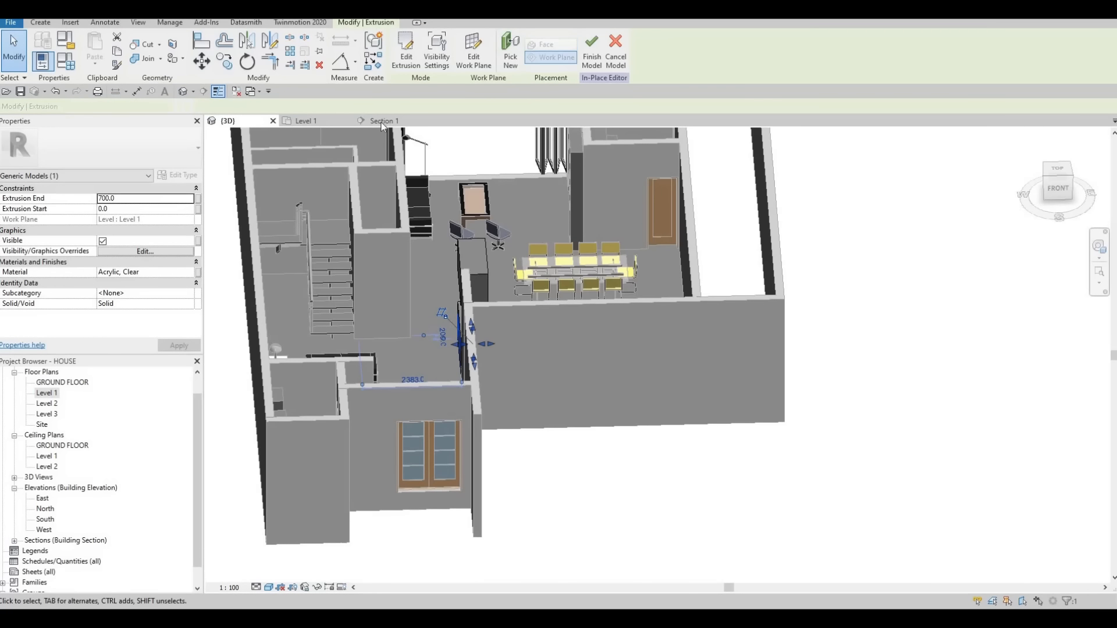
key("ctrl+Tab")
key("Escape")
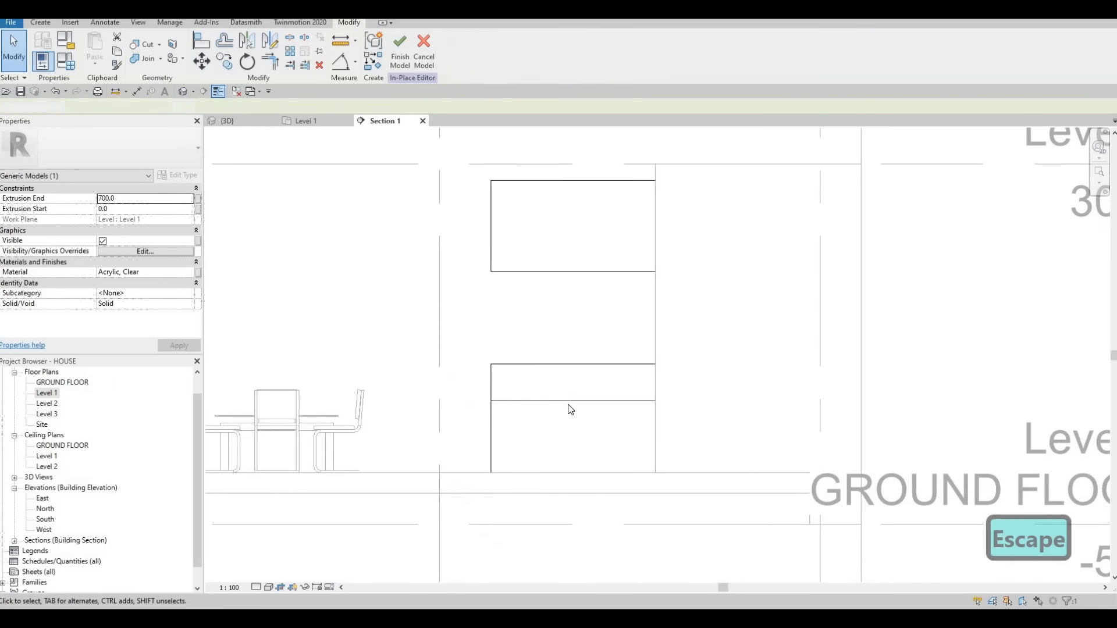
left_click(573, 405)
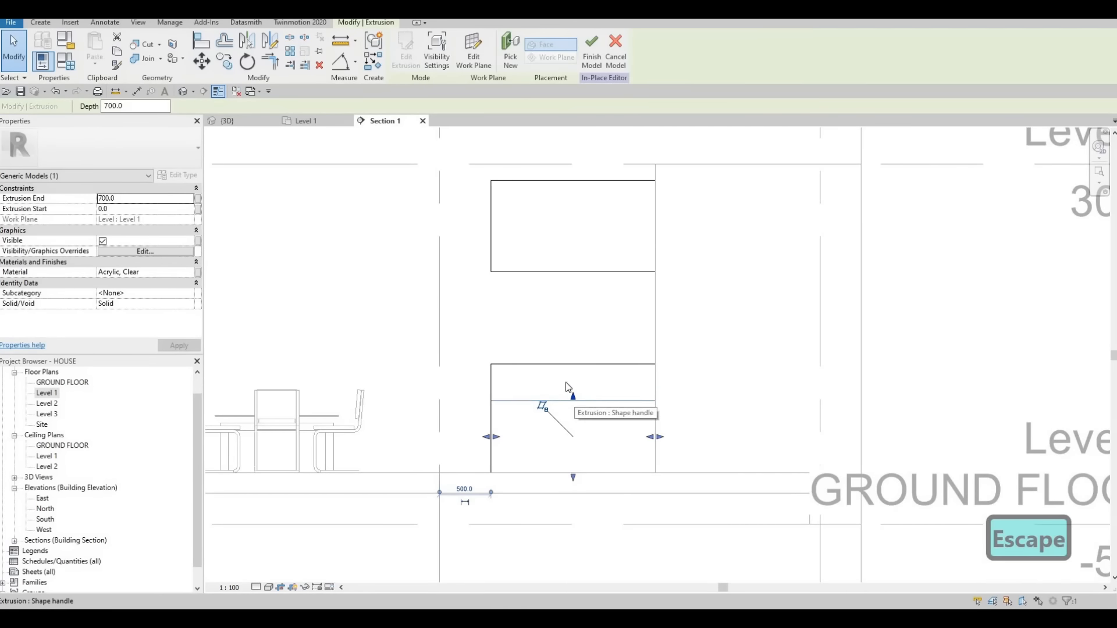
left_click_drag(564, 327, 562, 271)
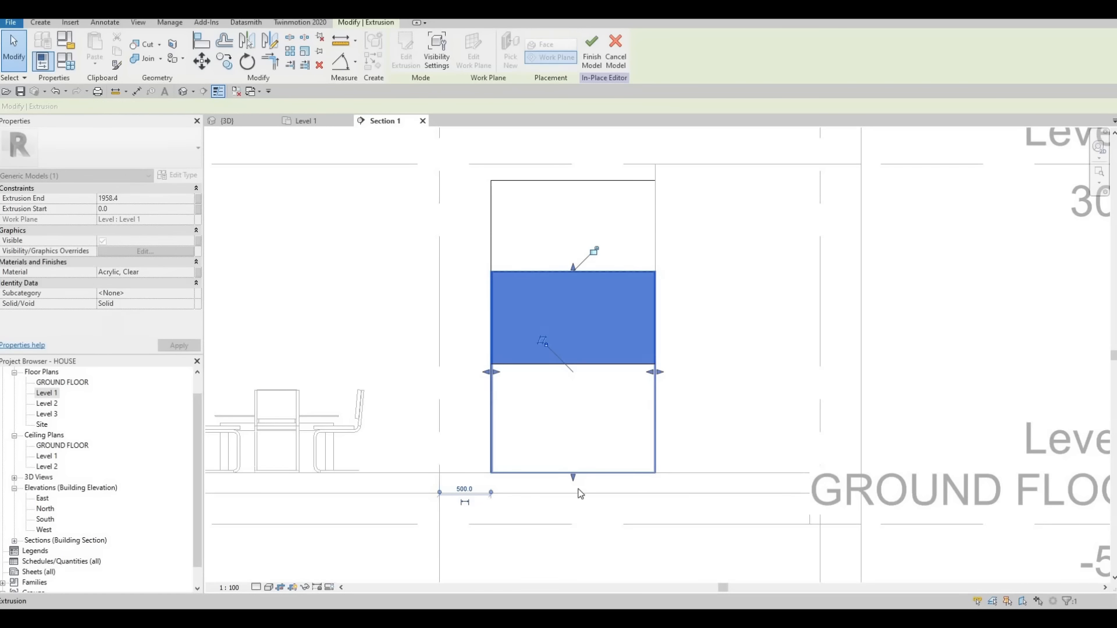
left_click_drag(573, 478, 591, 365)
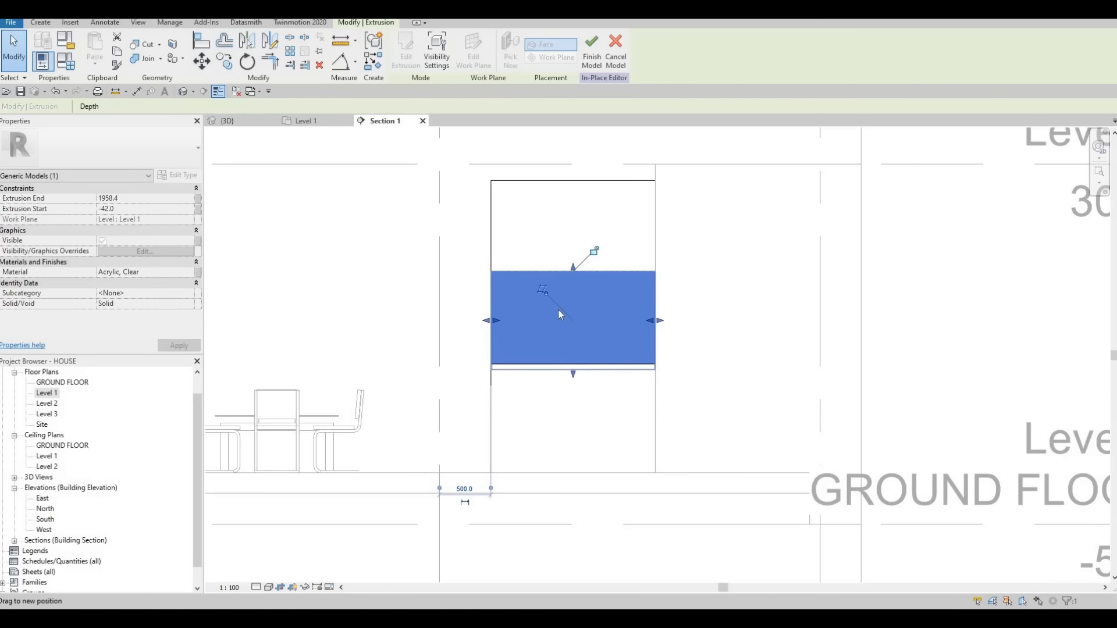
key("Escape")
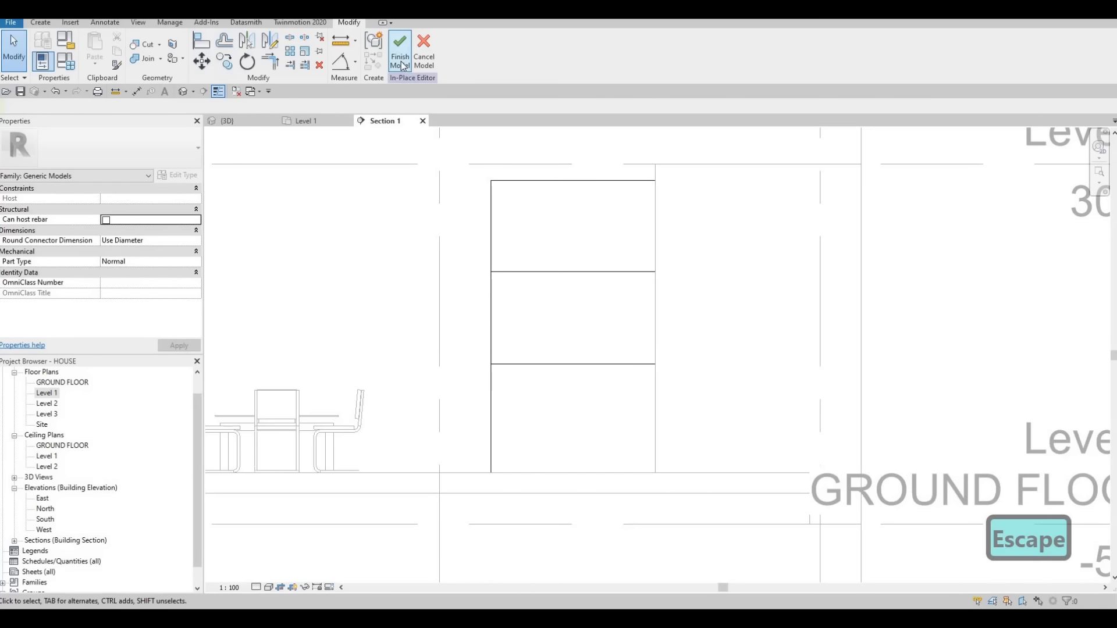
Step: Show the stacked blocks in the 3D view and set its visual style to Realistic
left_click(244, 122)
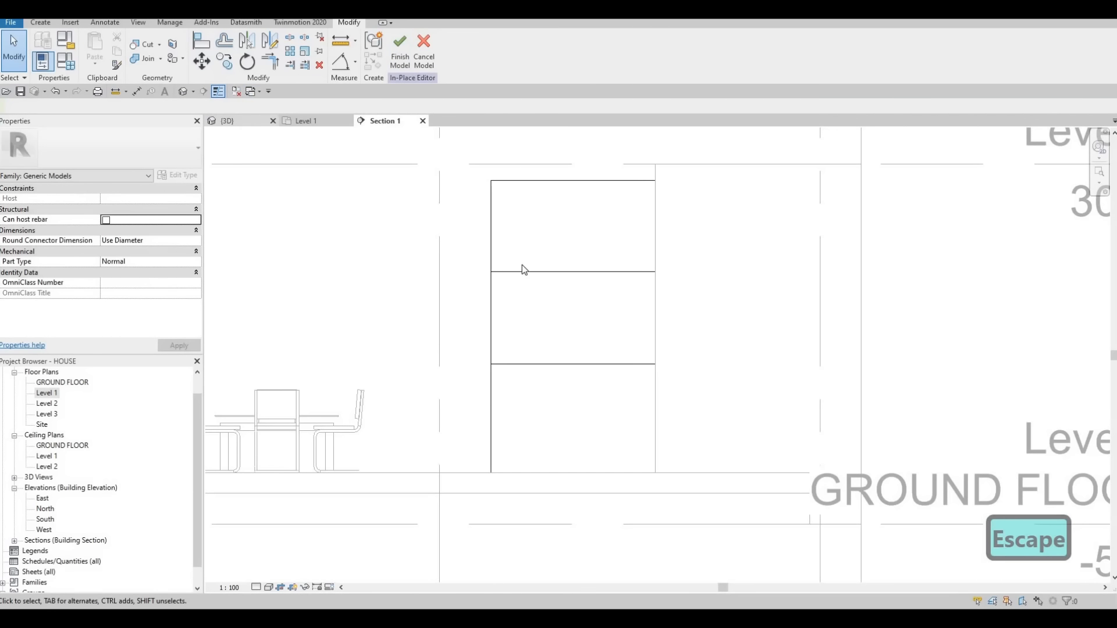
key("Escape")
scroll(574, 293, "up", 5)
middle_click_drag(573, 292, 318, 506, "shift")
left_click(269, 587)
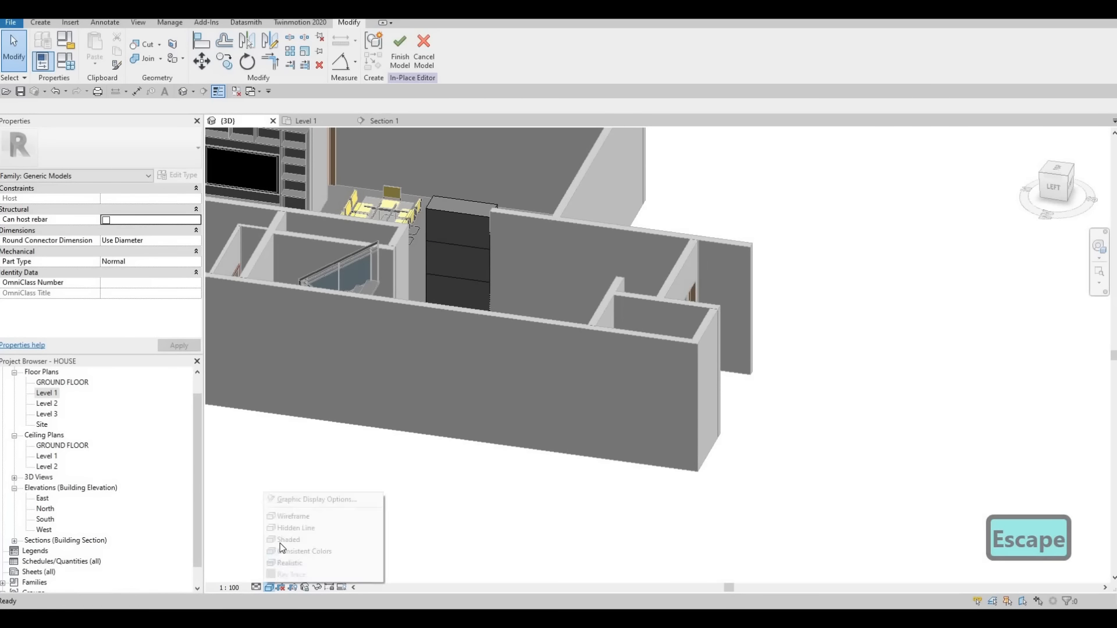
left_click(283, 540)
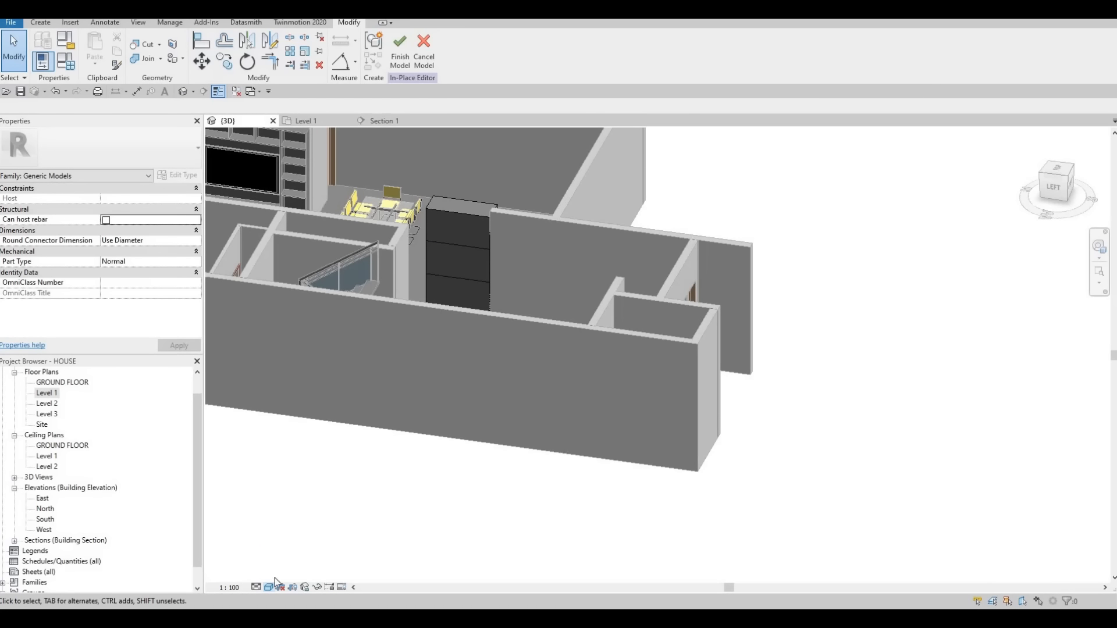
left_click(269, 588)
left_click(283, 552)
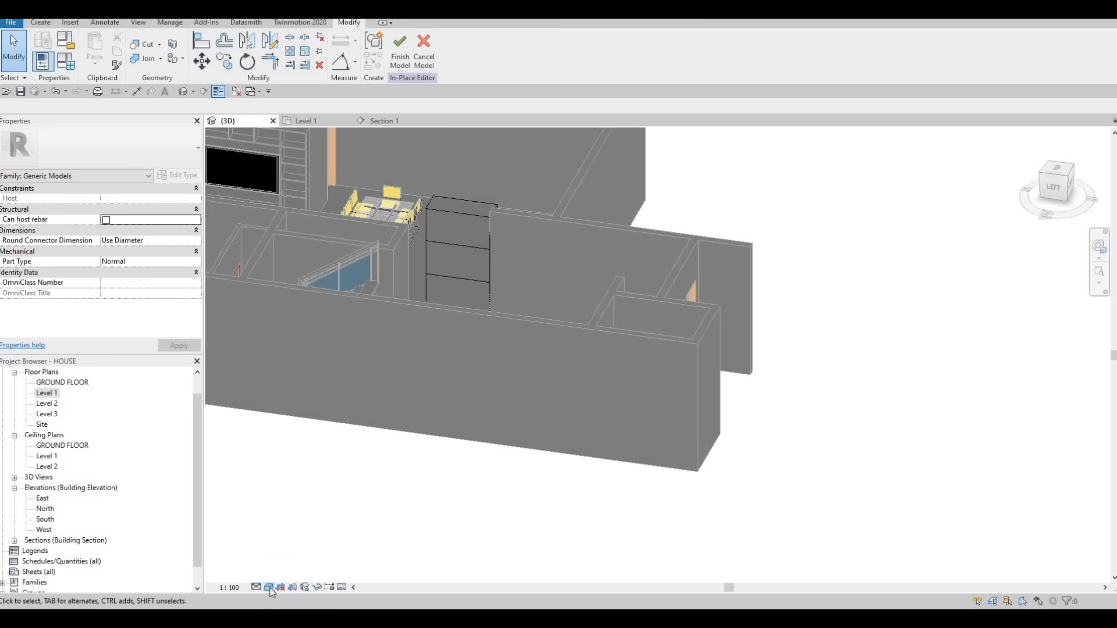
left_click(270, 588)
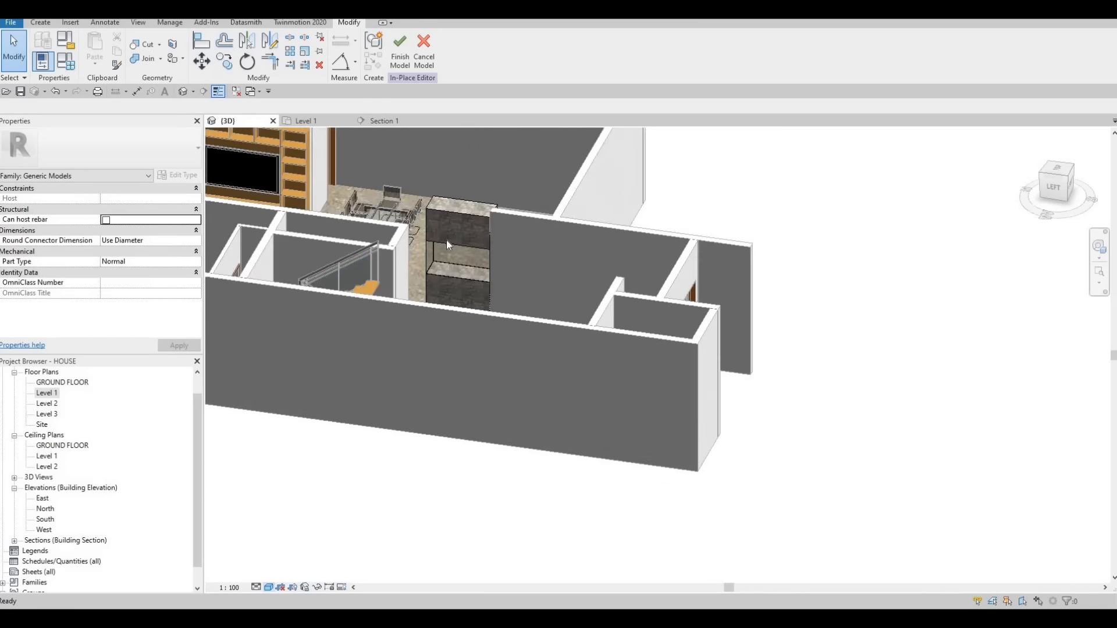
Step: Examine the clear acrylic casing in the gap between the limestone blocks from several angles in 3D
scroll(446, 233, "up", 6)
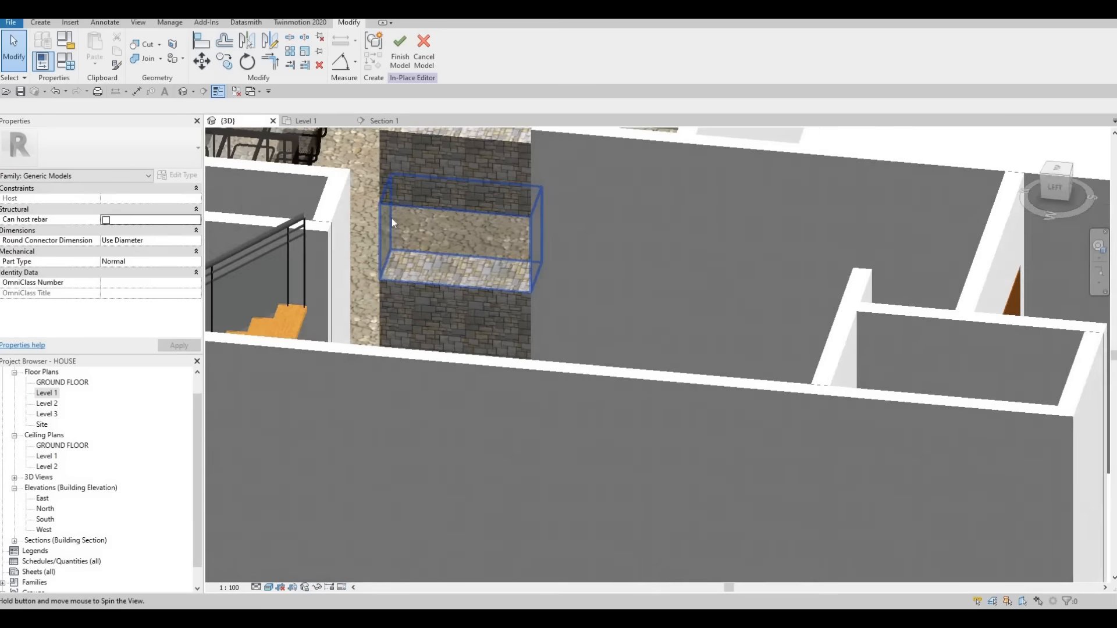
middle_click_drag(392, 220, 346, 231, "shift")
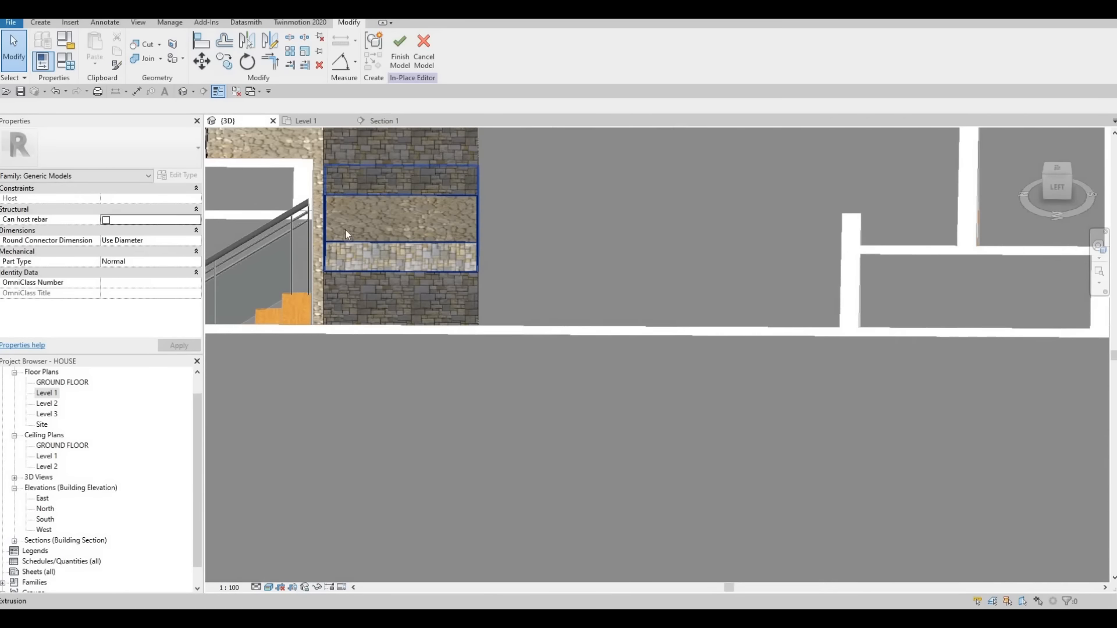
mouse_move(434, 280)
middle_mouse_down("shift")
mouse_move(386, 260)
mouse_move(449, 321)
mouse_move(435, 258)
middle_mouse_up("shift")
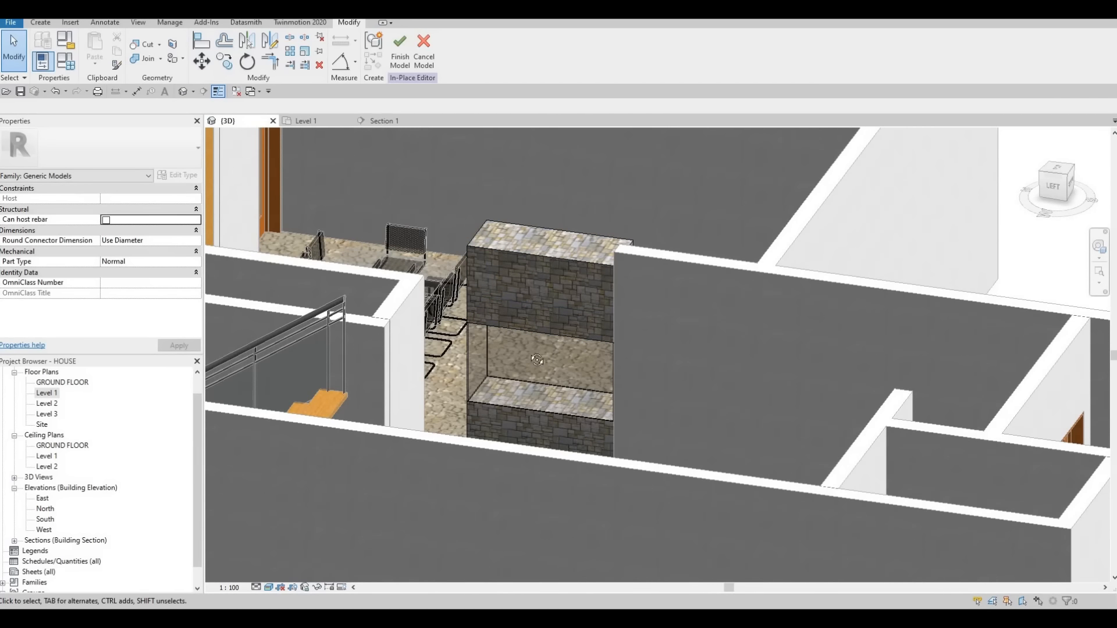
middle_click_drag(505, 306, 571, 424, "shift")
scroll(586, 418, "up", 2)
middle_click_drag(621, 394, 511, 320, "shift")
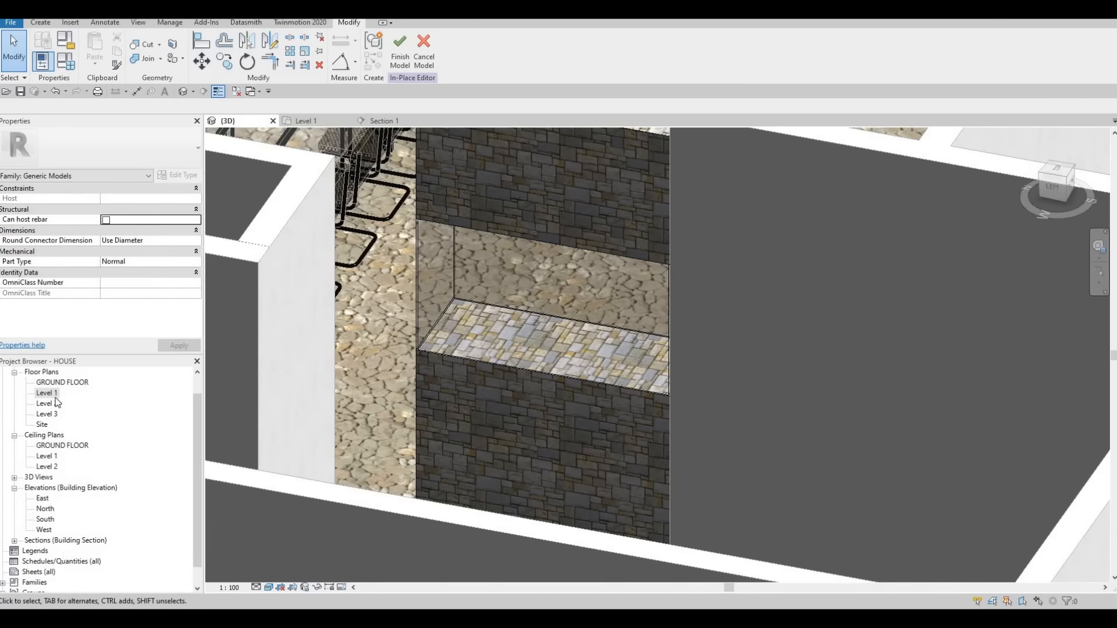
Step: On Level 1, start a rectangle-sketched extrusion with the material Aluminum 1100-O from the AEC metal library
double_click(47, 393)
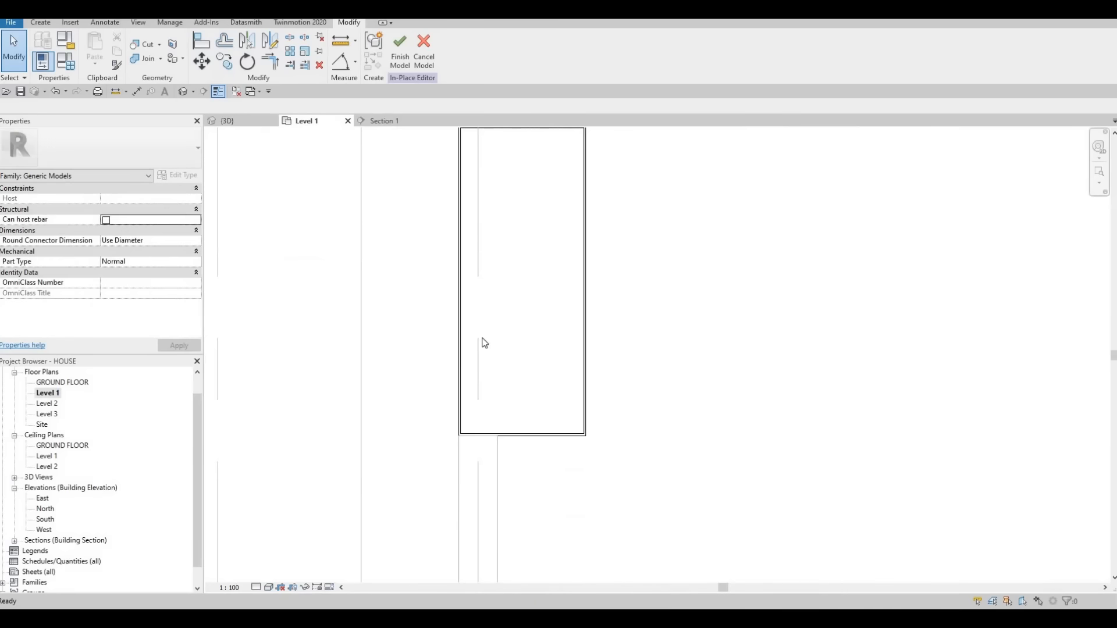
key("Escape")
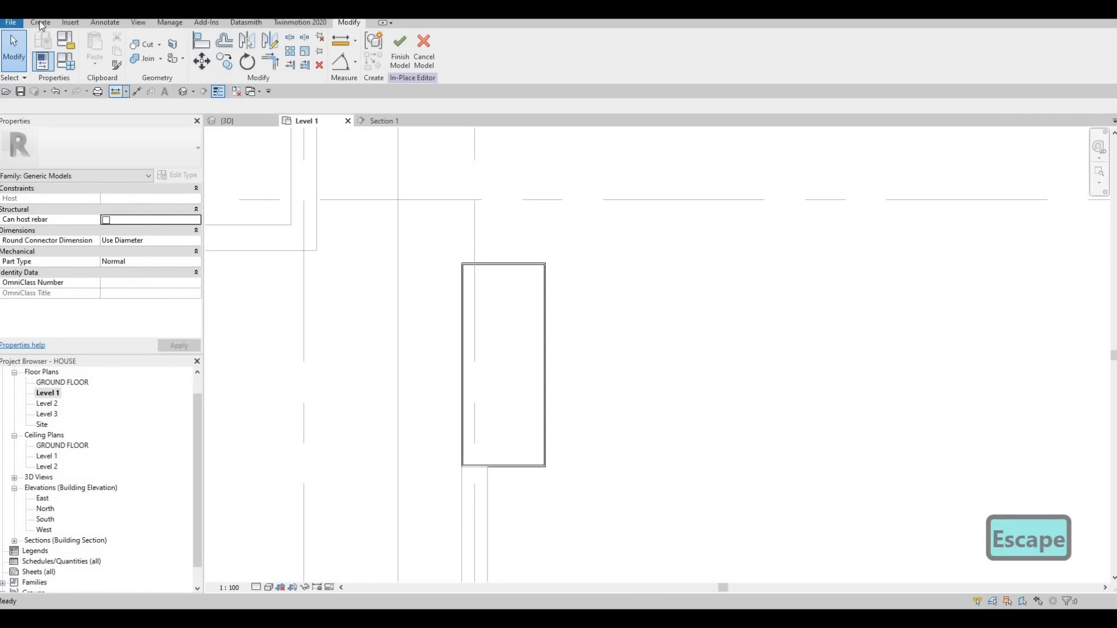
left_click(40, 23)
left_click(92, 52)
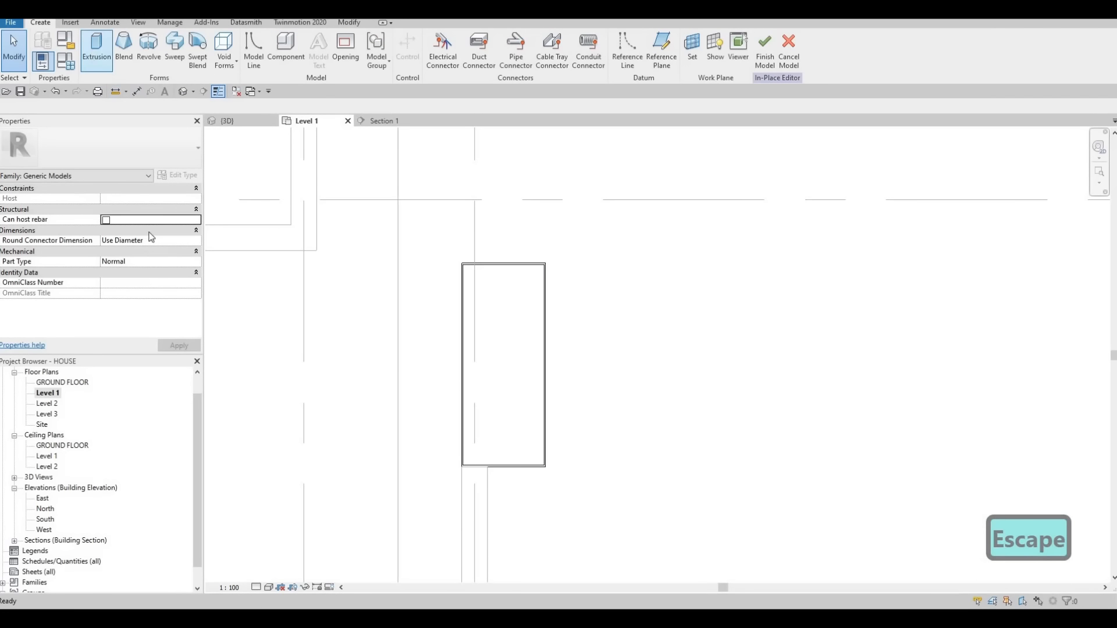
left_click(190, 273)
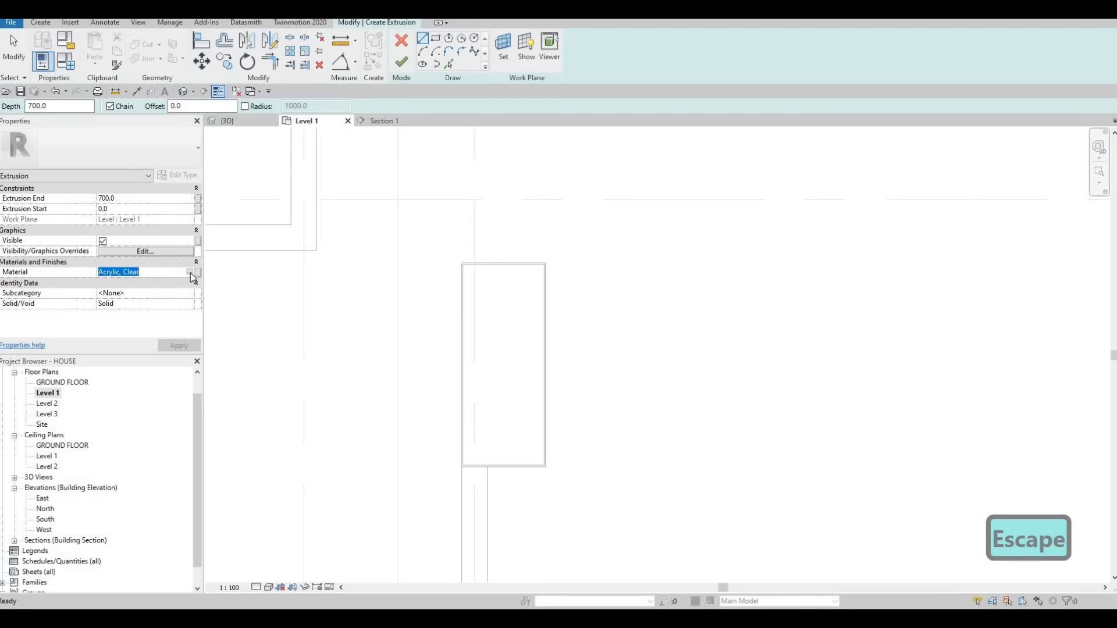
left_click(191, 274)
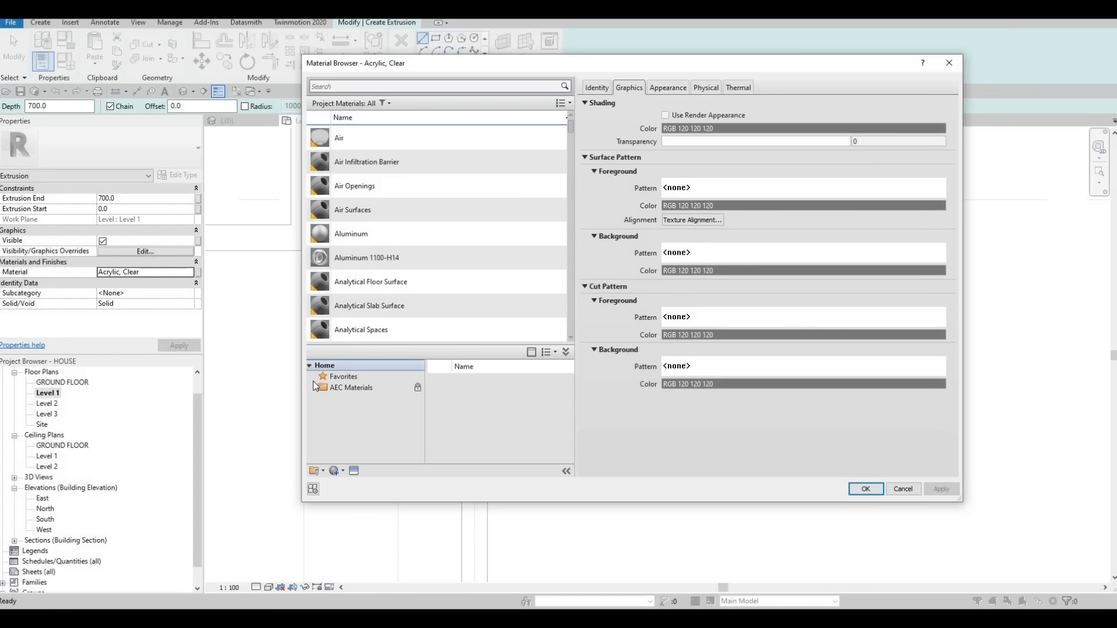
double_click(314, 385)
scroll(374, 438, "down", 2)
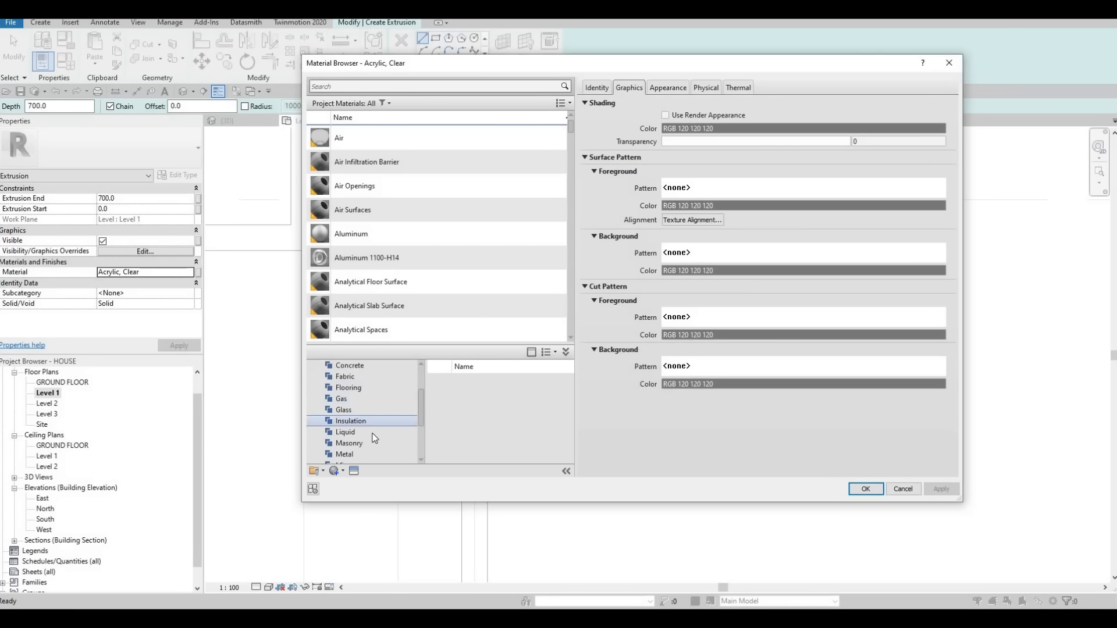
scroll(374, 438, "down", 2)
left_click(345, 399)
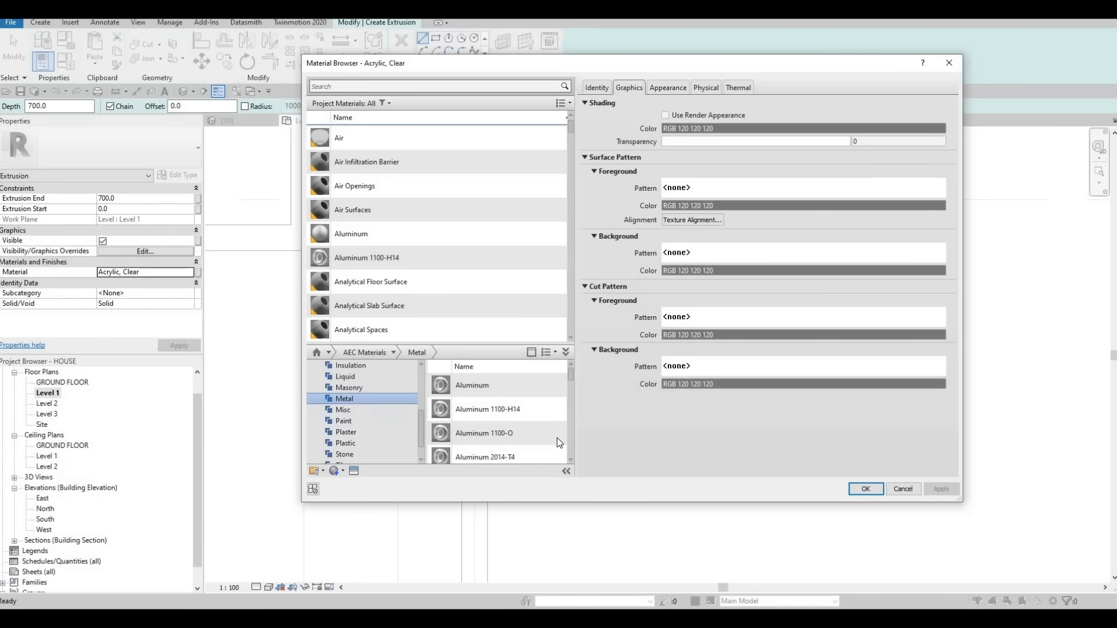
left_click(558, 434)
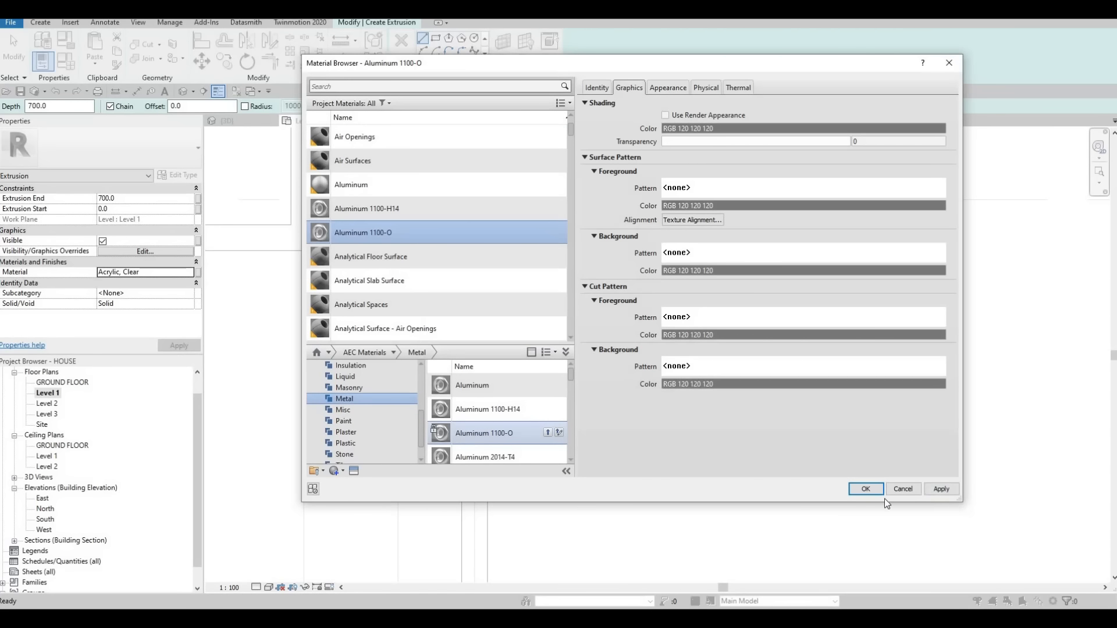
left_click(865, 489)
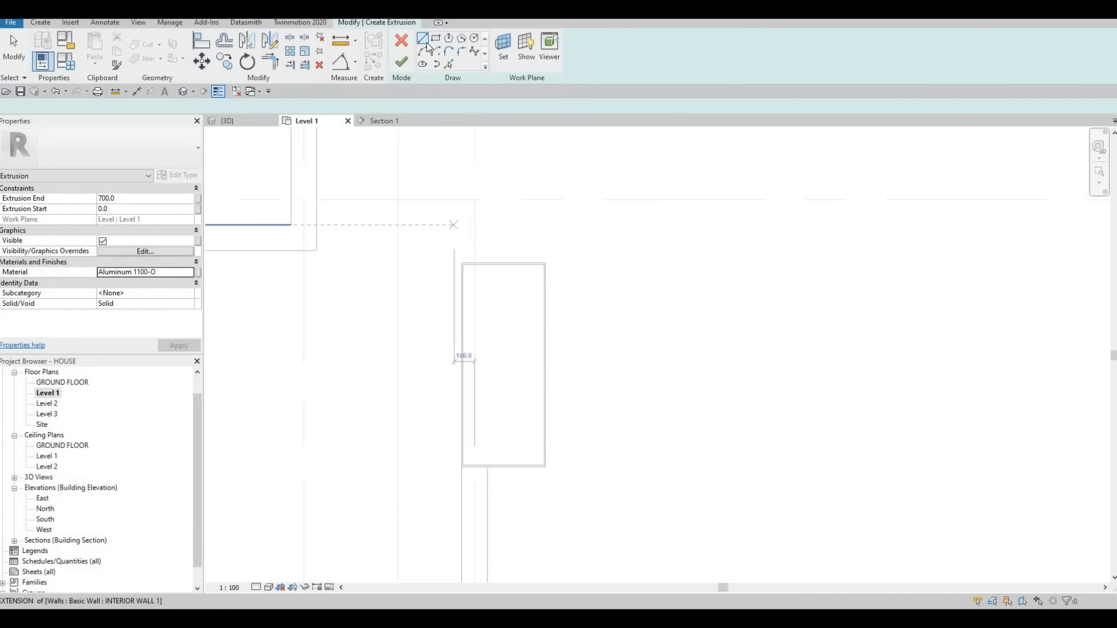
left_click(424, 41)
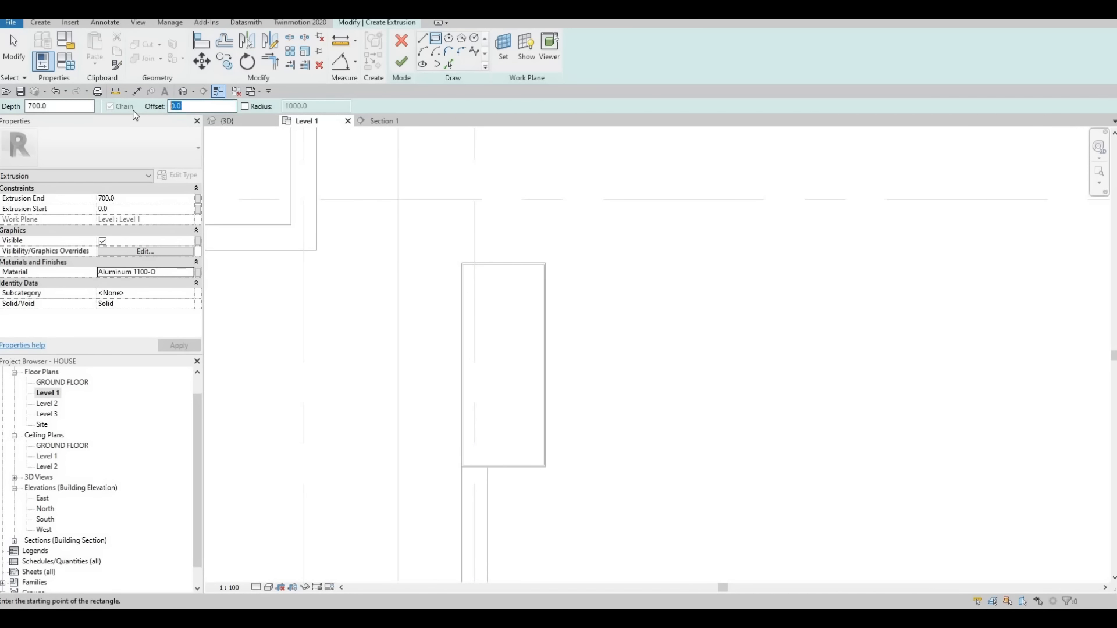
type("100")
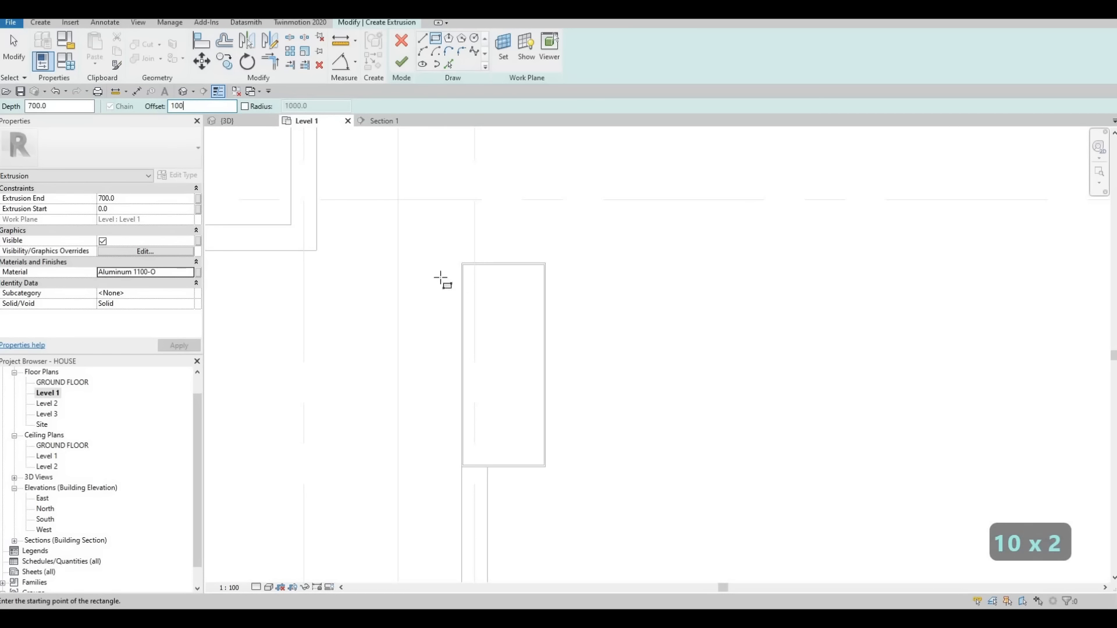
left_click(464, 266)
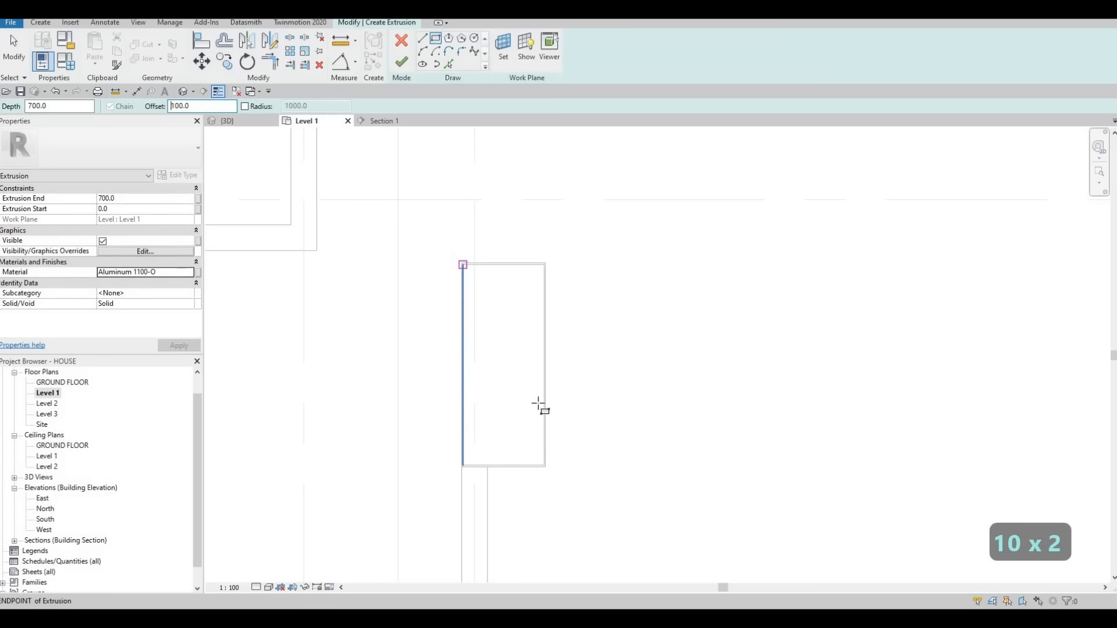
key("Escape")
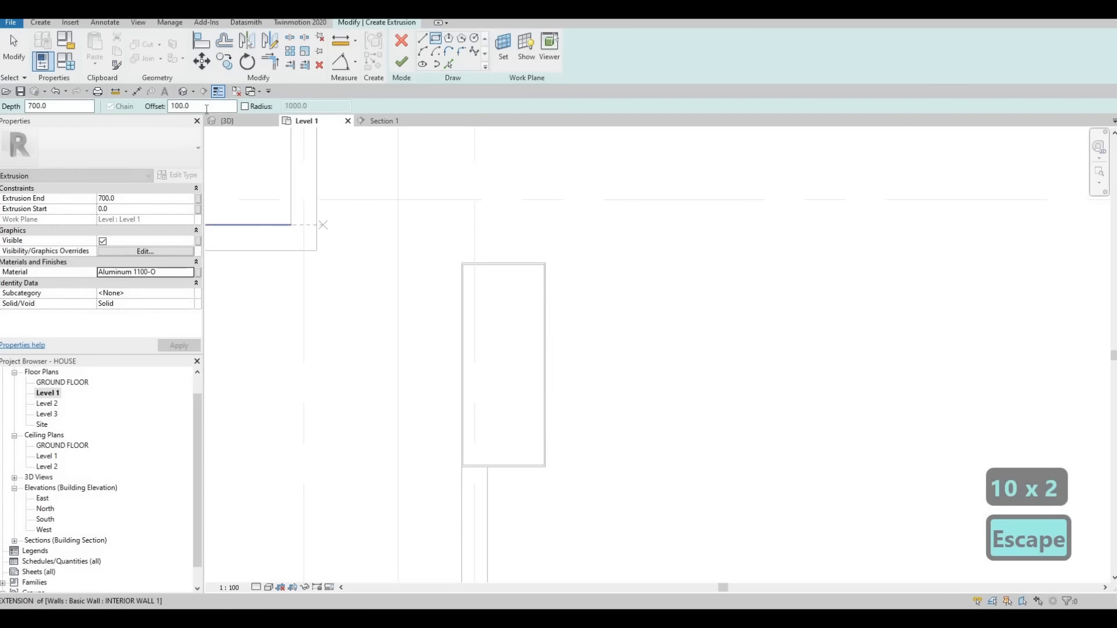
Step: Sketch a narrow rectangle inside the casing outline with a 300 mm inward offset, about 37 by 980 mm
left_click_drag(205, 107, 85, 124)
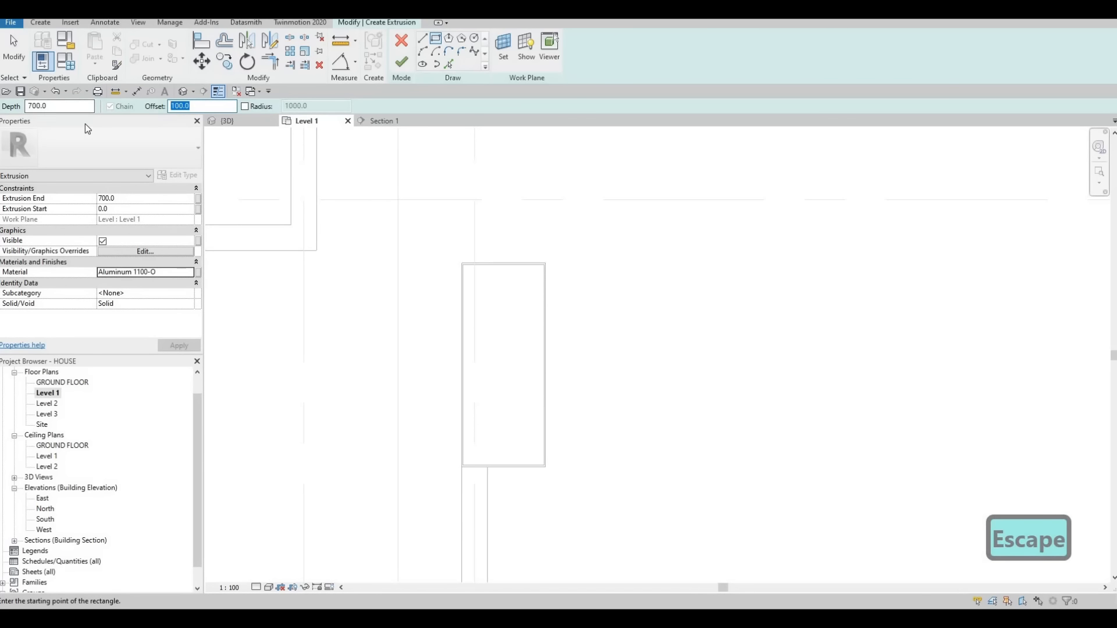
type("300")
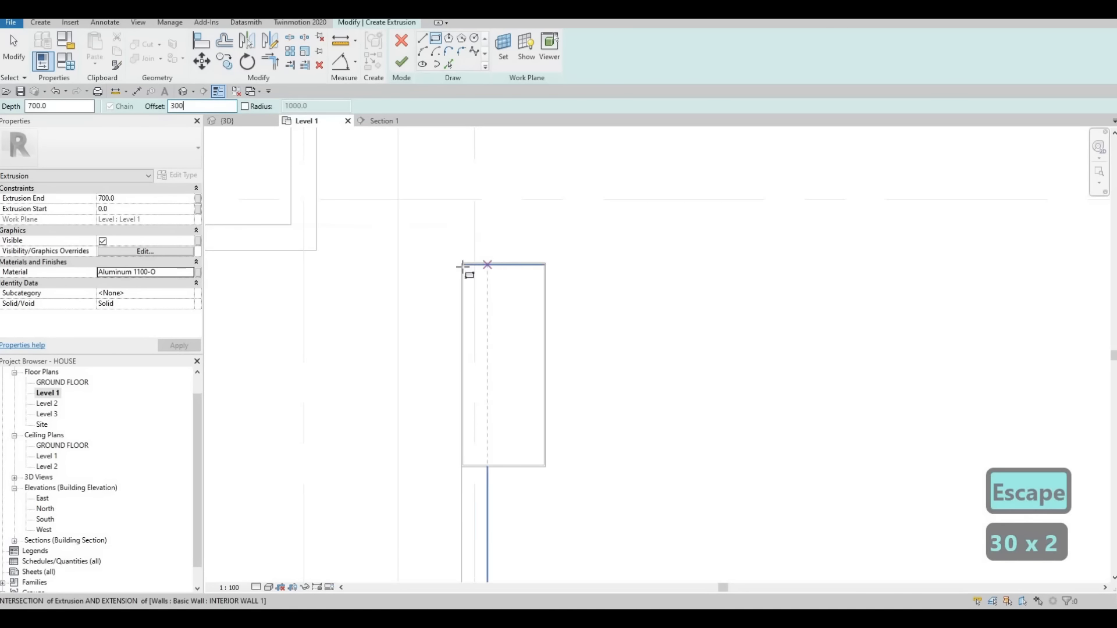
left_click(524, 344)
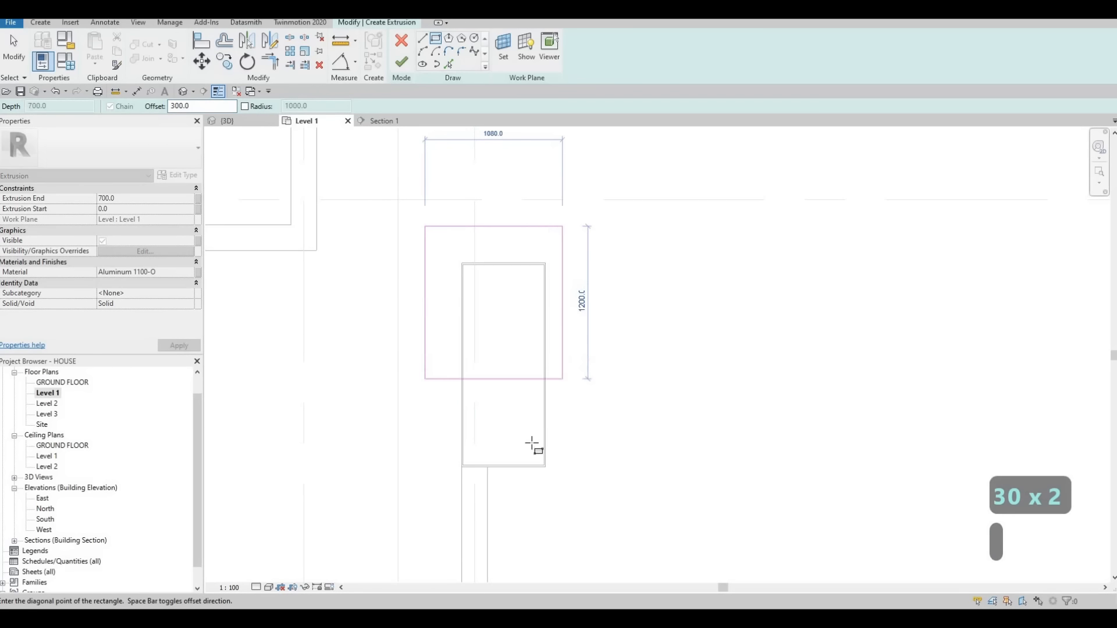
scroll(562, 495, "up", 3)
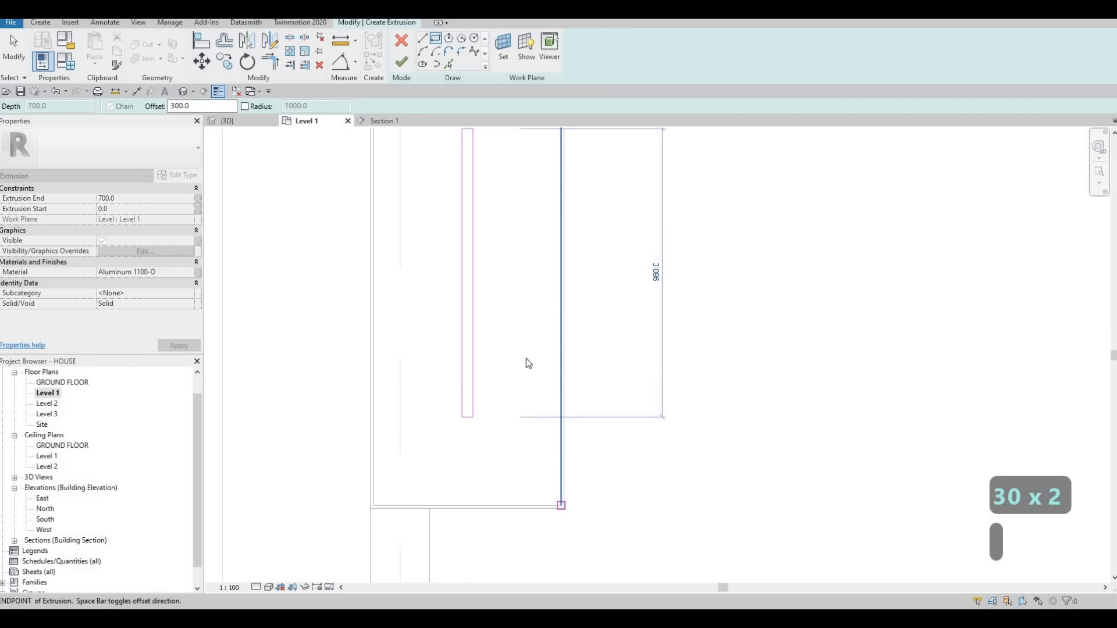
left_click(561, 505)
scroll(526, 361, "down", 2)
key("Escape")
key("Escape")
key("Escape")
key("Escape")
Step: Widen the narrow rectangle by nudging its right long edge outward to about 180 mm from the casing's right side
scroll(499, 299, "up", 2)
left_click(484, 278)
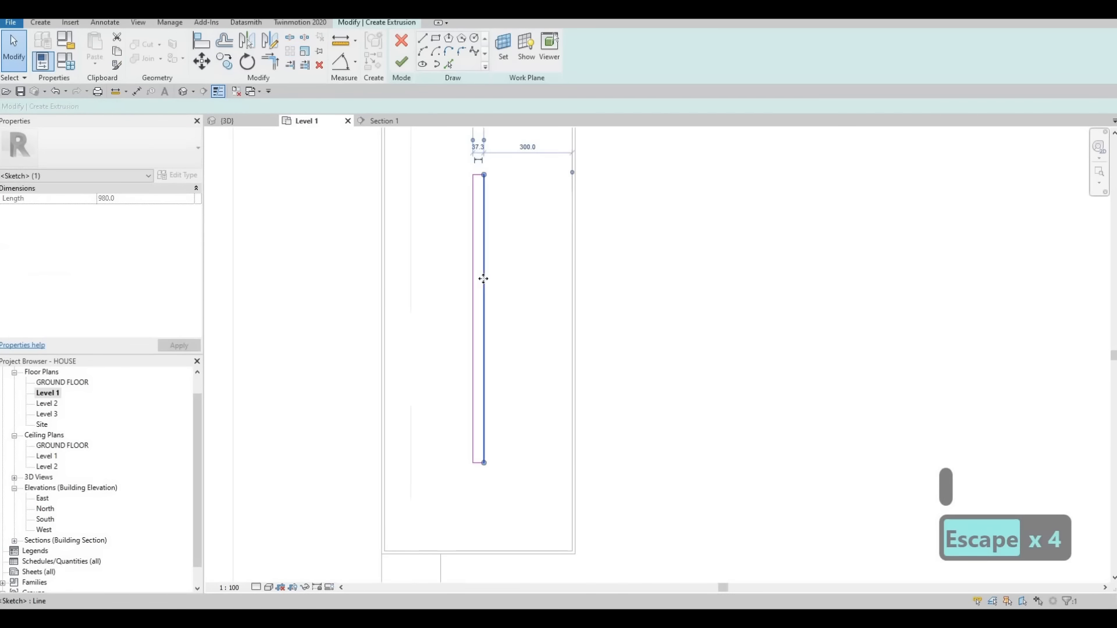
key("Right")
key("Right")
key("Right")
key("Right")
key("Right")
key("Right")
key("Right")
key("Right")
key("Right")
key("Right")
key("Right")
key("Right")
key("Right")
key("Right")
key("Right")
key("Right")
key("Right")
key("Right")
key("Right")
key("Right")
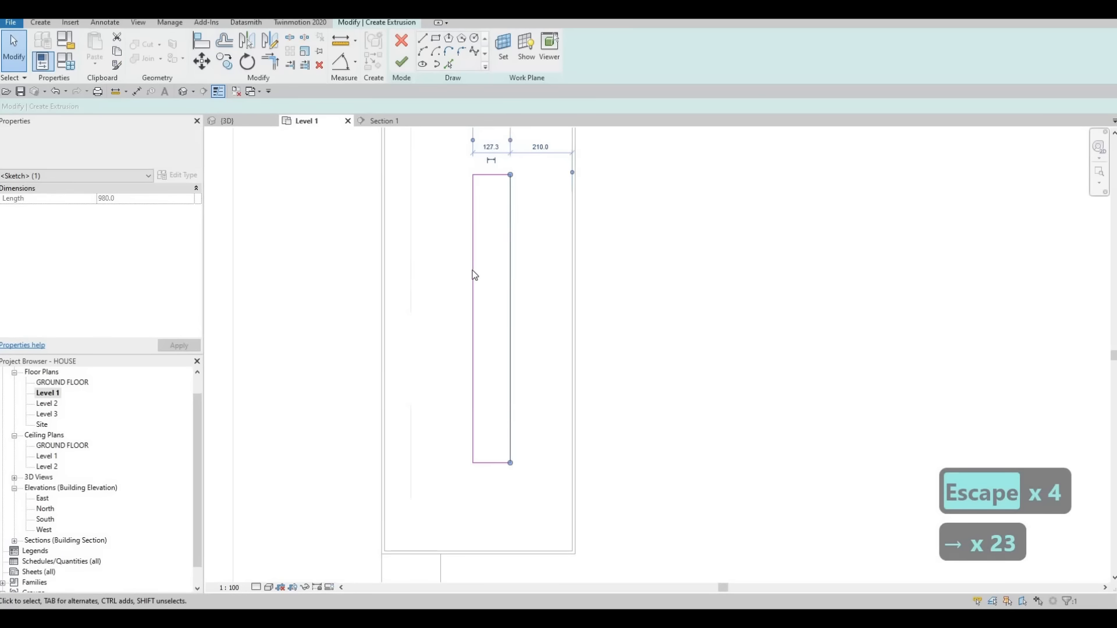
key("Tab")
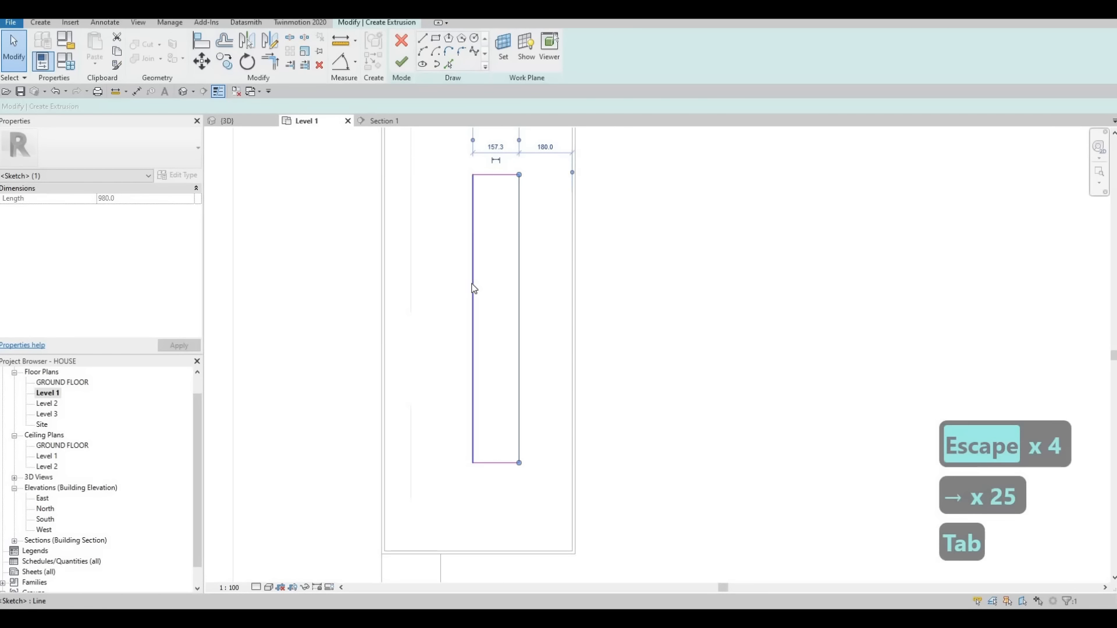
Step: Delete the selected long line of the old sketch and draw a rectangle offset 100 mm inside the fireplace outline
key("Delete")
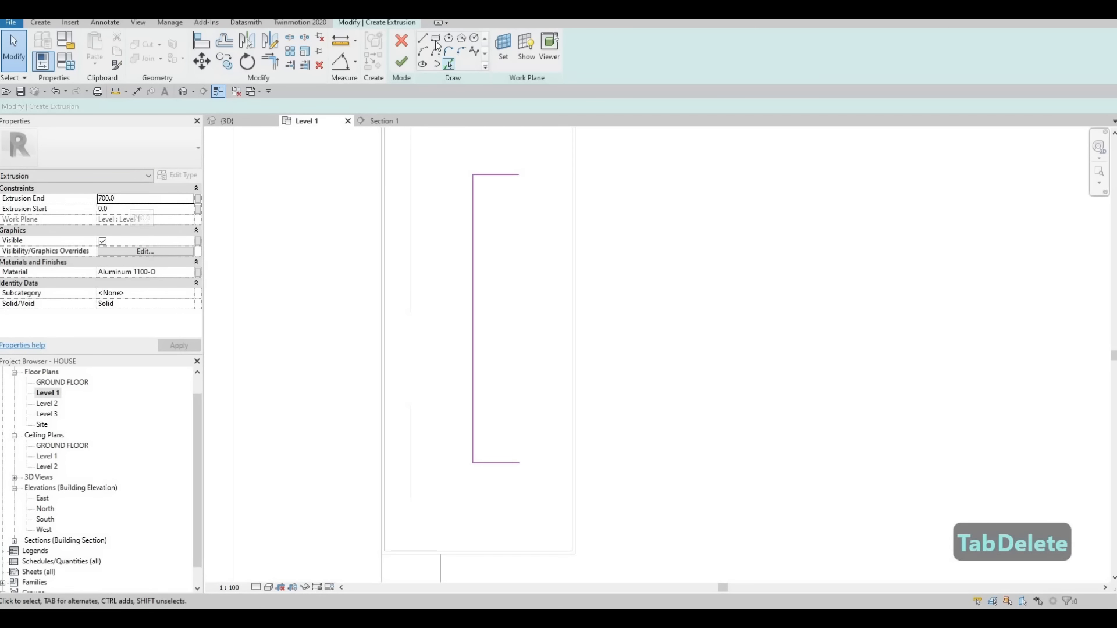
key("l")
key("i")
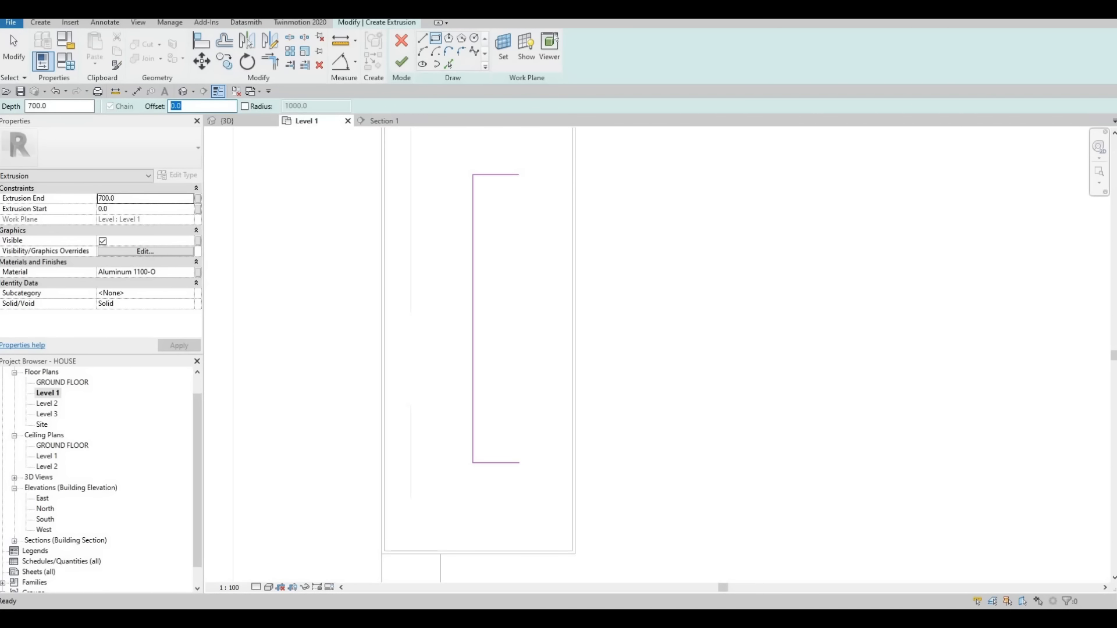
type("100")
middle_click_drag(394, 133, 394, 205)
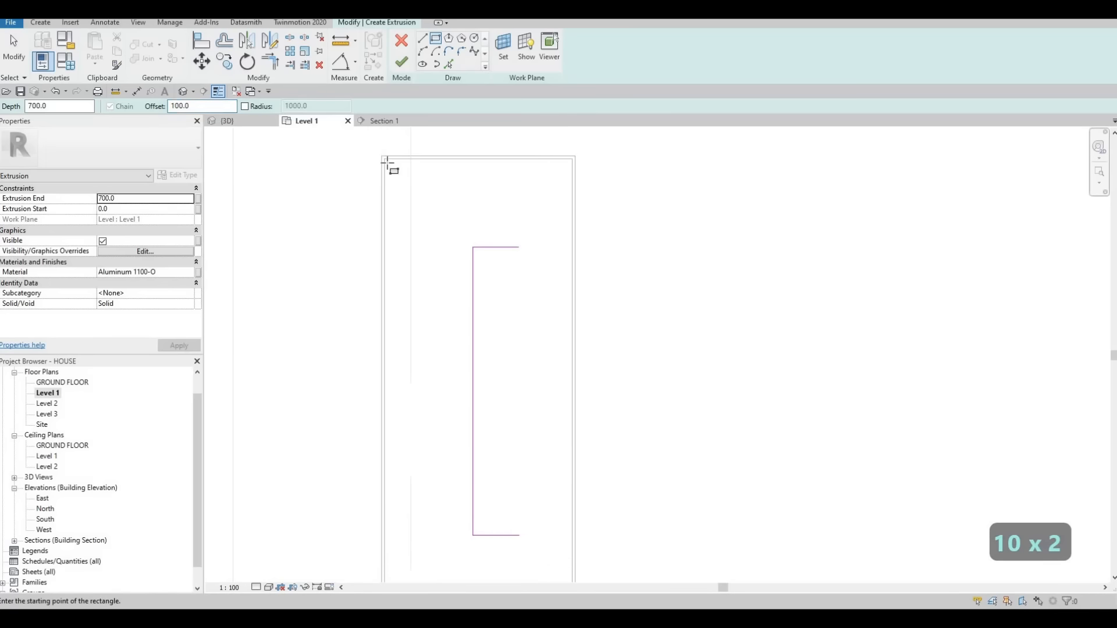
left_click(385, 160)
key("space")
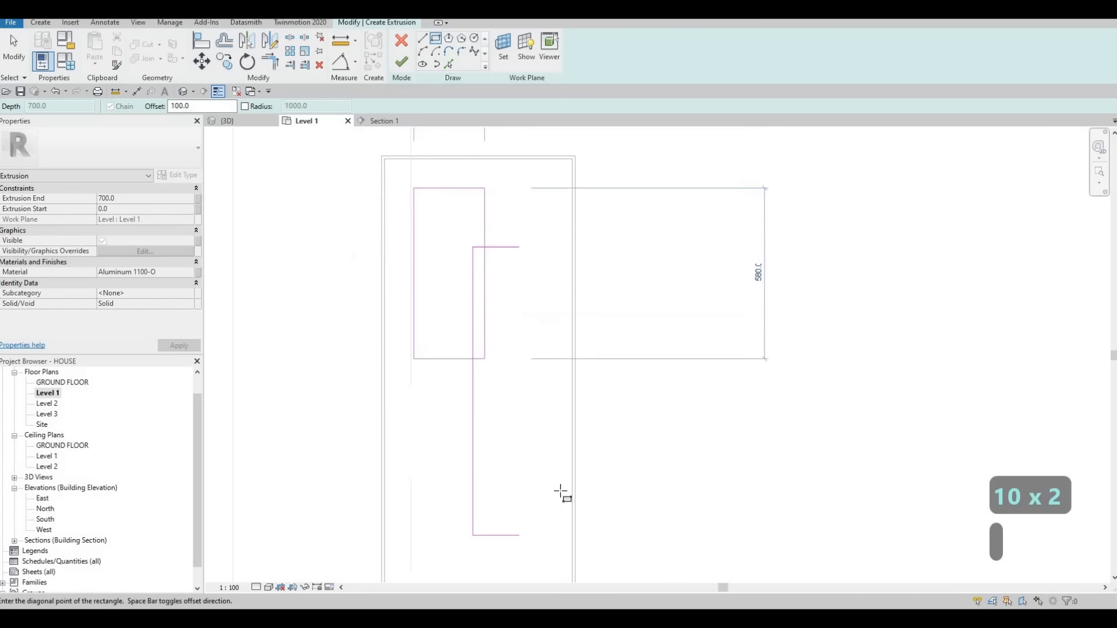
middle_click_drag(563, 507, 570, 389)
left_click(580, 508)
key("Escape")
key("Escape")
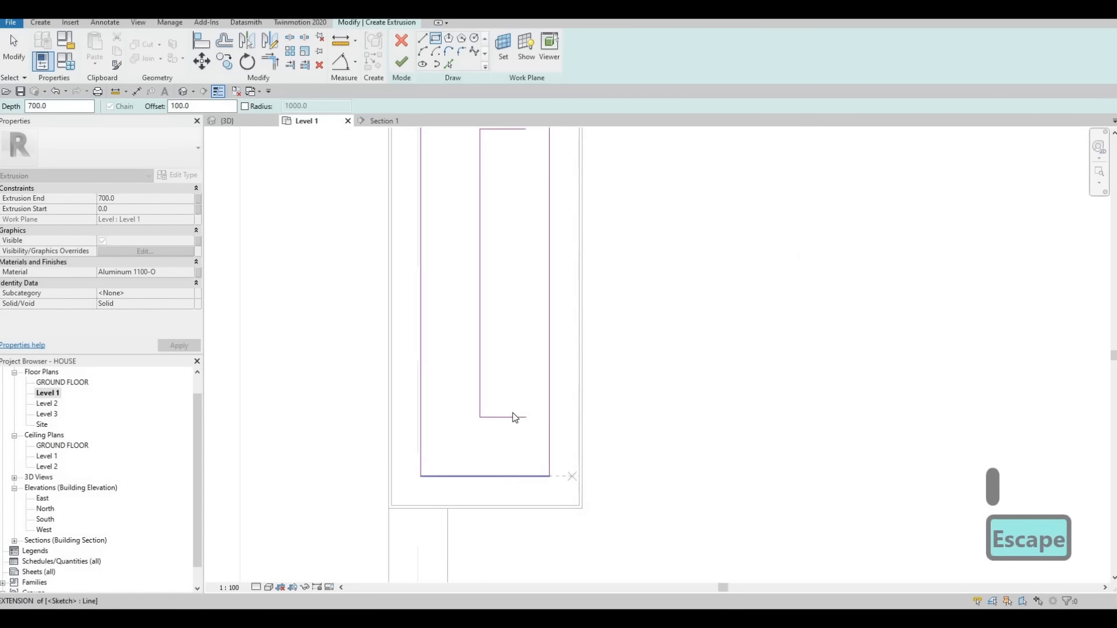
Step: Delete the remaining connected lines of the old sketch inside the new rectangle
key("Tab")
key("Tab")
left_click(512, 416)
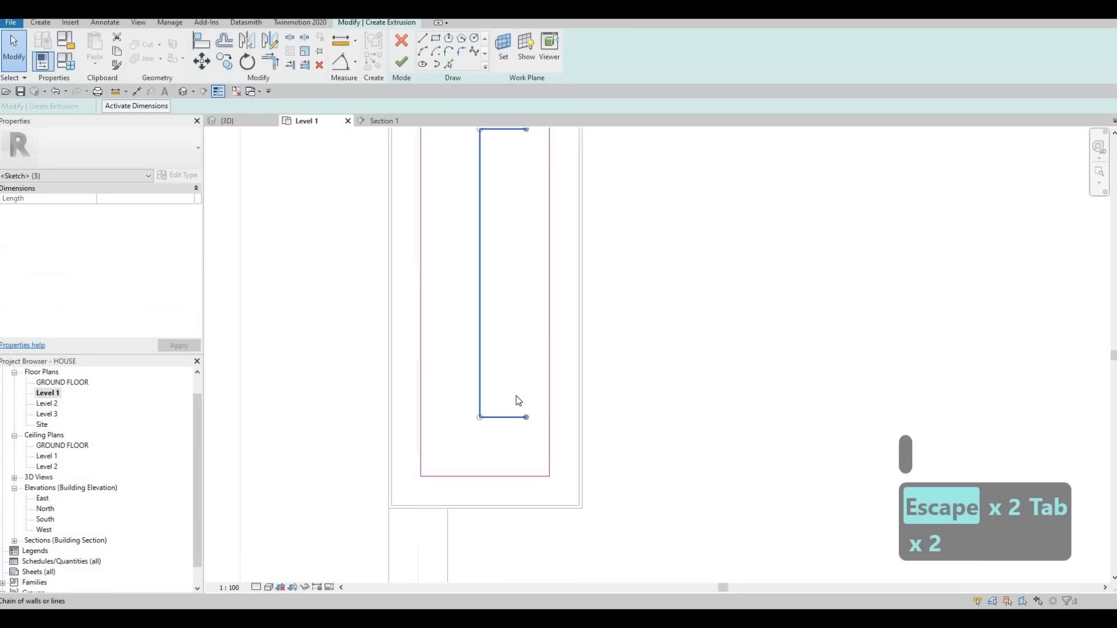
key("Delete")
scroll(477, 296, "down", 3)
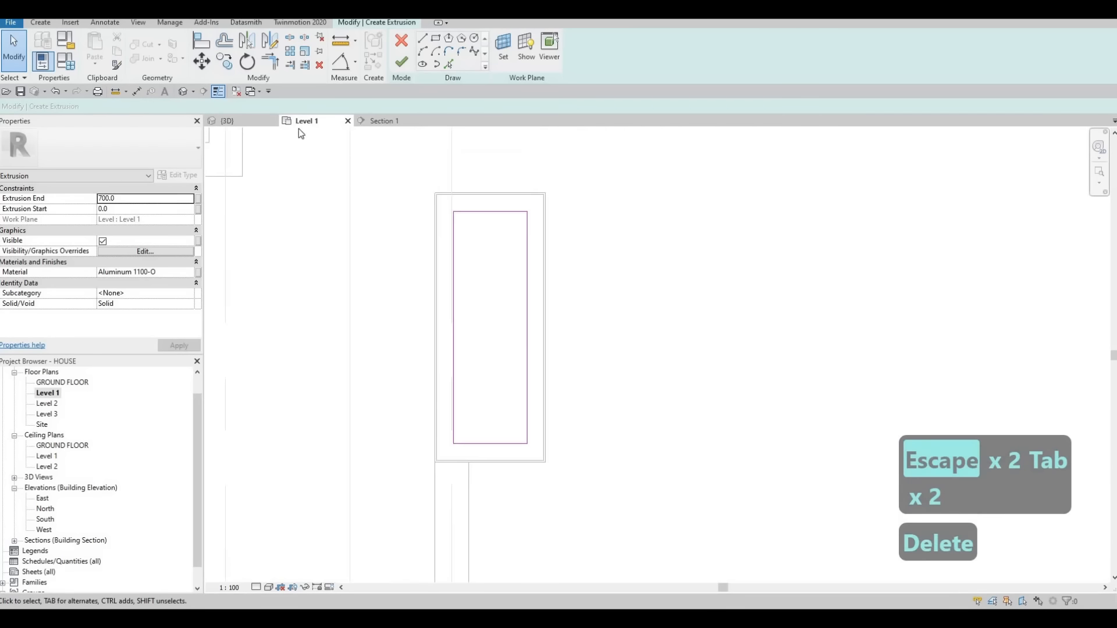
Step: Finish the sketch and, in Section 1, stretch the extrusion's faces into a thin slab from 1054.9 to 1067.6 atop the lower block
left_click(183, 91)
left_click(383, 121)
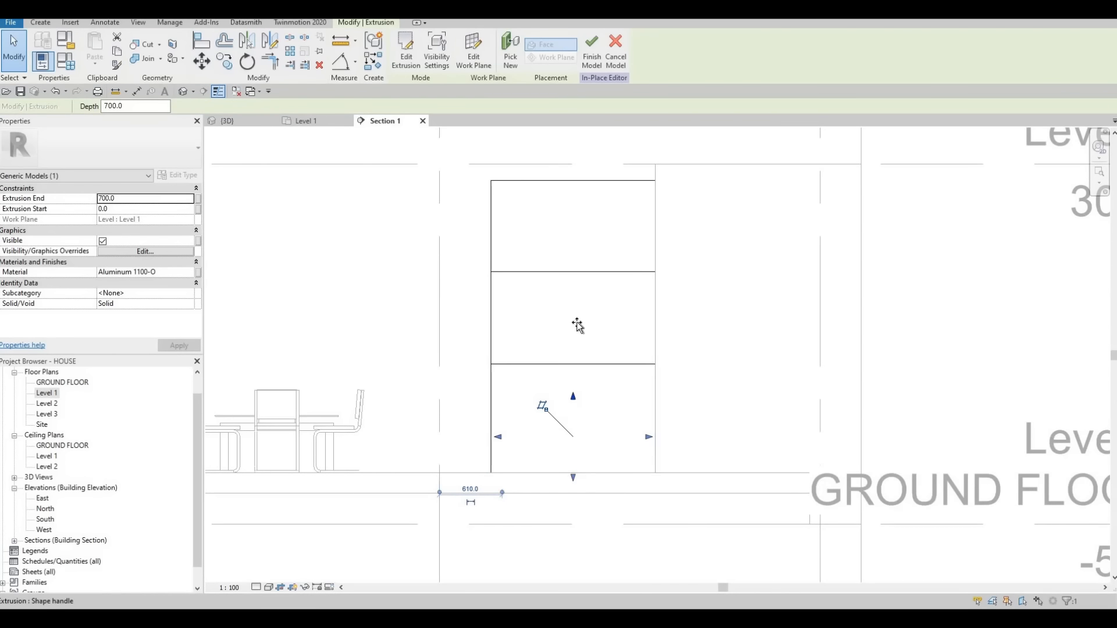
left_click_drag(573, 361, 574, 294)
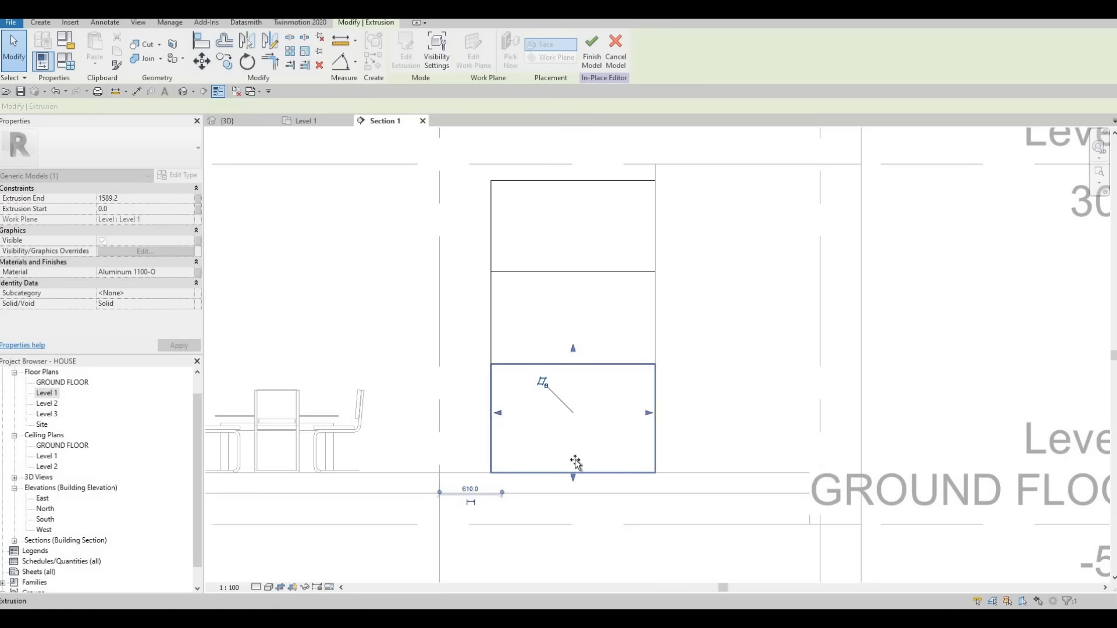
left_click_drag(585, 363, 585, 364)
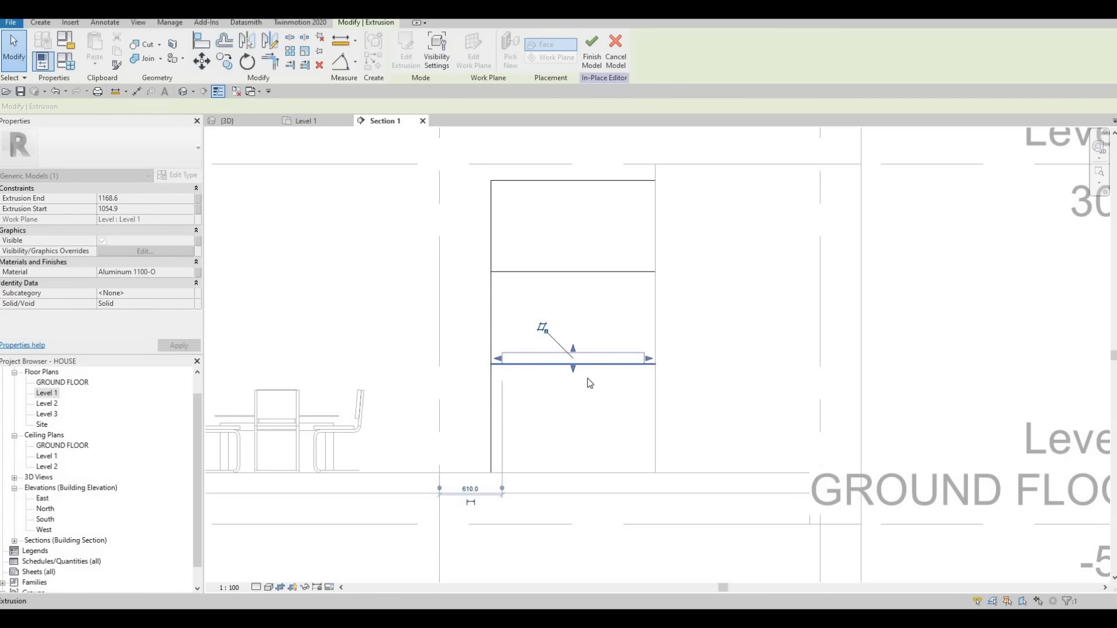
scroll(546, 348, "up", 3)
scroll(630, 407, "up", 2)
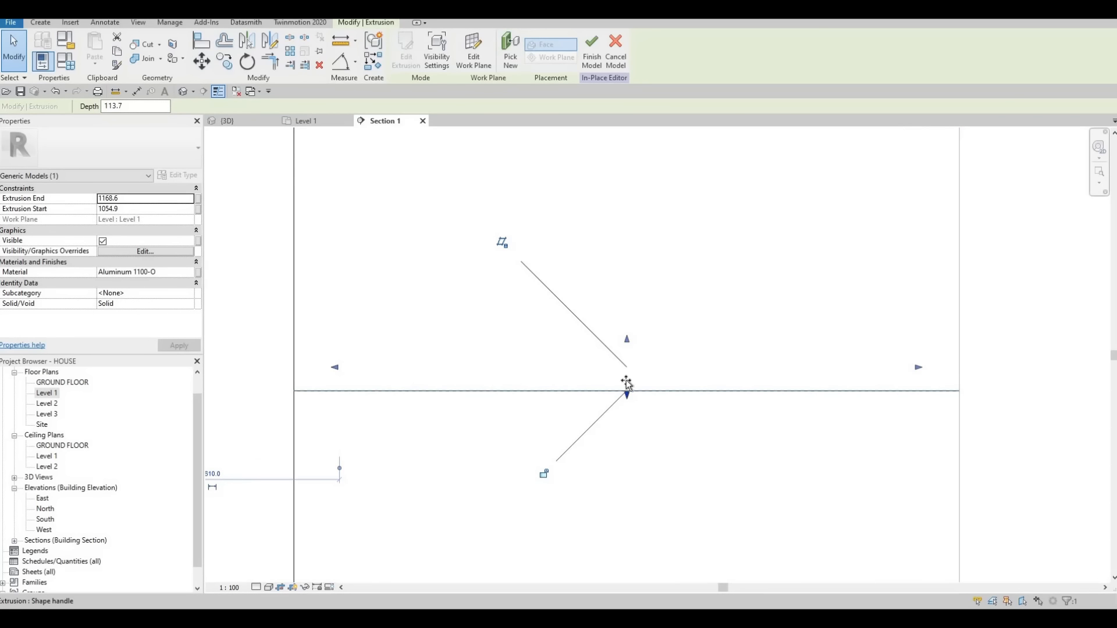
mouse_move(627, 390)
left_mouse_down()
mouse_move(627, 343)
mouse_move(634, 391)
left_mouse_up()
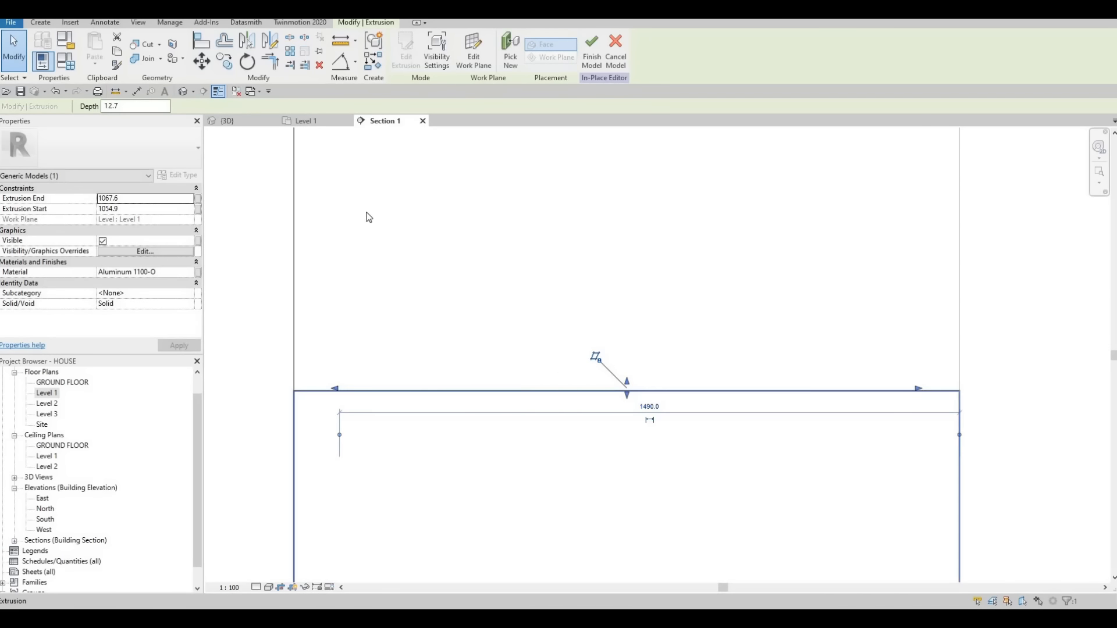
Step: Finish the in-place model and inspect the fireplace slab from several angles in the 3D view
left_click(592, 52)
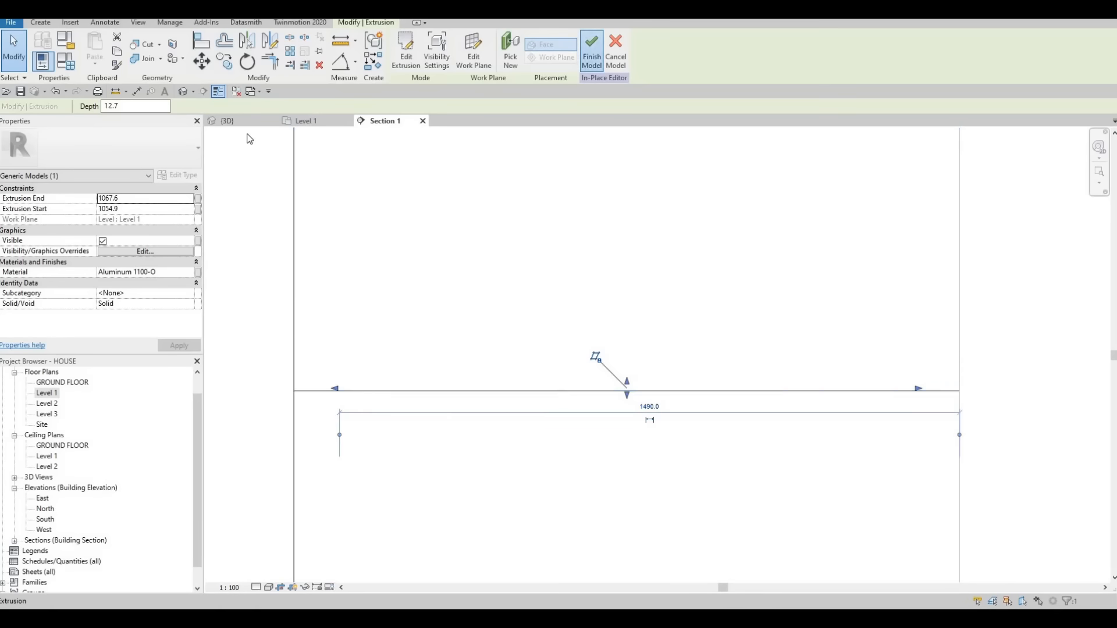
key("ctrl+Tab")
key("Escape")
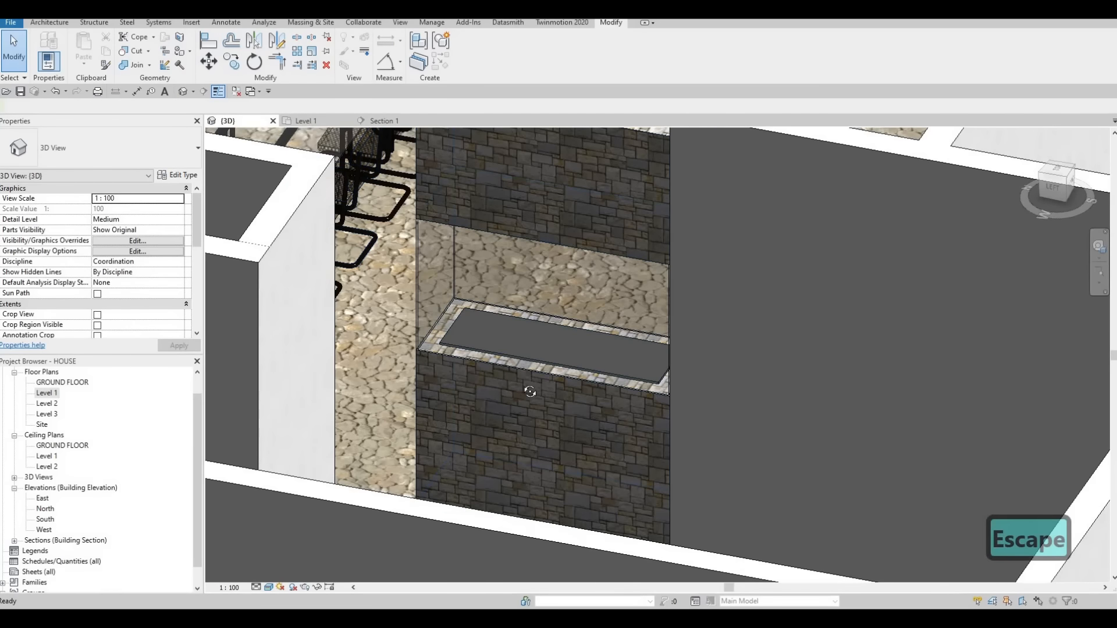
middle_click_drag(523, 386, 417, 334, "shift")
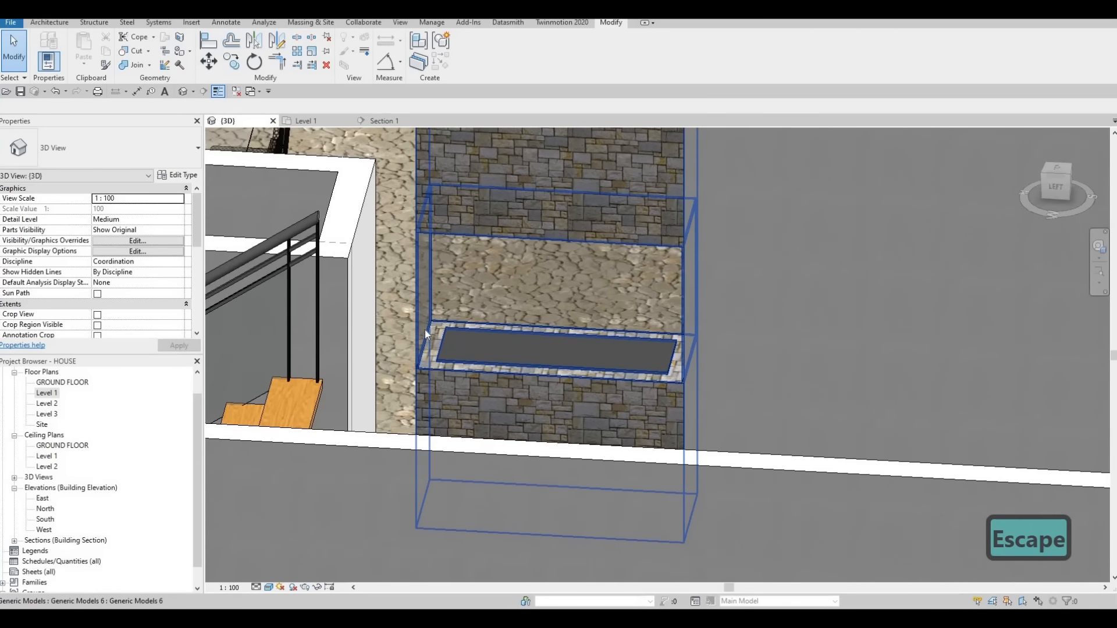
scroll(465, 327, "up", 1)
scroll(487, 328, "down", 6)
middle_click_drag(548, 321, 620, 348)
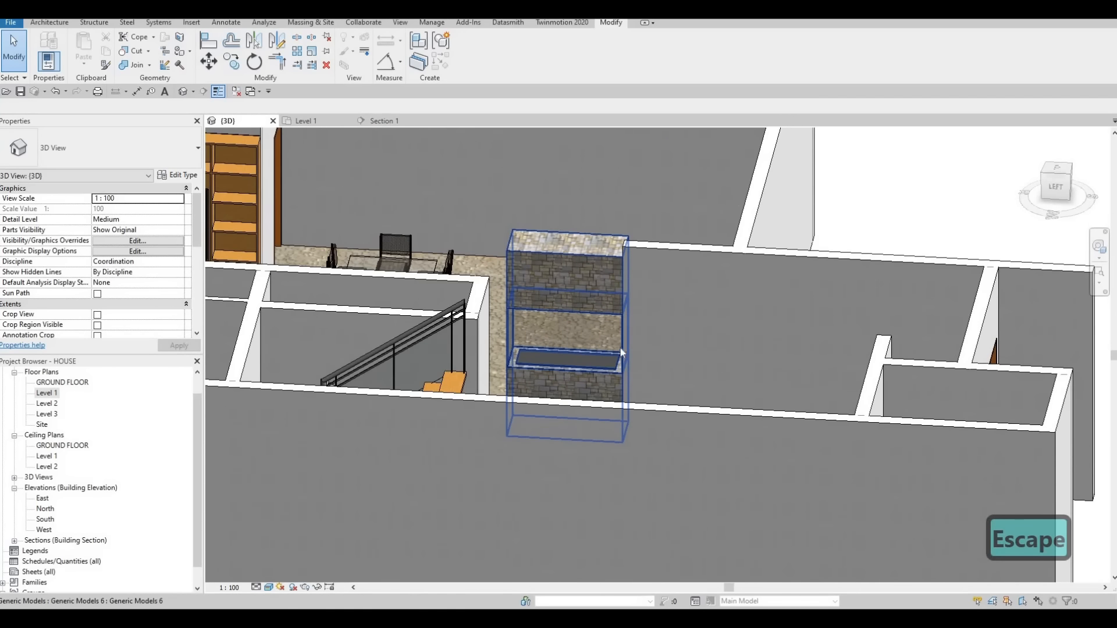
middle_click_drag(708, 366, 533, 426, "shift")
middle_click_drag(512, 425, 550, 465, "shift")
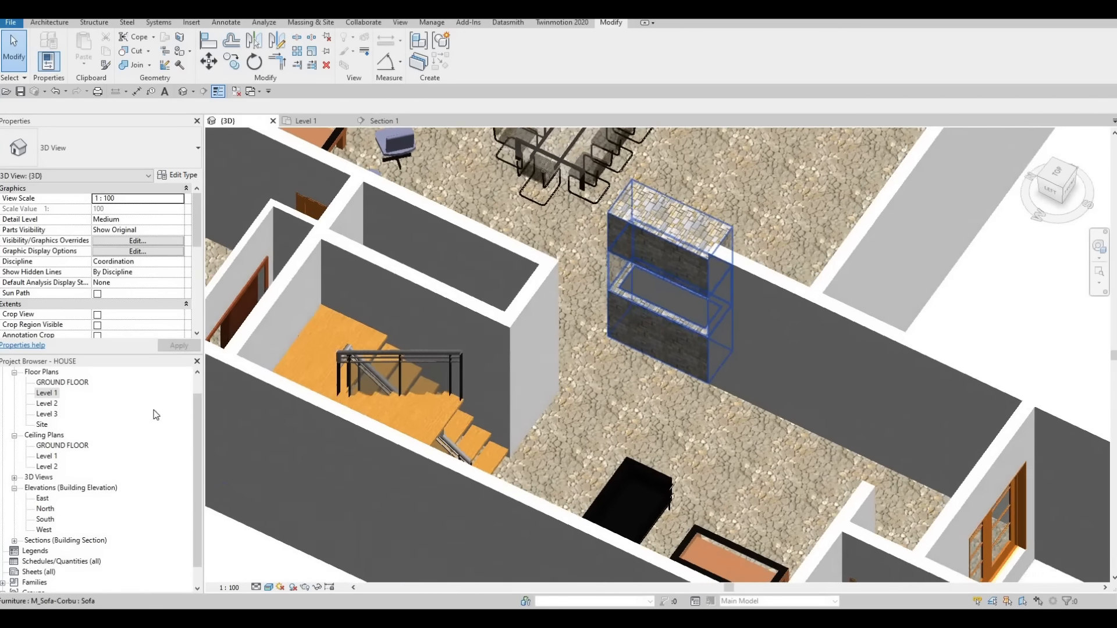
Step: On the Level 1 floor plan, move the short interior wall beside the stairs to align with grid line F
left_click(49, 402)
double_click(47, 394)
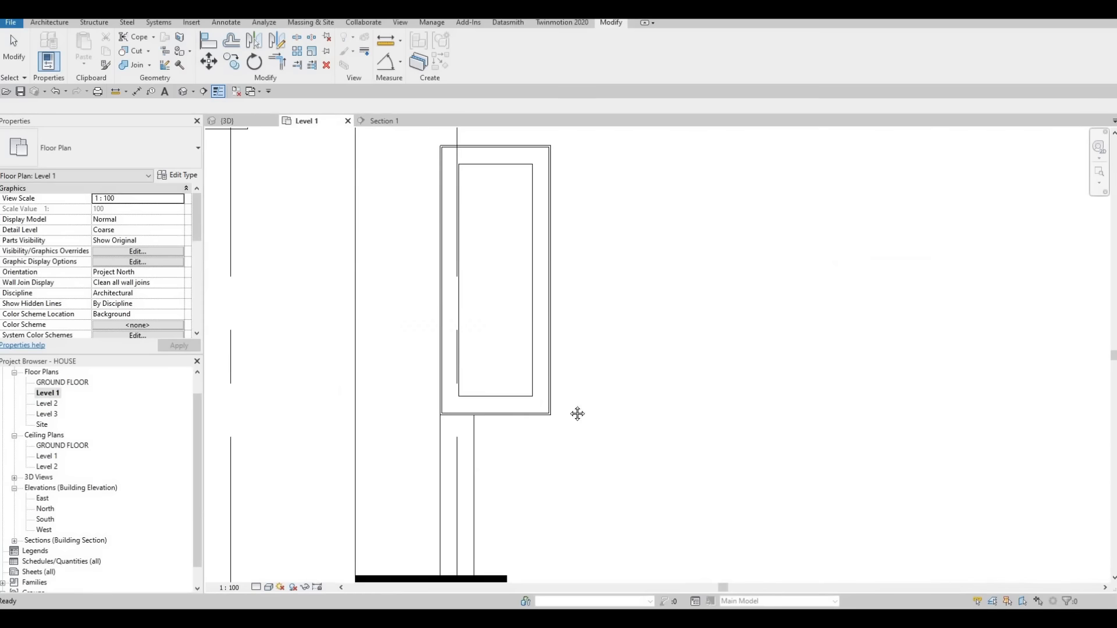
scroll(512, 386, "down", 5)
middle_click_drag(498, 339, 499, 360)
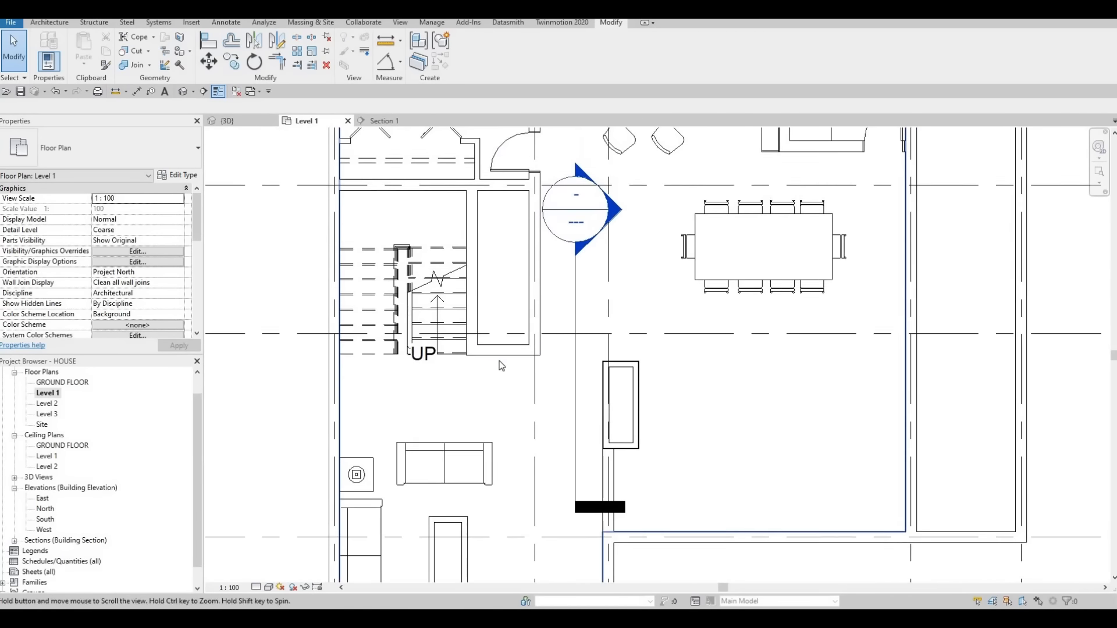
left_click(501, 361)
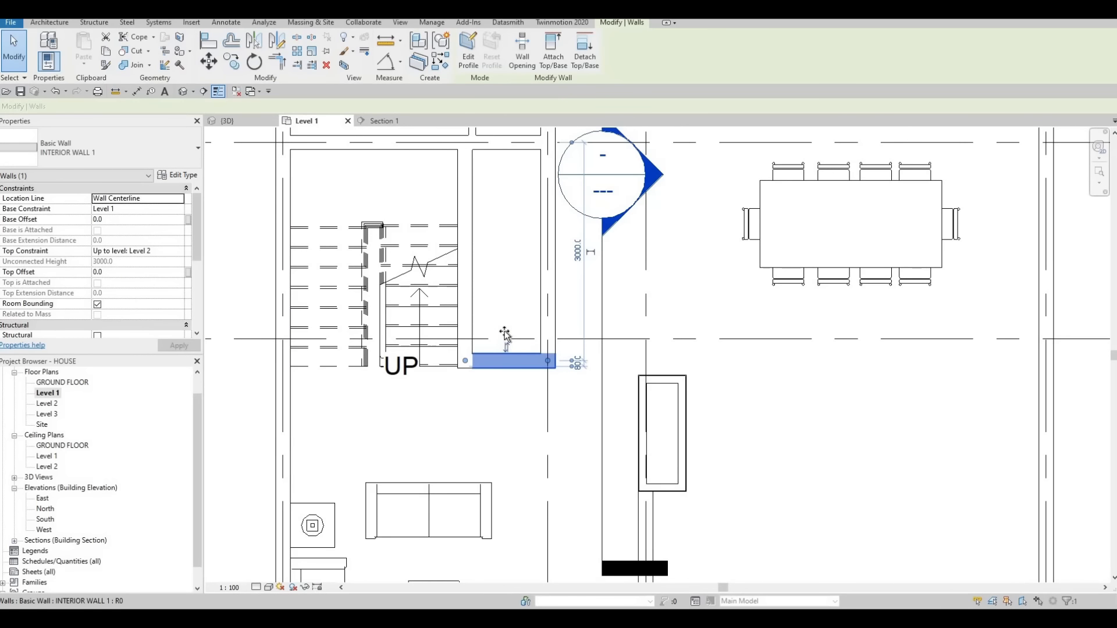
left_click_drag(505, 336, 506, 307)
key("Escape")
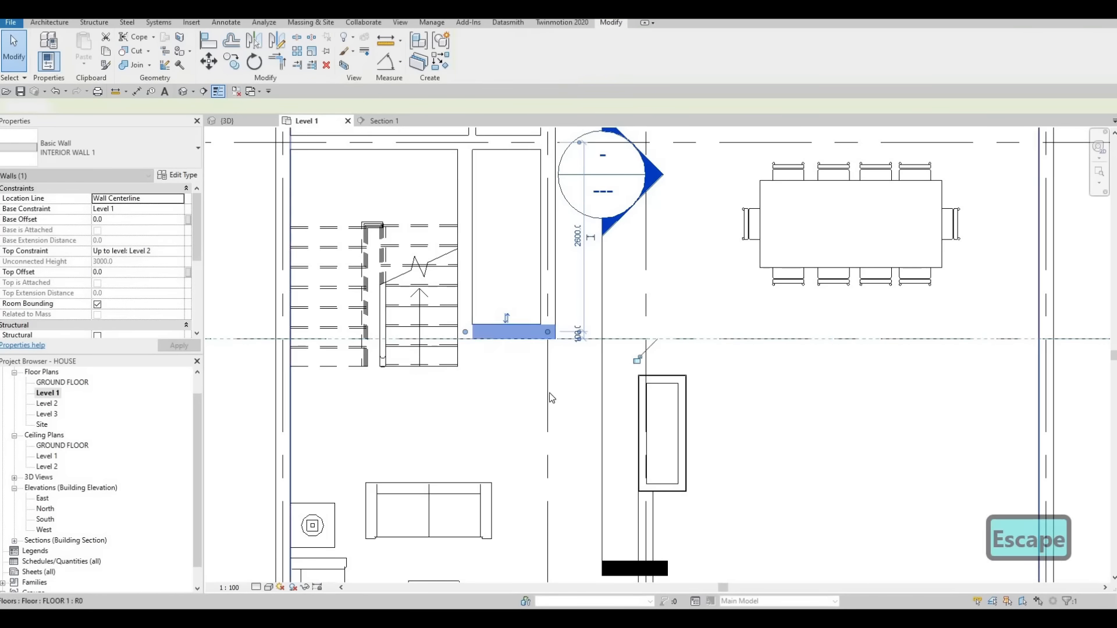
Step: Examine the moved wall and the enclosed space beside the stairs in the Level 1 plan and in 3D
scroll(647, 332, "down", 2)
middle_click_drag(647, 332, 638, 382)
scroll(373, 422, "down", 1)
middle_click_drag(373, 423, 524, 387)
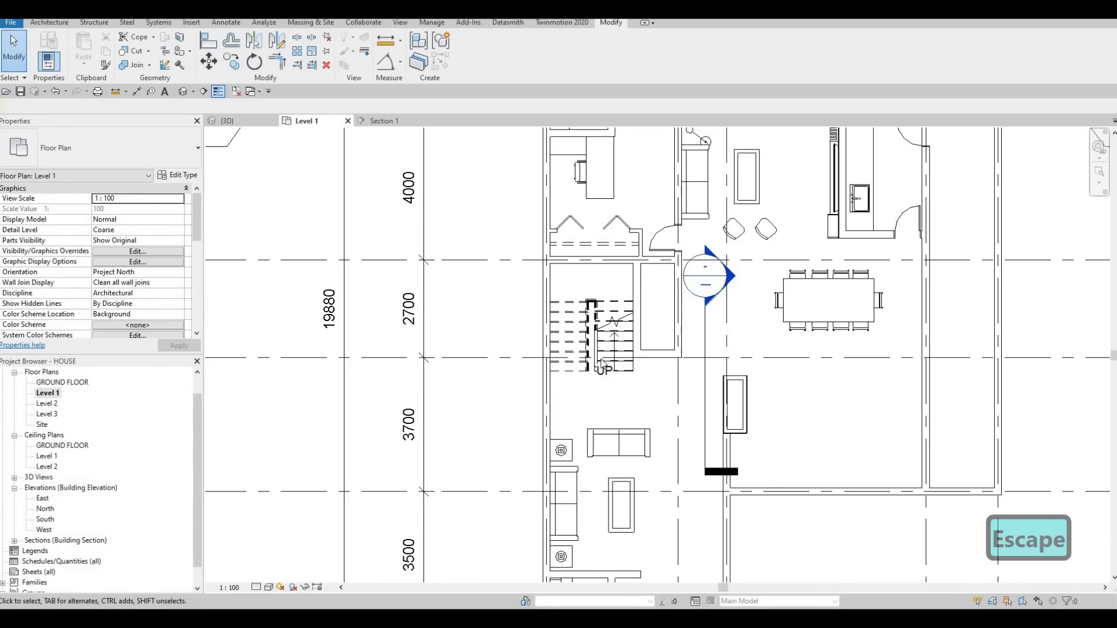
scroll(601, 362, "down", 2)
scroll(603, 364, "up", 2)
left_click(227, 121)
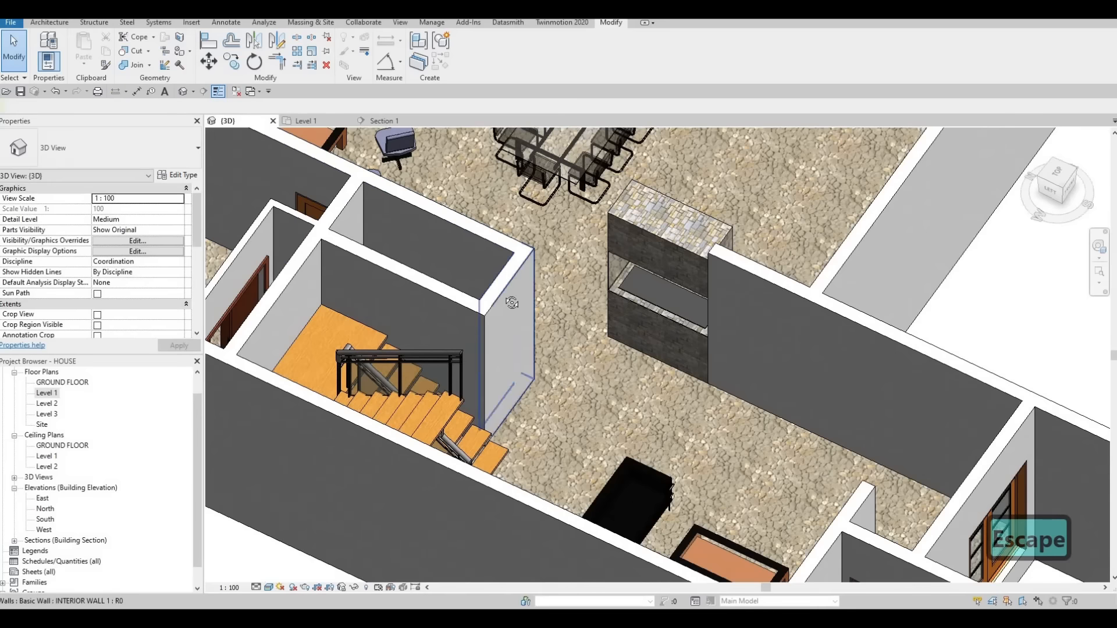
middle_click_drag(407, 326, 349, 345, "shift")
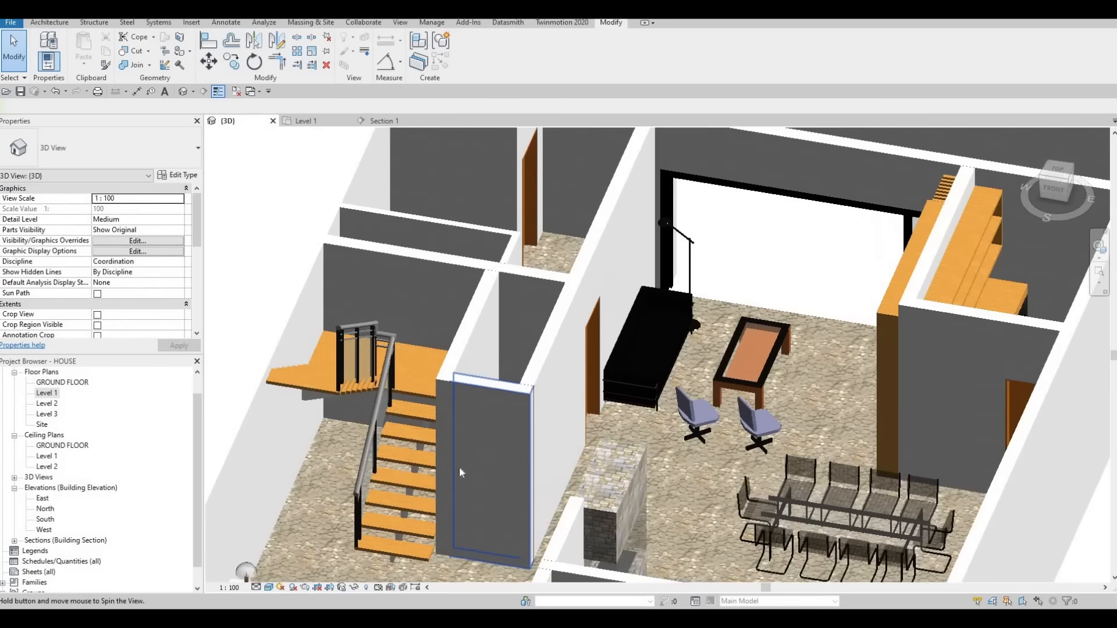
middle_click_drag(459, 466, 358, 490, "shift")
middle_click_drag(528, 461, 349, 427, "shift")
middle_click_drag(29, 427, 46, 400, "shift")
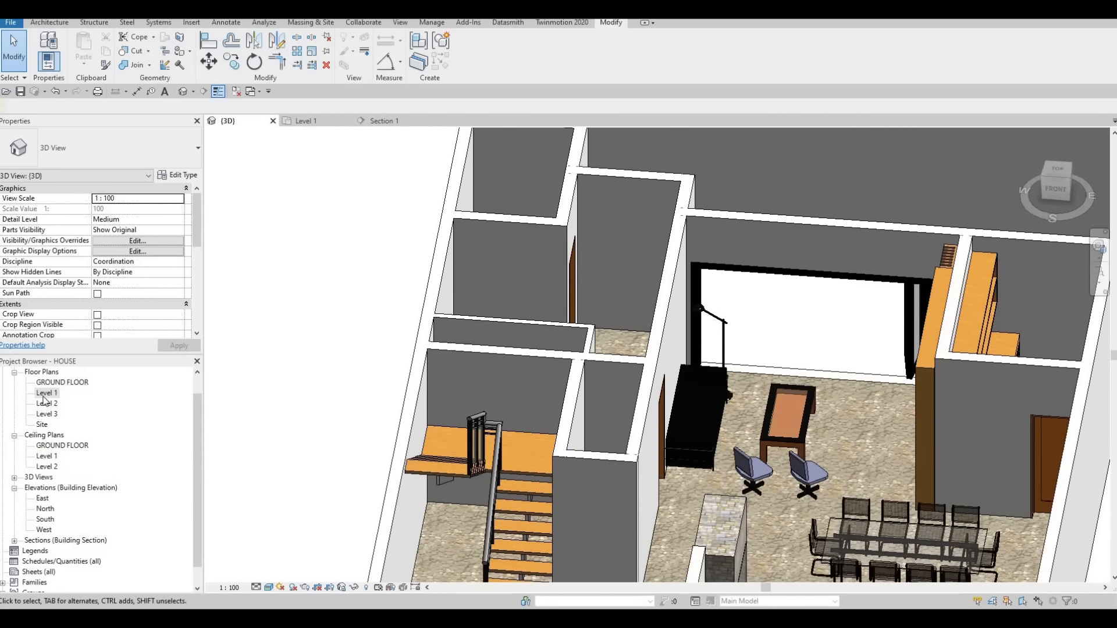
Step: Open the Level 1 floor plan at the stair area
left_click(44, 394)
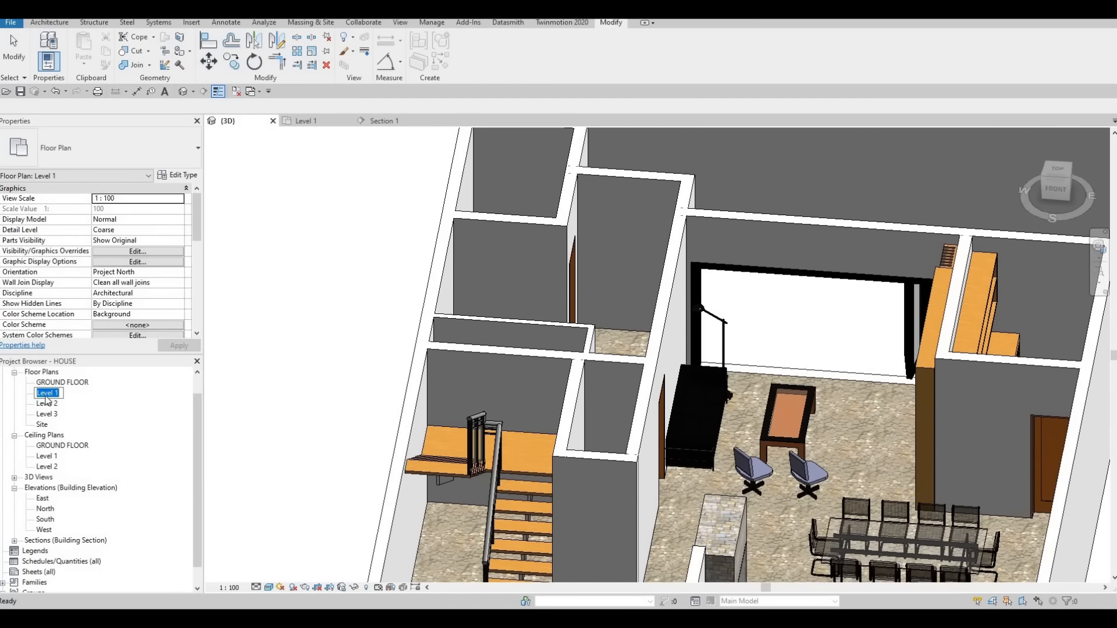
double_click(47, 392)
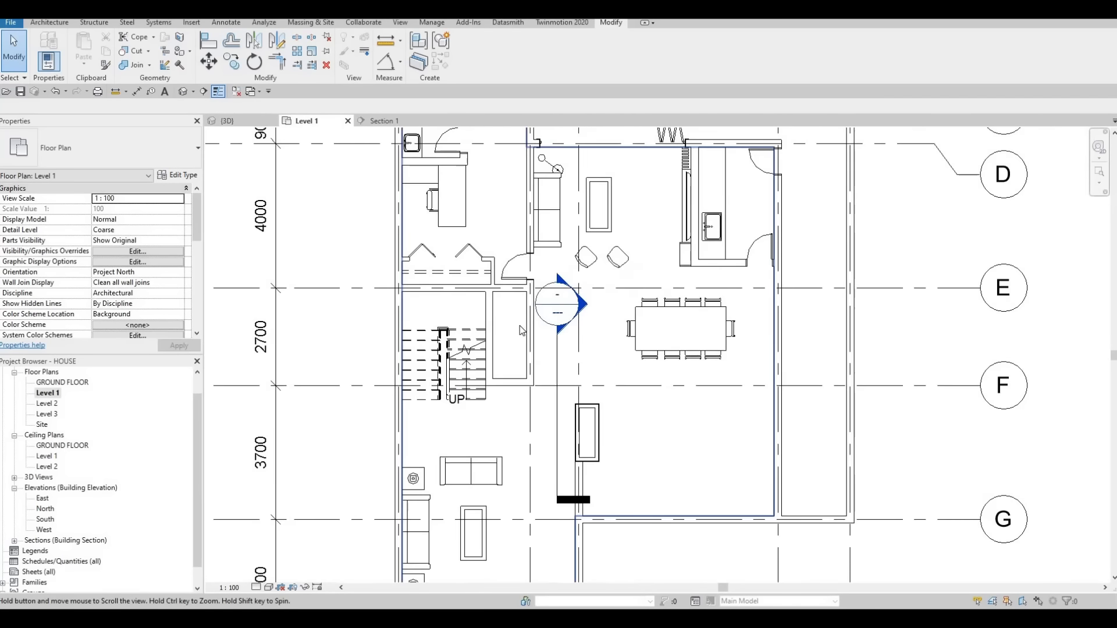
scroll(522, 329, "up", 3)
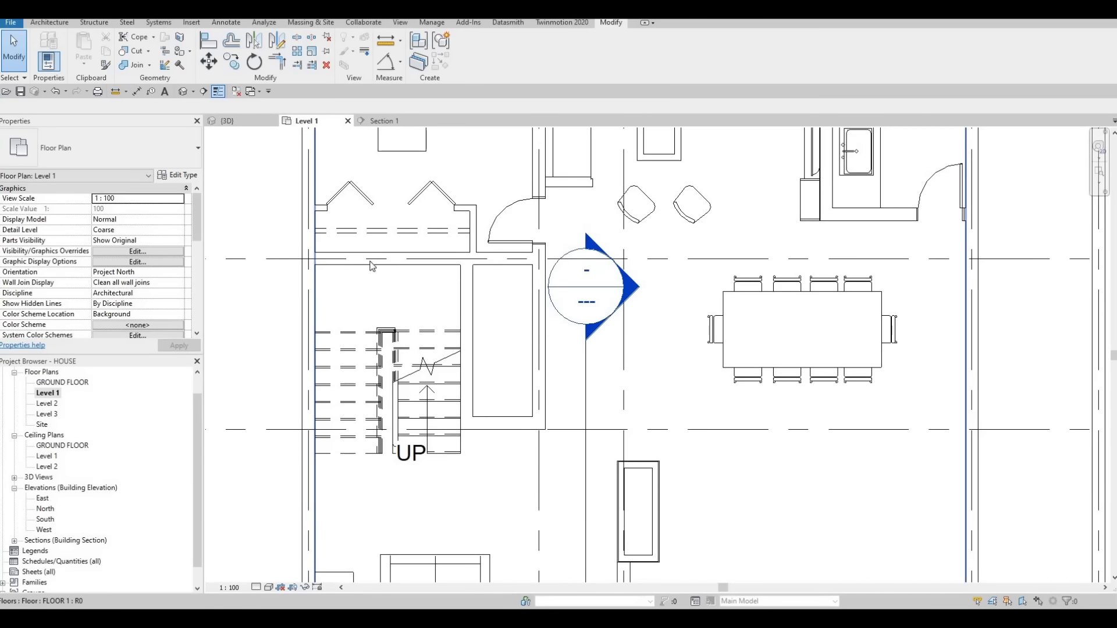
left_click(49, 23)
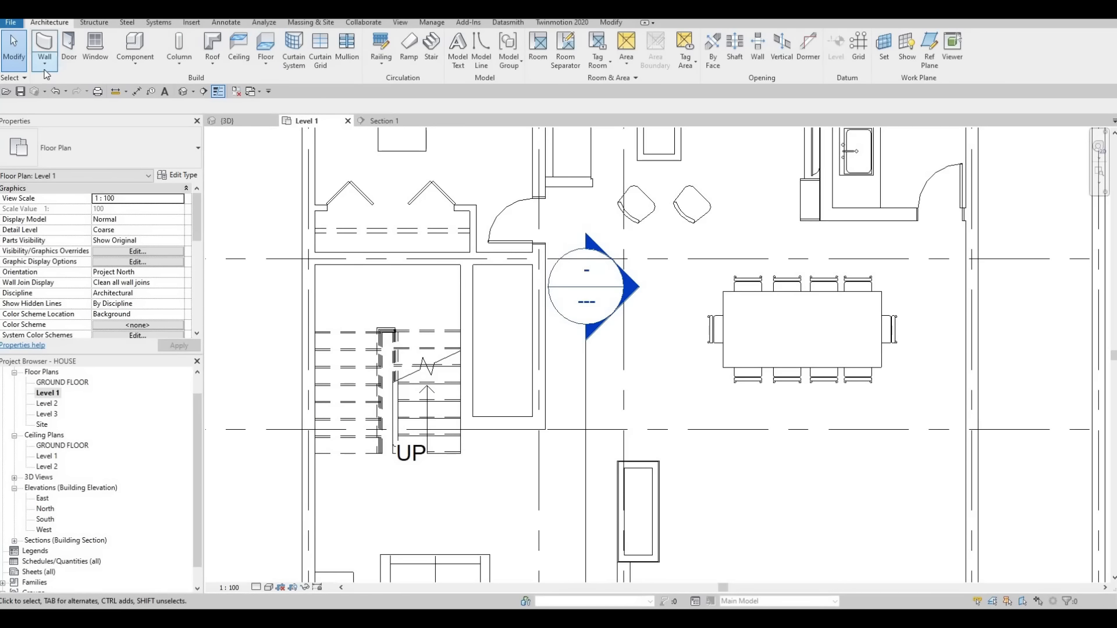
left_click(45, 65)
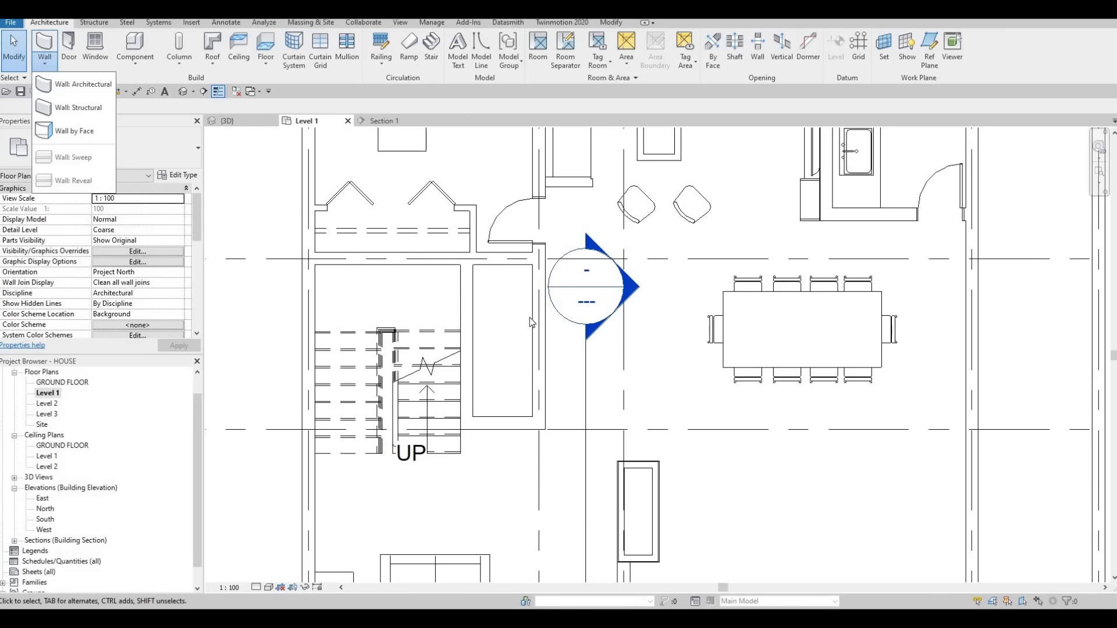
key("Escape")
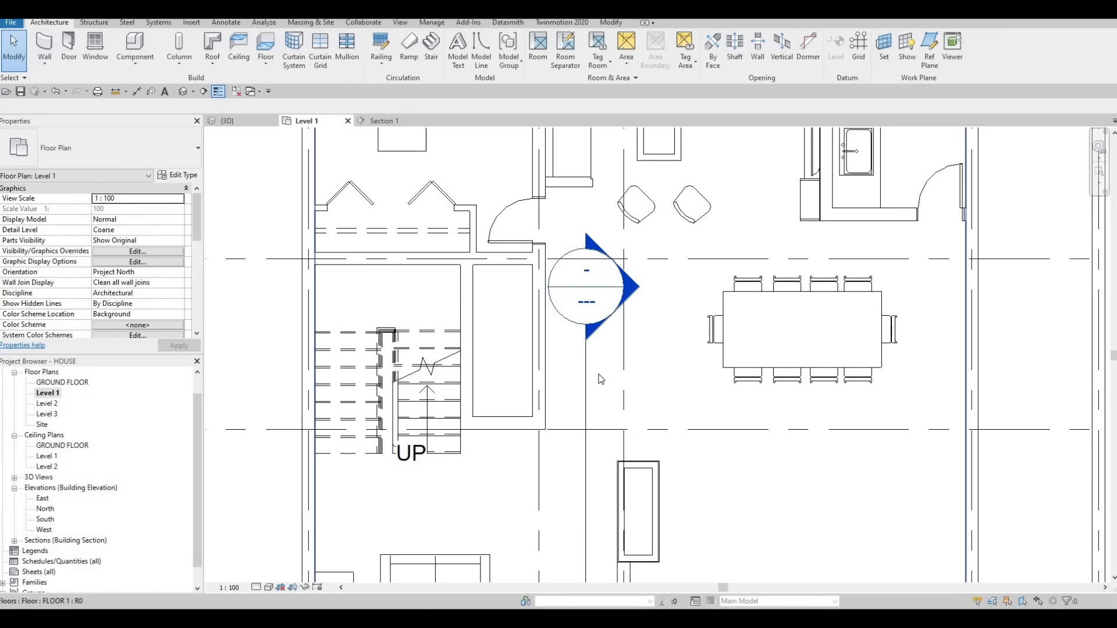
scroll(629, 407, "down", 2)
key("F1")
key("F1")
middle_click_drag(662, 424, 599, 393)
scroll(628, 387, "down", 5)
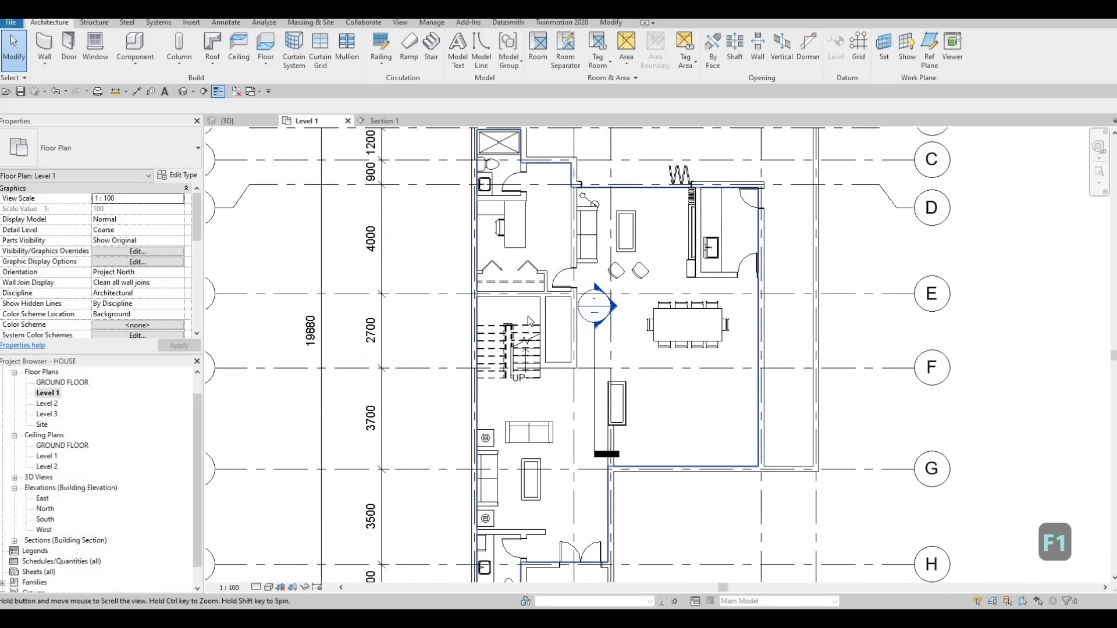
scroll(579, 294, "up", 4)
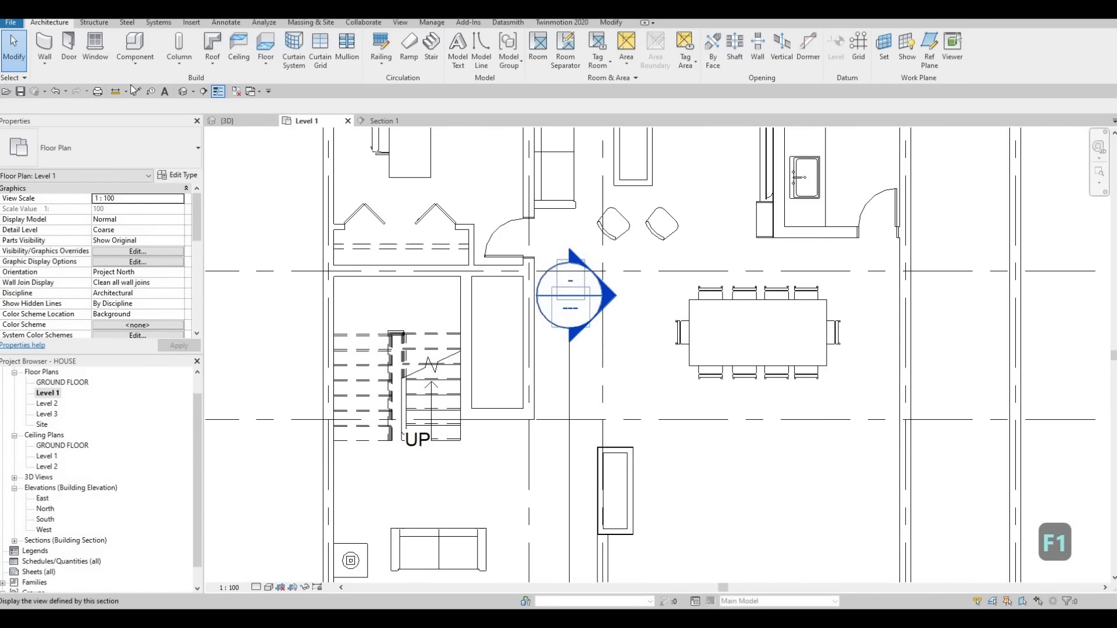
Step: Draw Curtain Wall segments from Level 1 up to Level 2 over the three interior walls enclosing the space beside the stairs
left_click(61, 59)
left_click(93, 148)
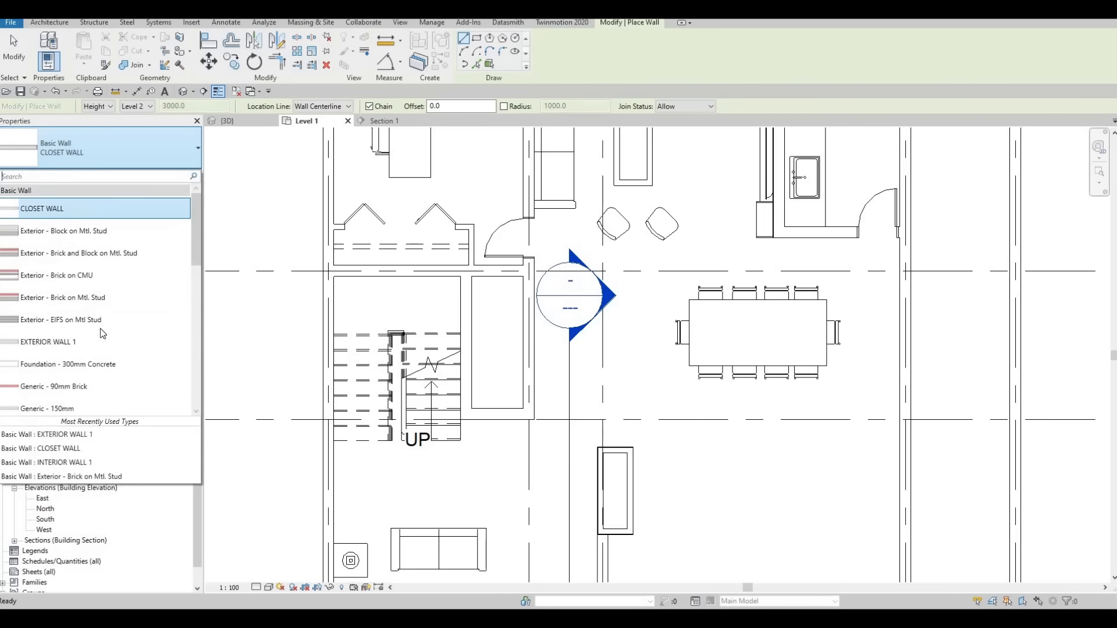
scroll(103, 333, "down", 7)
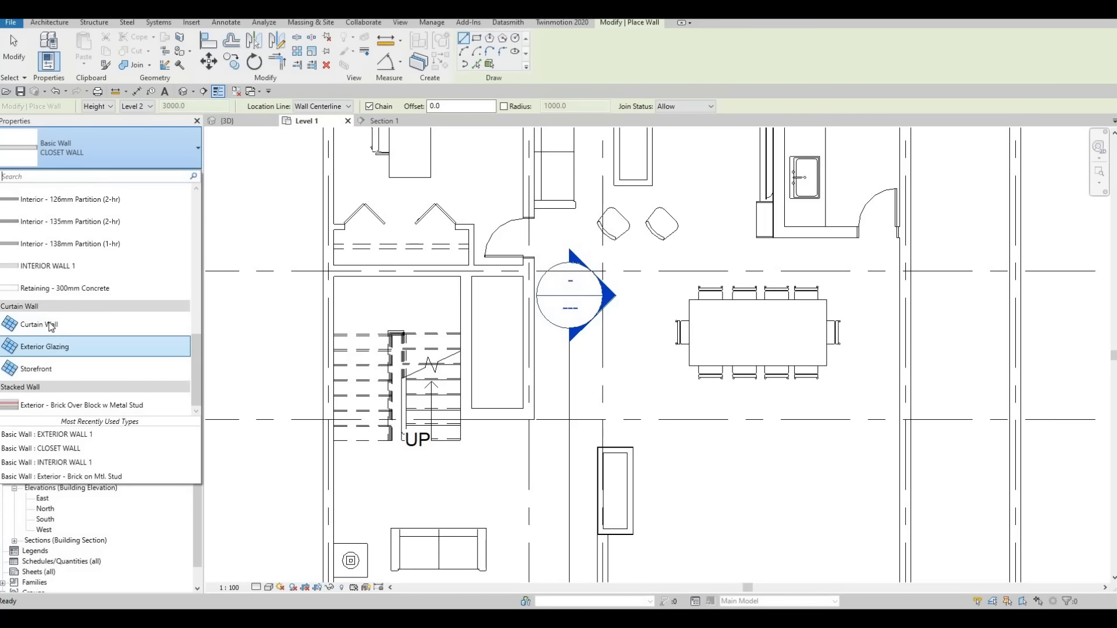
left_click(51, 325)
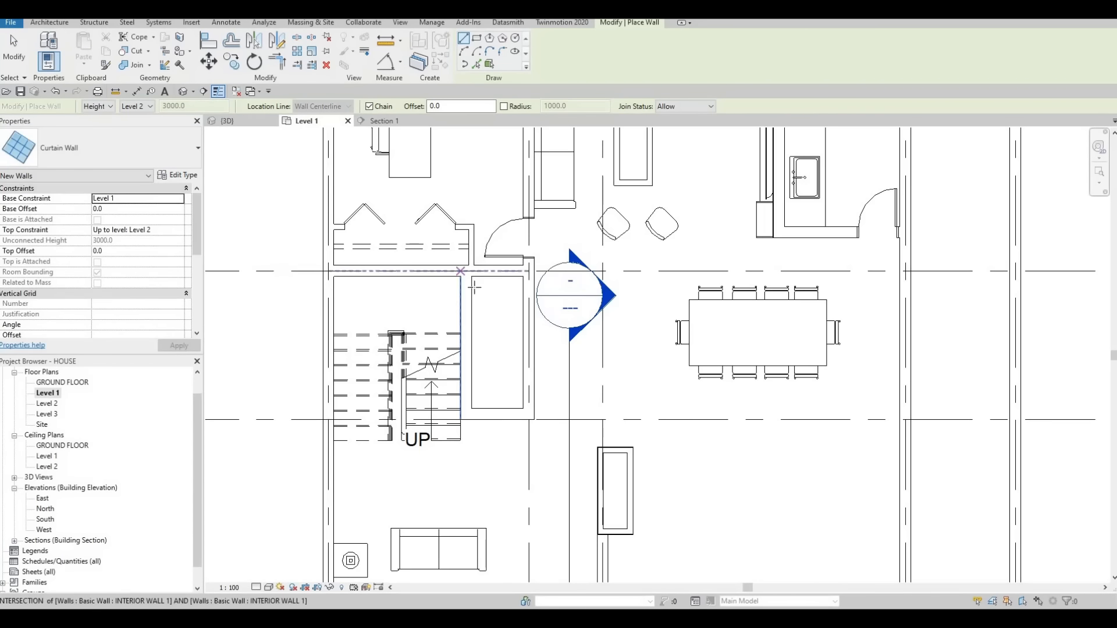
scroll(468, 271, "up", 3)
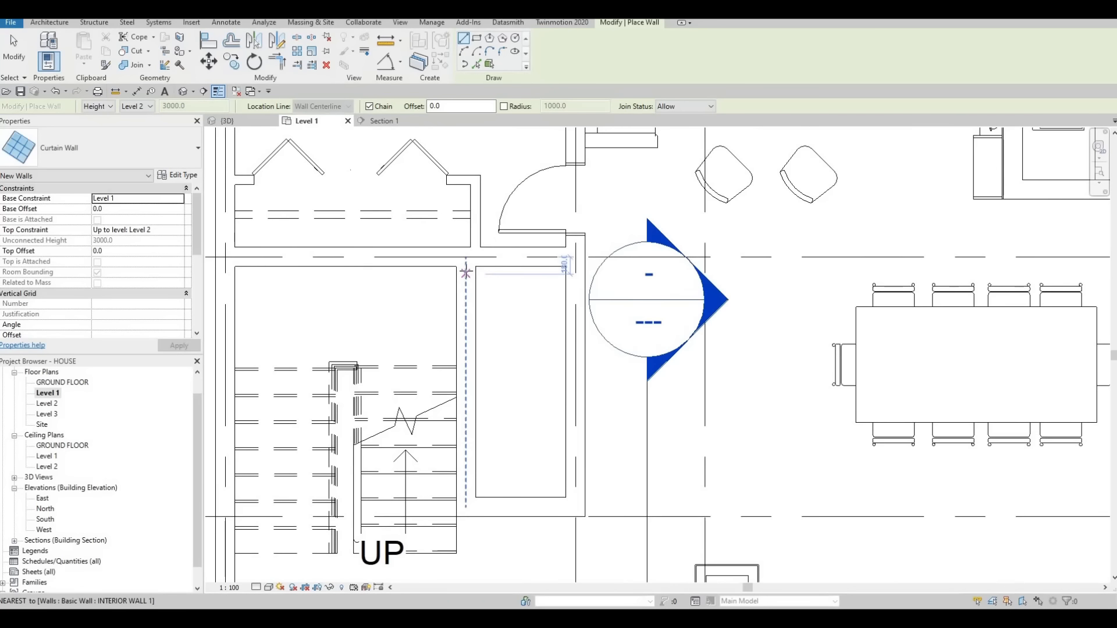
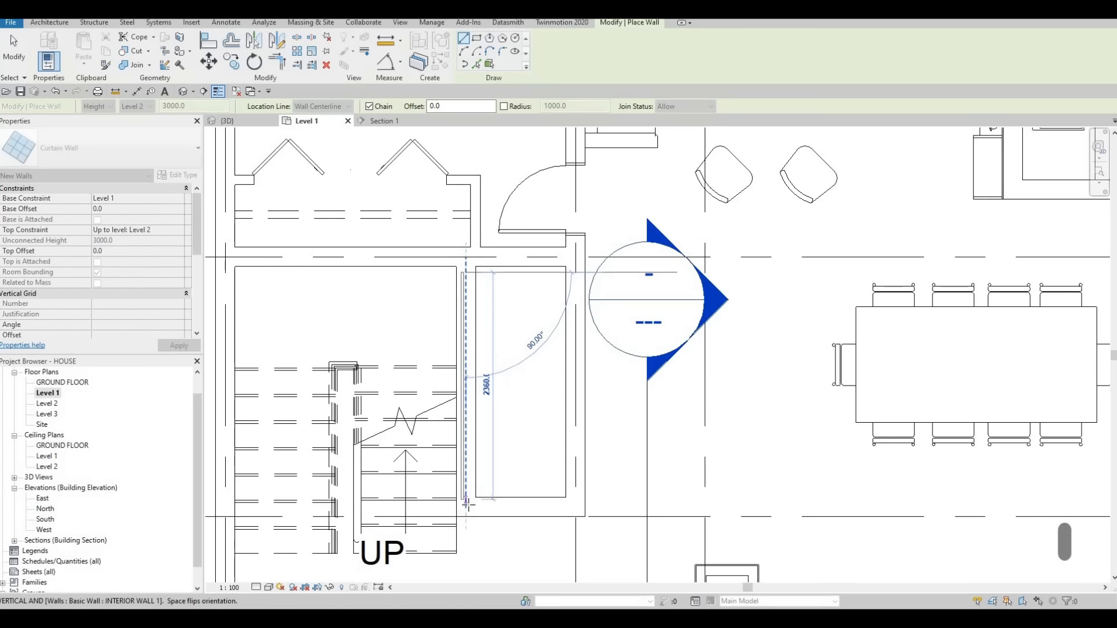
left_click(487, 506)
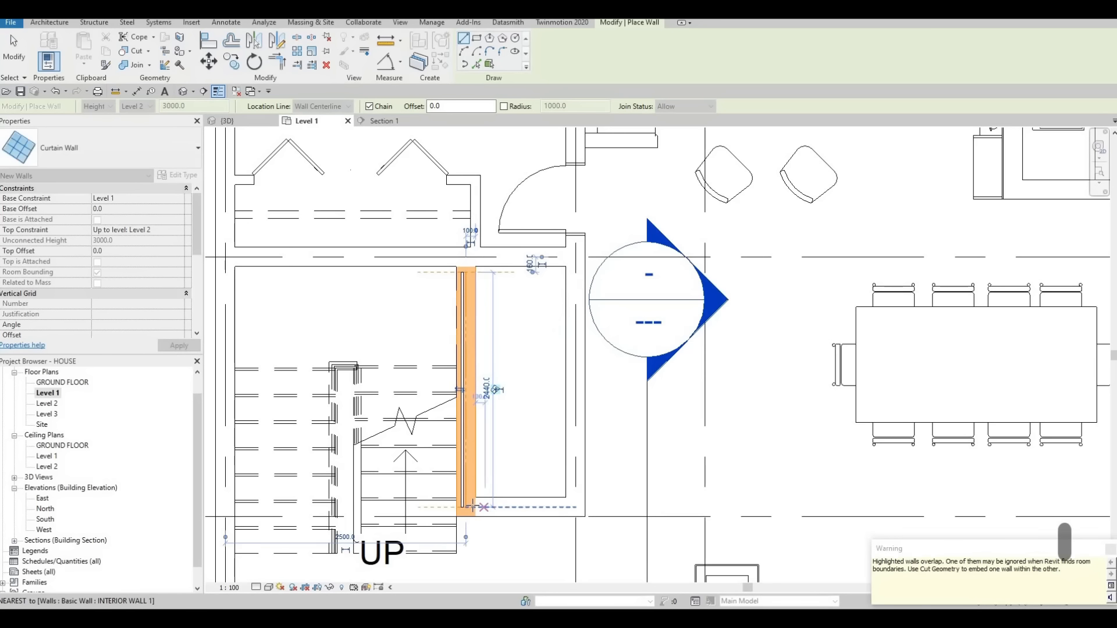
left_click(569, 507)
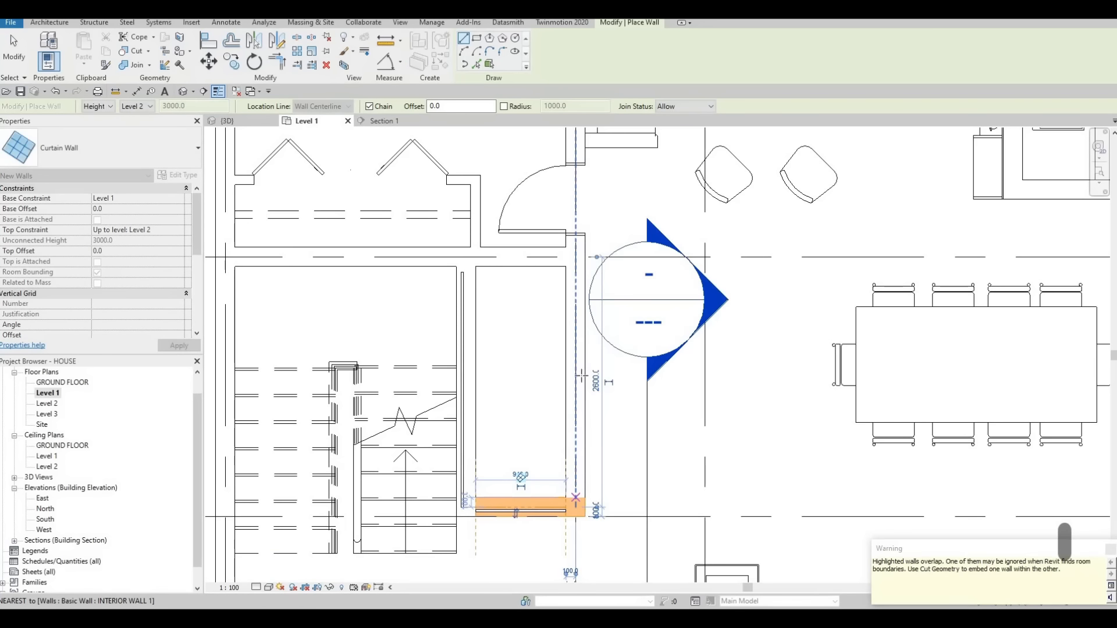
left_click(523, 324)
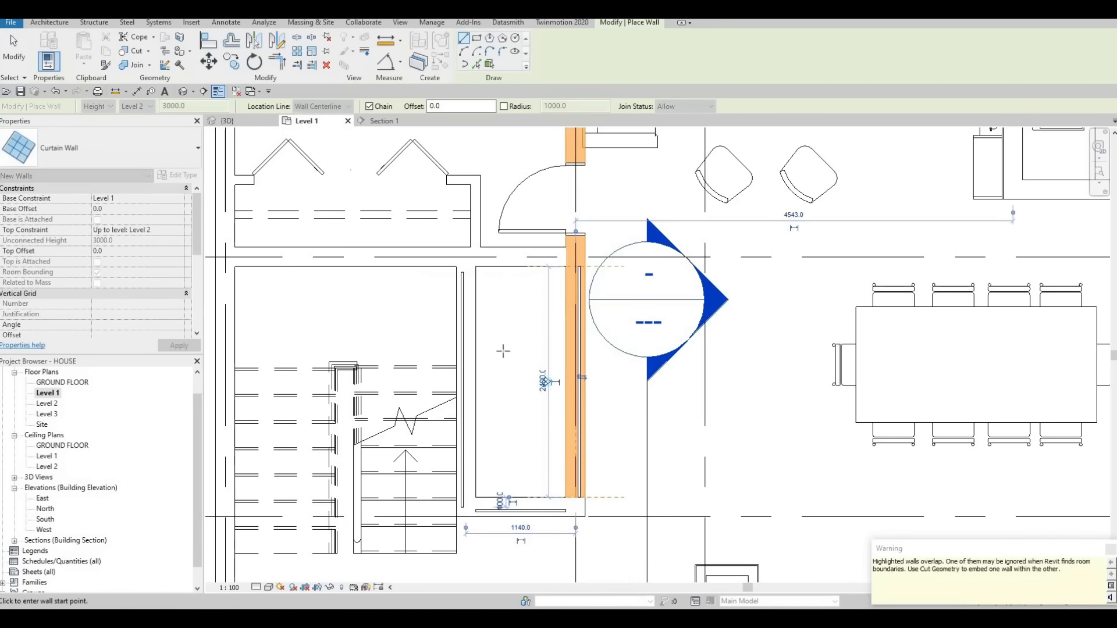
key("Escape")
key("Escape")
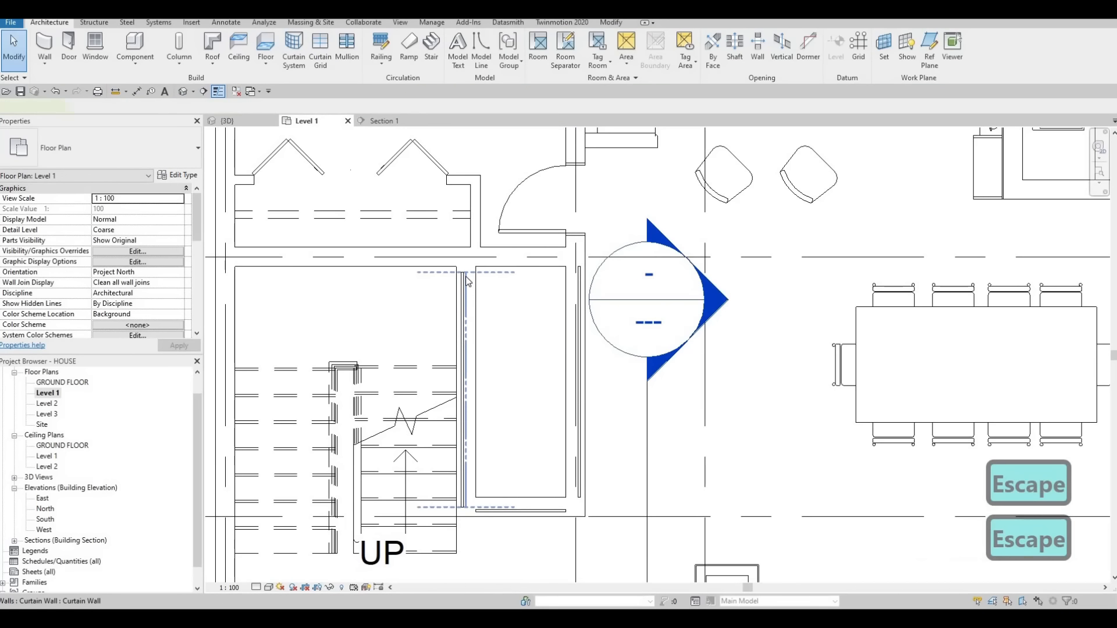
Step: Extend the upper end of the stair-side curtain wall to the face of the interior wall at the closet
left_click(466, 276)
left_click_drag(466, 272, 465, 267)
key("Escape")
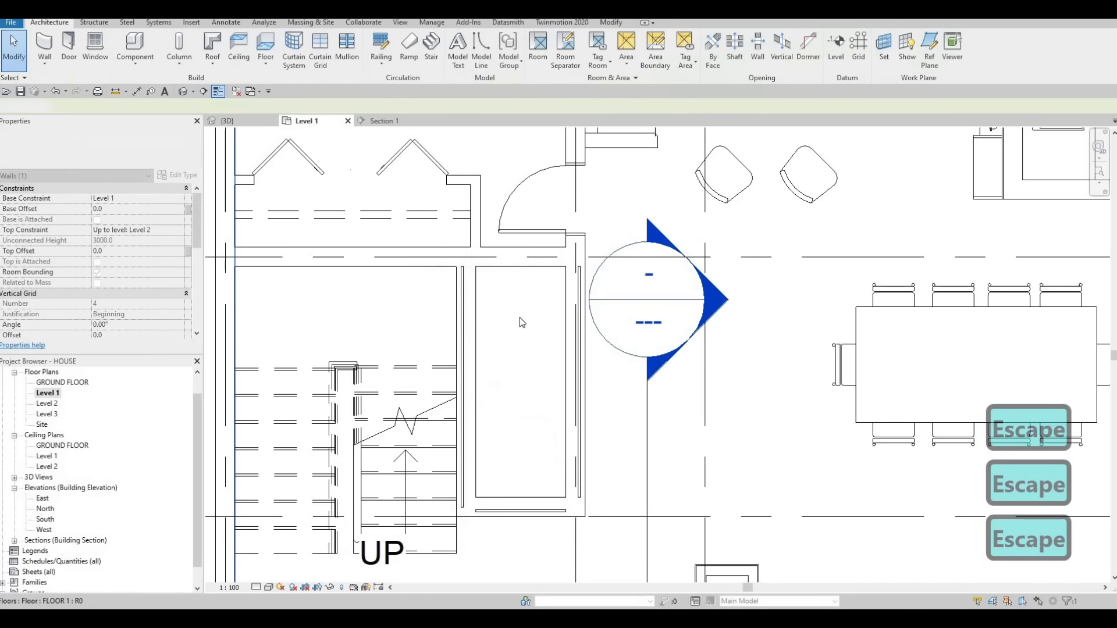
Step: Cut the three interior walls around the space beside the stairs with their overlapping curtain walls using Cut Geometry
middle_click_drag(522, 322, 517, 275)
key("Escape")
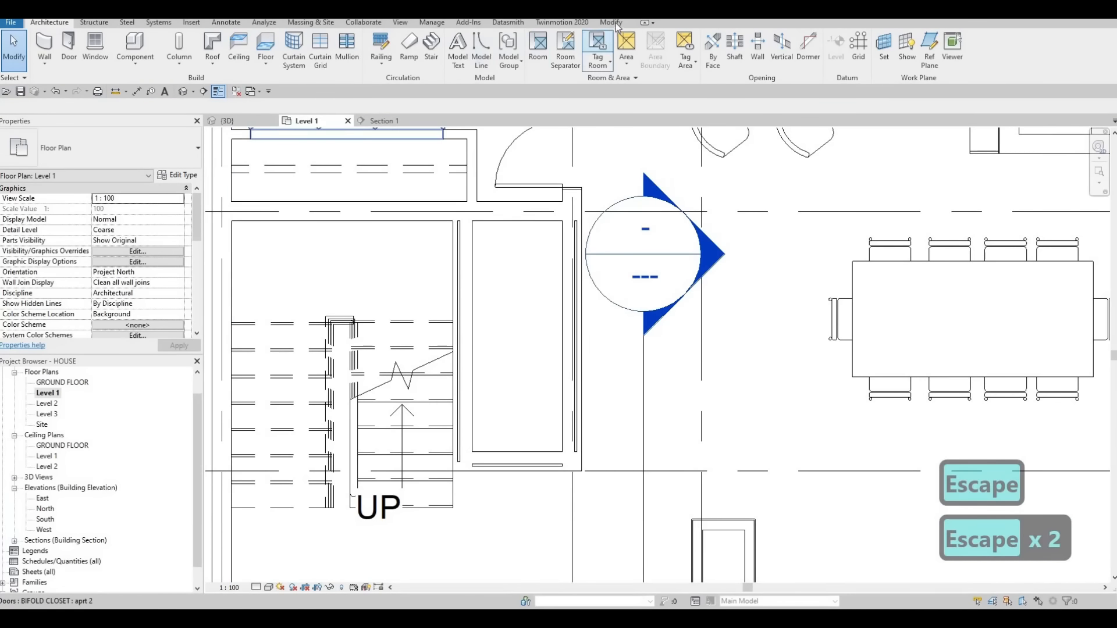
left_click(611, 22)
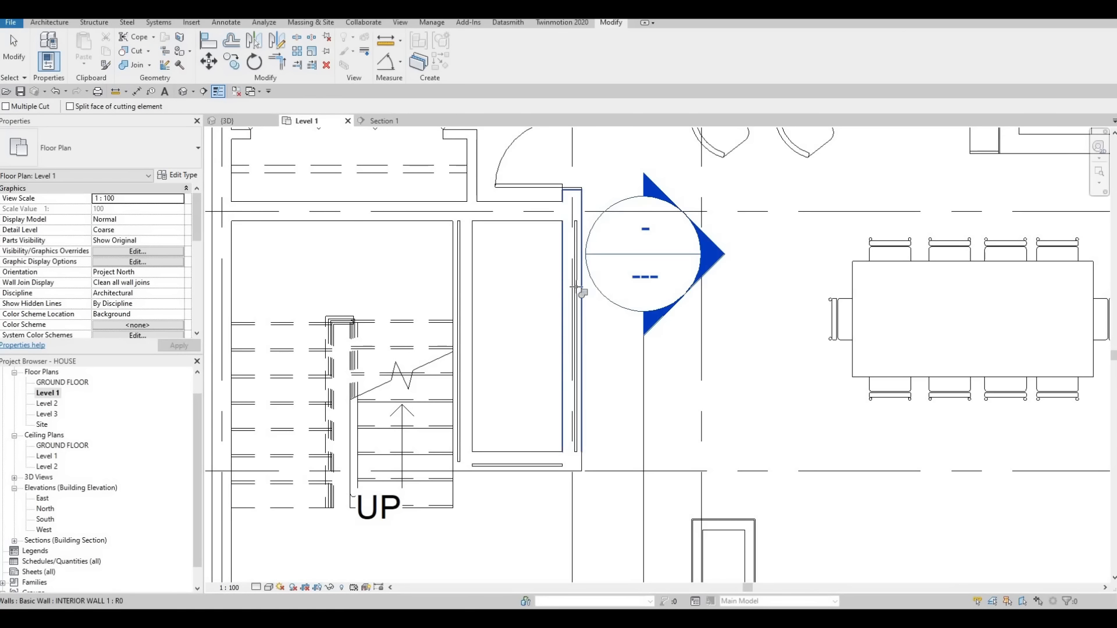
left_click(576, 291)
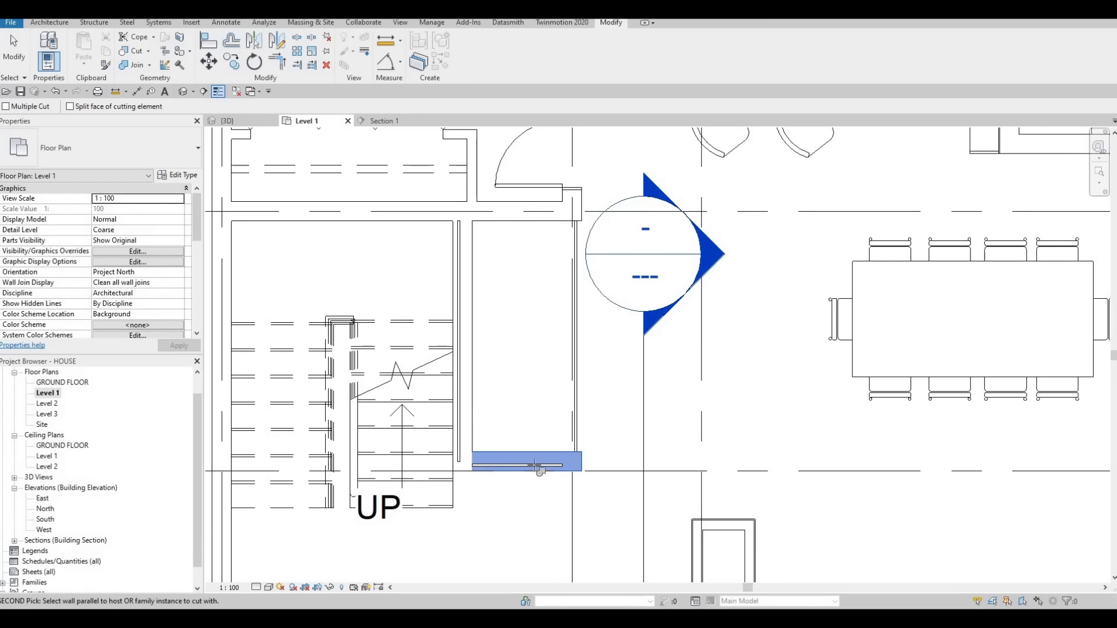
left_click(459, 393)
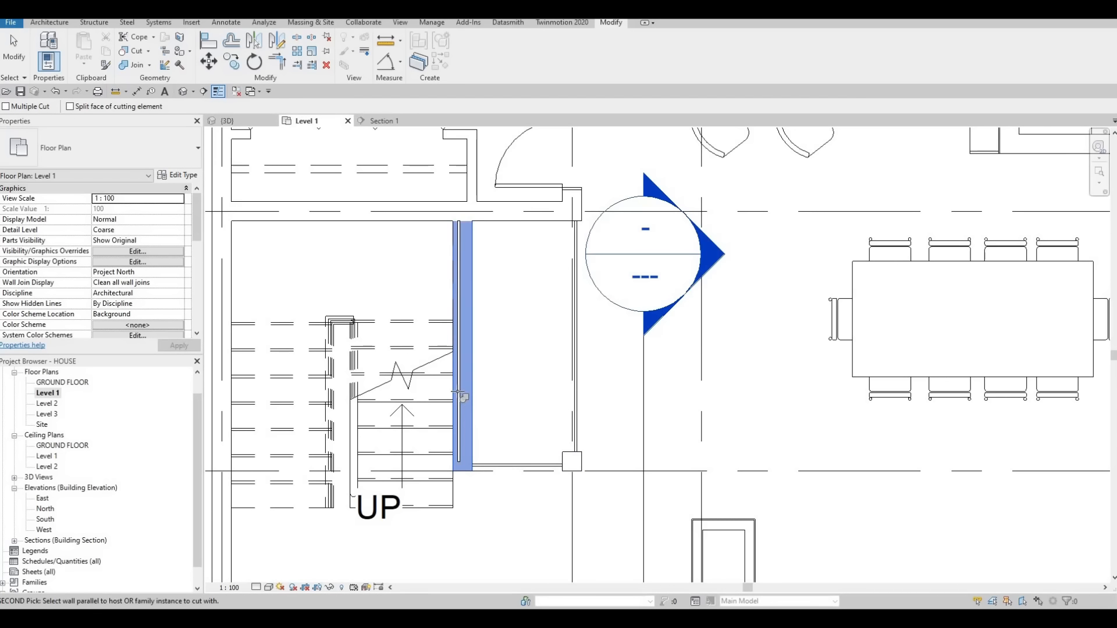
left_click(458, 392)
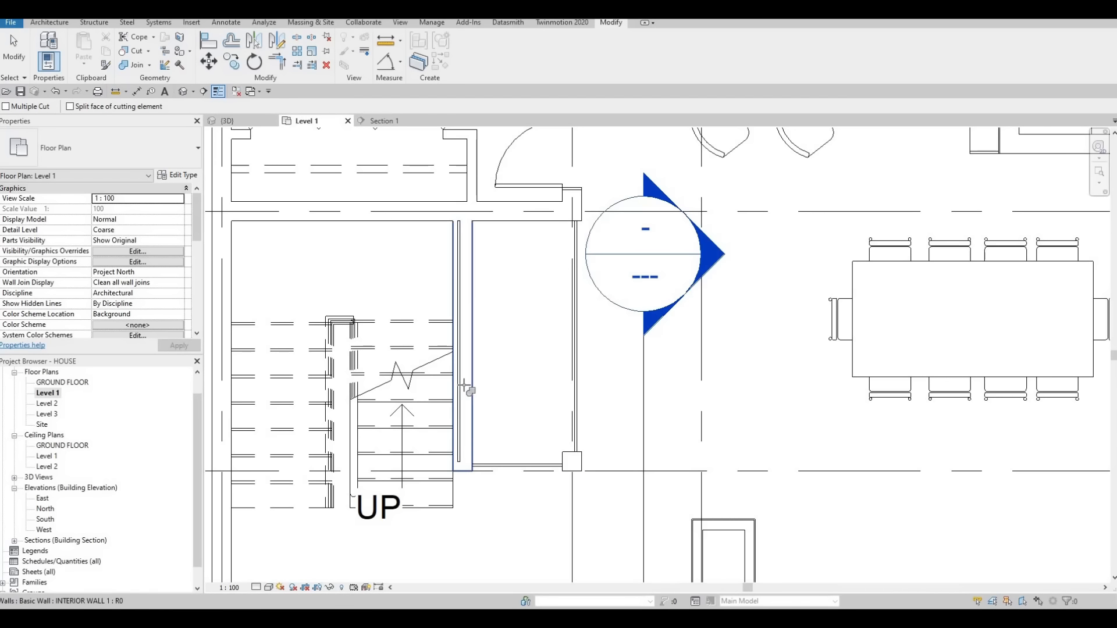
left_click(464, 388)
left_click(461, 367)
key("Escape")
key("Escape")
key("Escape")
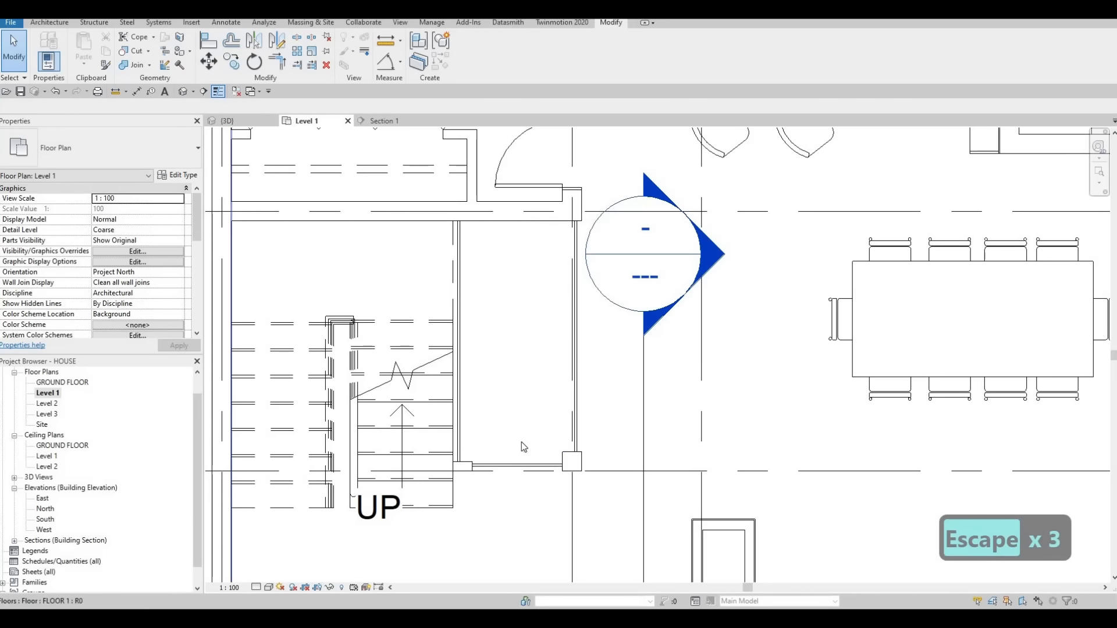
Step: Extend the short curtain wall's dining-side end to the outer wall face, 1140 mm long, and lengthen the adjoining curtain wall to meet it
left_click(523, 465)
scroll(544, 445, "up", 2)
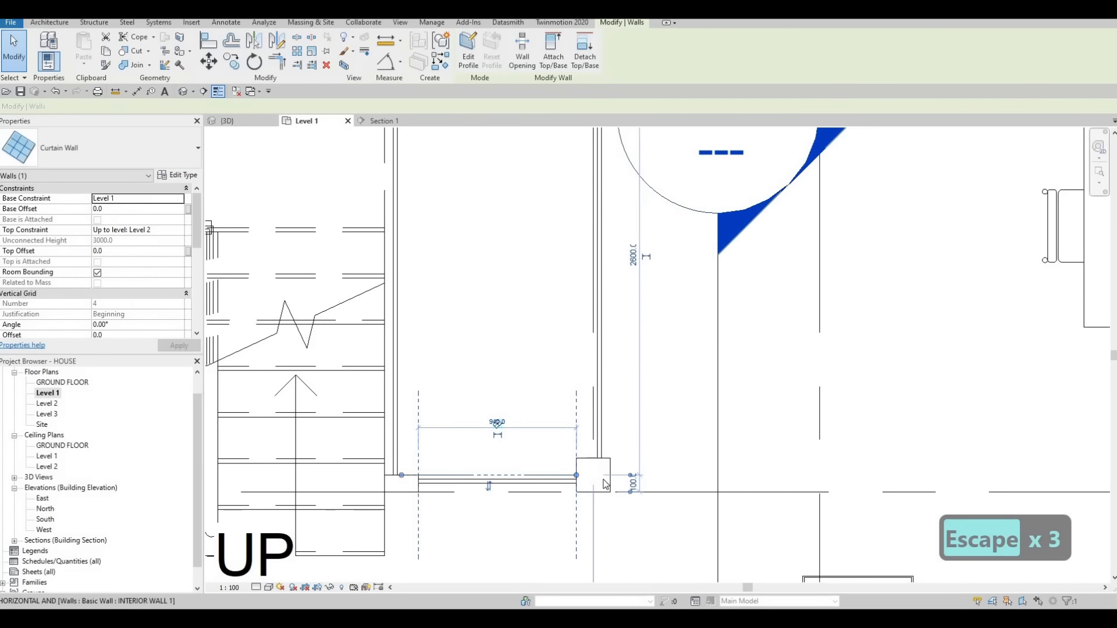
left_click_drag(604, 481, 600, 475)
key("Escape")
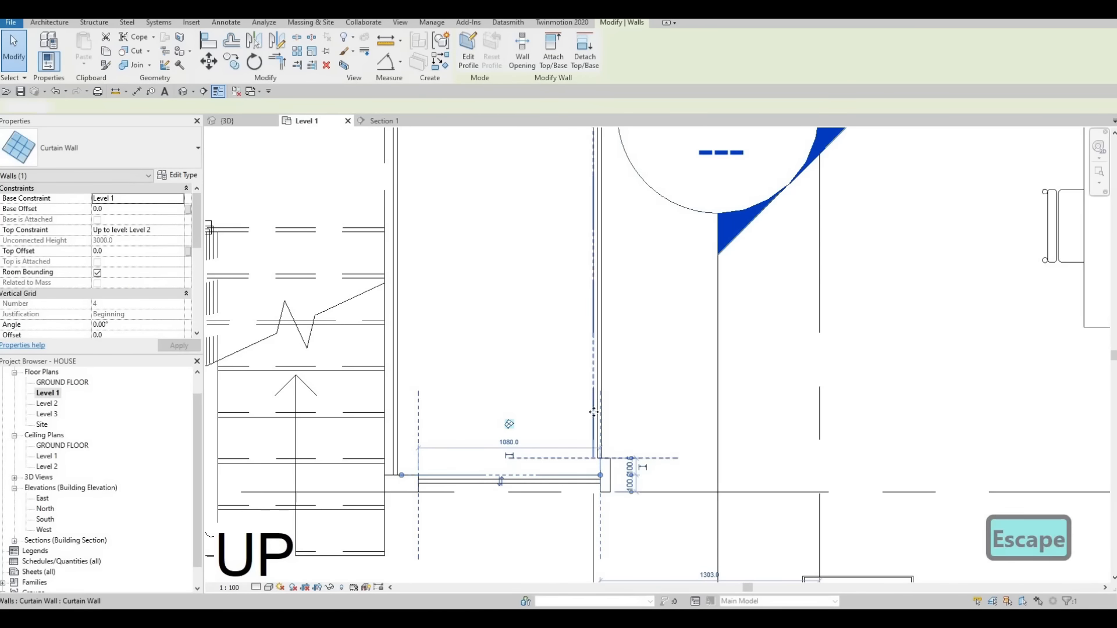
left_click(582, 481)
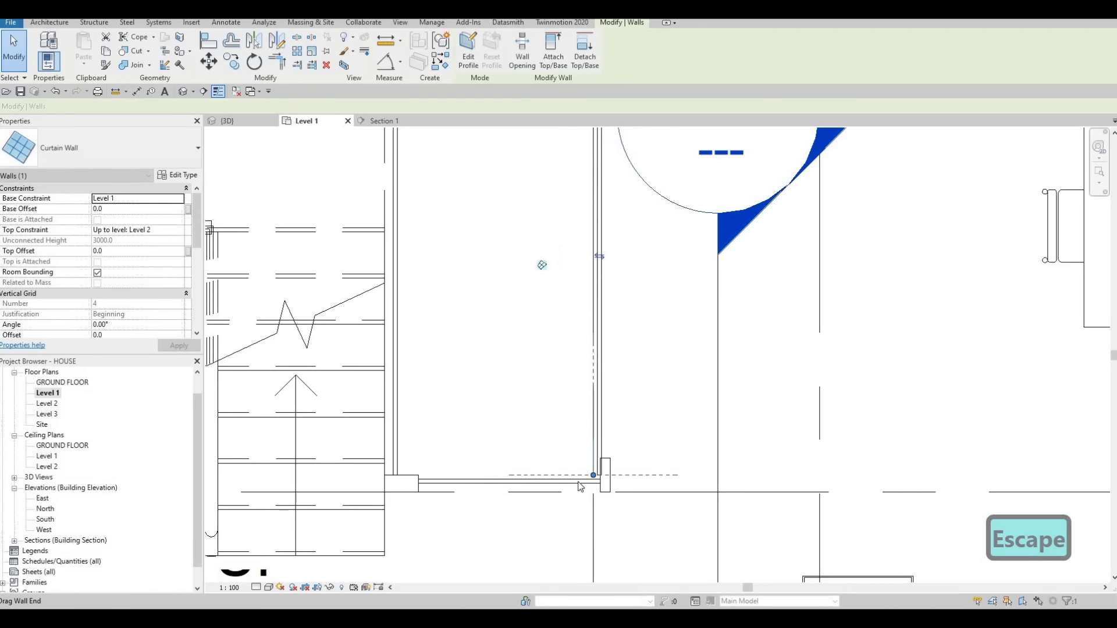
key("Escape")
left_click(597, 479)
left_click_drag(600, 475, 611, 475)
left_click(429, 489)
left_click(419, 477)
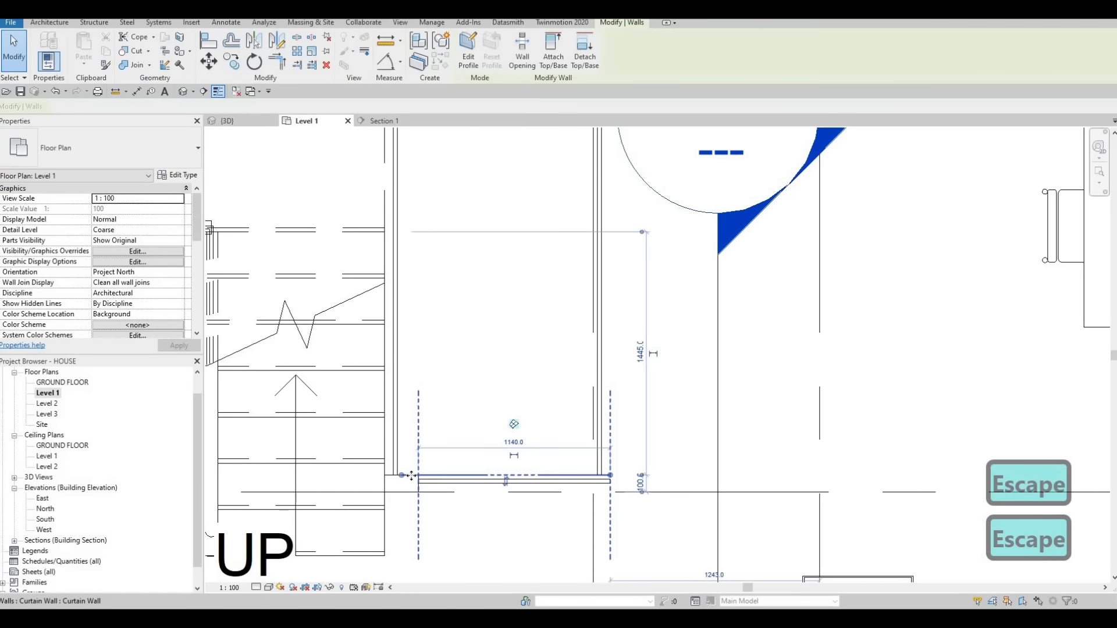
key("Escape")
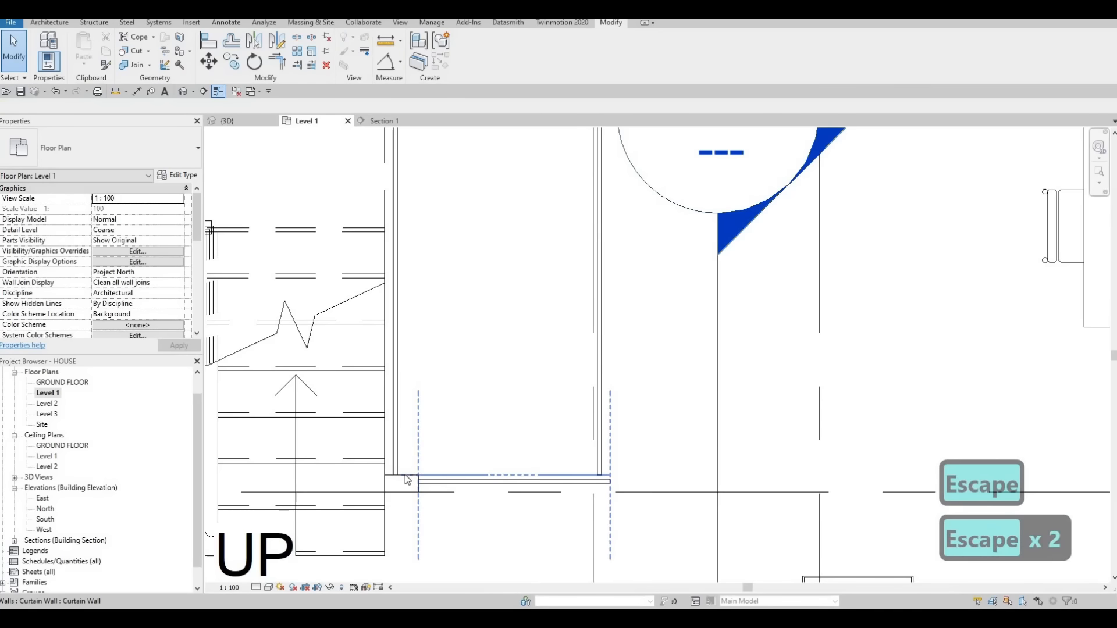
Step: Extend the stair-side curtain wall down to the grid line and the short curtain wall's other end to the stair edge
left_click(406, 476)
mouse_move(401, 475)
left_mouse_down()
mouse_move(385, 476)
mouse_move(402, 492)
left_mouse_up()
key("Escape")
left_click(405, 475)
key("Escape")
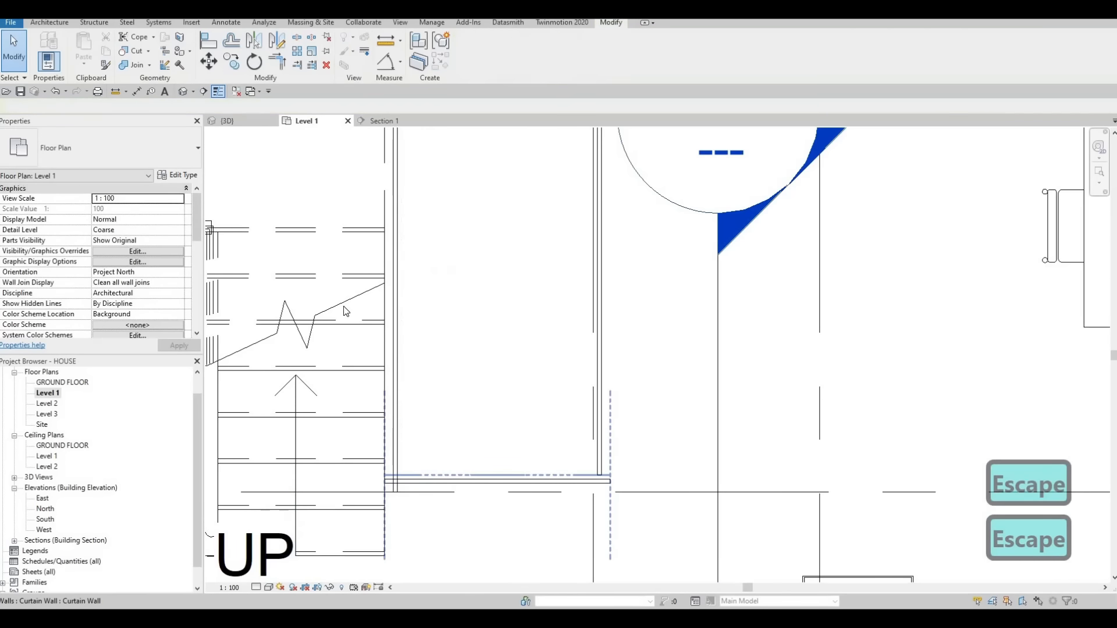
Step: Nudge the short curtain wall four increments outward onto the grid line
left_click(416, 475)
key("Down")
key("Down")
key("Down")
key("Down")
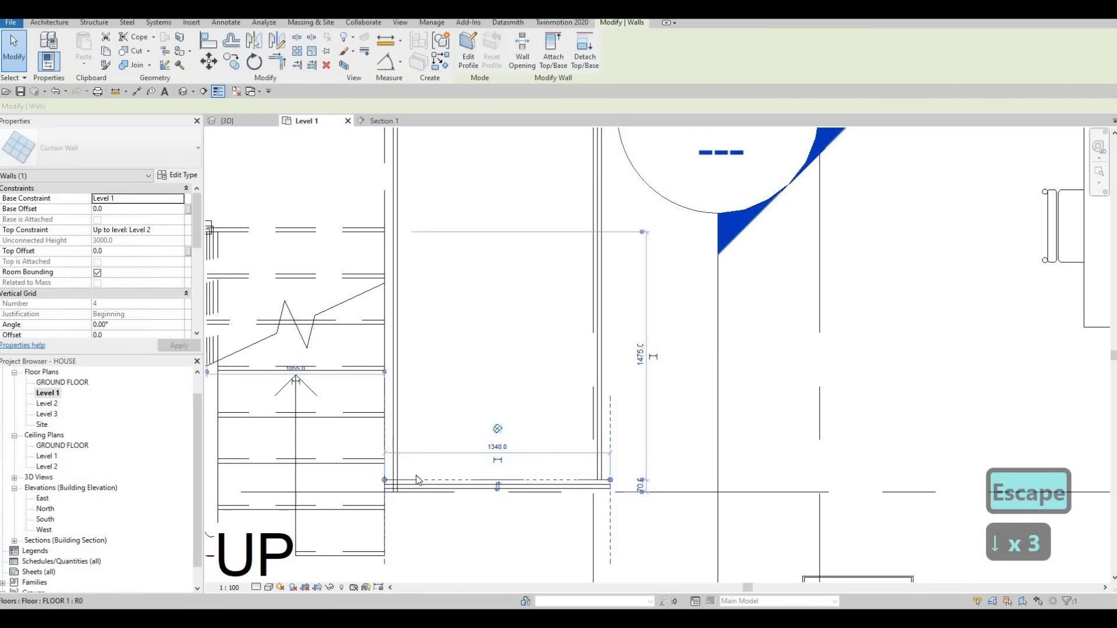
Step: Try nudging the stair-side curtain wall downward one increment, and undo that change
left_click(396, 465)
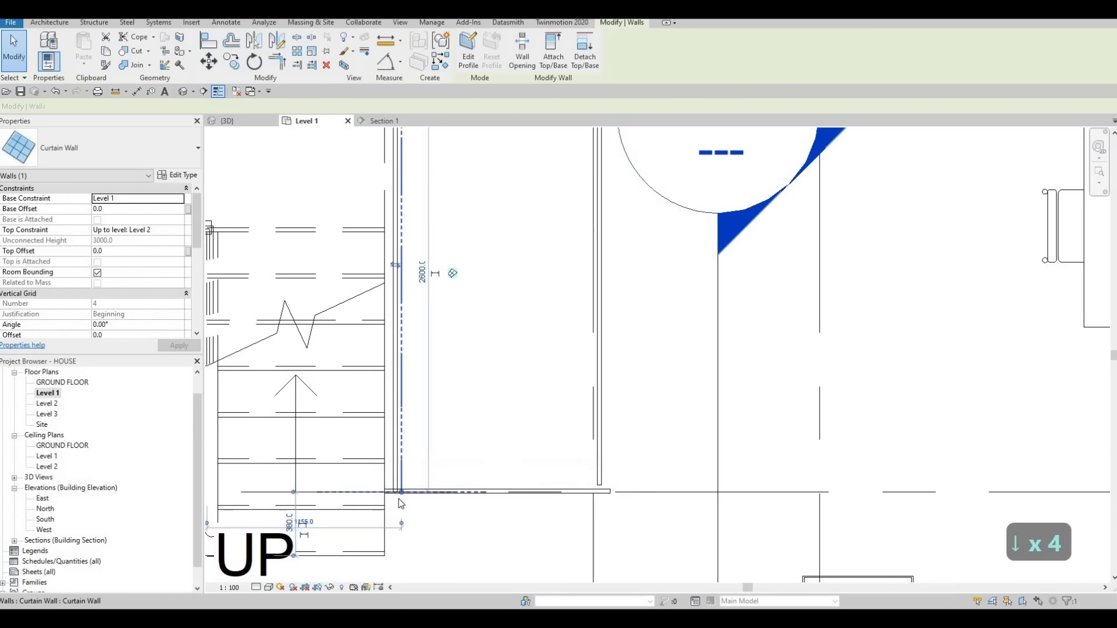
key("Down")
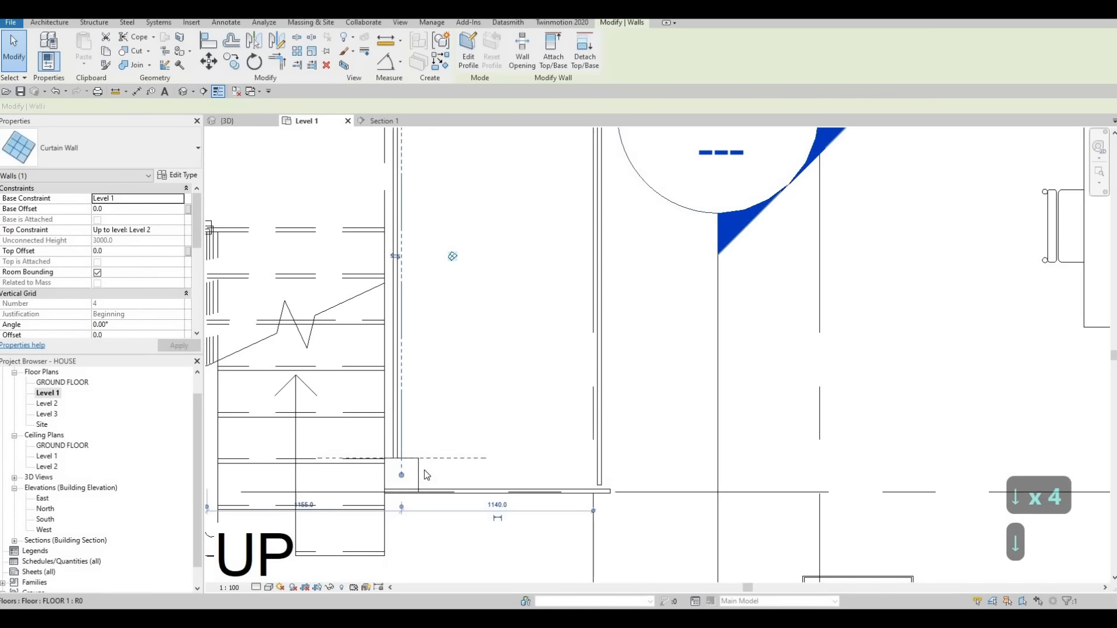
key("ctrl+z")
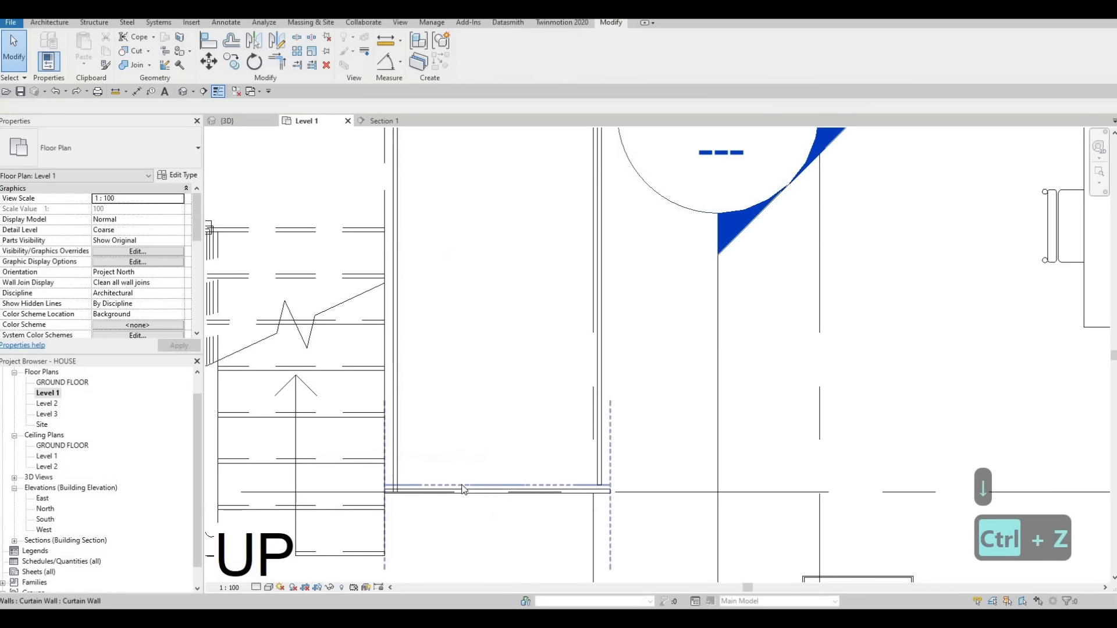
key("Escape")
key("Escape")
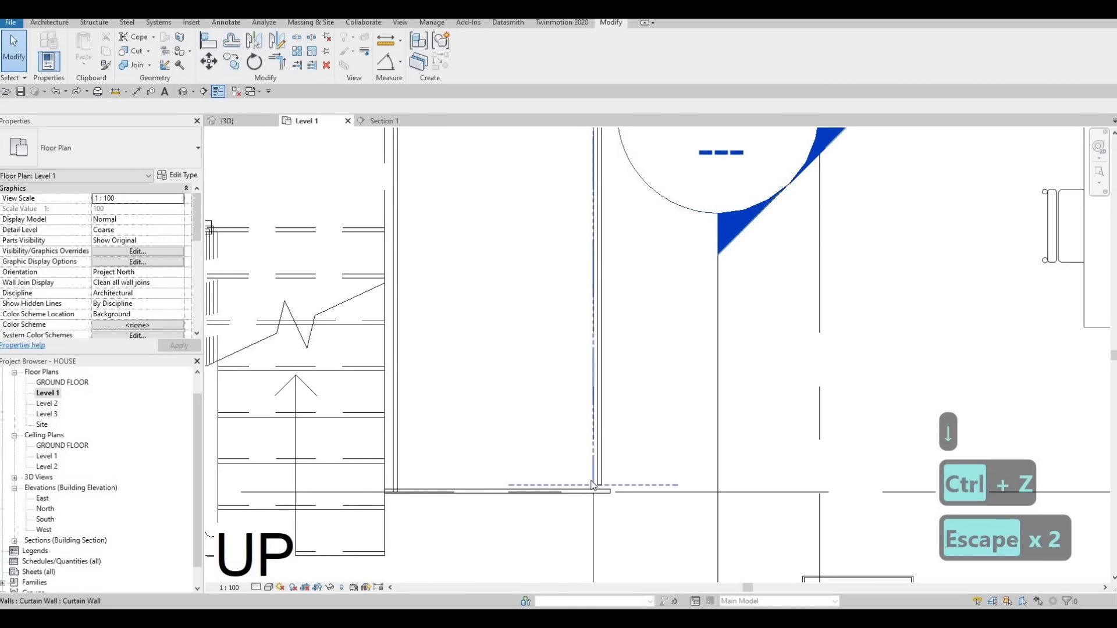
Step: Extend the lower end of the dining-side curtain wall to meet the short curtain wall at the corner
left_click(592, 481)
scroll(591, 481, "up", 3)
left_click_drag(596, 488, 596, 495)
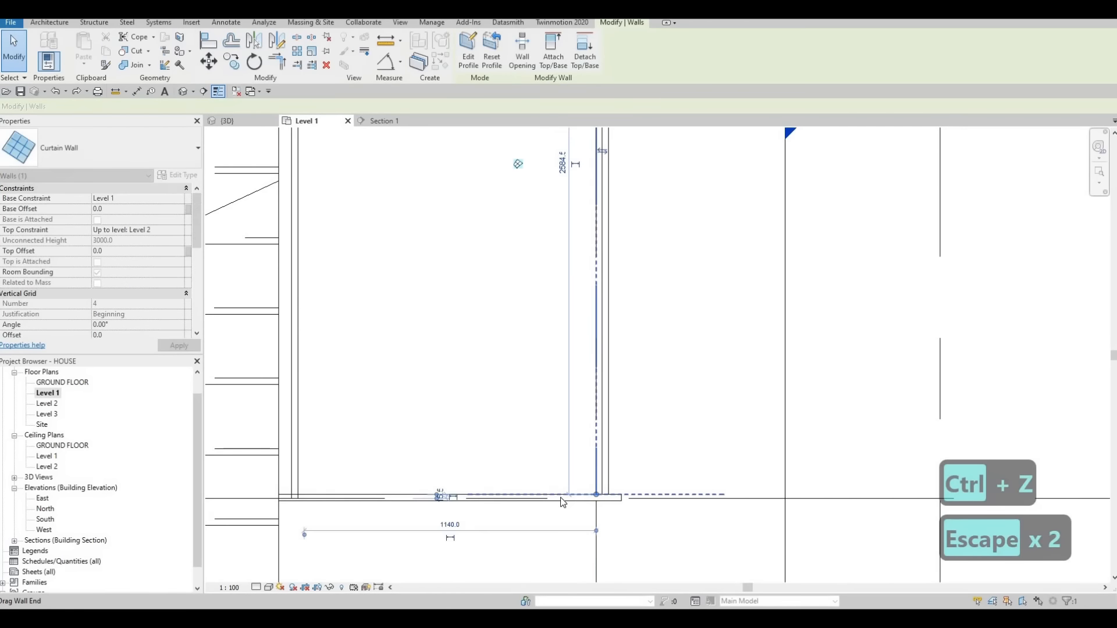
key("Escape")
left_click(589, 501)
key("Escape")
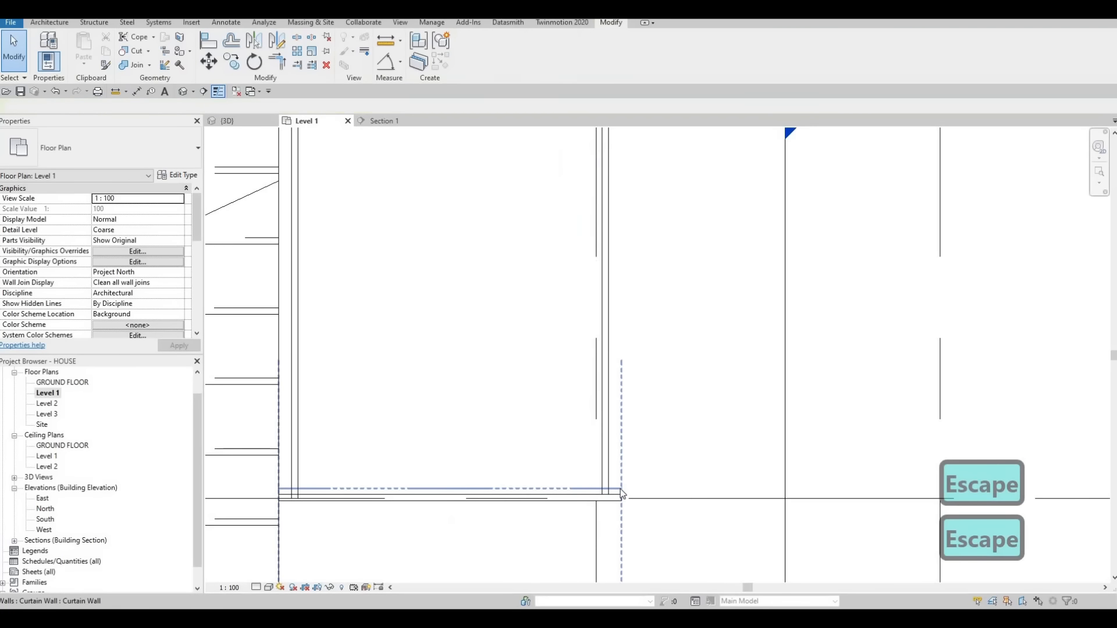
left_click(613, 490)
left_click_drag(620, 490, 621, 490)
key("Escape")
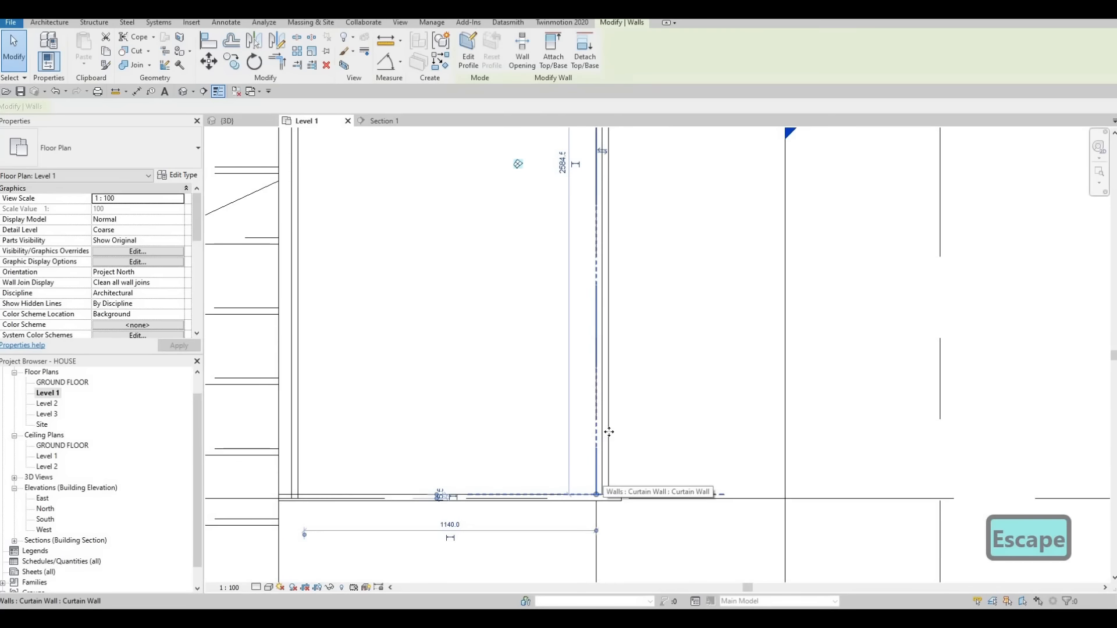
Step: Nudge the dining-side curtain wall five increments outward, flush with the end of the short curtain wall
left_click(608, 432)
key("Right")
key("Right")
key("Right")
key("Right")
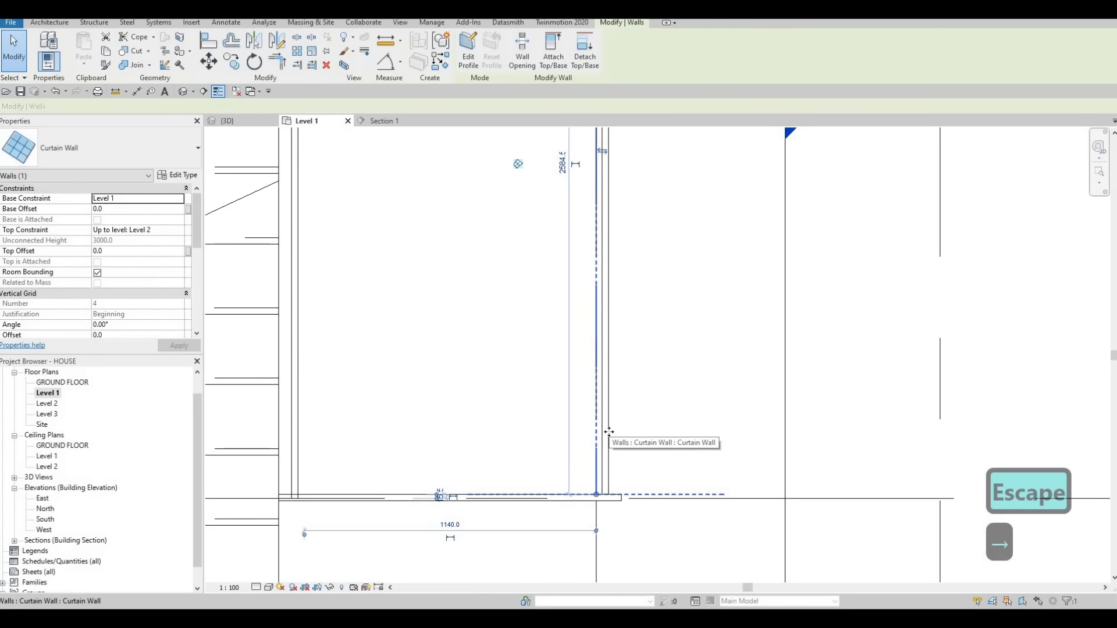
key("Right")
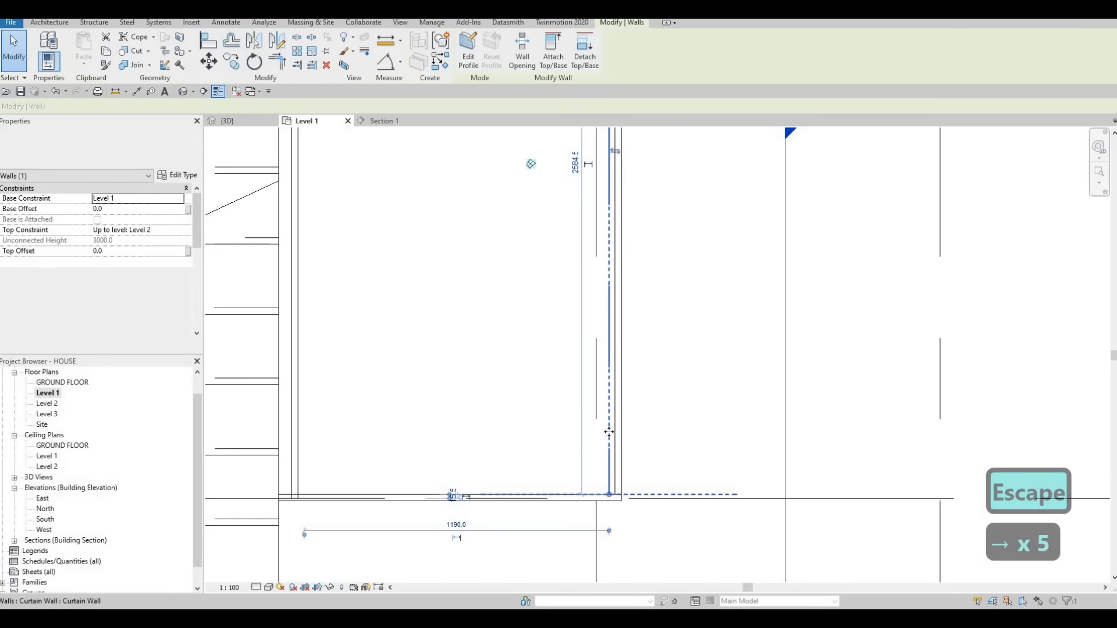
scroll(411, 433, "down", 1)
key("Escape")
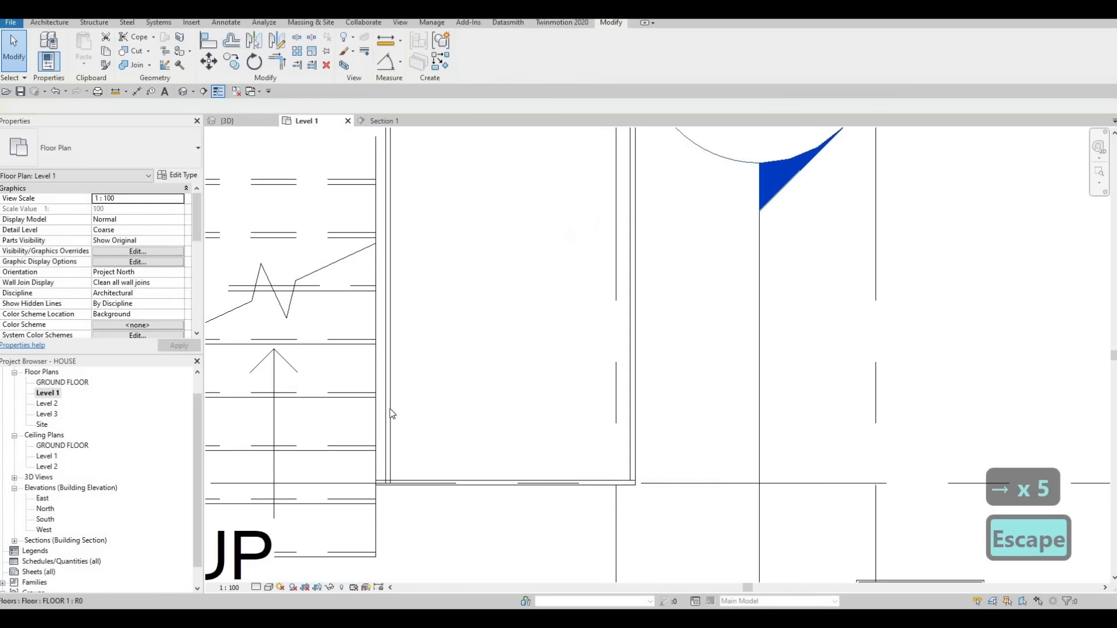
Step: Nudge the stair-side curtain wall five increments toward the stairs, flush with the stair edge
left_click(391, 411)
key("Left")
key("Left")
key("Left")
key("Left")
key("Left")
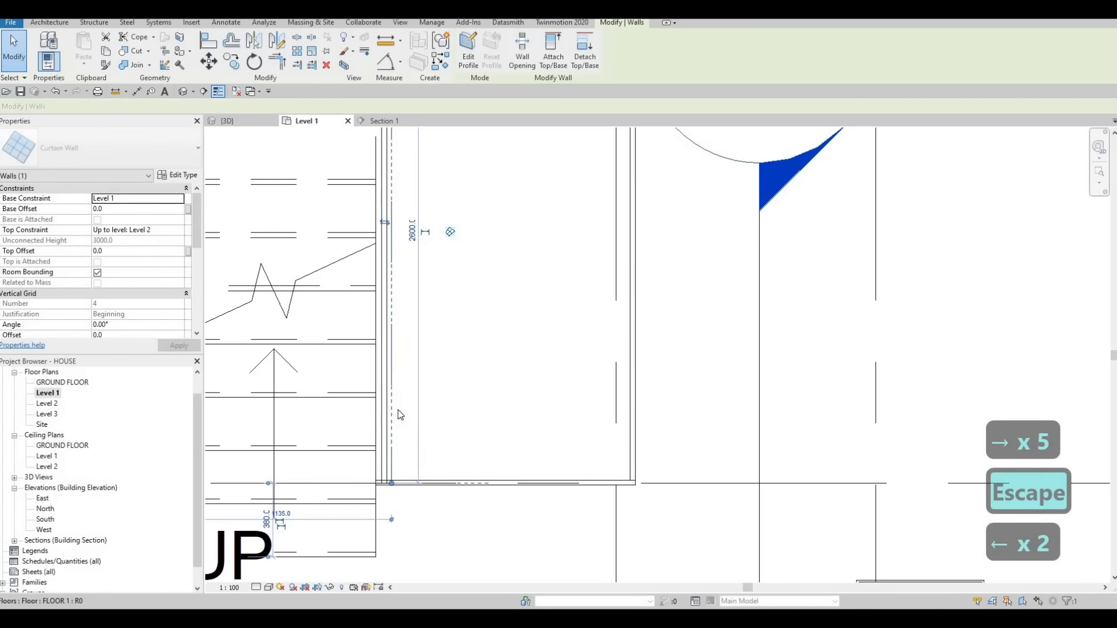
scroll(424, 404, "down", 1)
scroll(424, 404, "down", 1)
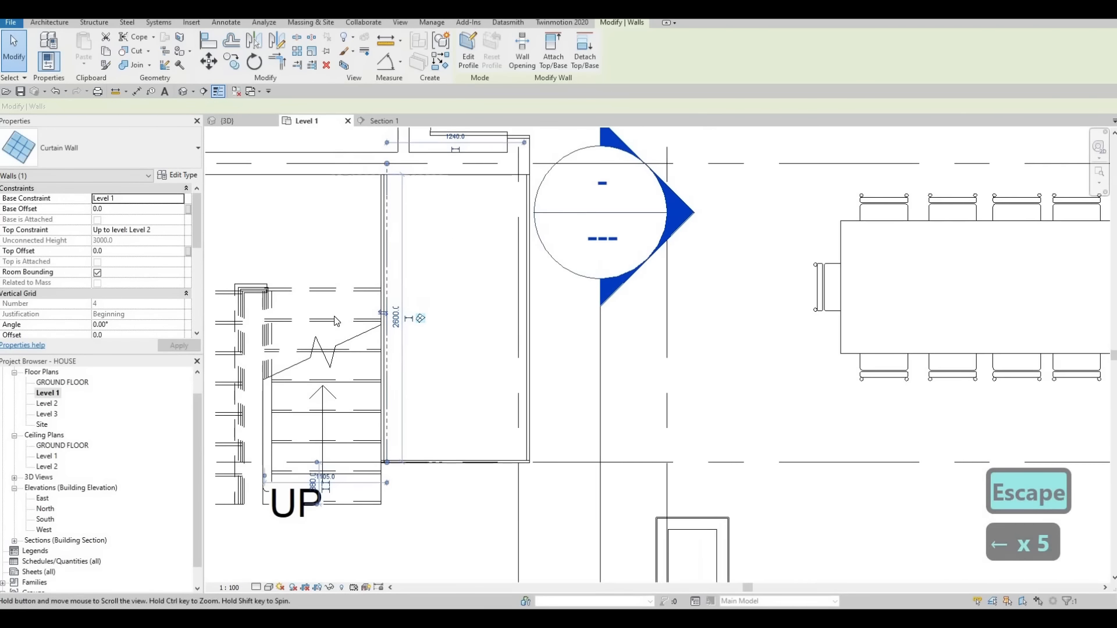
Step: In the 3D view, lower the top of the dining-side curtain wall to a top offset of about -209 mm from Level 2
key("Escape")
key("Escape")
key("Escape")
key("Escape")
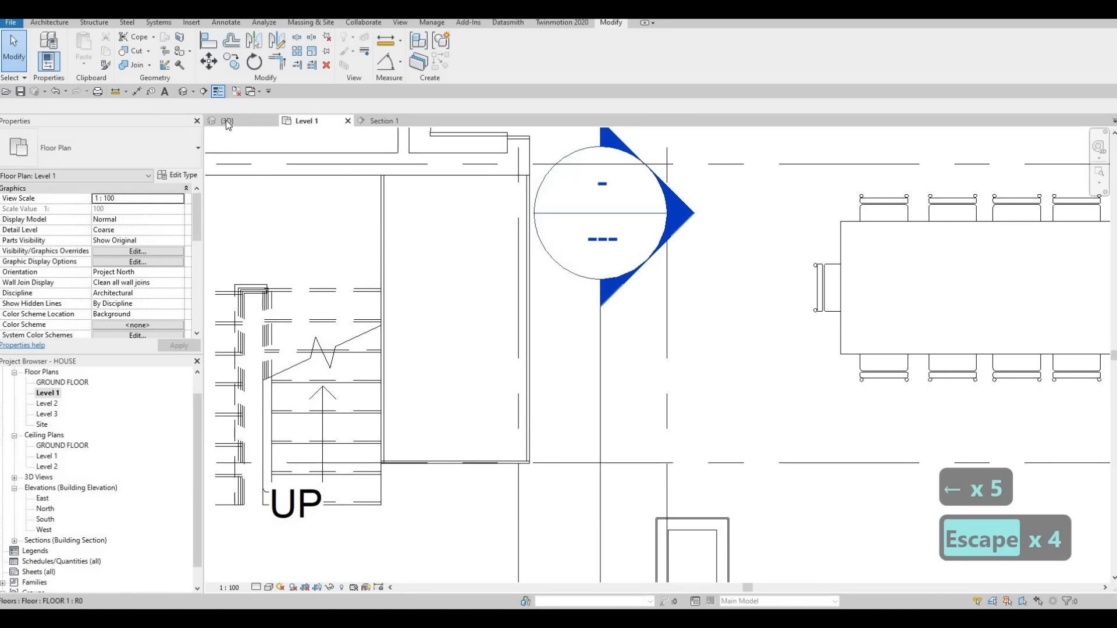
left_click(227, 121)
middle_click_drag(491, 355, 543, 402, "shift")
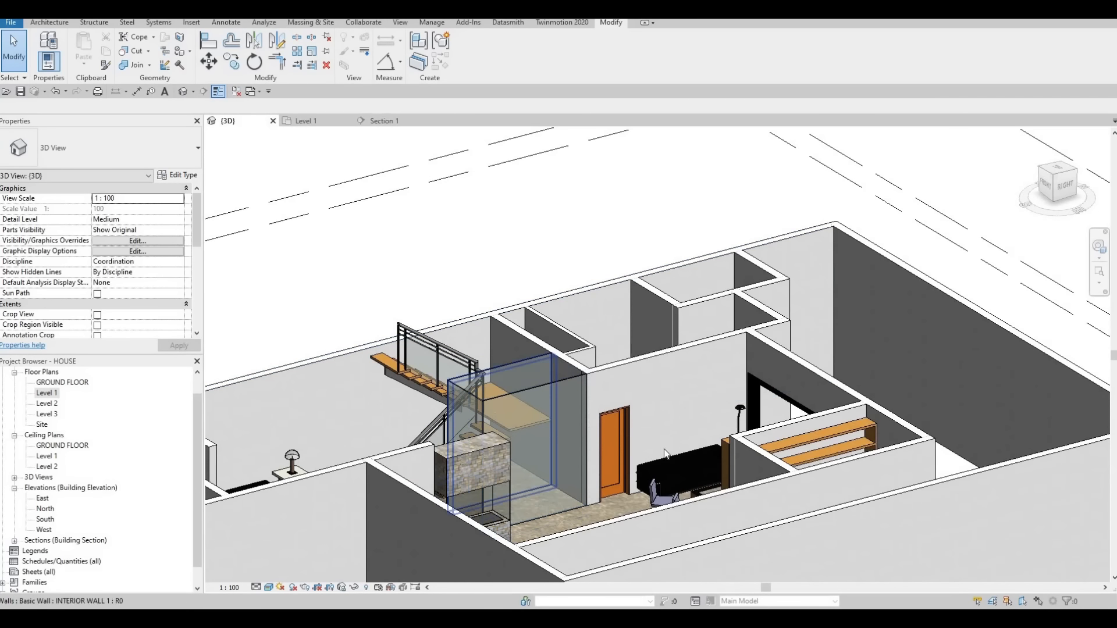
middle_click_drag(665, 453, 522, 411, "shift")
left_click(522, 411)
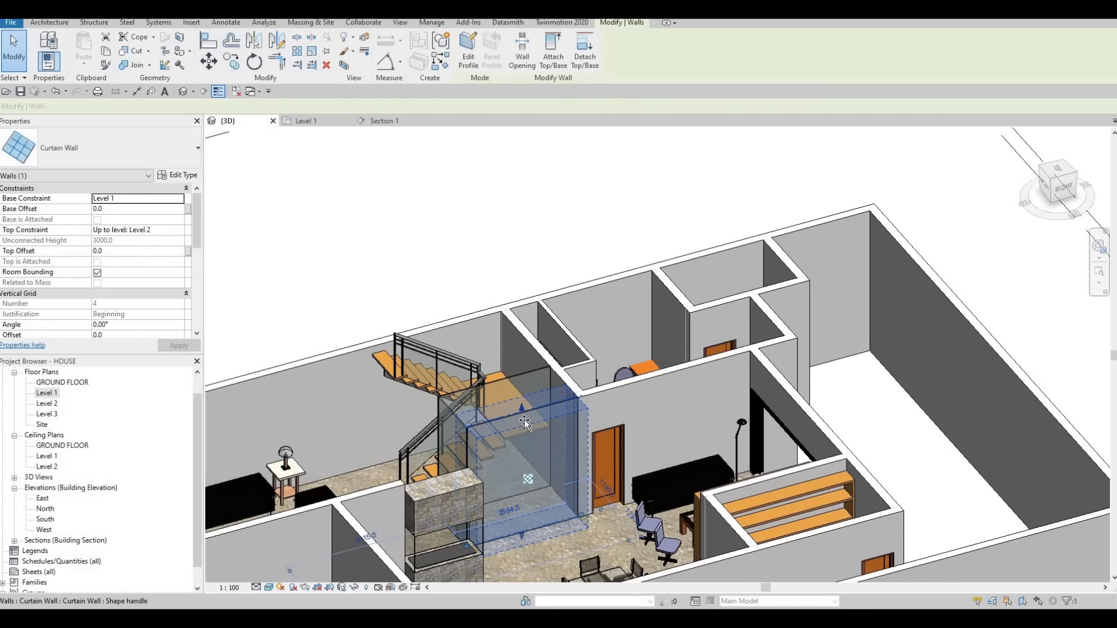
left_click_drag(524, 422, 526, 421)
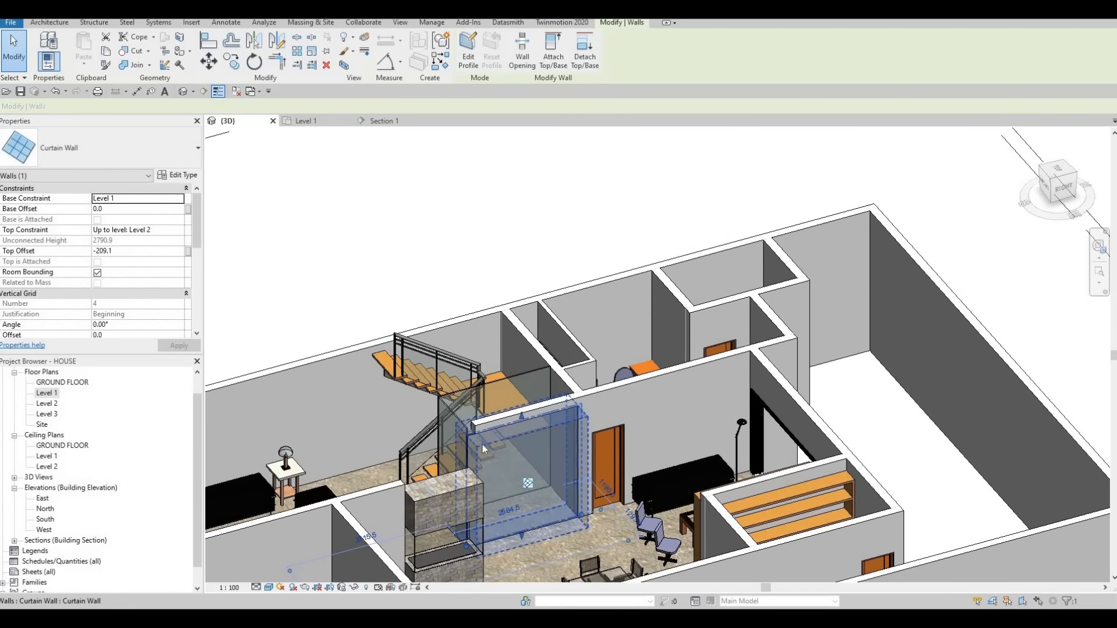
Step: Lower the tops of the short and stair-side curtain walls to match the dining-side curtain wall's lowered top, about 209 mm below Level 2
middle_click_drag(413, 438, 459, 441, "shift")
left_click(463, 445)
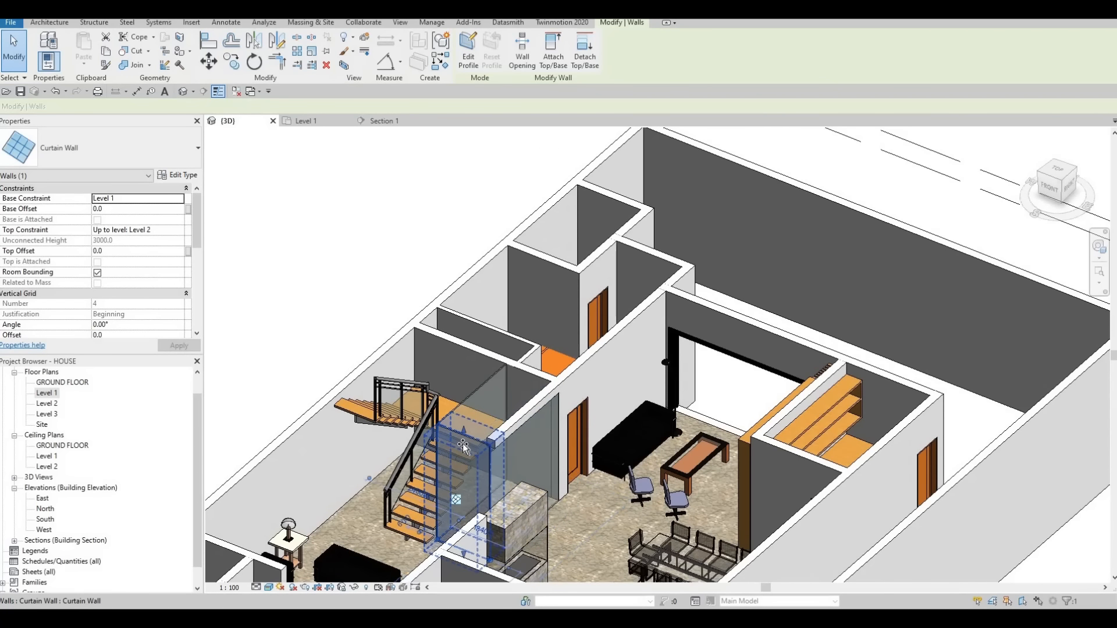
left_click_drag(462, 445, 453, 418)
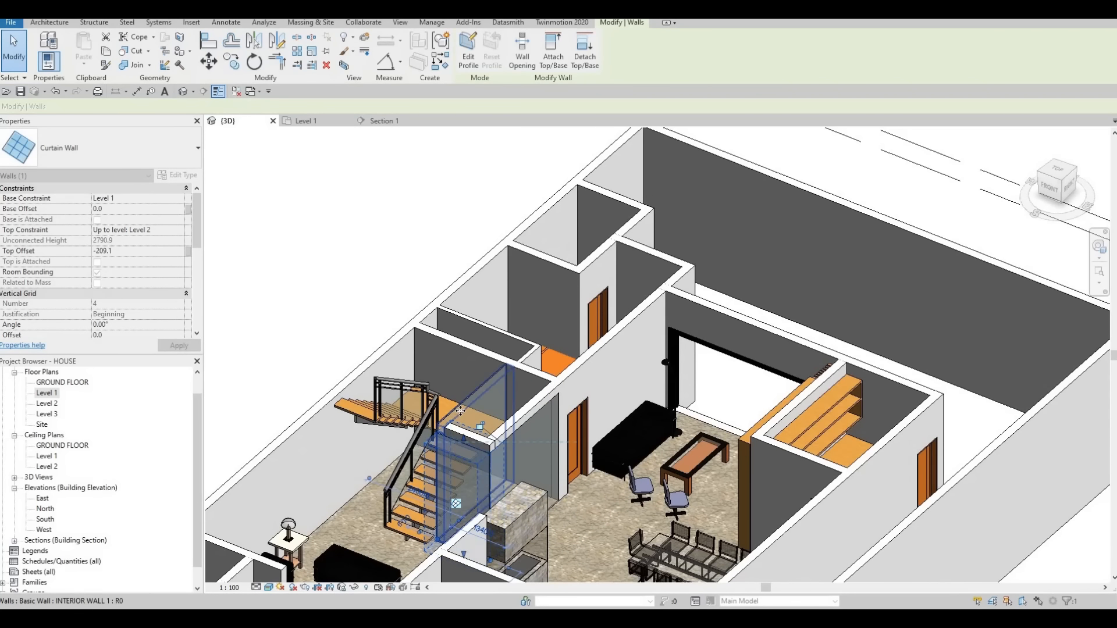
left_click(474, 396)
left_click_drag(473, 407, 453, 409)
key("Escape")
Step: Examine the curtain wall enclosure beside the stairs and the wall strip above the glass from several angles
scroll(486, 425, "down", 2)
middle_click_drag(485, 425, 617, 412, "shift")
middle_click_drag(338, 412, 482, 469, "shift")
scroll(483, 469, "up", 4)
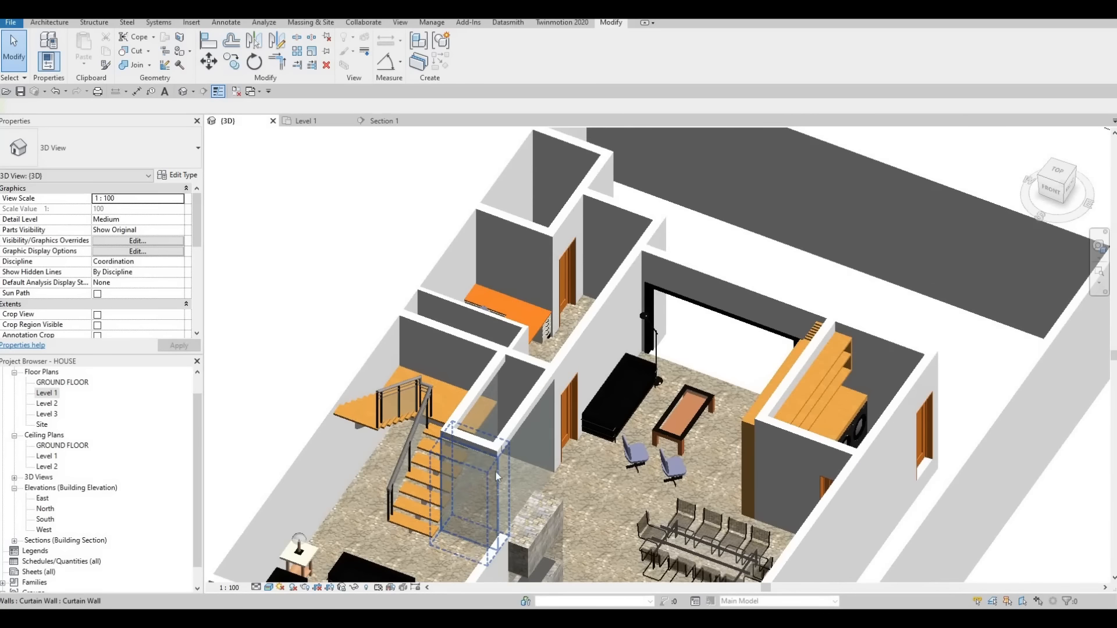
key("Escape")
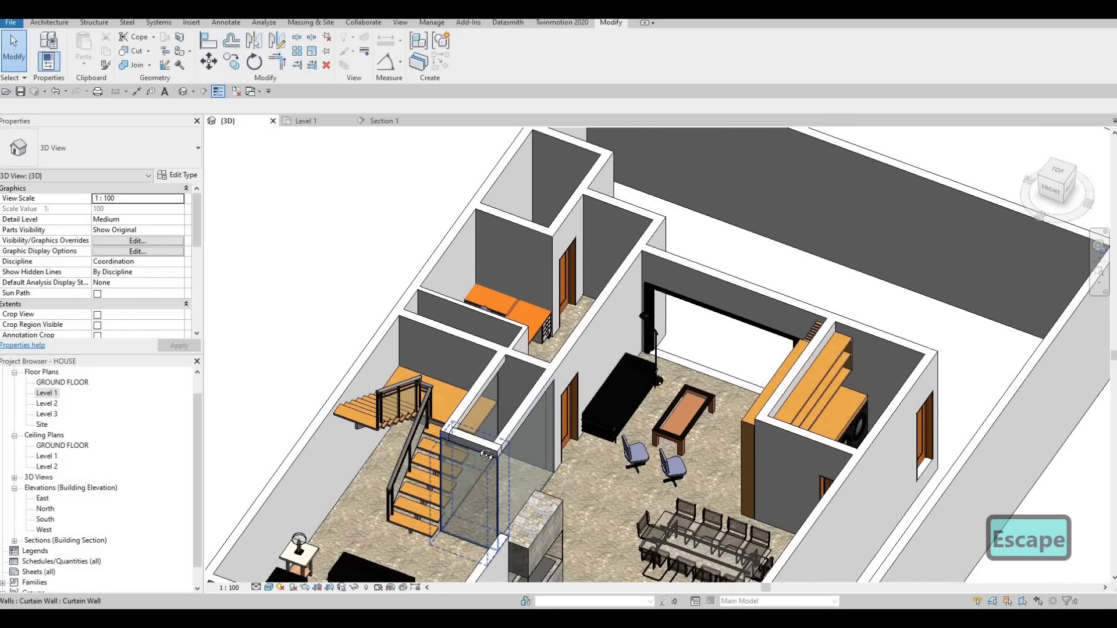
middle_click_drag(511, 476, 529, 420, "shift")
scroll(530, 420, "up", 2)
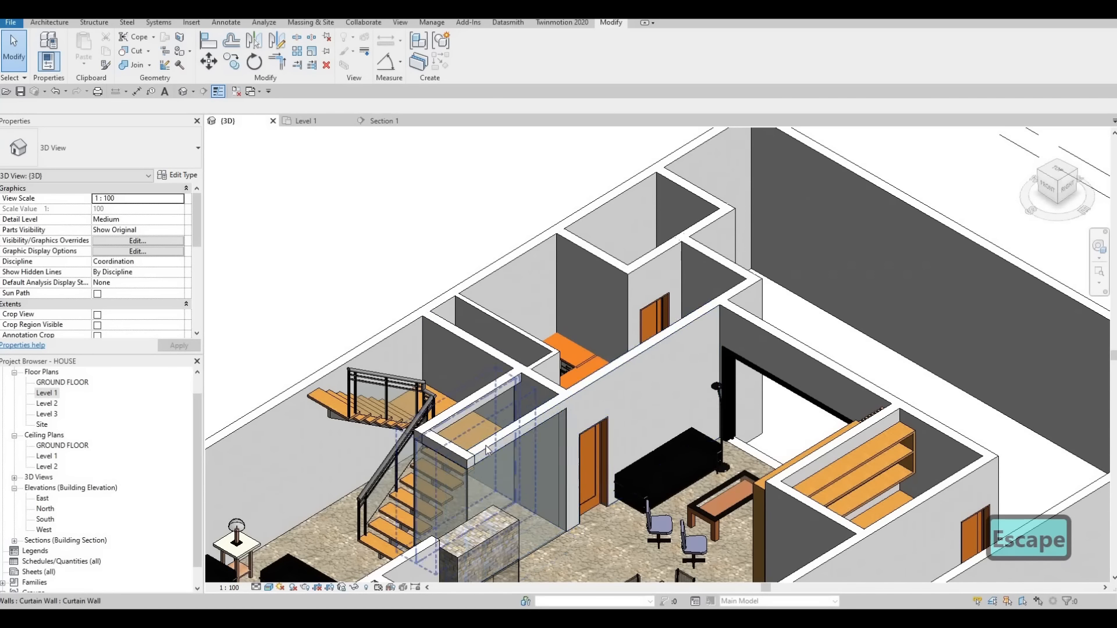
scroll(428, 441, "down", 1)
middle_click_drag(490, 507, 566, 491)
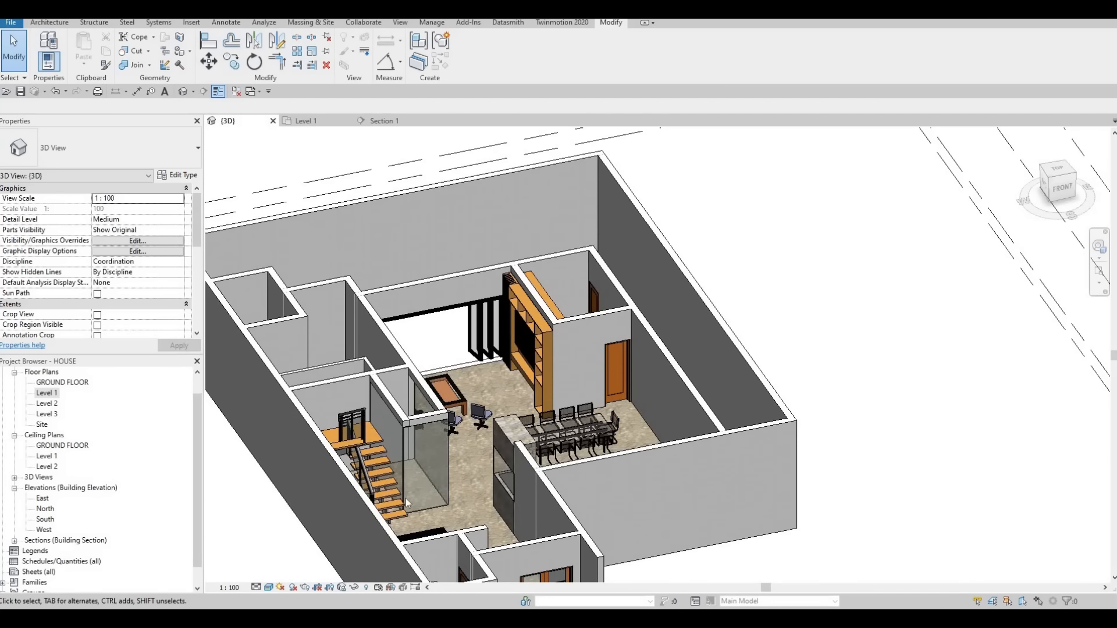
Step: Raise the bottom edge of the dining-side curtain wall to a base offset of about 192 mm
middle_click_drag(444, 499, 482, 518, "shift")
scroll(463, 458, "up", 8)
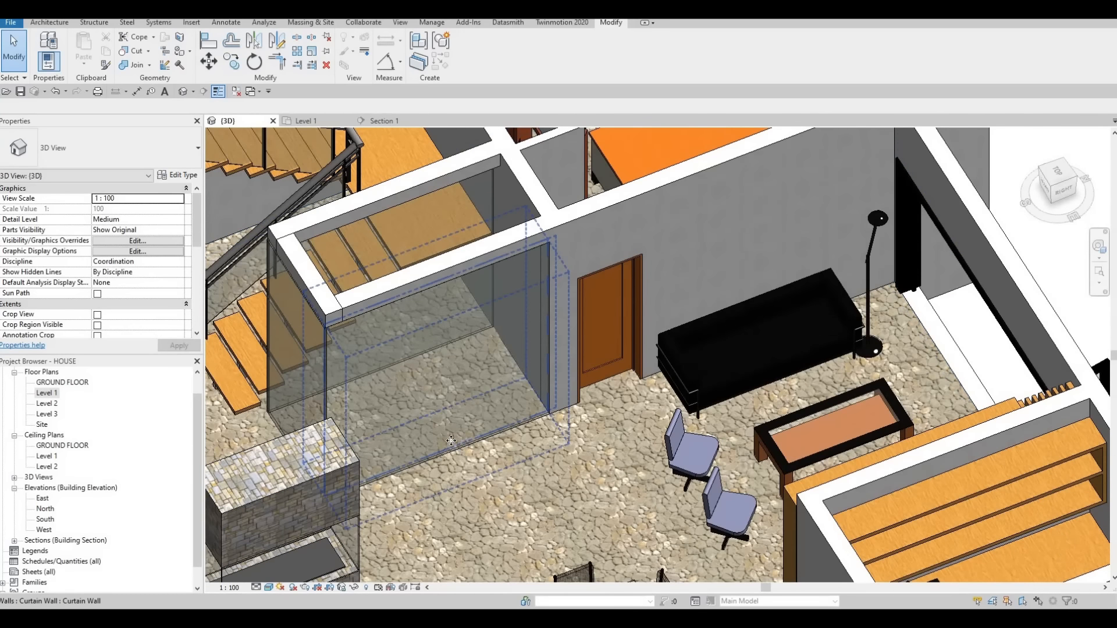
left_click(437, 451)
left_click_drag(438, 451, 437, 437)
middle_click_drag(411, 507, 507, 427)
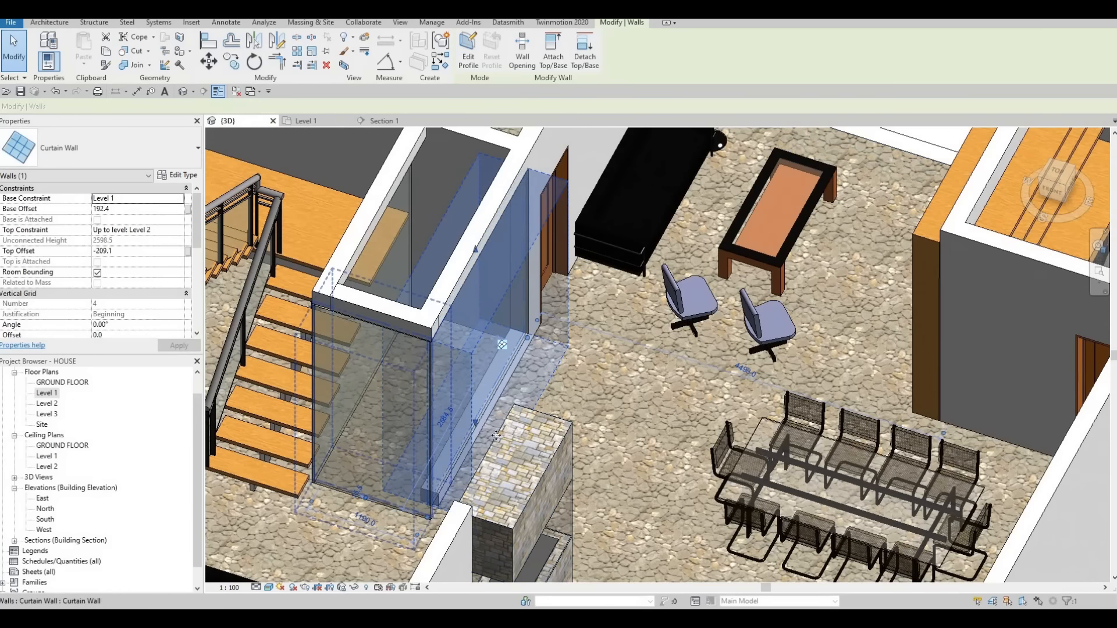
key("Escape")
key("Escape")
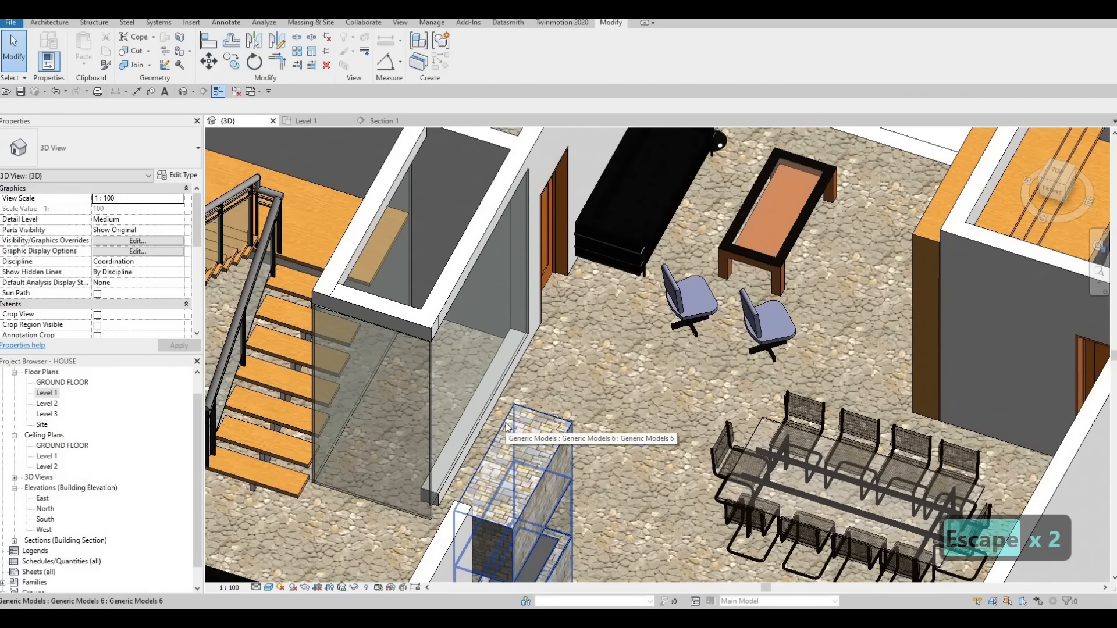
Step: Align the bottom edges of the short and stair-side curtain walls with the raised bottom edge of the dining-side curtain wall
key("a")
key("l")
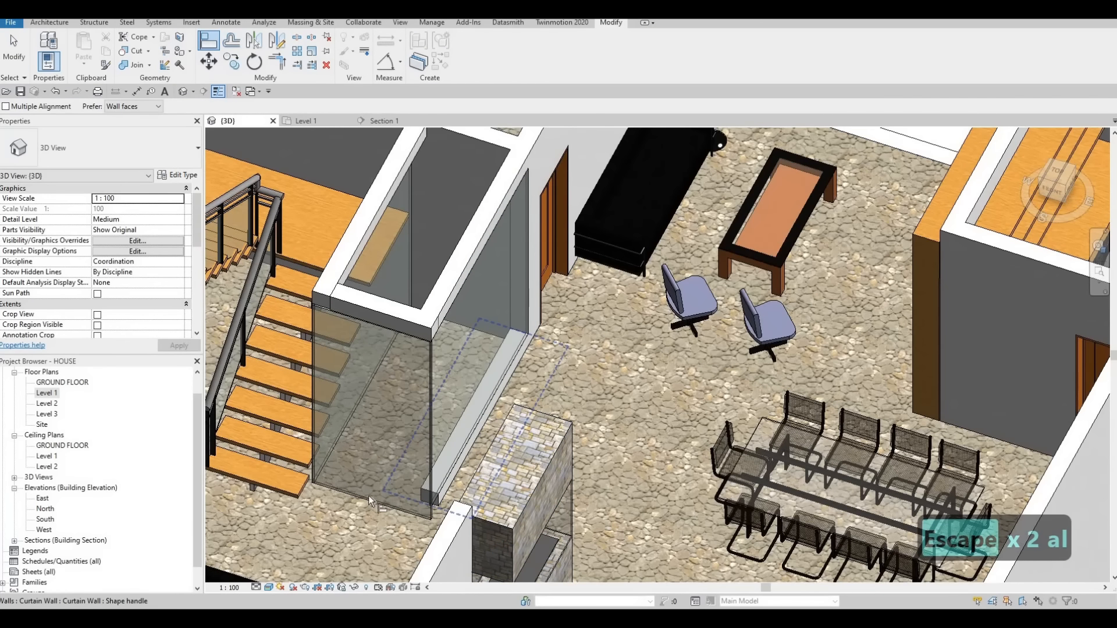
left_click(345, 441)
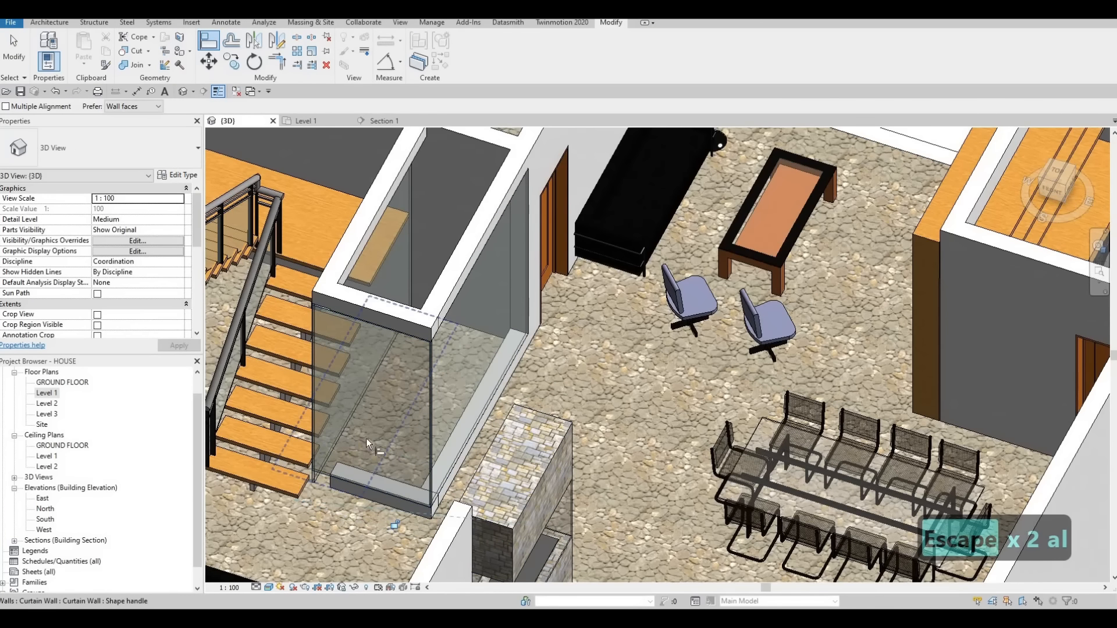
key("Escape")
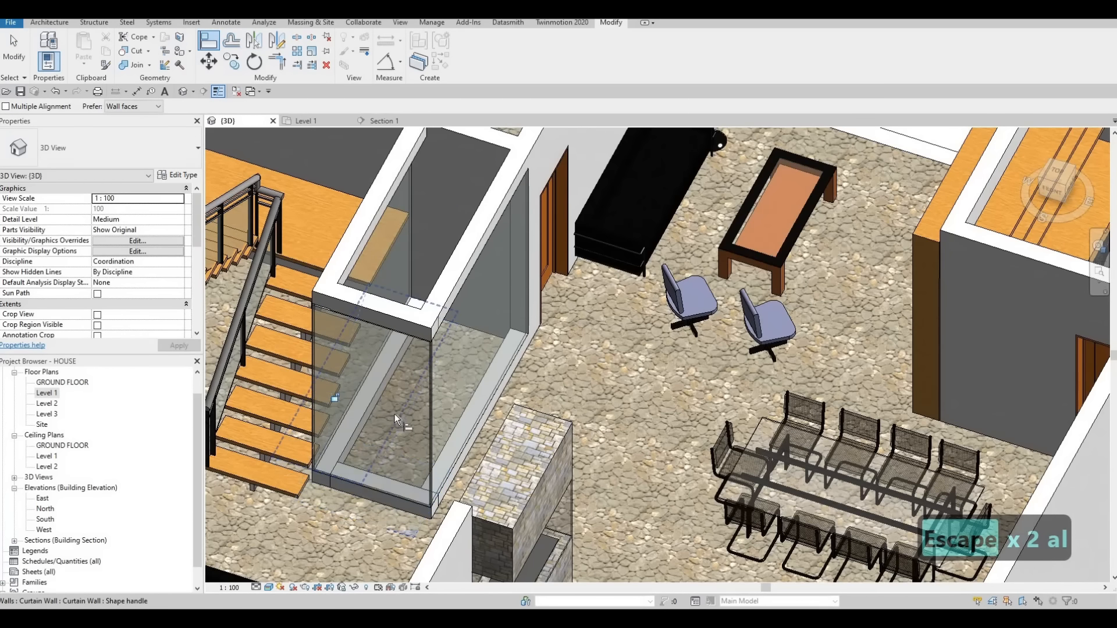
key("Escape")
middle_click_drag(395, 414, 110, 409, "shift")
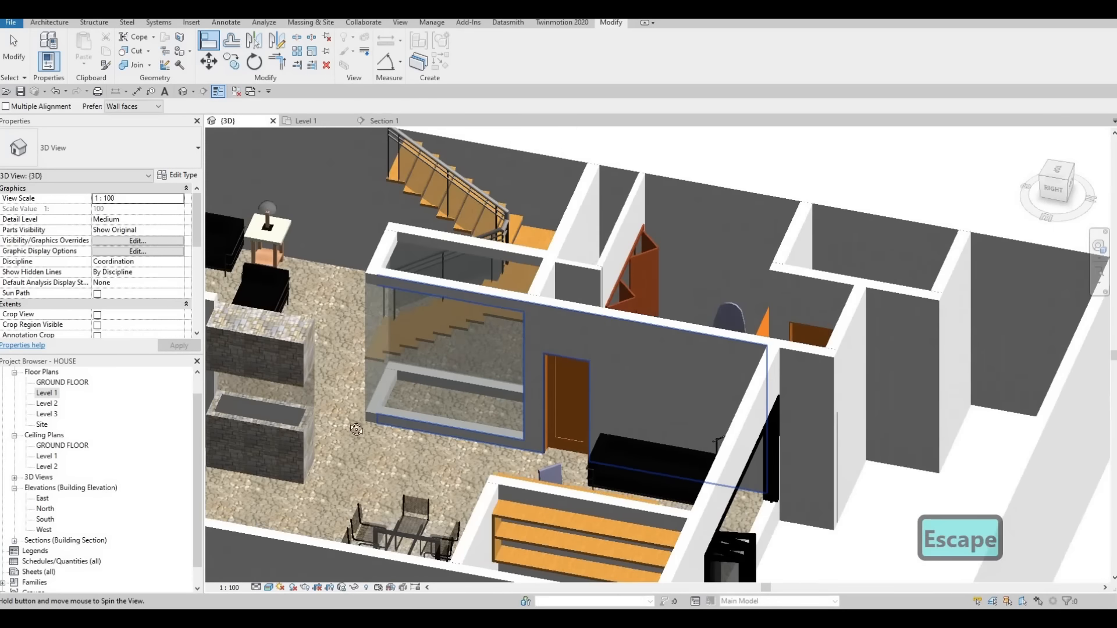
middle_click_drag(448, 404, 518, 401, "shift")
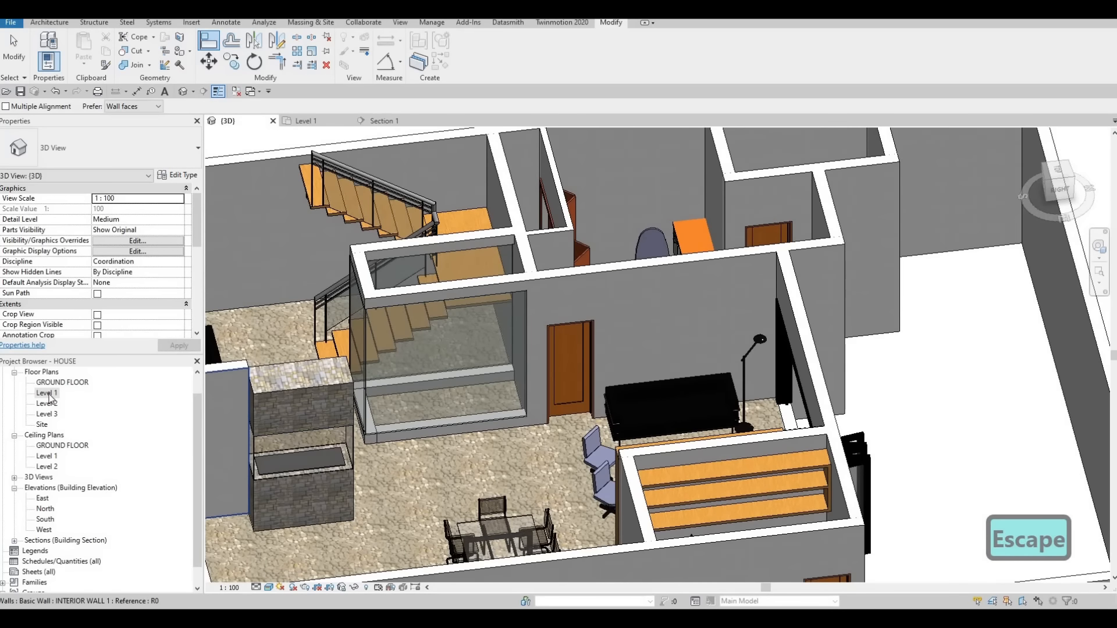
Step: Start a model in-place component in the Level 1 plan with the Generic Models category, keeping the suggested name
left_click(305, 120)
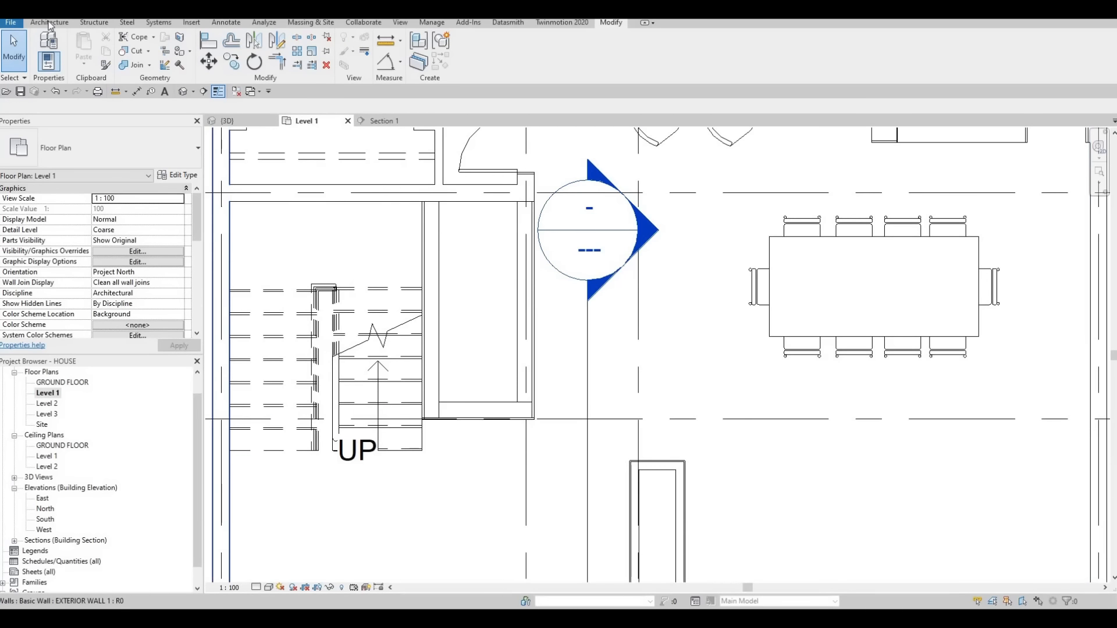
left_click(51, 23)
left_click(132, 66)
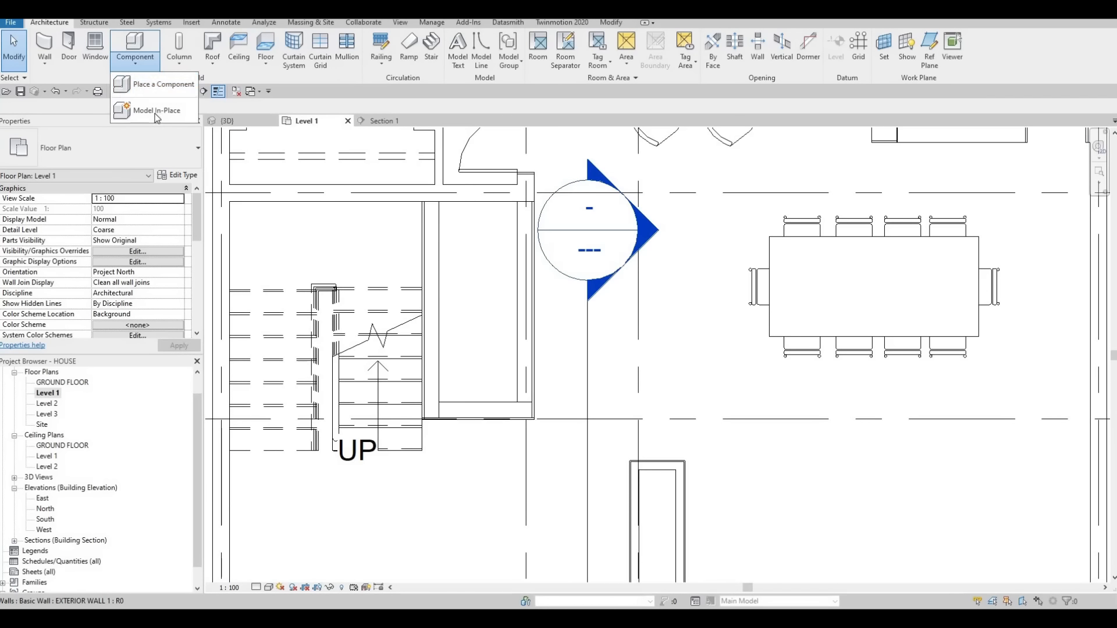
left_click(156, 110)
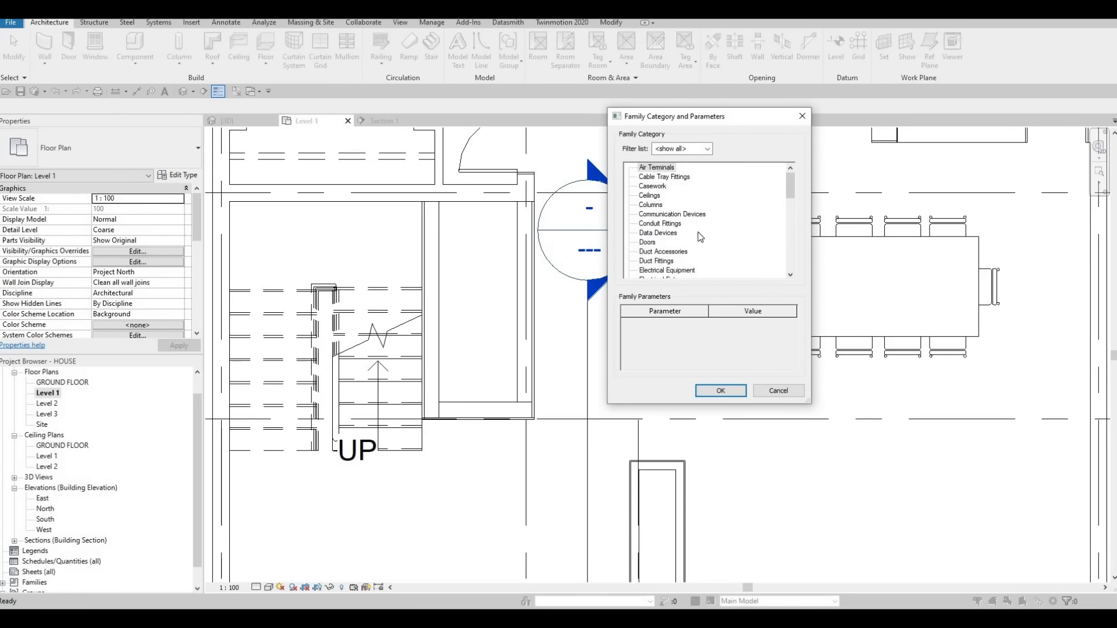
scroll(700, 236, "down", 1)
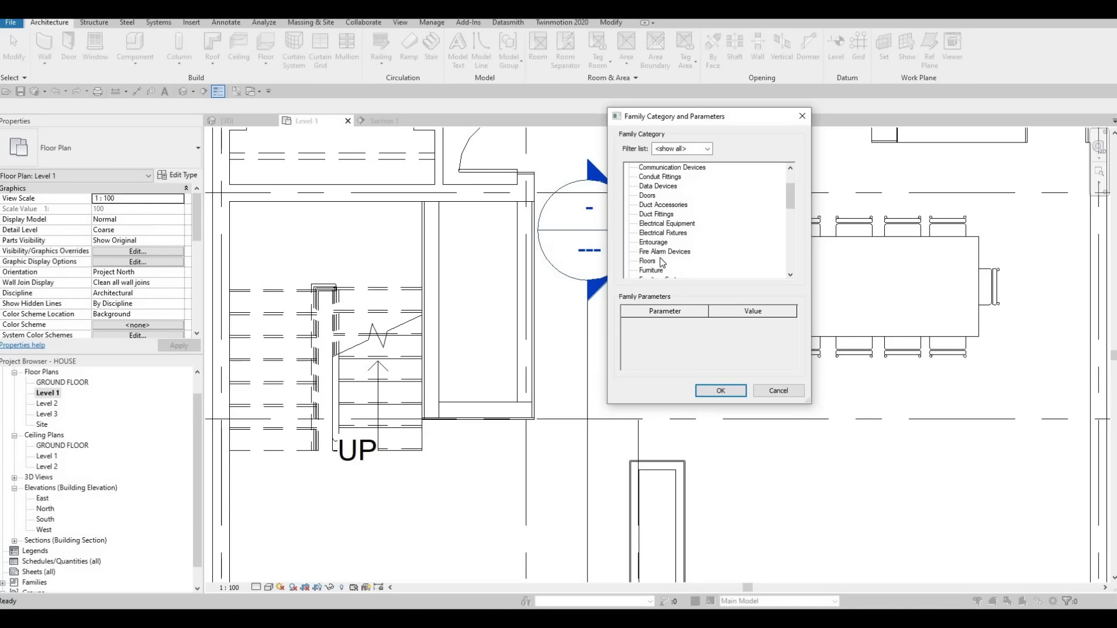
scroll(660, 261, "down", 1)
left_click(659, 261)
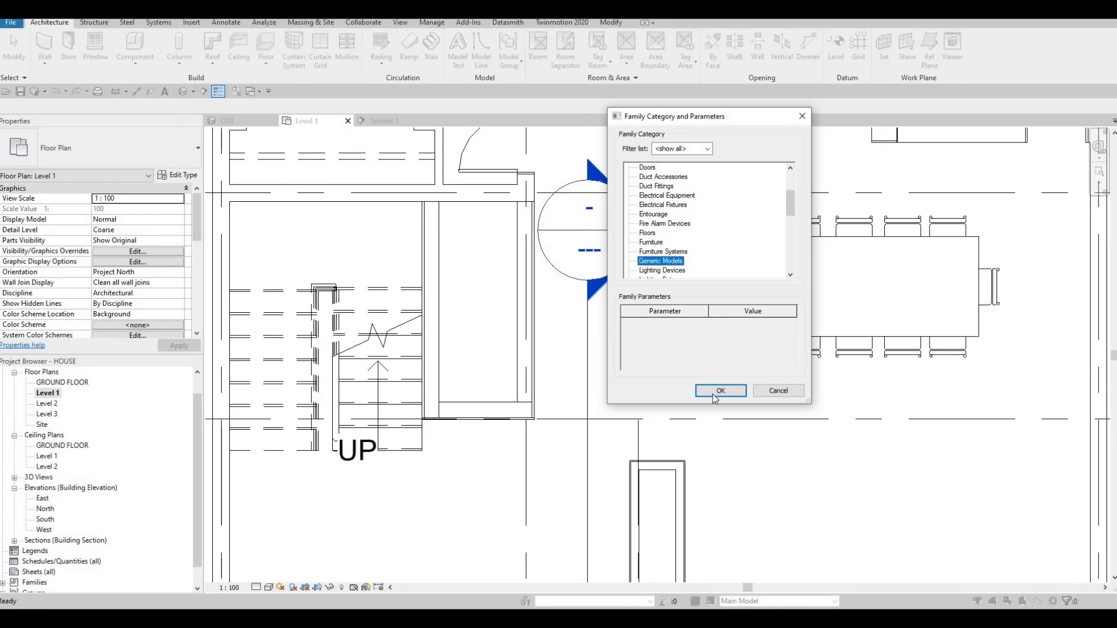
key("Return")
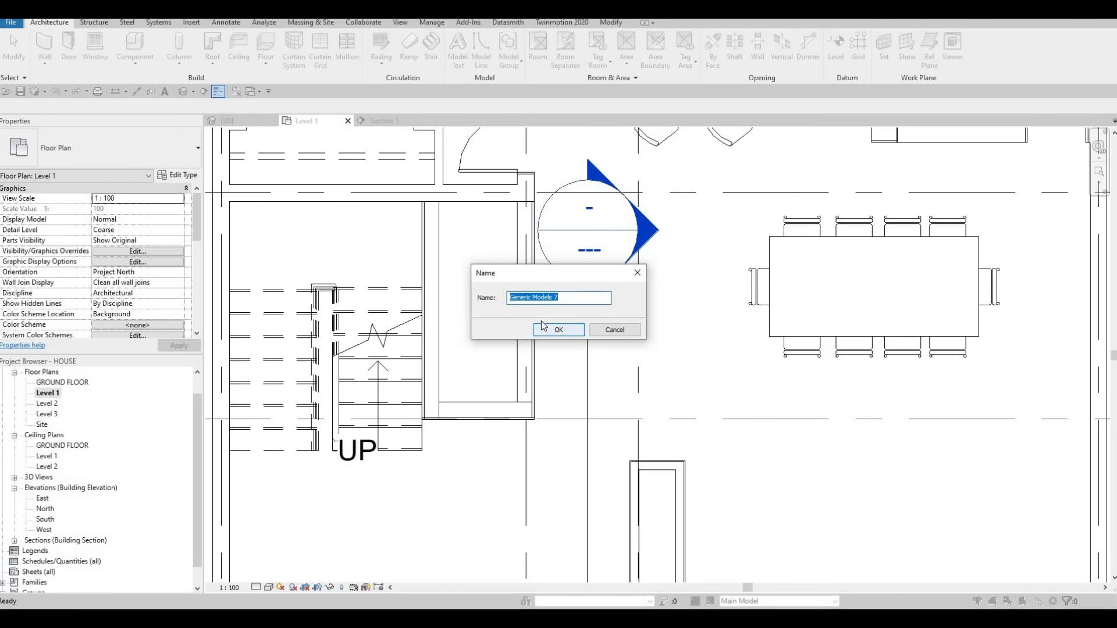
key("Return")
Step: Begin an extrusion with its end set to 20 mm and the Grass material from the AEC materials library assigned
left_click(107, 41)
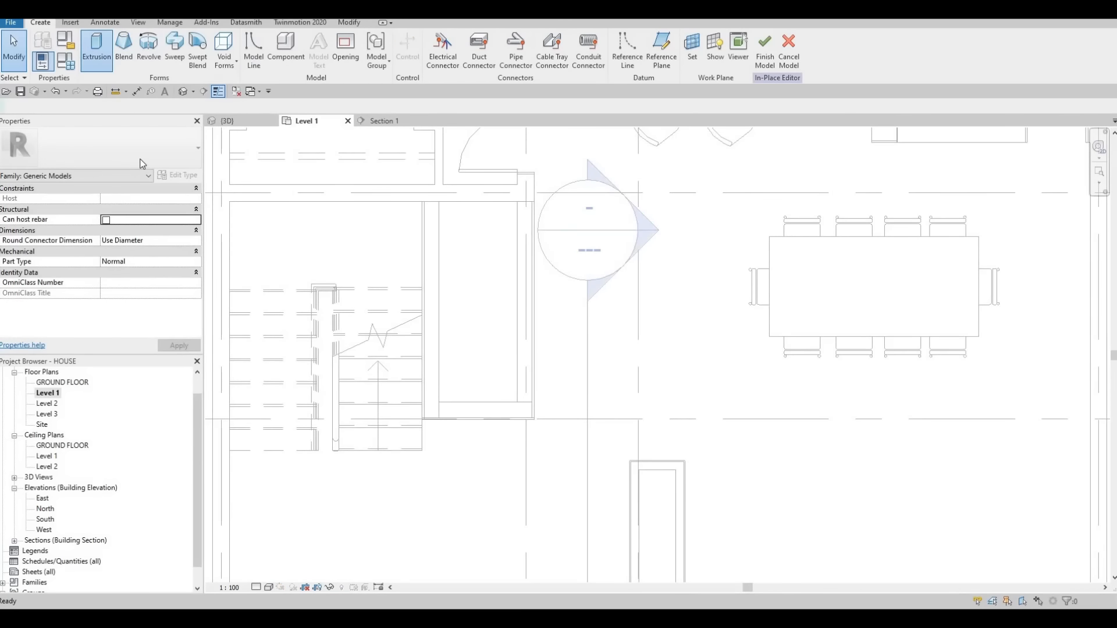
left_click(144, 199)
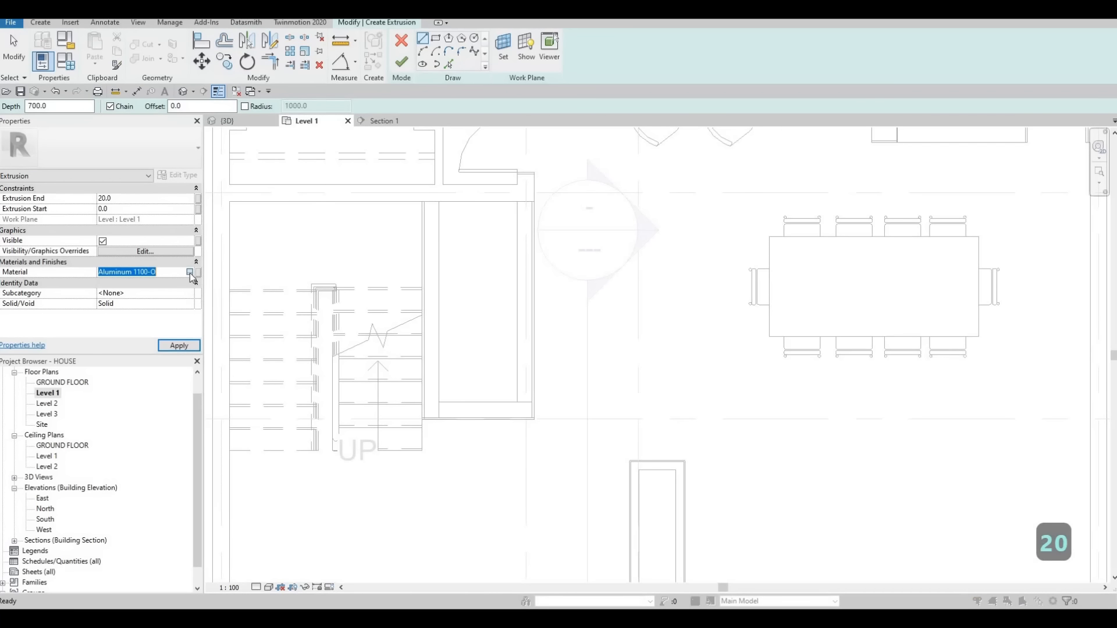
left_click(190, 273)
left_click(365, 89)
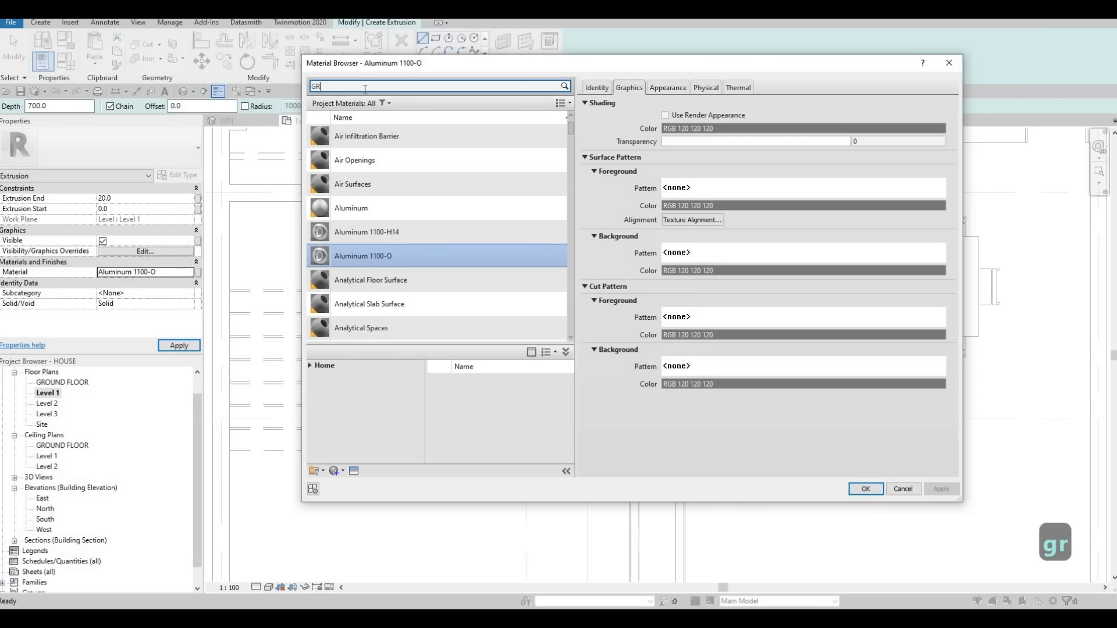
type("GRASS")
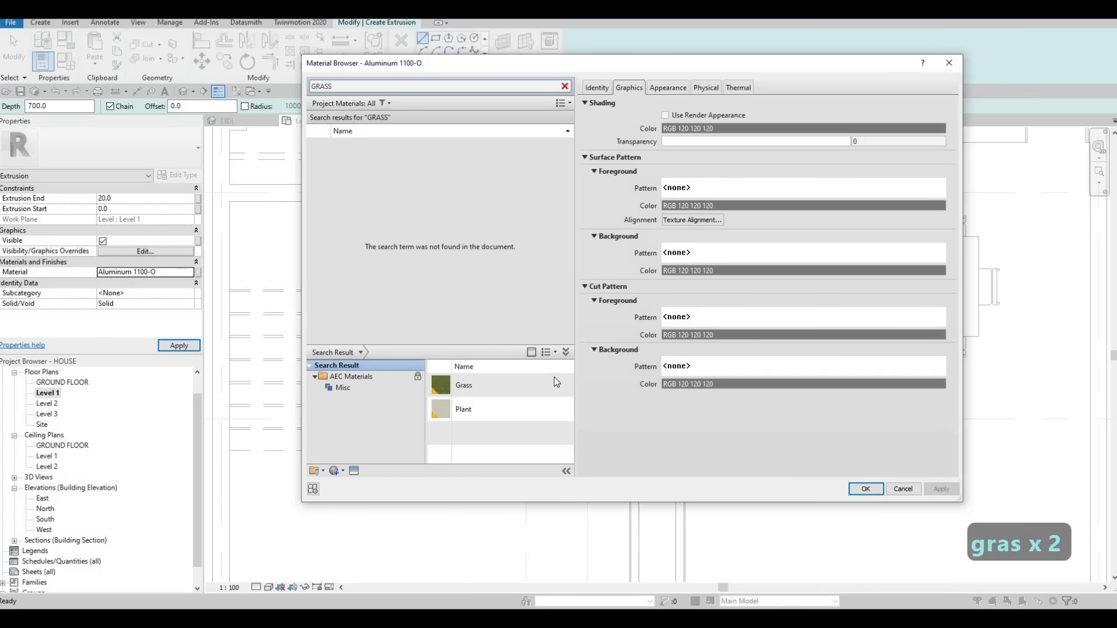
left_click(552, 384)
left_click(554, 384)
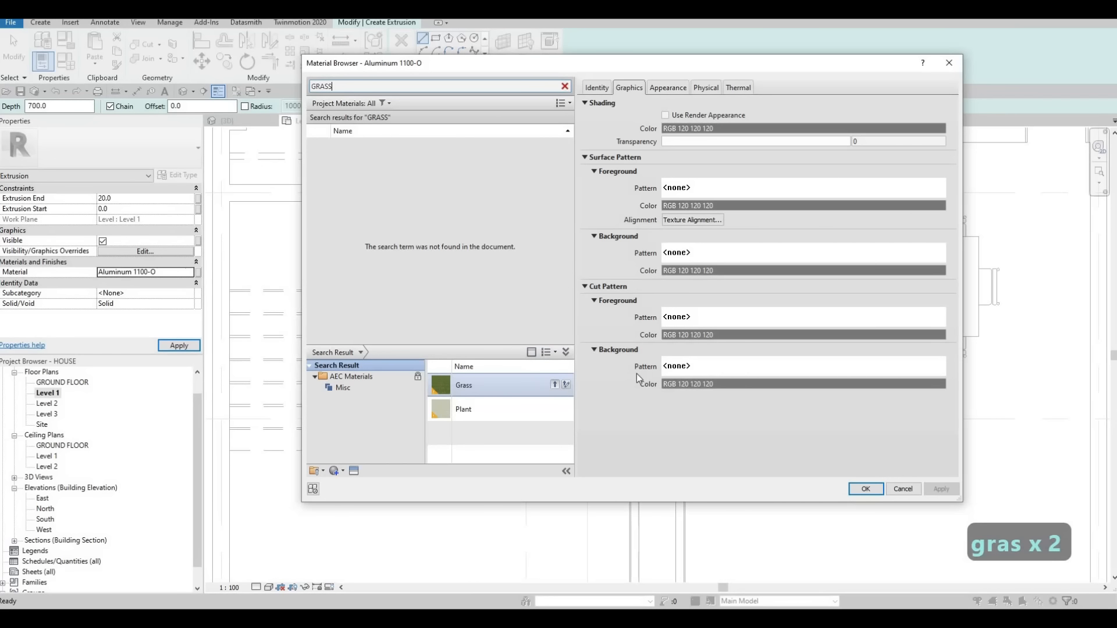
left_click(942, 494)
left_click(866, 489)
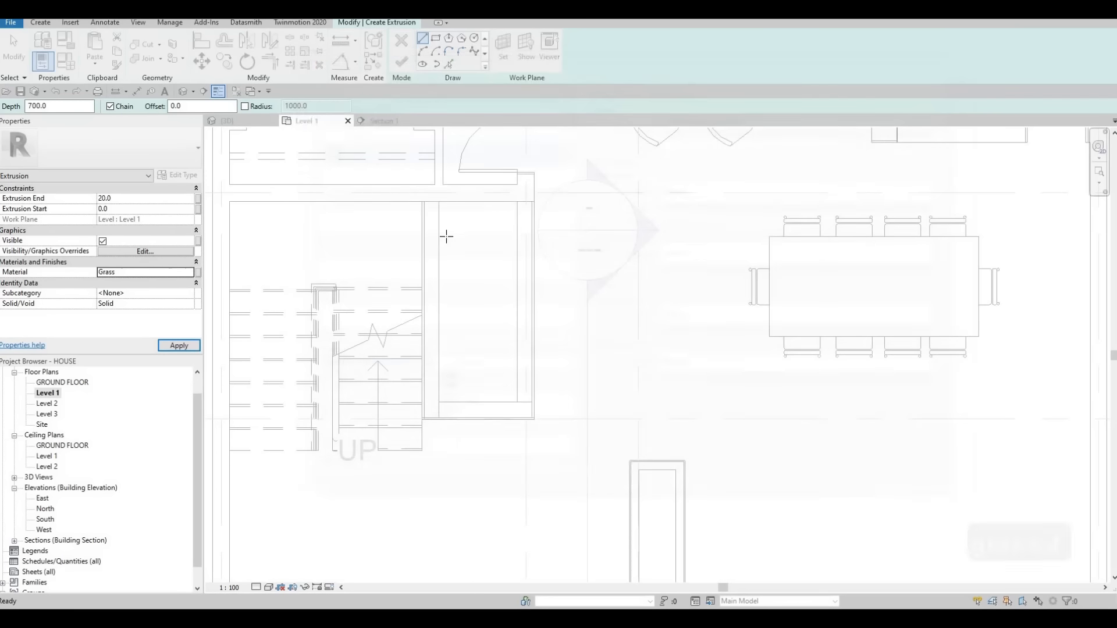
Step: Sketch a rectangle along the inner wall faces of the enclosure beside the stairs, and finish the extrusion and the in-place model
left_click(430, 202)
left_click(522, 400)
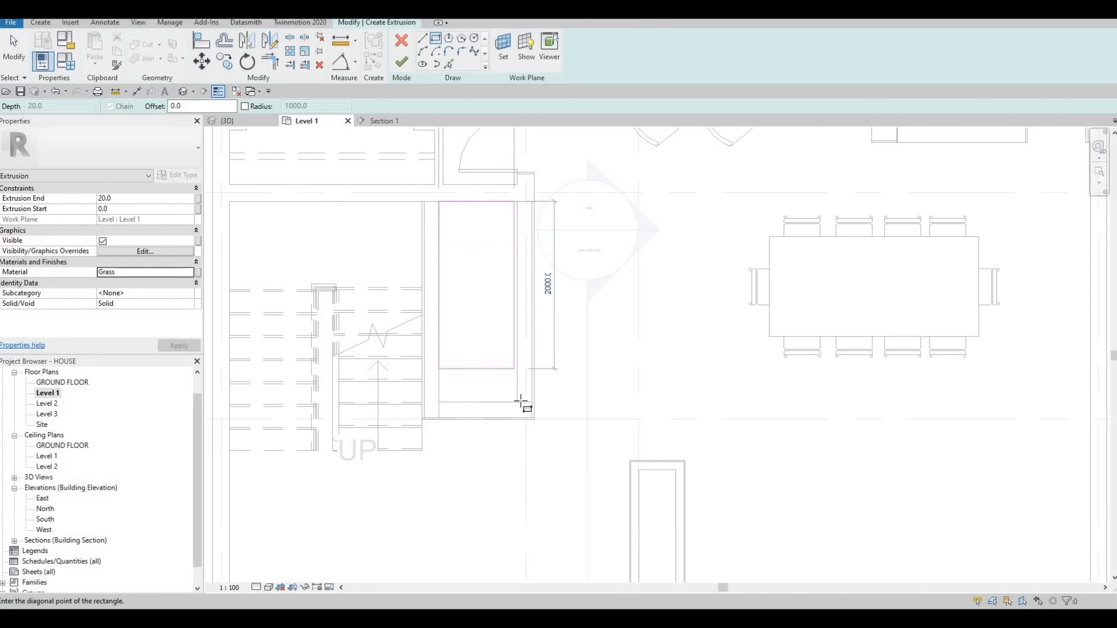
left_click(407, 69)
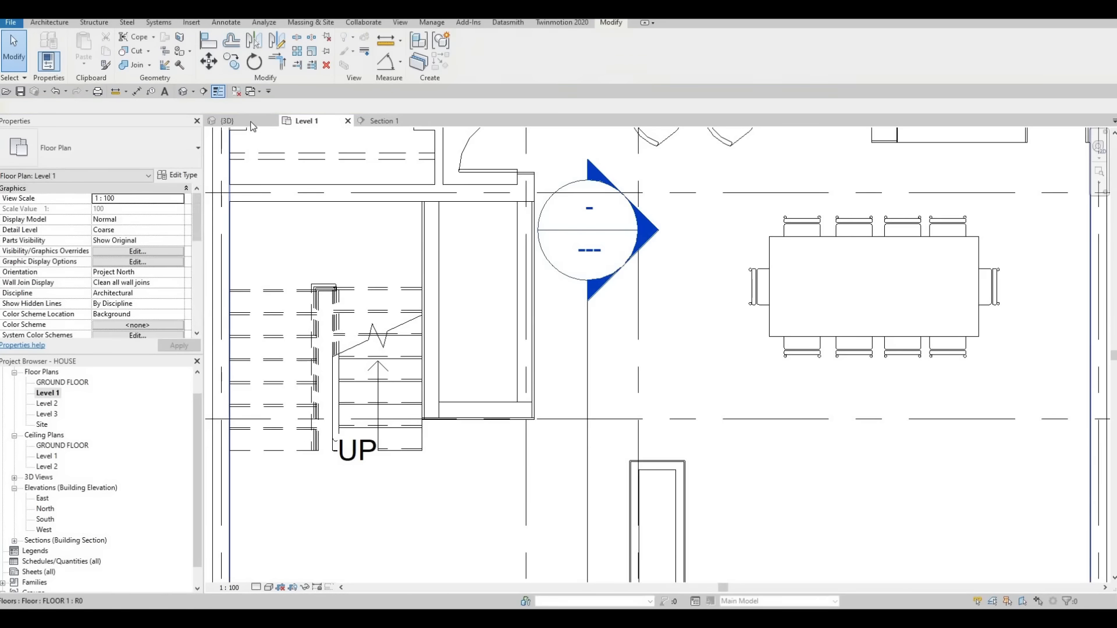
Step: Inspect the grass bed inside the curtain wall enclosure in the 3D view
left_click(227, 121)
key("Escape")
middle_click_drag(547, 375, 476, 313, "shift")
left_click(476, 313)
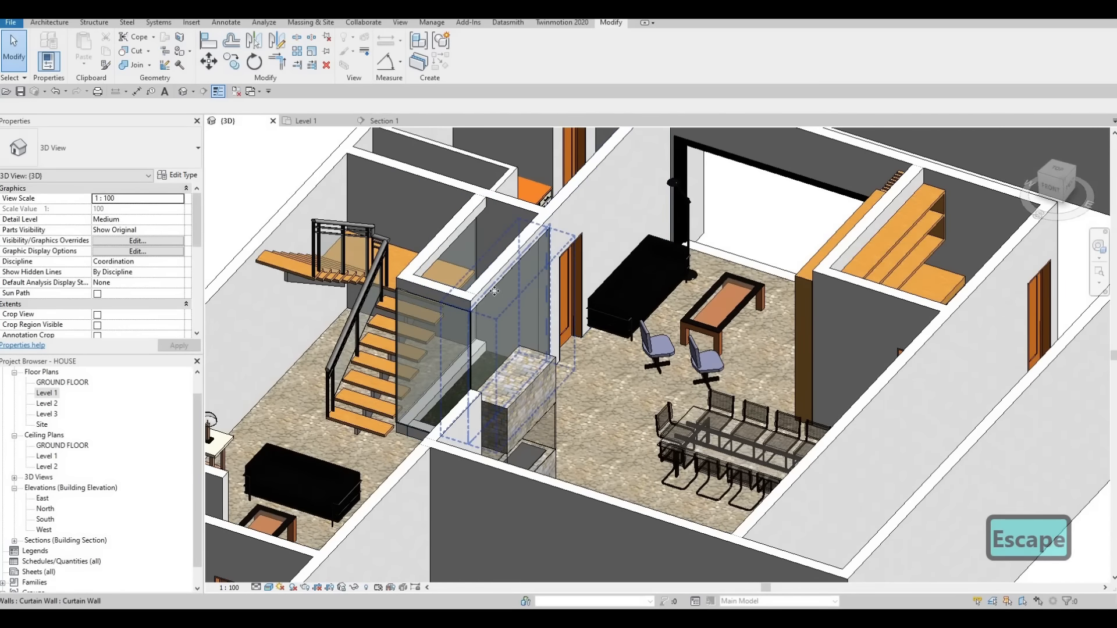
key("Escape")
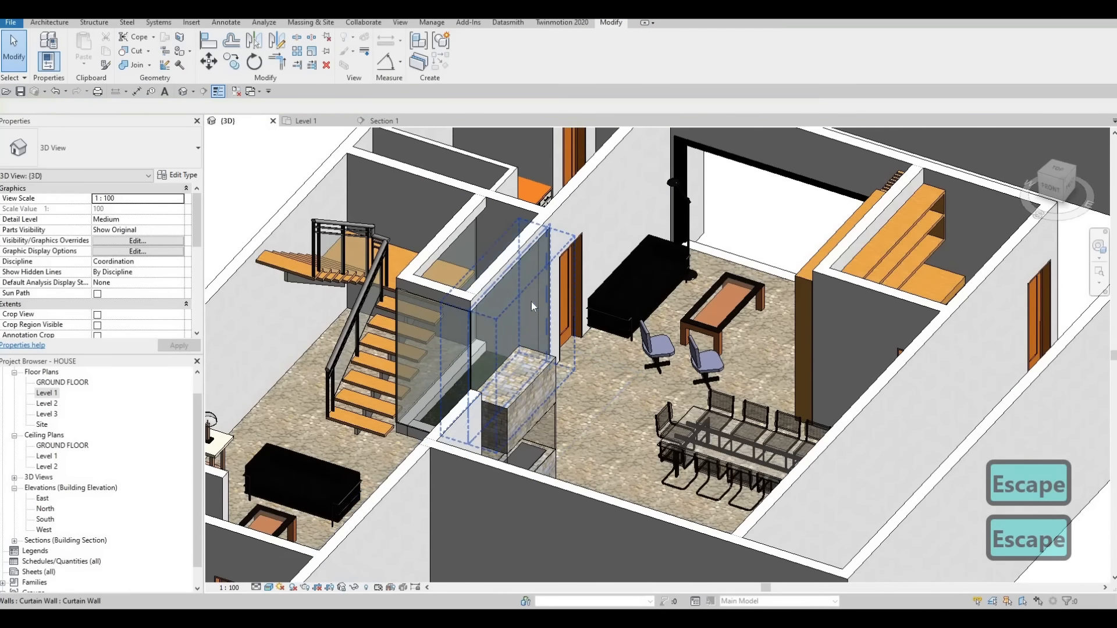
mouse_move(479, 224)
middle_mouse_down("shift")
mouse_move(351, 292)
mouse_move(491, 298)
mouse_move(473, 224)
middle_mouse_up("shift")
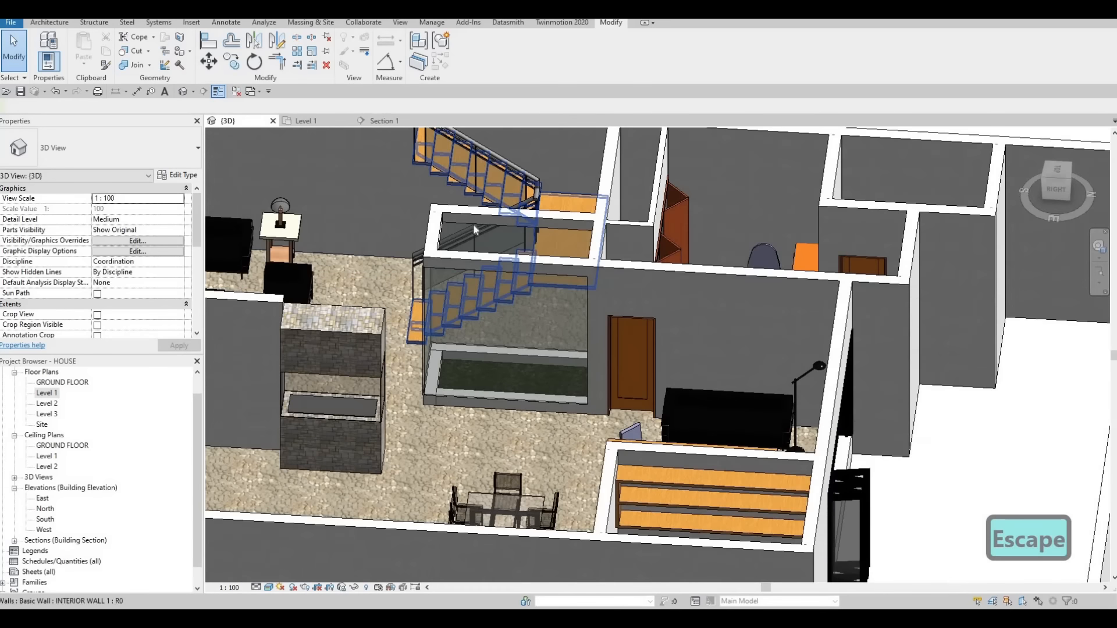
Step: Inspect the Level 1 rooms and furniture from above in the 3D view
left_click(517, 291)
key("Escape")
middle_click_drag(546, 329, 384, 401, "shift")
scroll(410, 248, "up", 3)
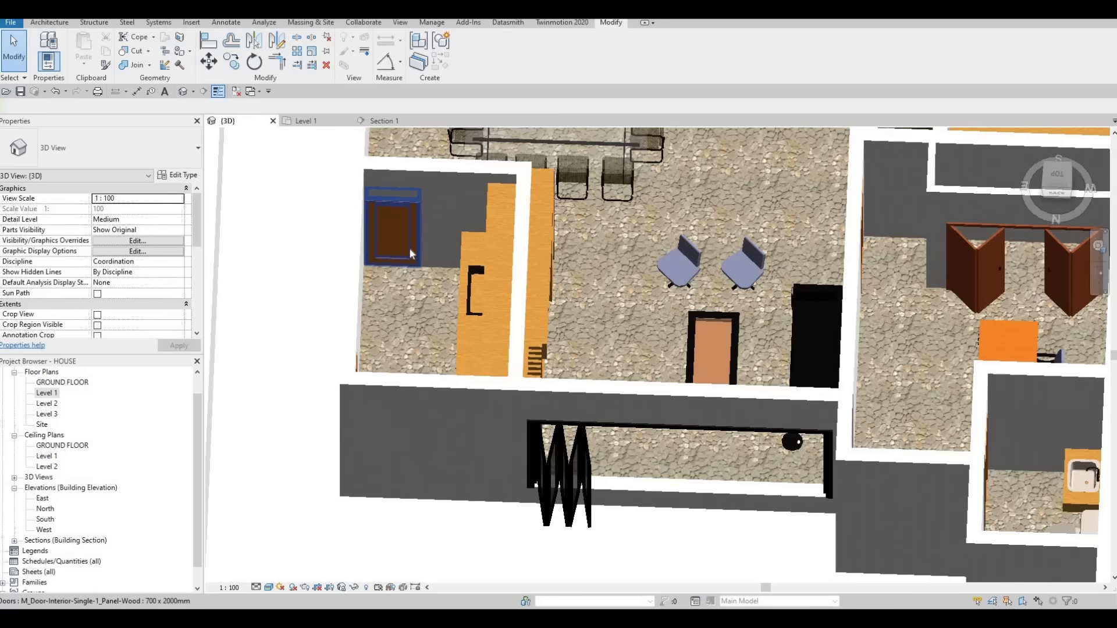
scroll(403, 232, "down", 2)
middle_click_drag(469, 291, 484, 348)
scroll(495, 347, "down", 2)
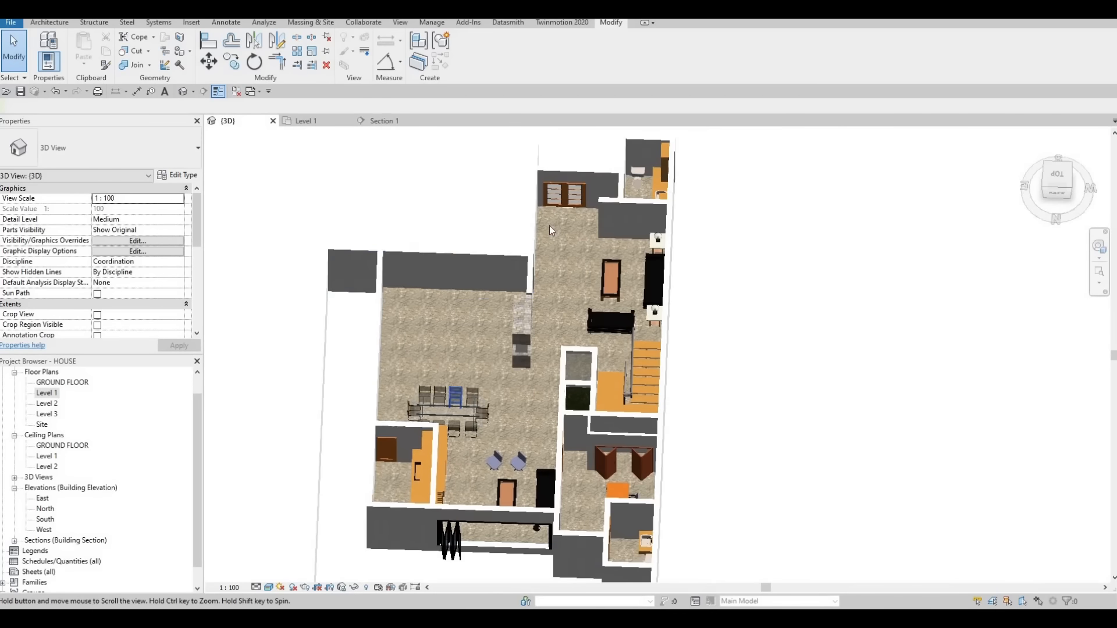
Step: Set the 3D view's detail level to Fine and check the entrance door and washroom shelves
scroll(515, 358, "up", 5)
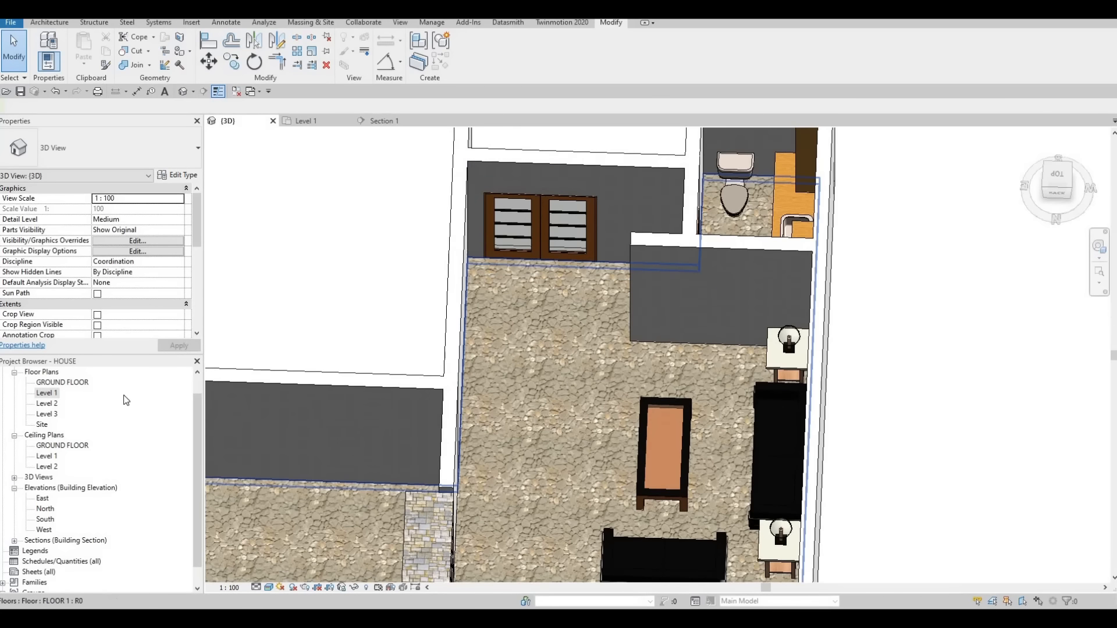
left_click(256, 585)
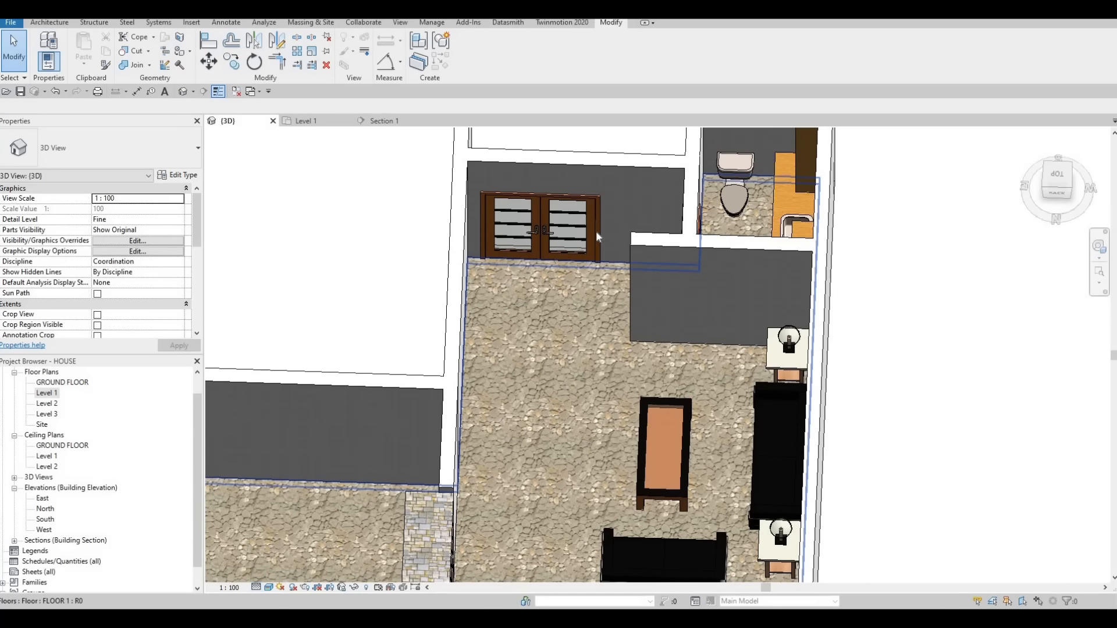
scroll(597, 233, "down", 2)
middle_click_drag(608, 335, 559, 329, "shift")
middle_click_drag(361, 442, 501, 309)
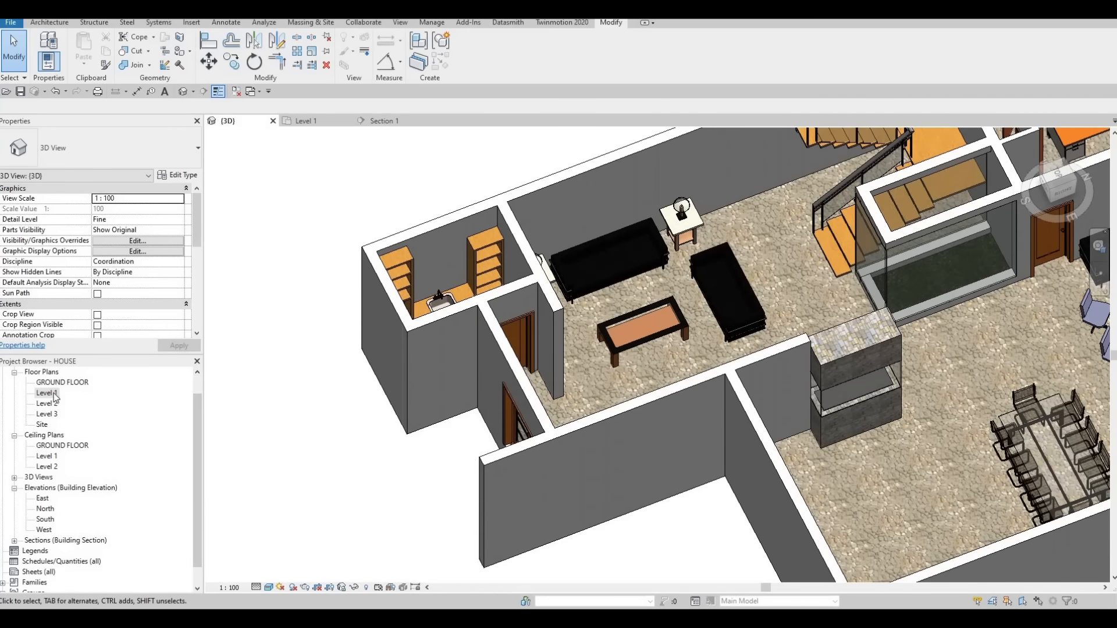
Step: In the Level 1 plan, move the building section to cut through the washroom near grids H and I, and open its section view
left_click(46, 393)
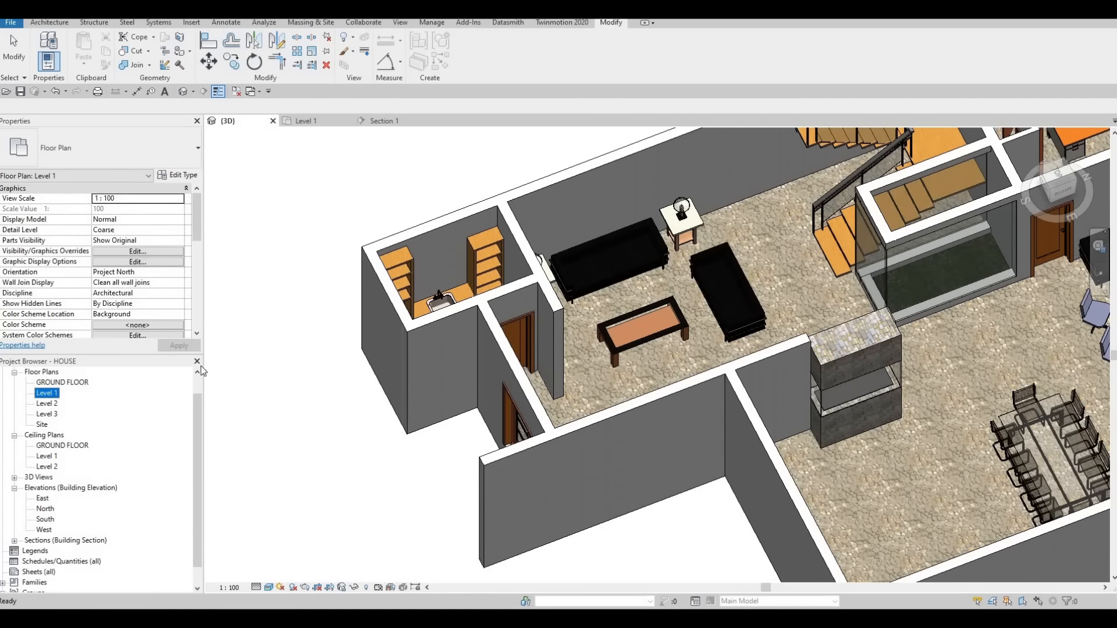
scroll(653, 338, "down", 5)
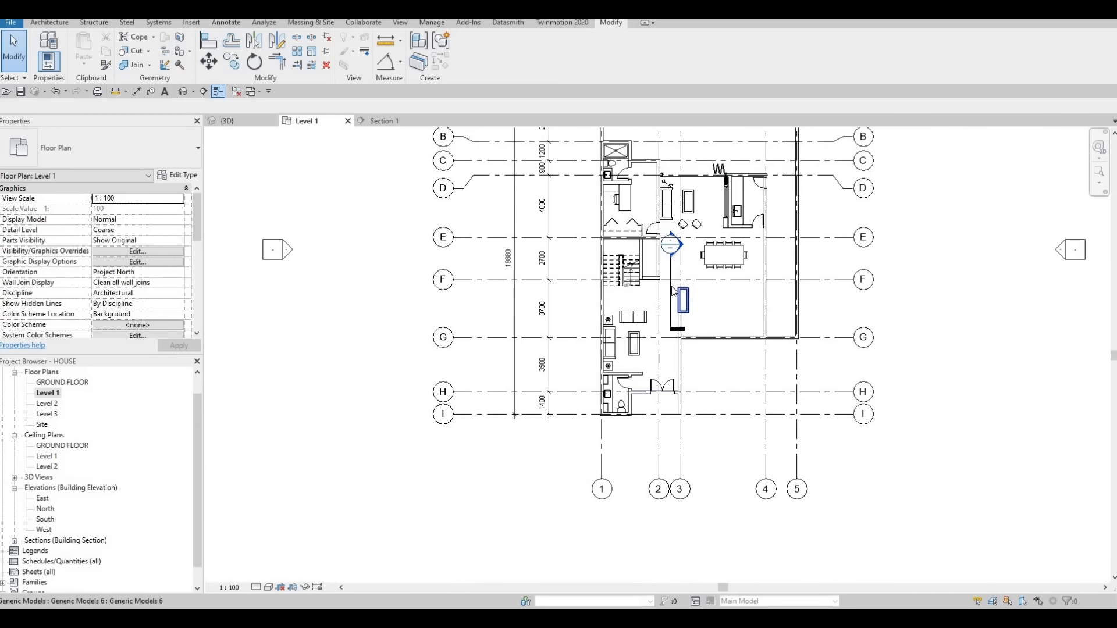
left_click(673, 274)
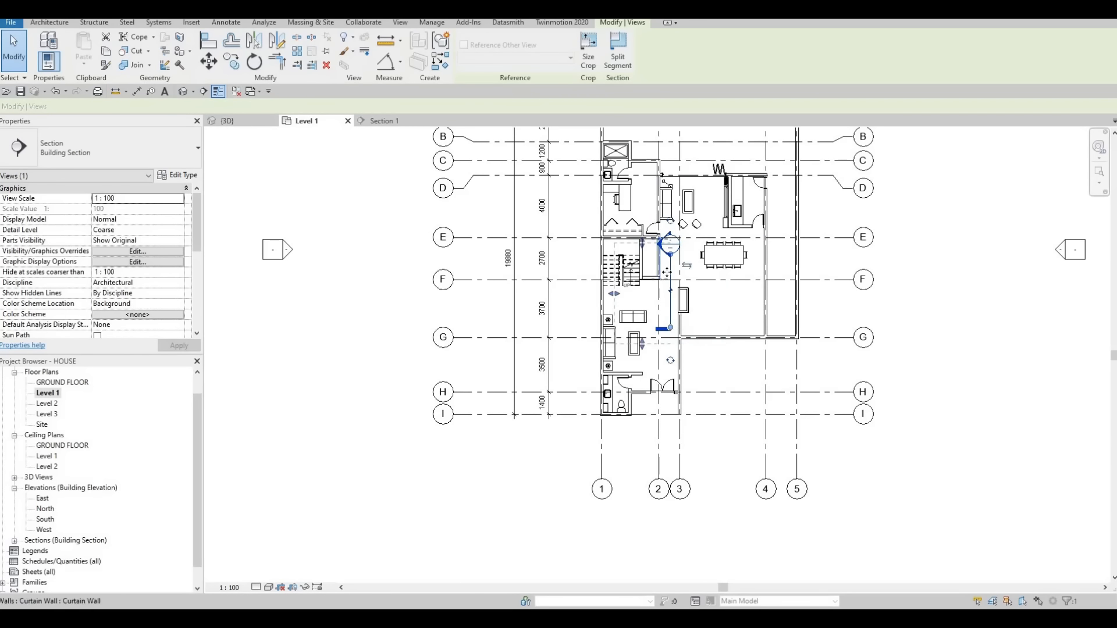
left_click_drag(667, 272, 620, 410)
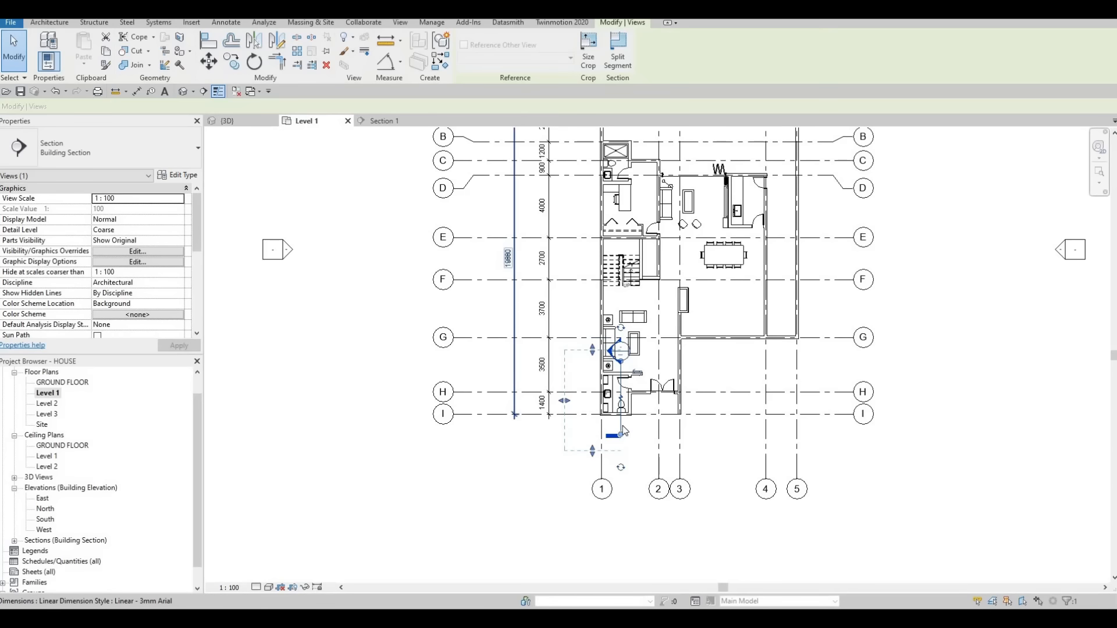
key("Escape")
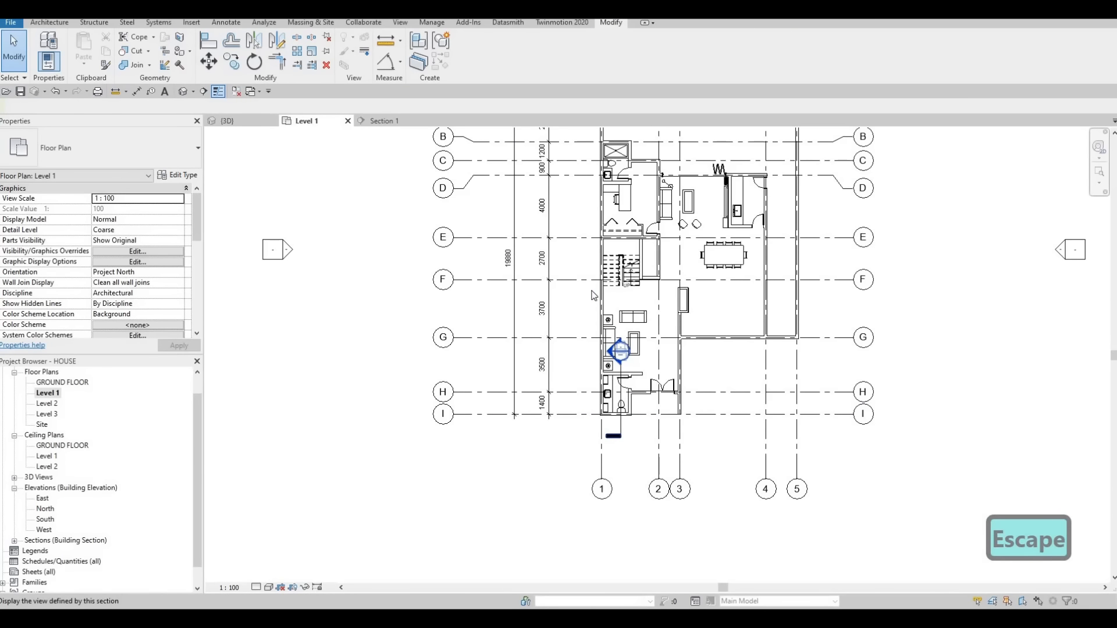
double_click(594, 295)
middle_click_drag(609, 354, 597, 319)
scroll(599, 320, "down", 6)
mouse_move(602, 239)
middle_mouse_down()
mouse_move(586, 277)
mouse_move(591, 246)
middle_mouse_up()
scroll(618, 442, "down", 1)
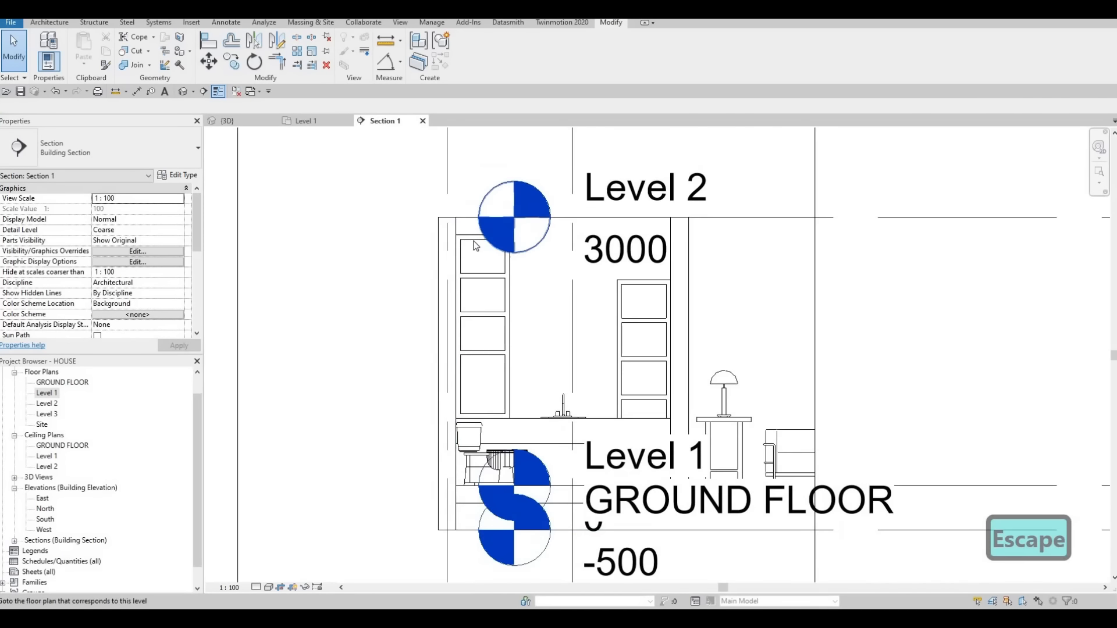
Step: Try to bring the lower washroom shelf unit level with the shelf above the toilet using Move and Align, and undo the attempt
left_click(624, 286)
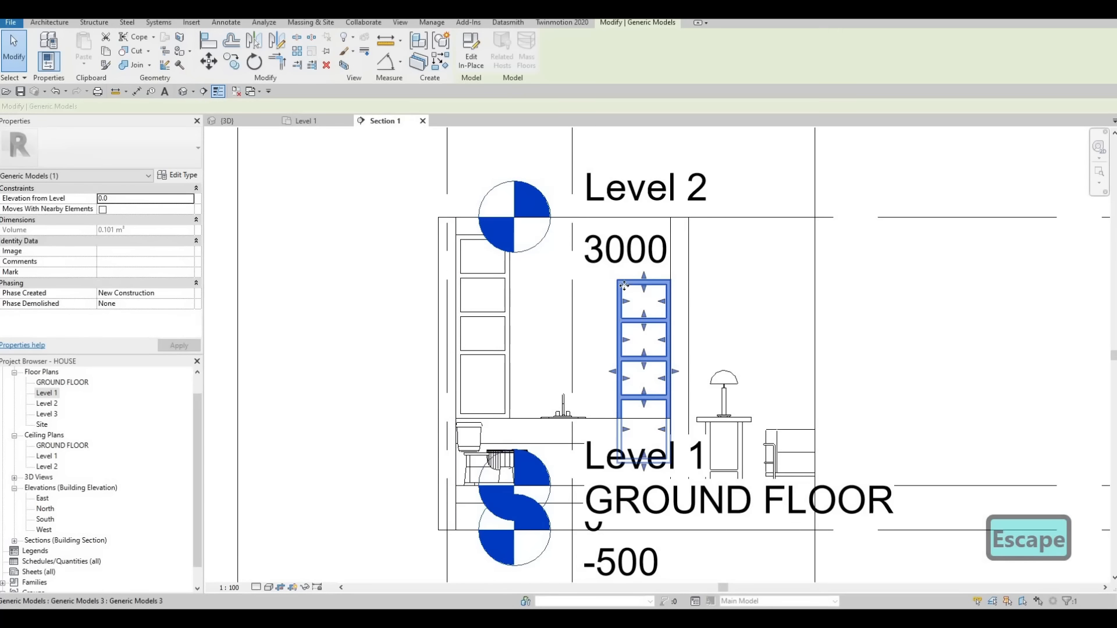
key("m")
key("v")
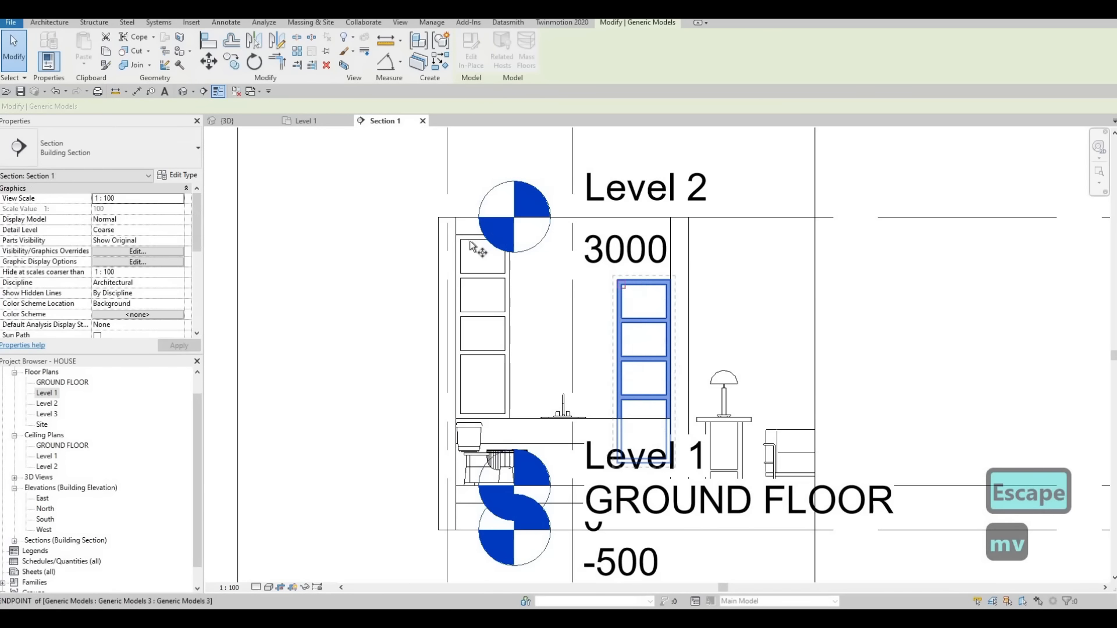
key("Escape")
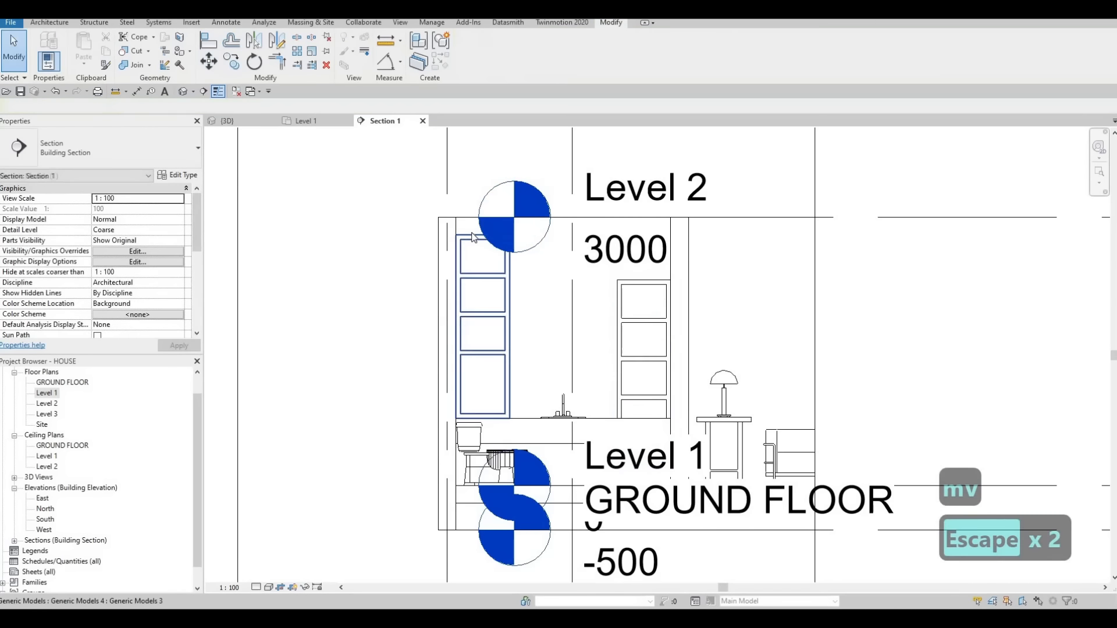
key("a")
key("l")
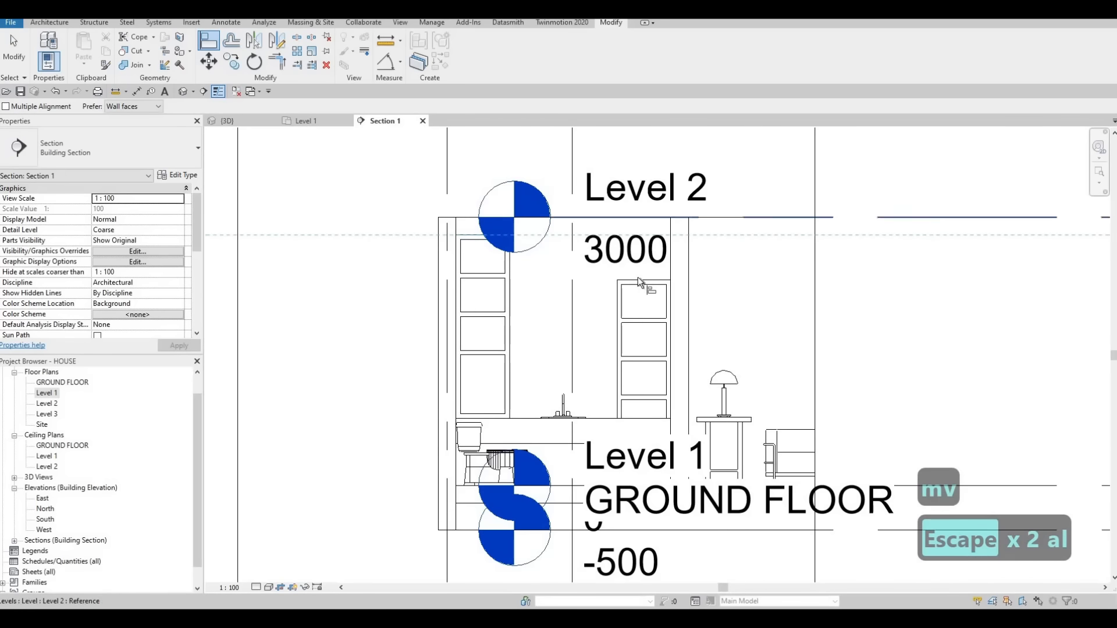
key("ctrl+z")
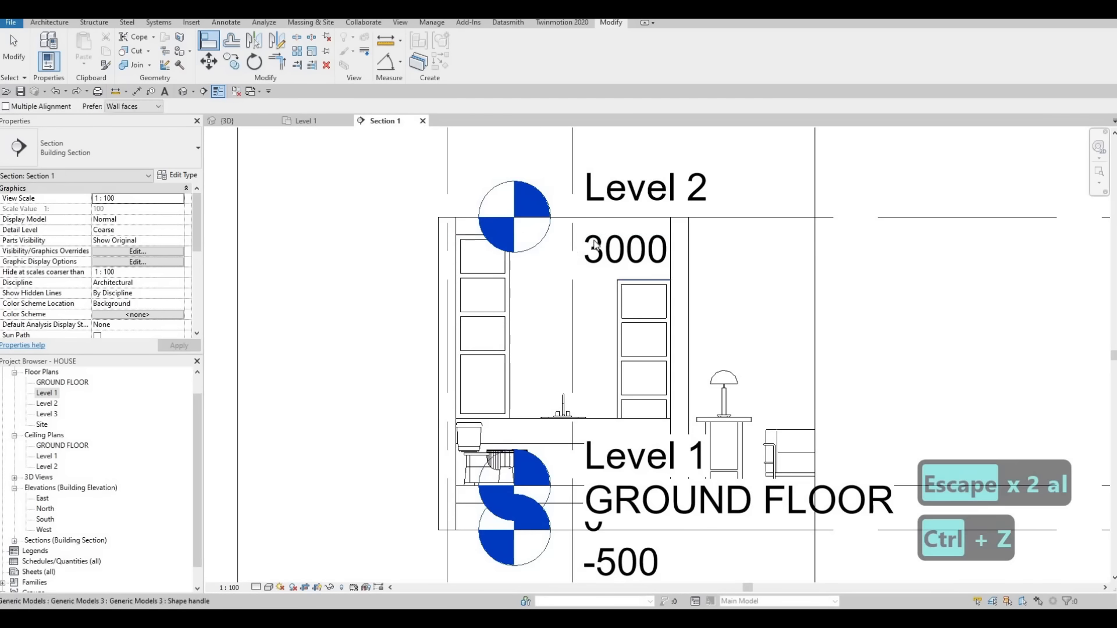
key("Escape")
key("Escape")
Step: Shift the level heads sideways past the exterior wall in the section view to clear the washroom shelves
scroll(643, 250, "down", 5)
left_click(595, 241)
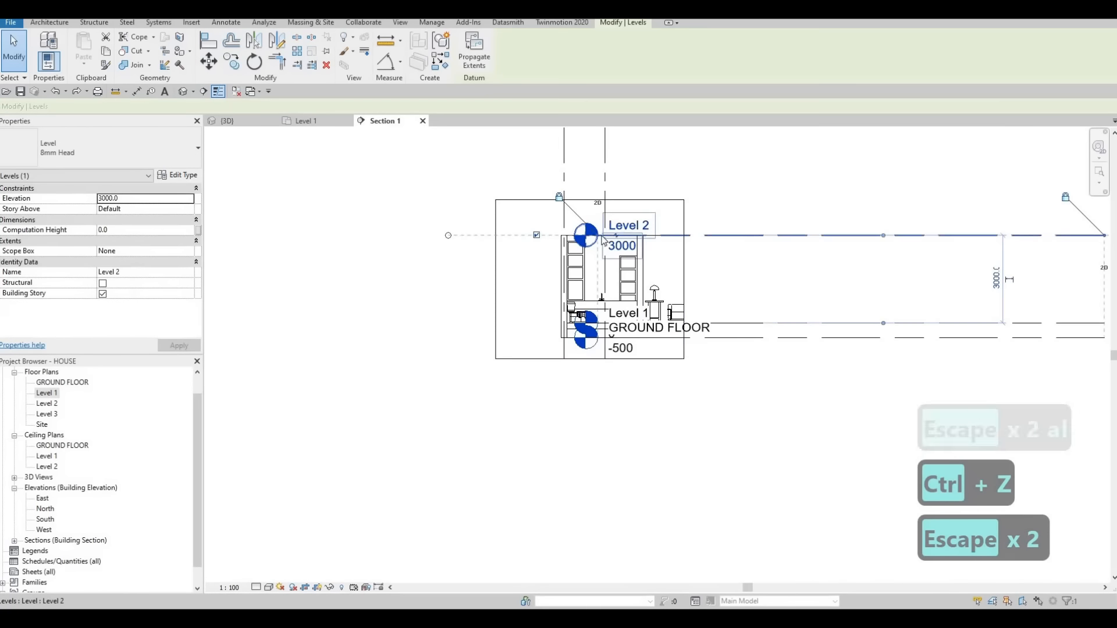
left_click_drag(598, 235, 466, 234)
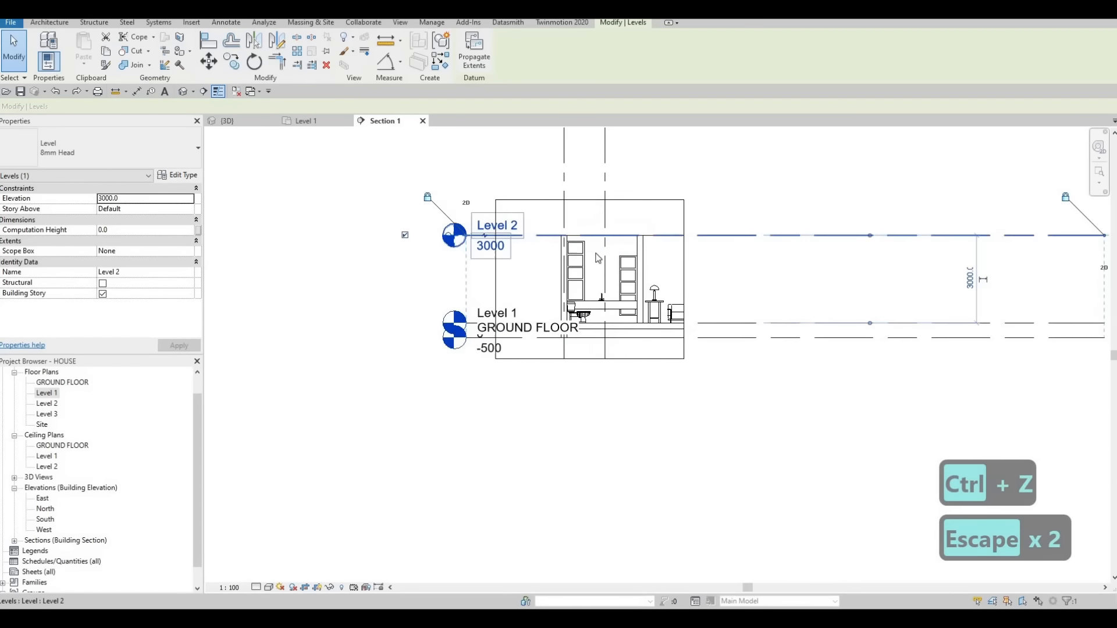
scroll(643, 270, "up", 3)
middle_click_drag(643, 270, 737, 306)
key("Escape")
key("Escape")
Step: Move the lower washroom shelf unit straight up about 480 mm, close to the top of the shelf above the toilet
scroll(571, 246, "up", 3)
key("Escape")
left_click(793, 302)
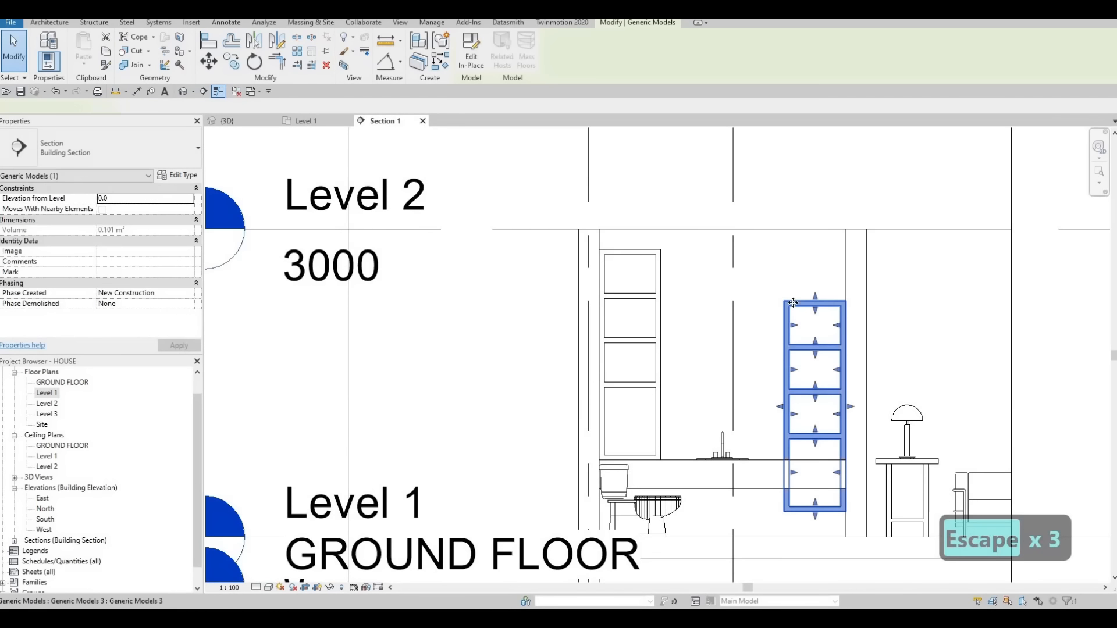
key("m")
key("v")
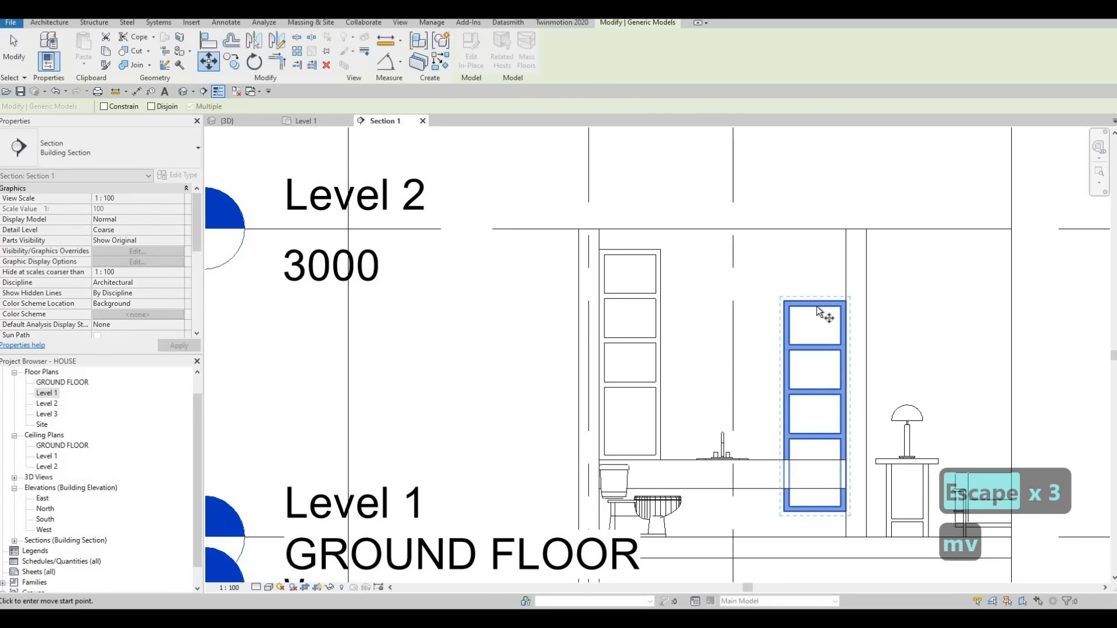
left_click(819, 301)
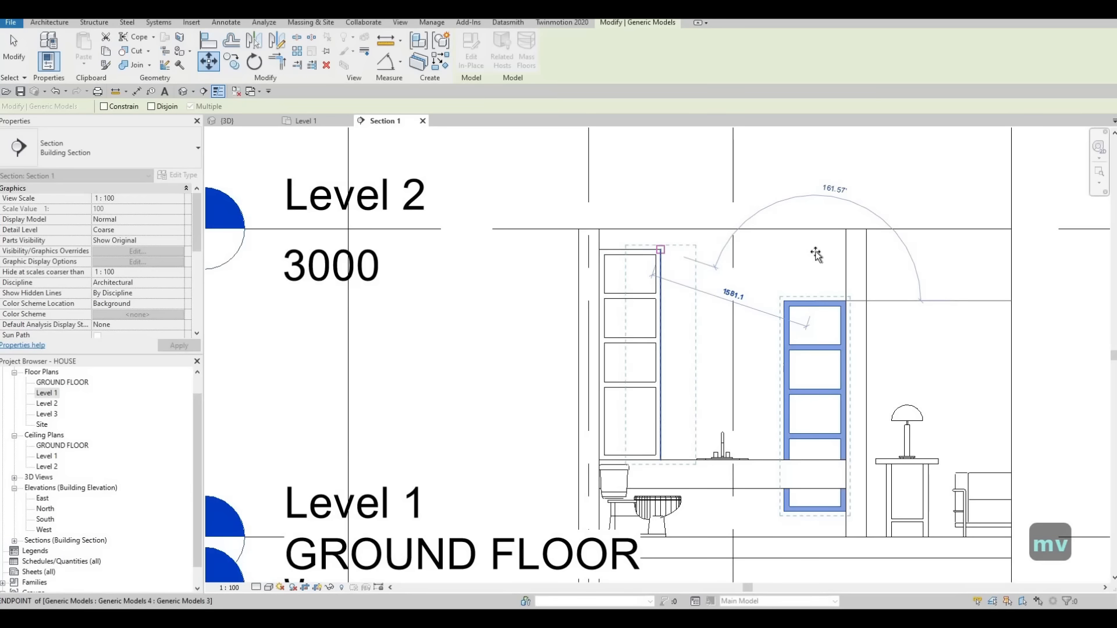
key("Escape")
key("Escape")
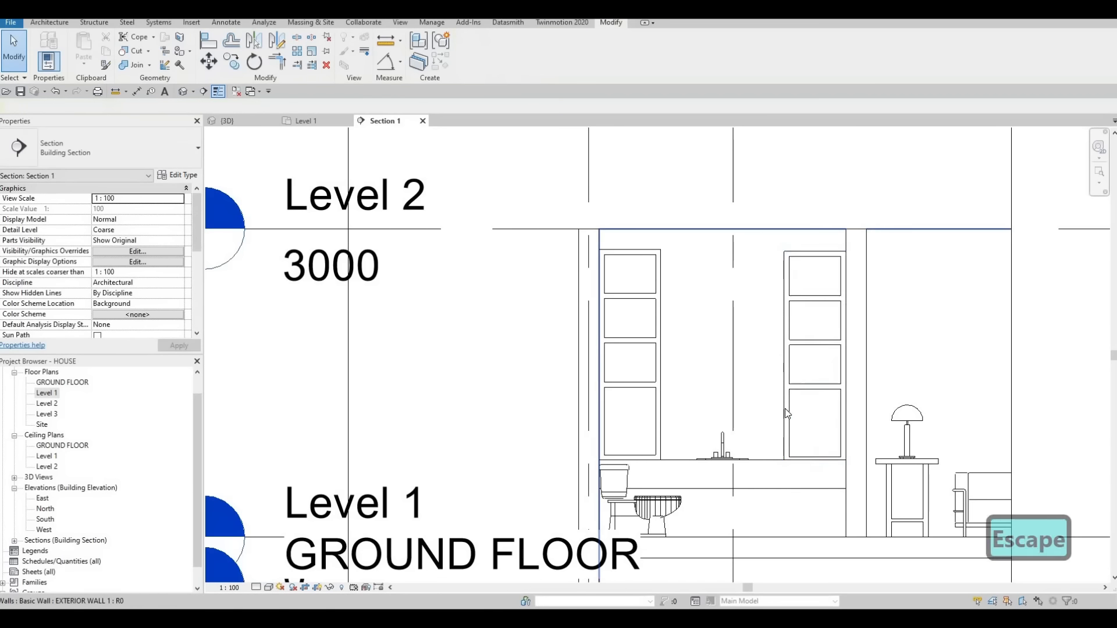
Step: Move the same shelf unit slightly further up towards the Level 2 line
left_click(785, 302)
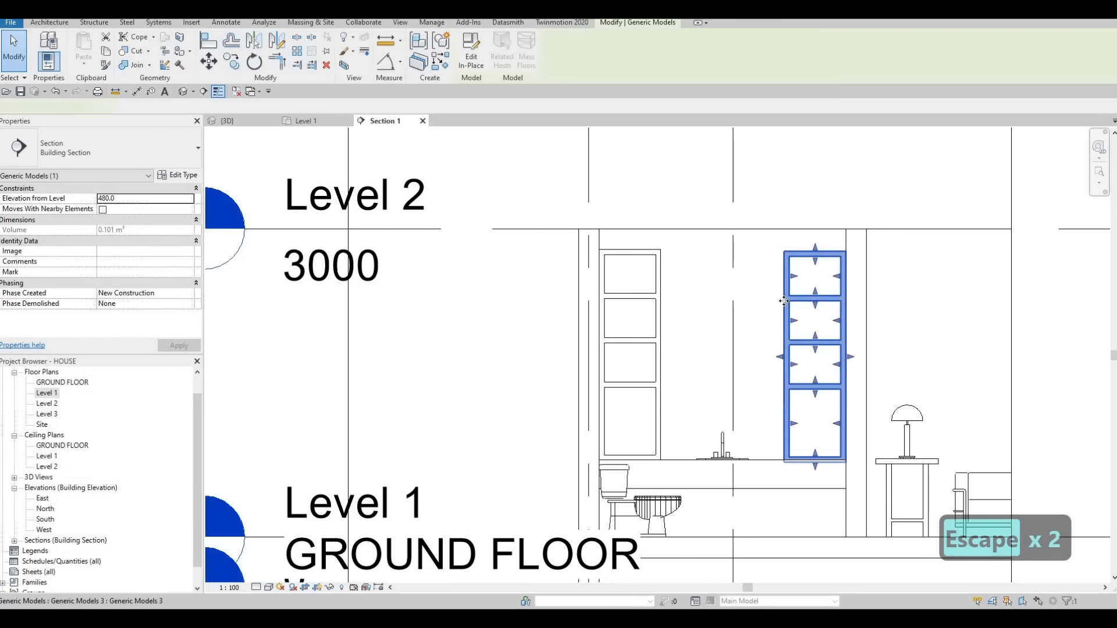
key("m")
key("v")
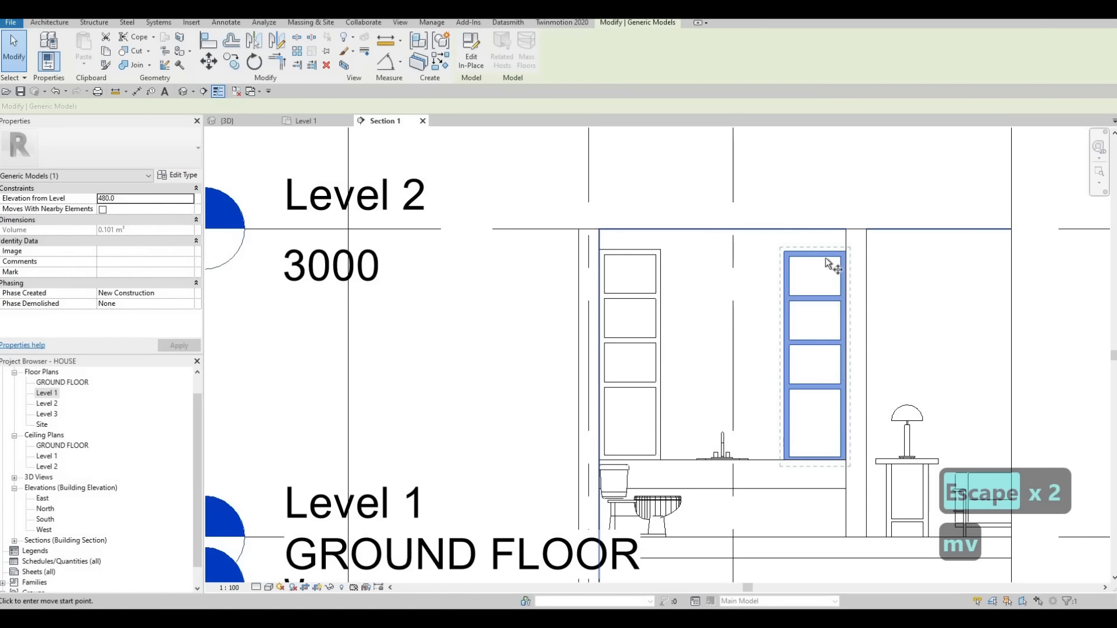
left_click(839, 251)
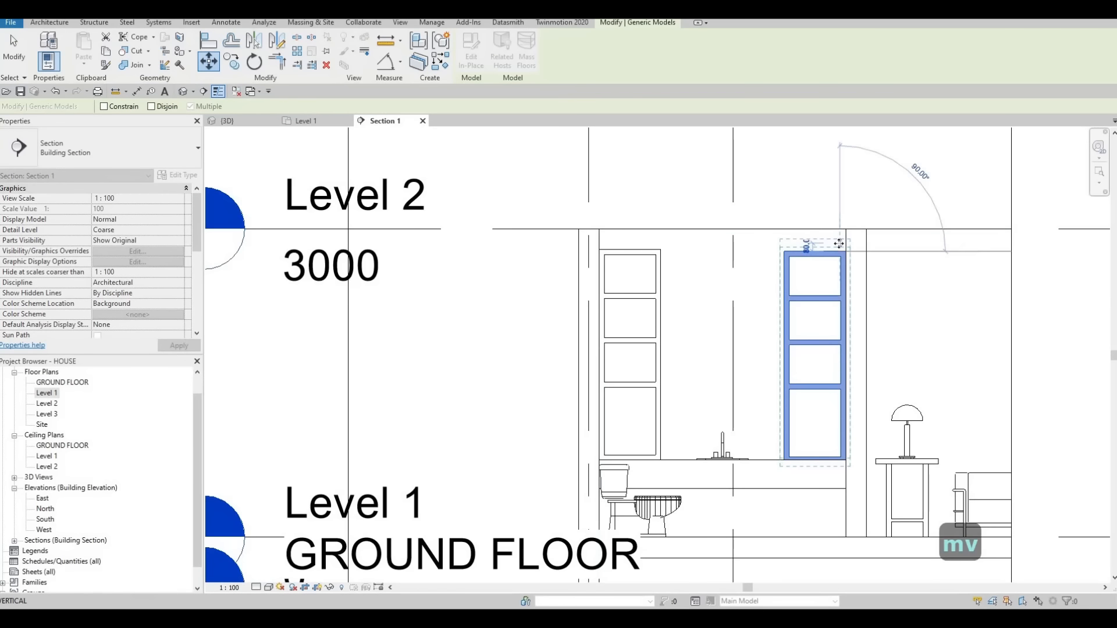
left_click(840, 238)
key("Escape")
key("Escape")
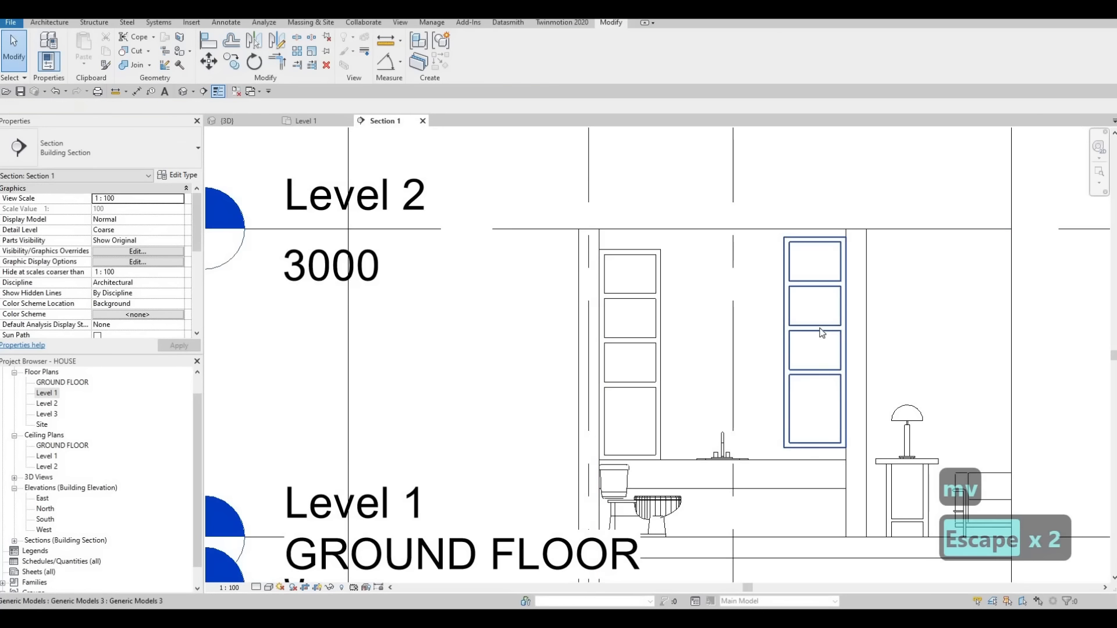
Step: Move the shelf unit down by its lower corner so that it rests on the washroom countertop
left_click(825, 340)
key("m")
key("v")
left_click(848, 451)
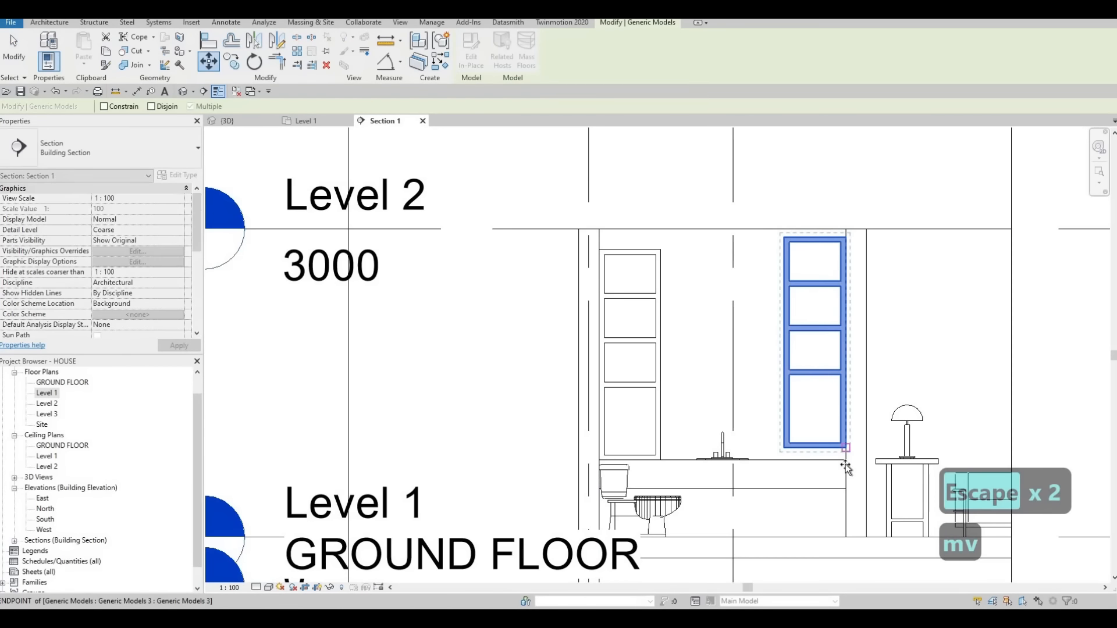
left_click(849, 463)
key("Escape")
key("Escape")
key("Escape")
key("Escape")
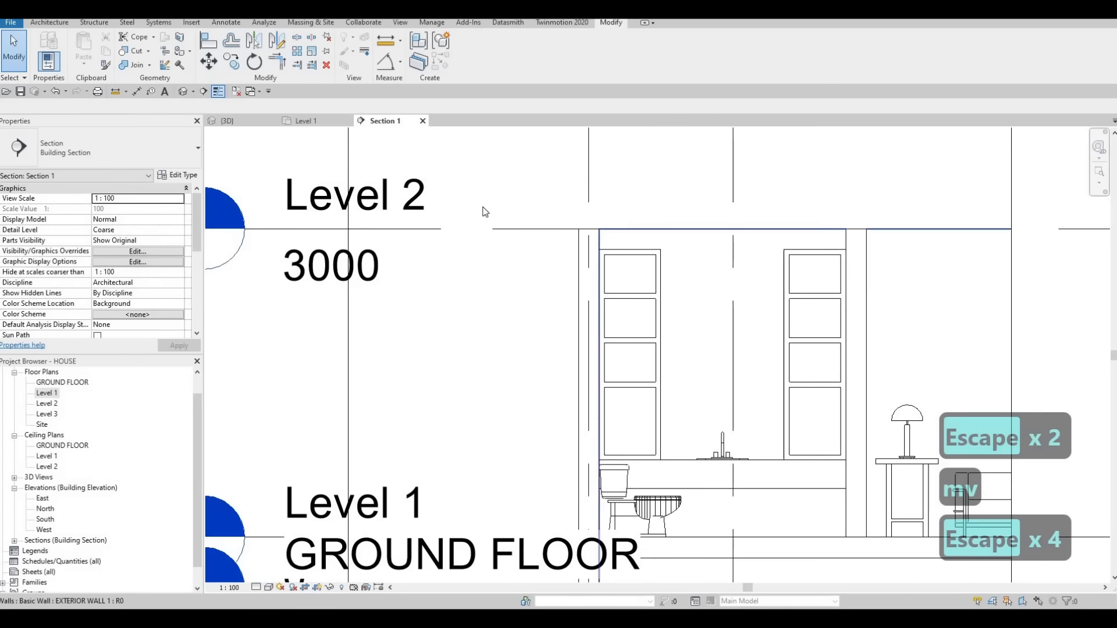
Step: Check the raised shelf unit in the 3D view and return to the Section 1 view
left_click(228, 121)
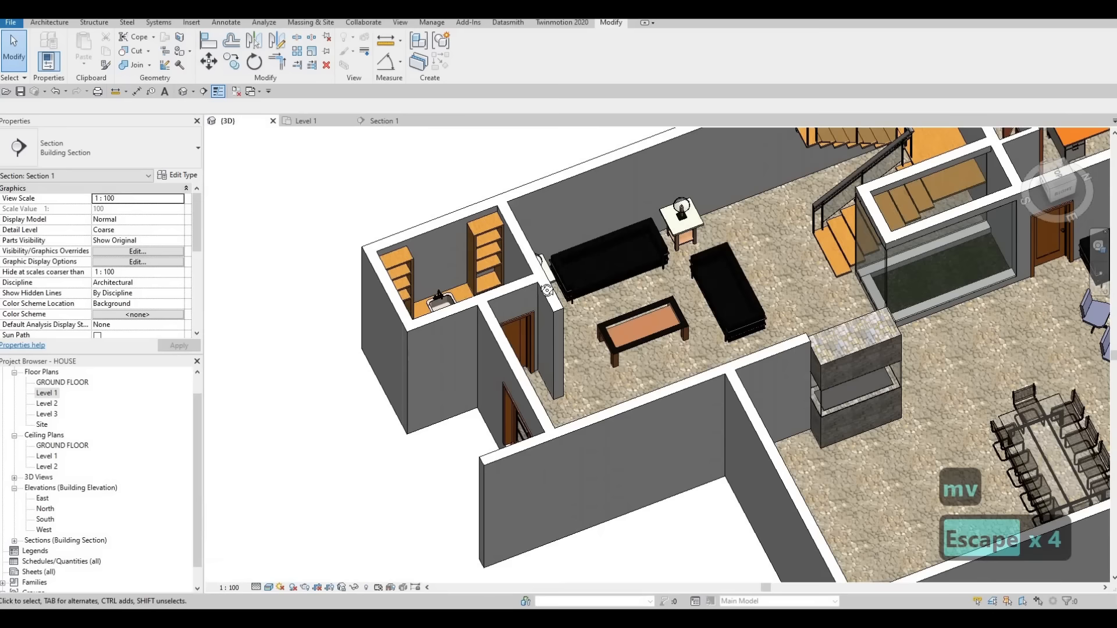
middle_click_drag(582, 273, 541, 320, "shift")
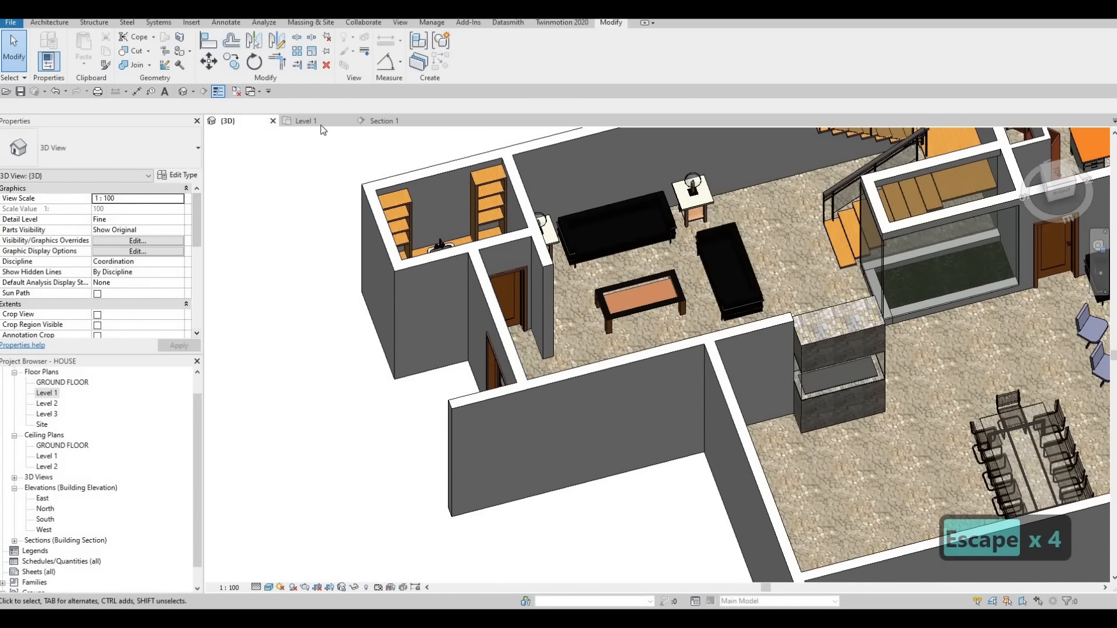
left_click(382, 123)
middle_click_drag(547, 248, 444, 213)
key("Escape")
Step: Start a model in-place component in the Section 1 view with the Generic Models category, keeping the suggested name
left_click(53, 25)
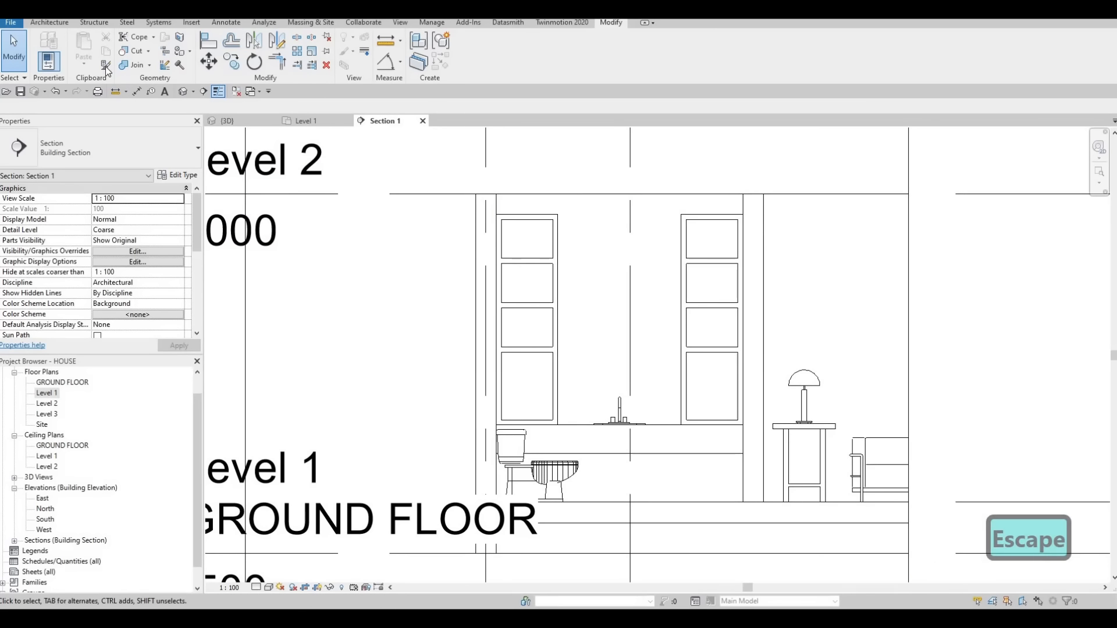
left_click(135, 63)
left_click(154, 110)
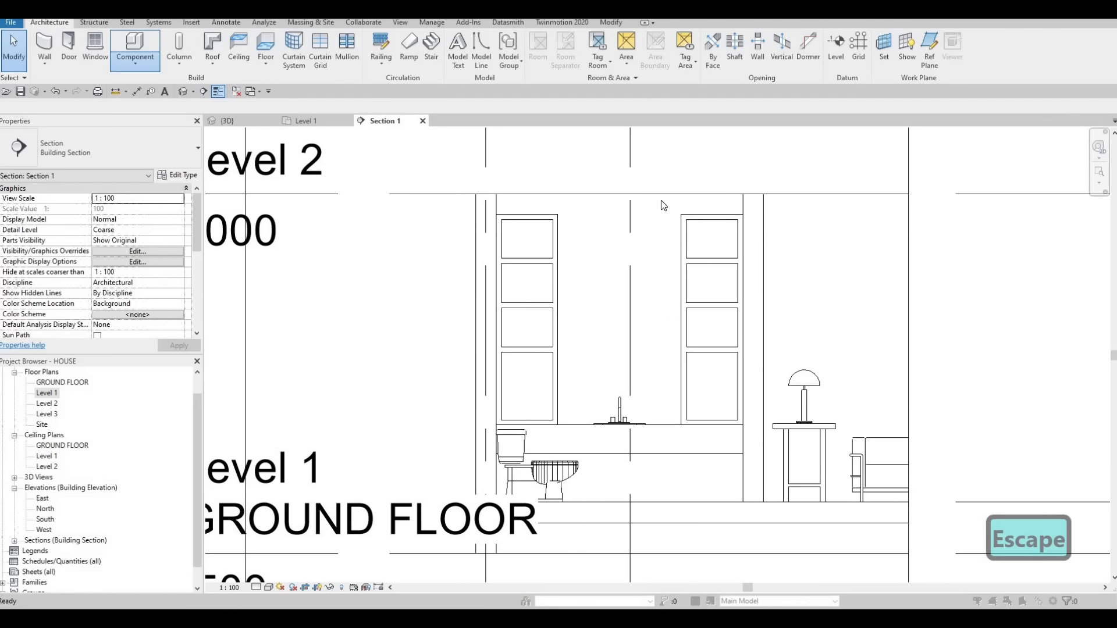
scroll(687, 245, "down", 3)
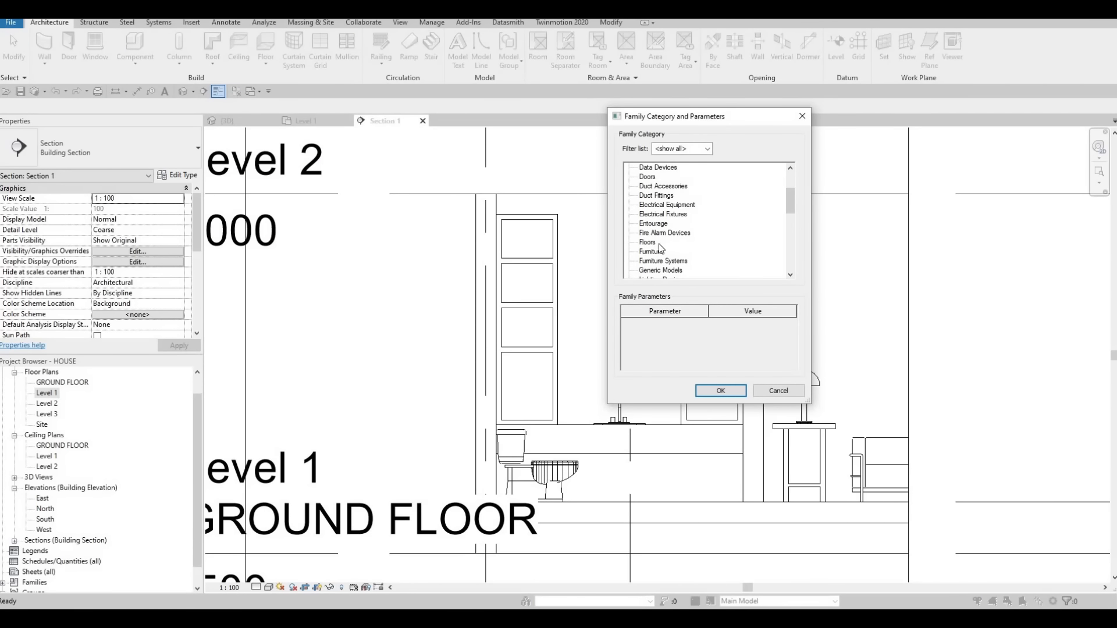
key("g")
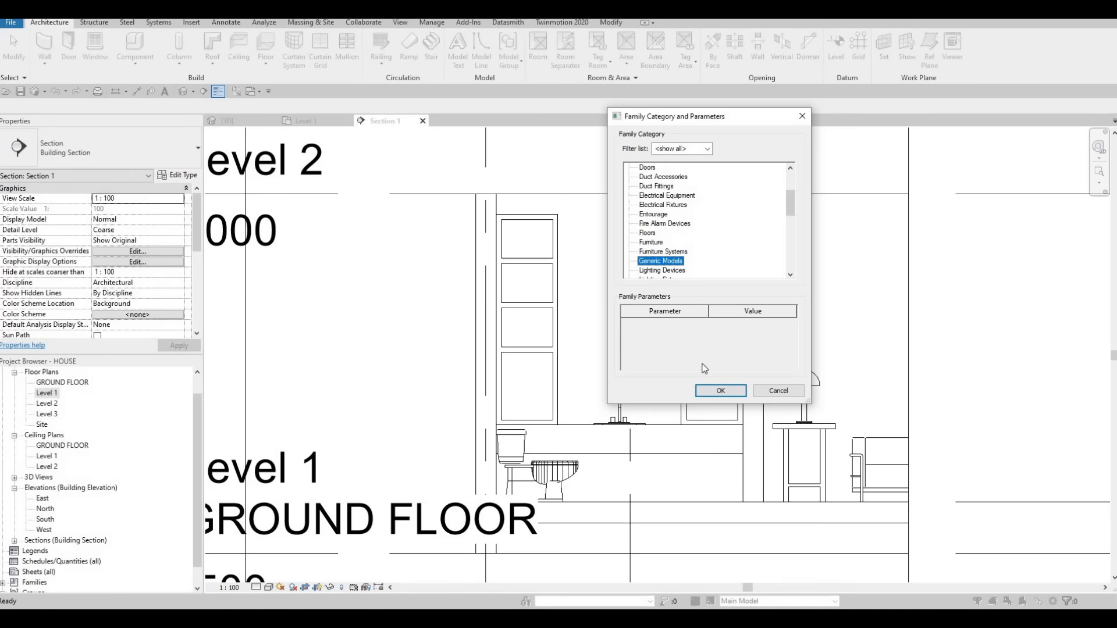
key("Return")
key("Return")
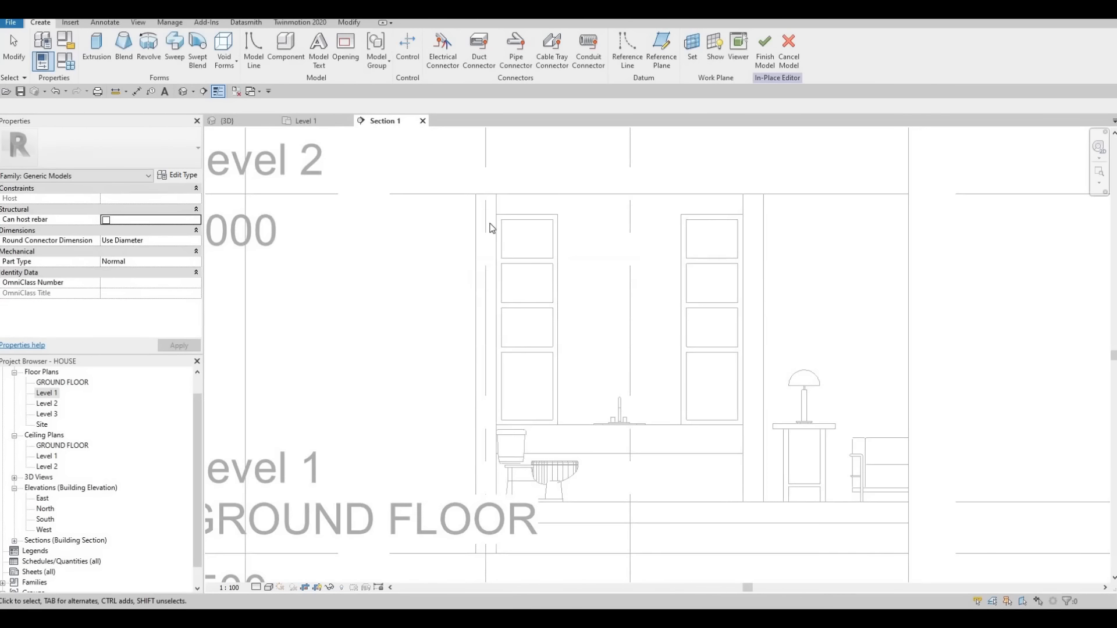
Step: Start an extrusion on the exterior wall behind the sink and set its material to Mirror
left_click(97, 48)
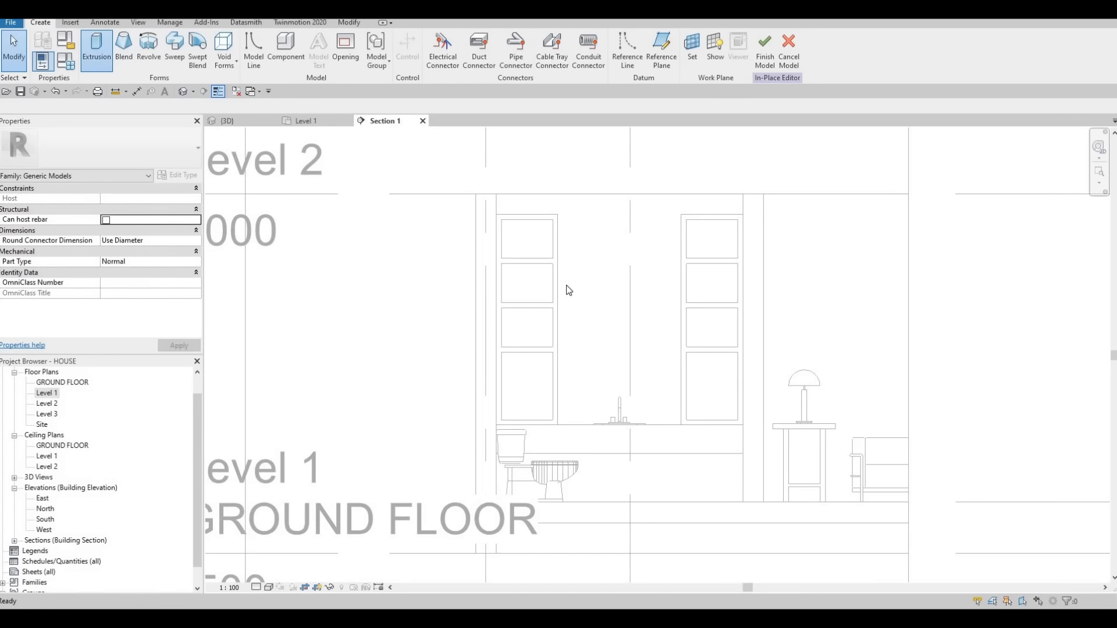
key("Return")
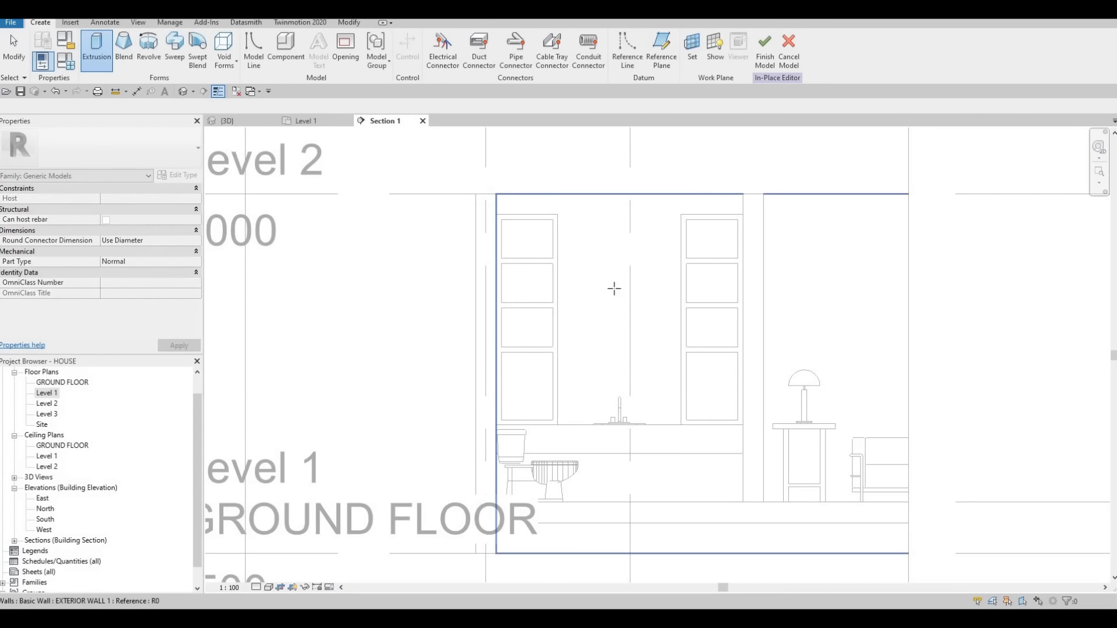
left_click(302, 153)
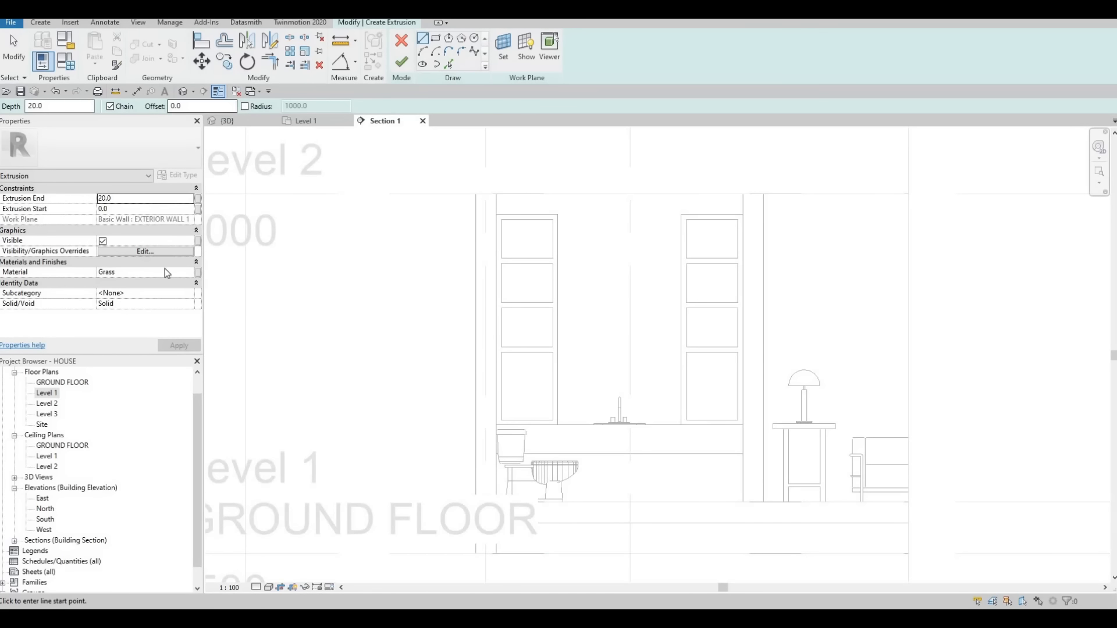
left_click(191, 274)
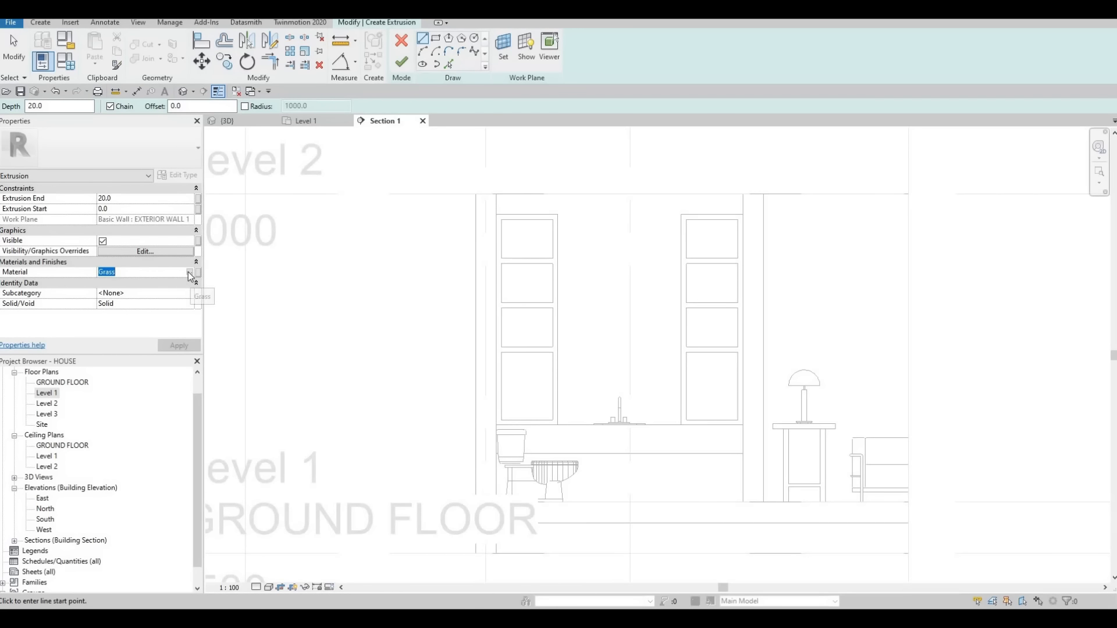
left_click(188, 273)
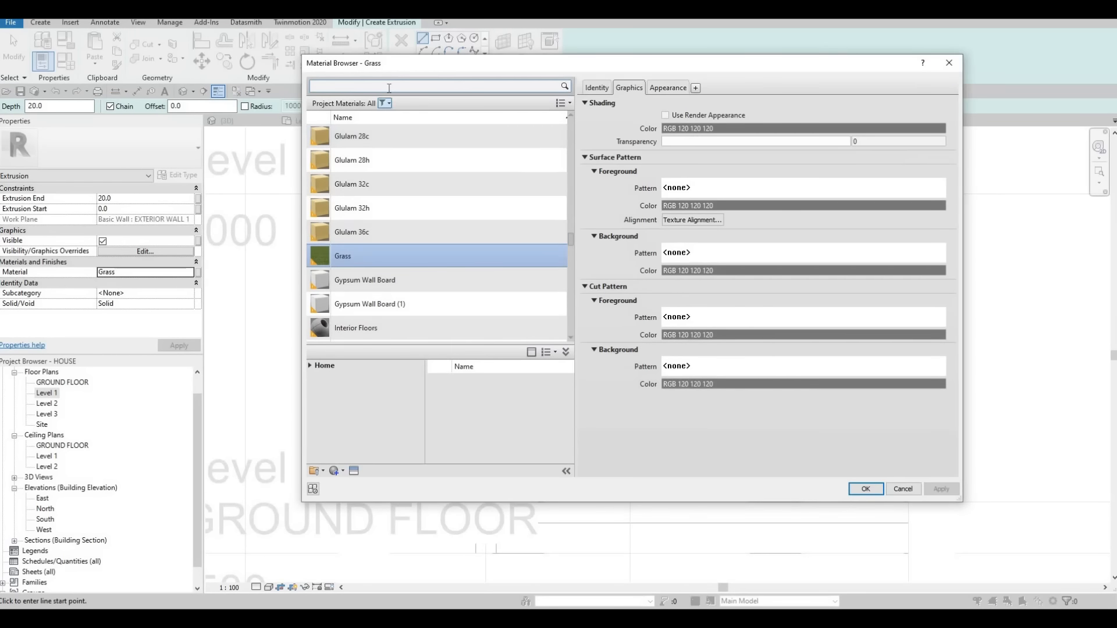
type("GLASS")
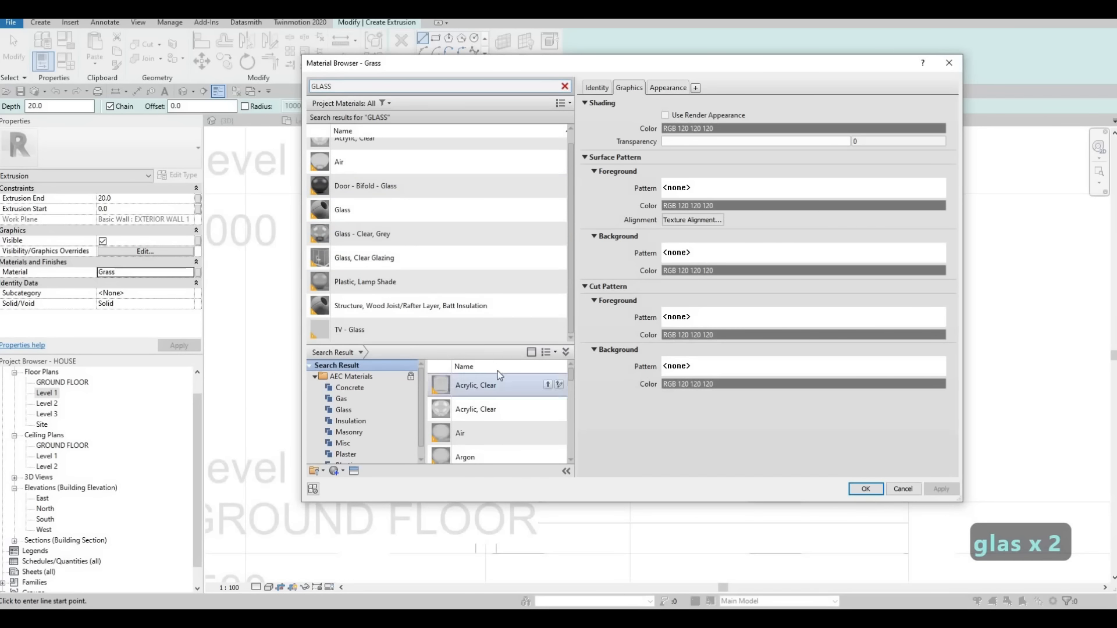
scroll(514, 389, "down", 10)
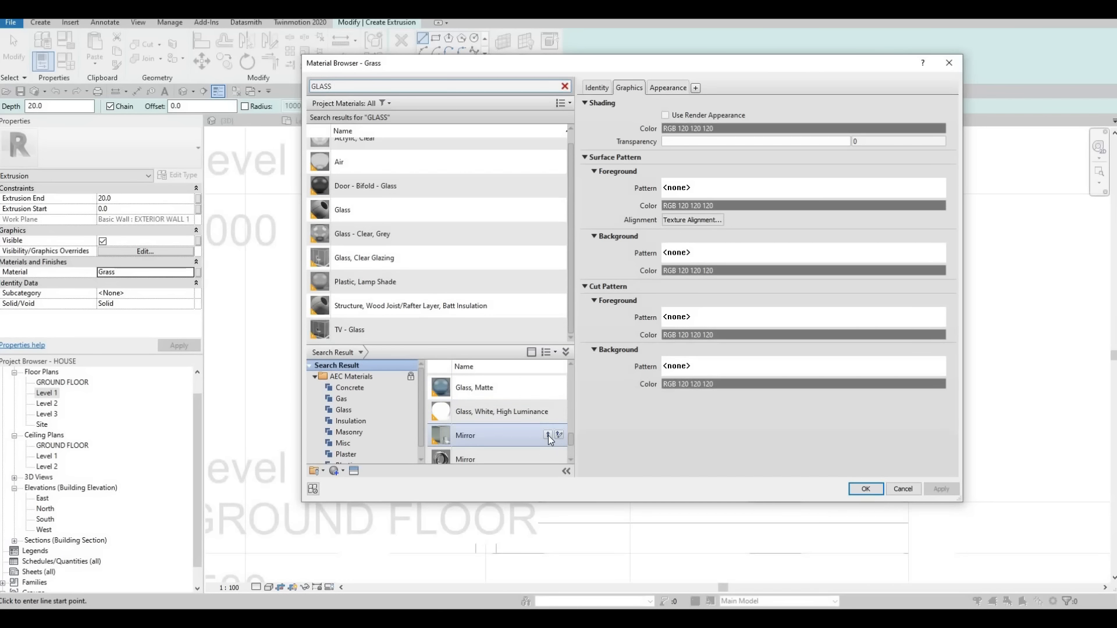
scroll(551, 438, "down", 1)
left_click(551, 428)
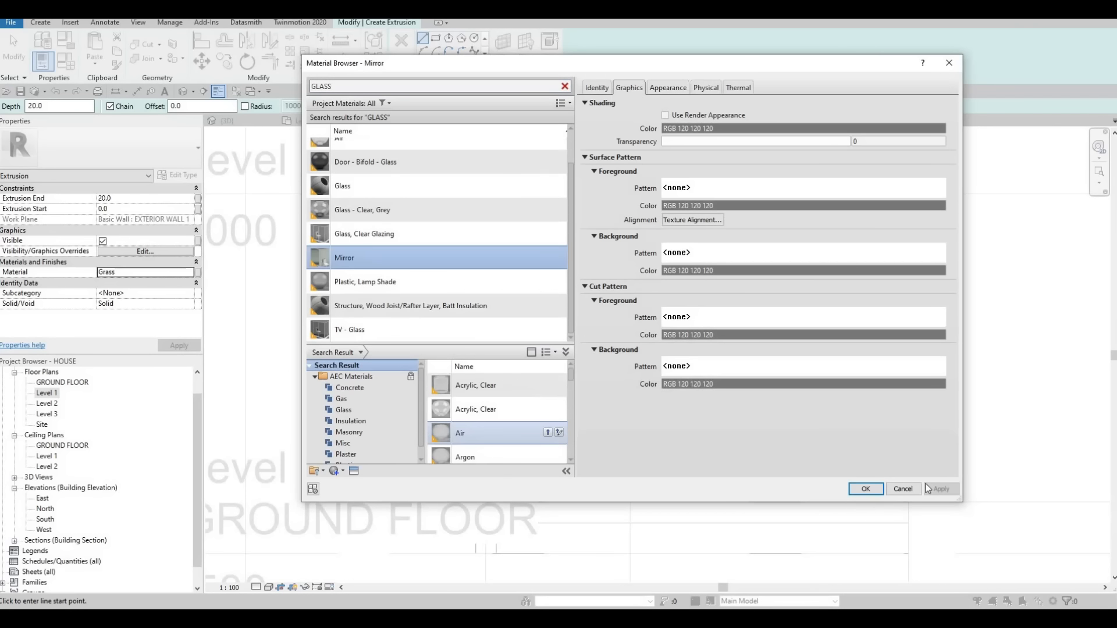
left_click(865, 490)
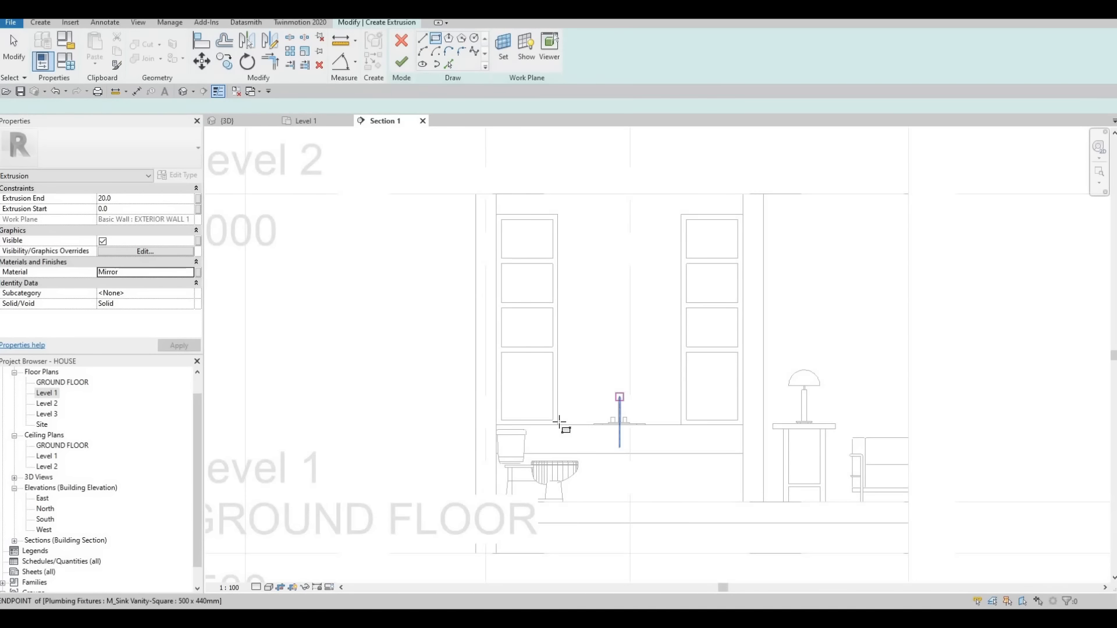
Step: Sketch a rectangle about 1200 by 1756 mm between the two shelf units, rising from the countertop
left_click(558, 425)
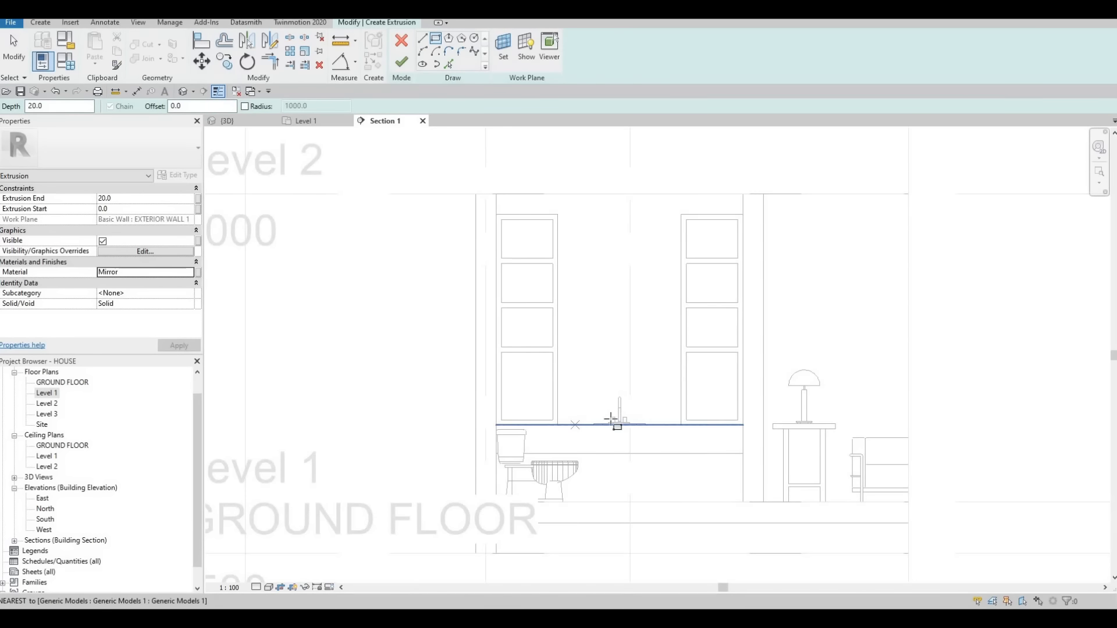
left_click(681, 224)
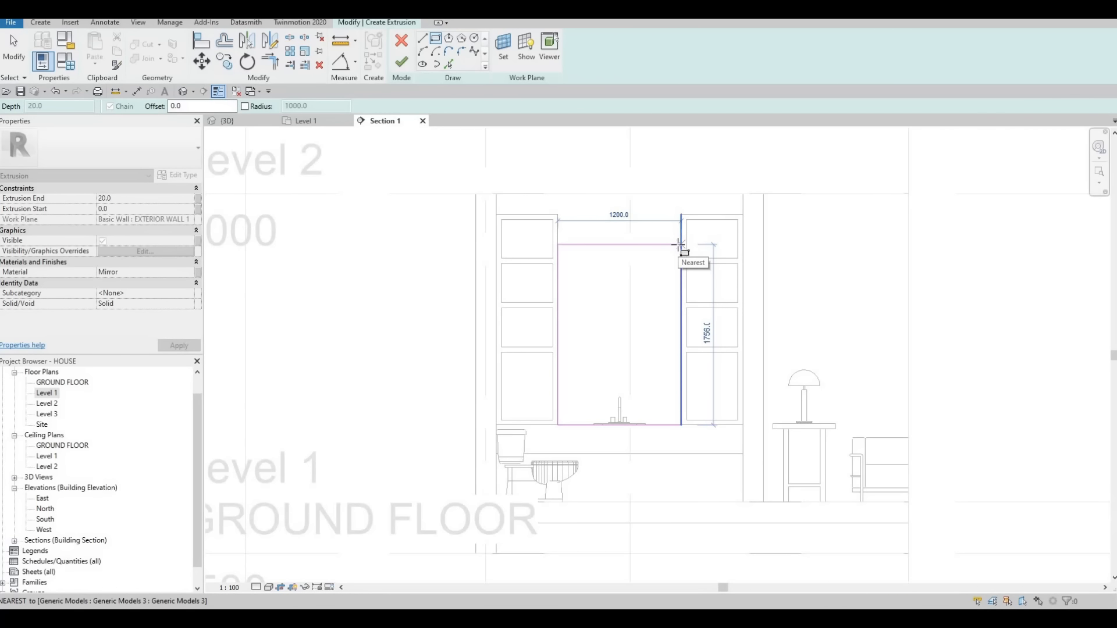
left_click(634, 253)
key("Escape")
key("Escape")
key("Escape")
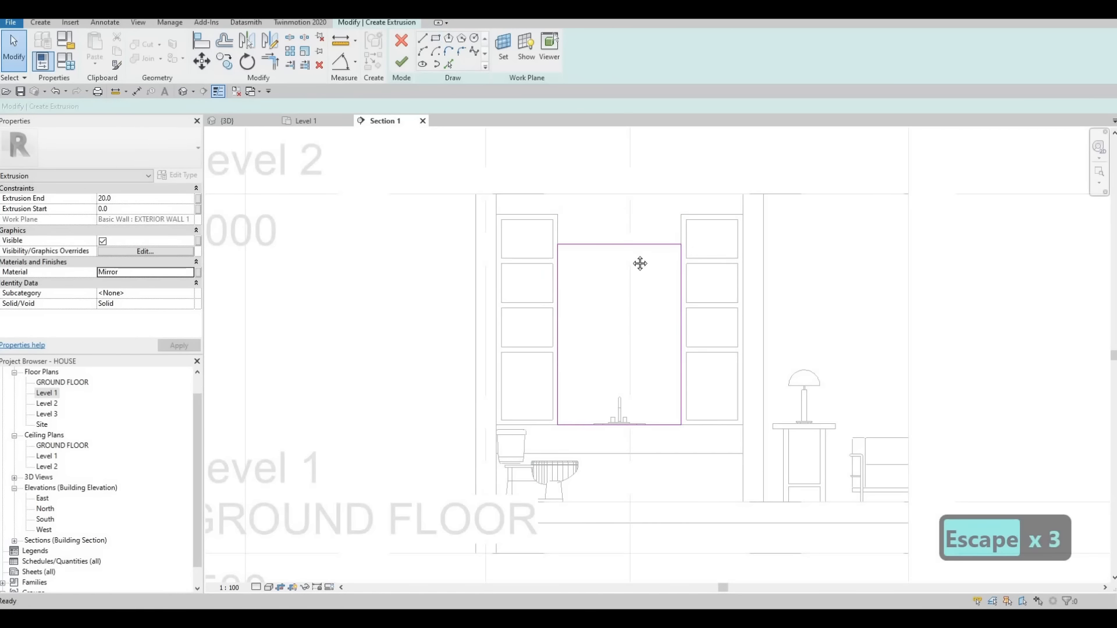
Step: Lower the top edge of the mirror rectangle slightly and finish the extrusion and the in-place component
middle_click_drag(632, 247, 628, 253)
key("Escape")
mouse_move(623, 251)
left_mouse_down()
mouse_move(623, 272)
mouse_move(619, 261)
left_mouse_up()
key("Escape")
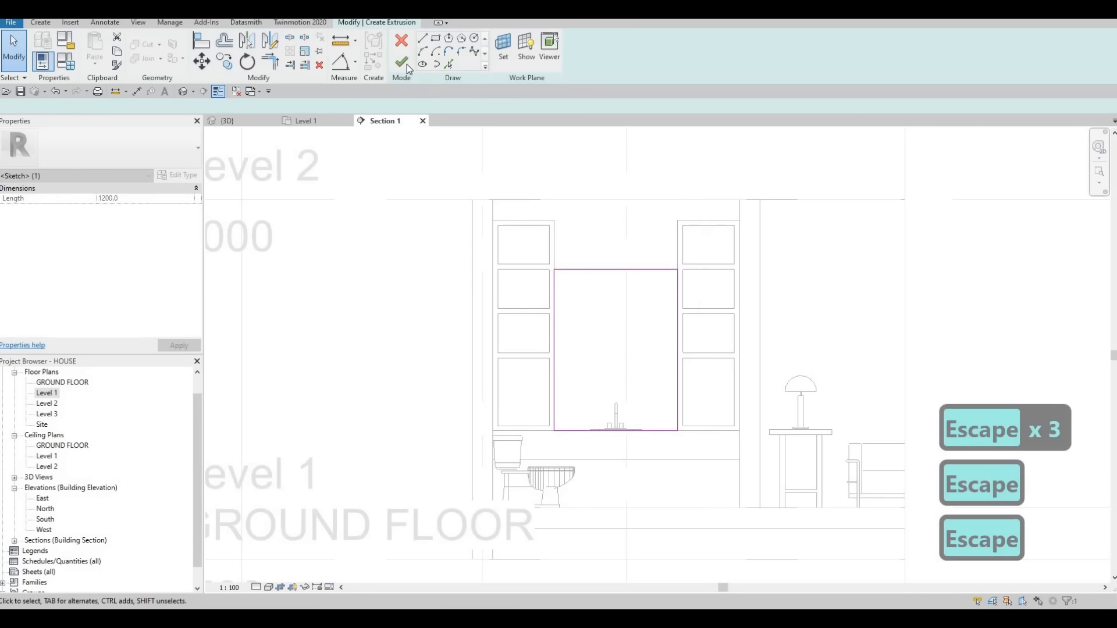
left_click(405, 63)
key("Escape")
scroll(604, 242, "up", 2)
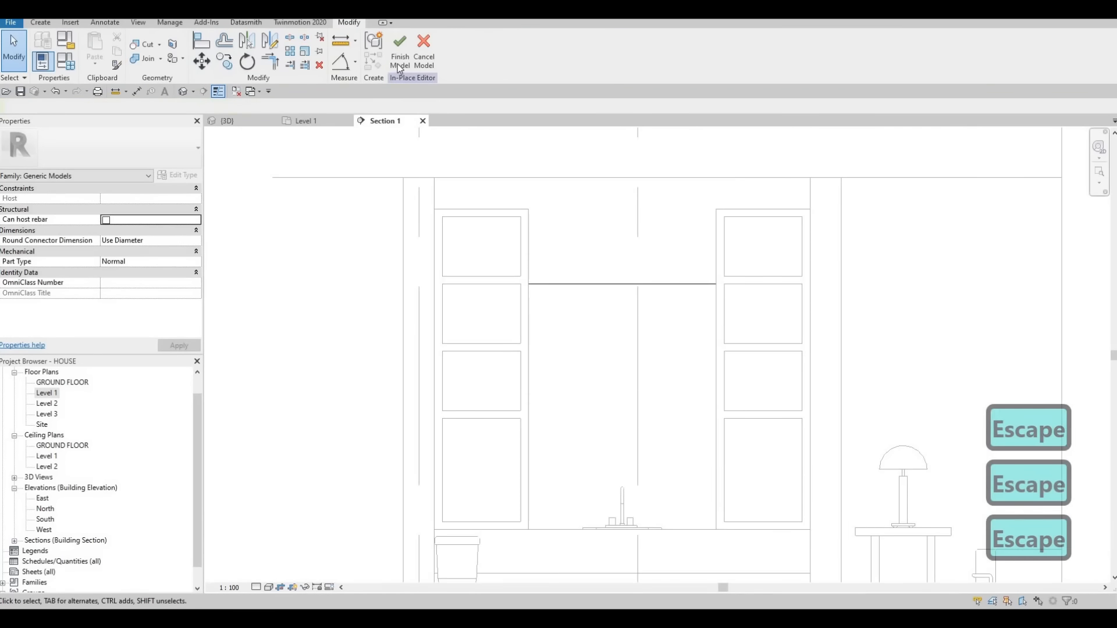
left_click(397, 64)
key("Escape")
Step: Edit the left shelf unit's extrusion sketch and add a 1200 by 480 mm rectangle above the mirror, spanning to the right shelf unit
left_click(524, 213)
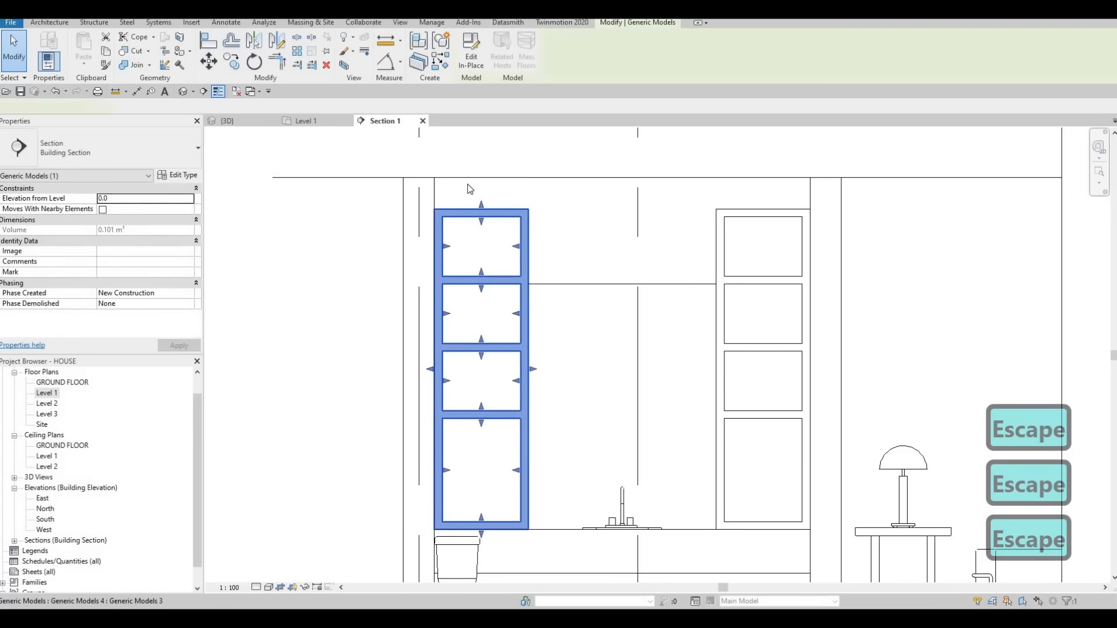
left_click(472, 53)
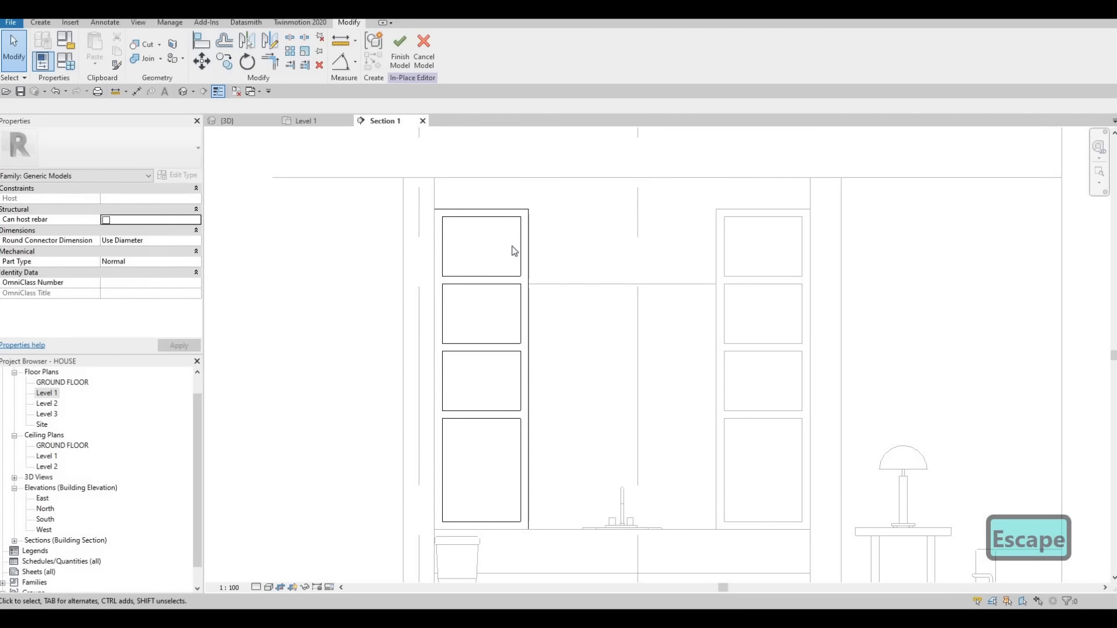
left_click(527, 245)
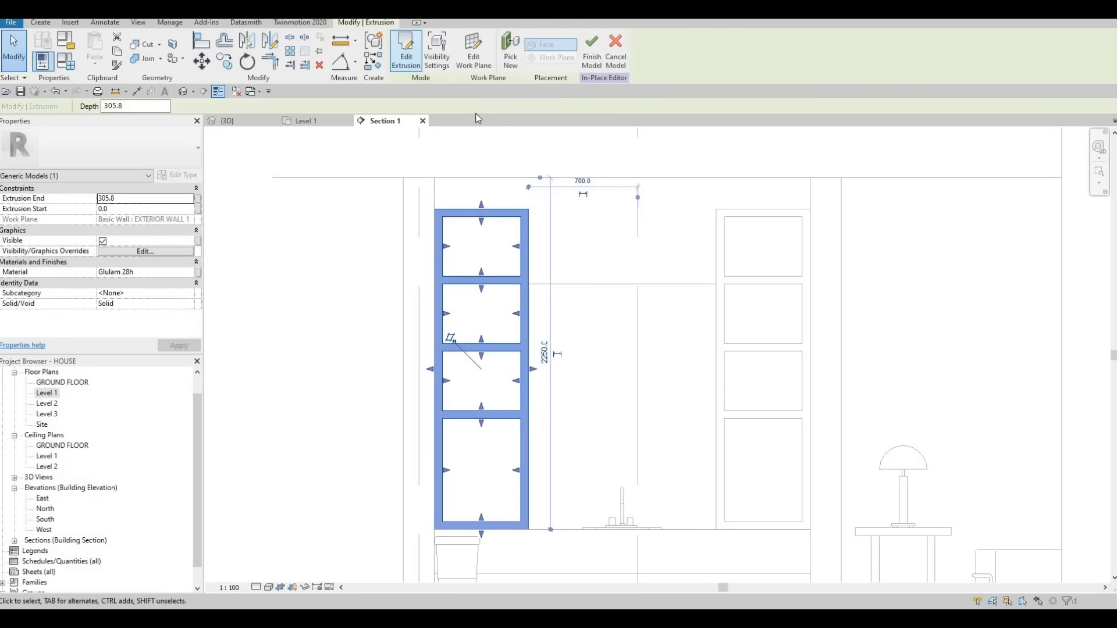
left_click(406, 52)
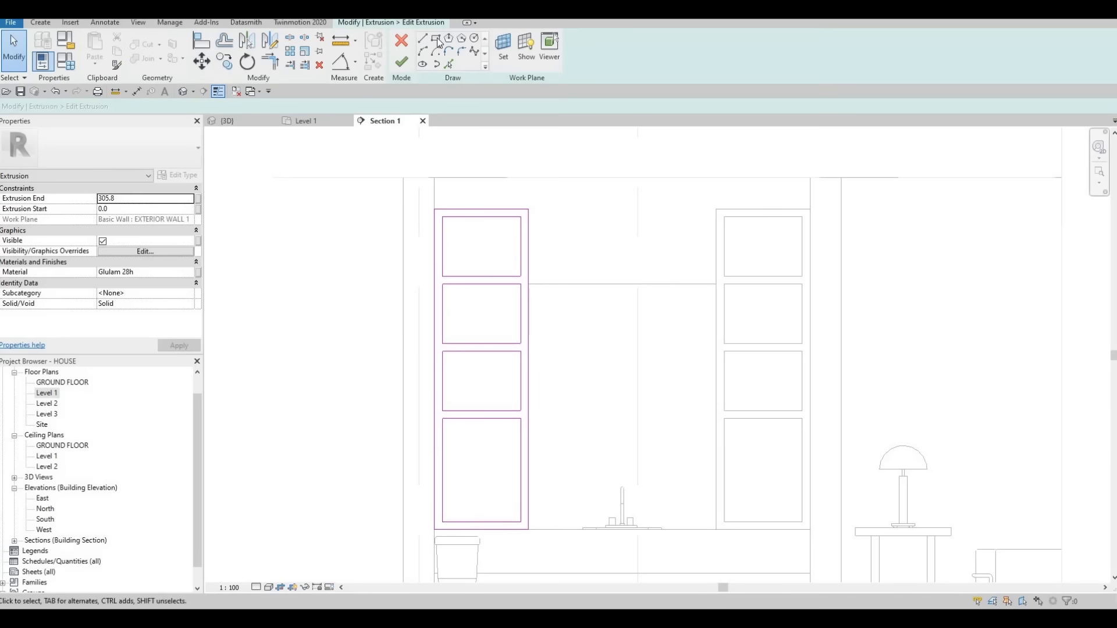
left_click(528, 210)
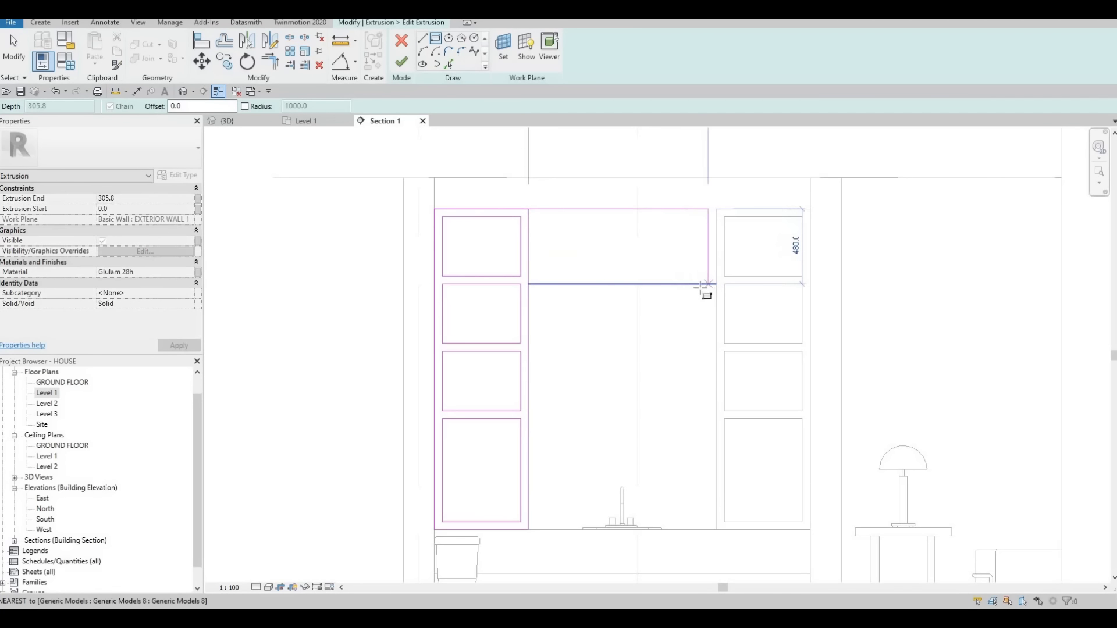
left_click(713, 285)
key("Escape")
key("Escape")
key("Escape")
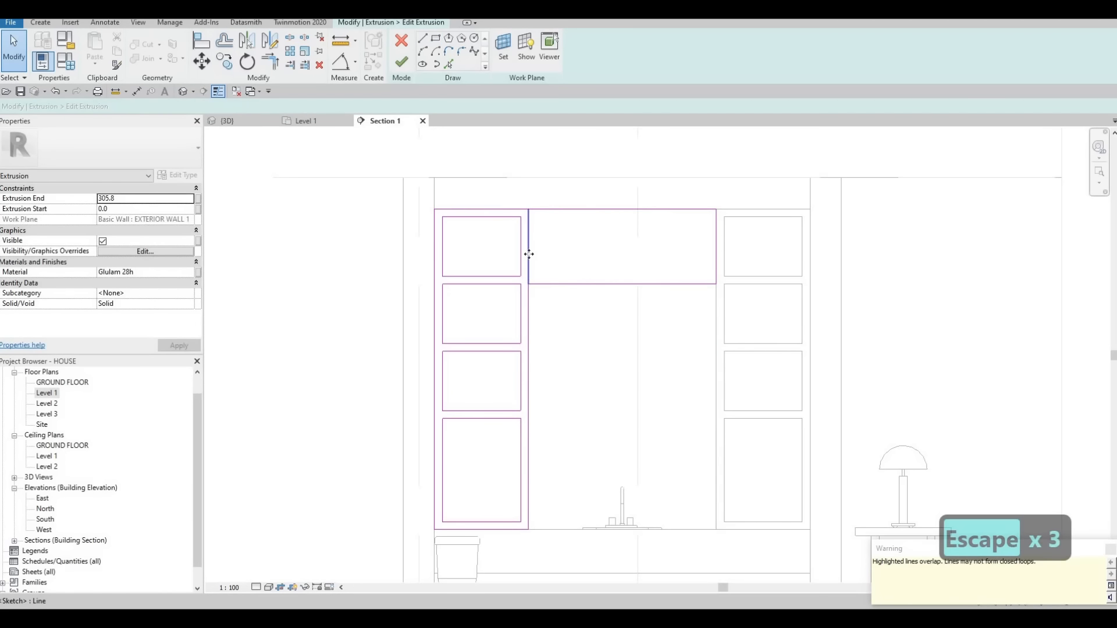
Step: Delete the overlapping vertical line, trim the shelf outline into one loop with the new rectangle, and finish the sketch
left_click(529, 254)
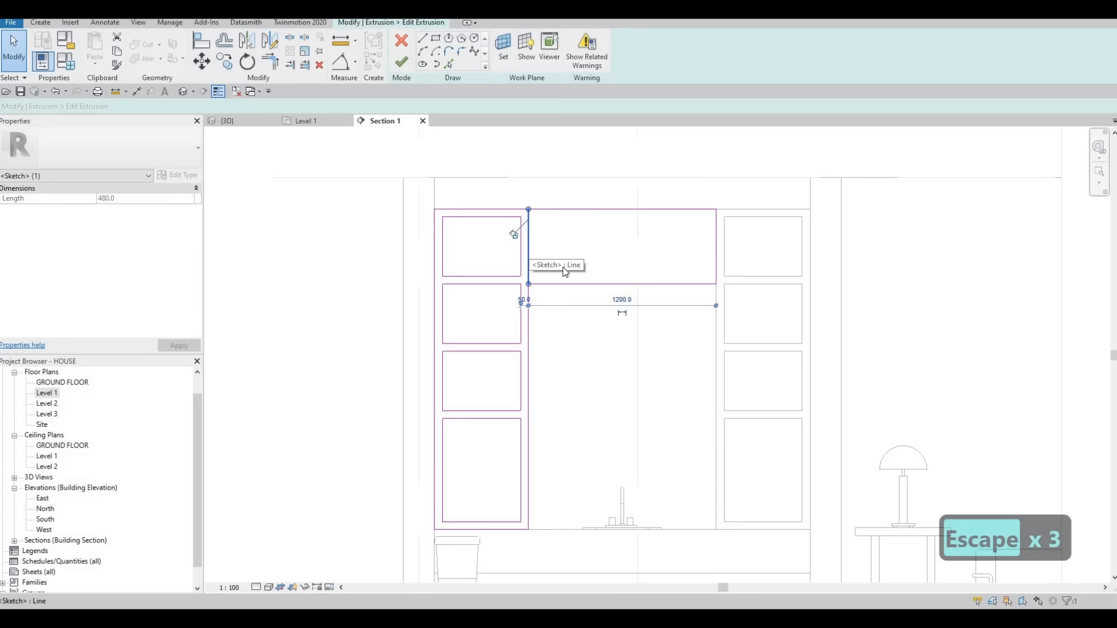
key("Delete")
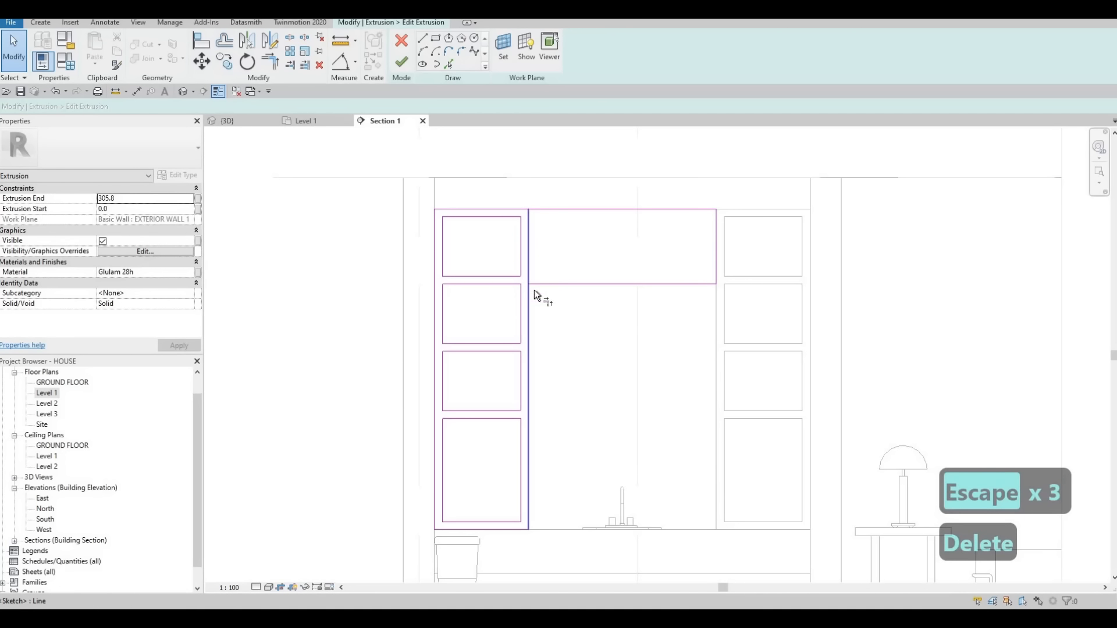
key("t")
key("r")
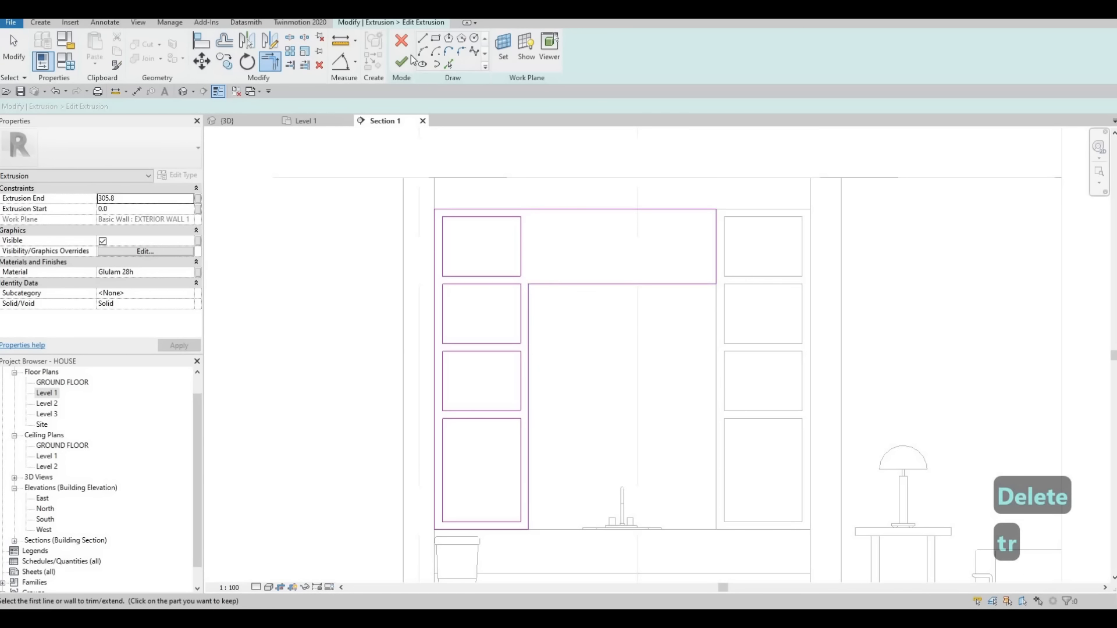
key("Escape")
left_click(401, 62)
key("Escape")
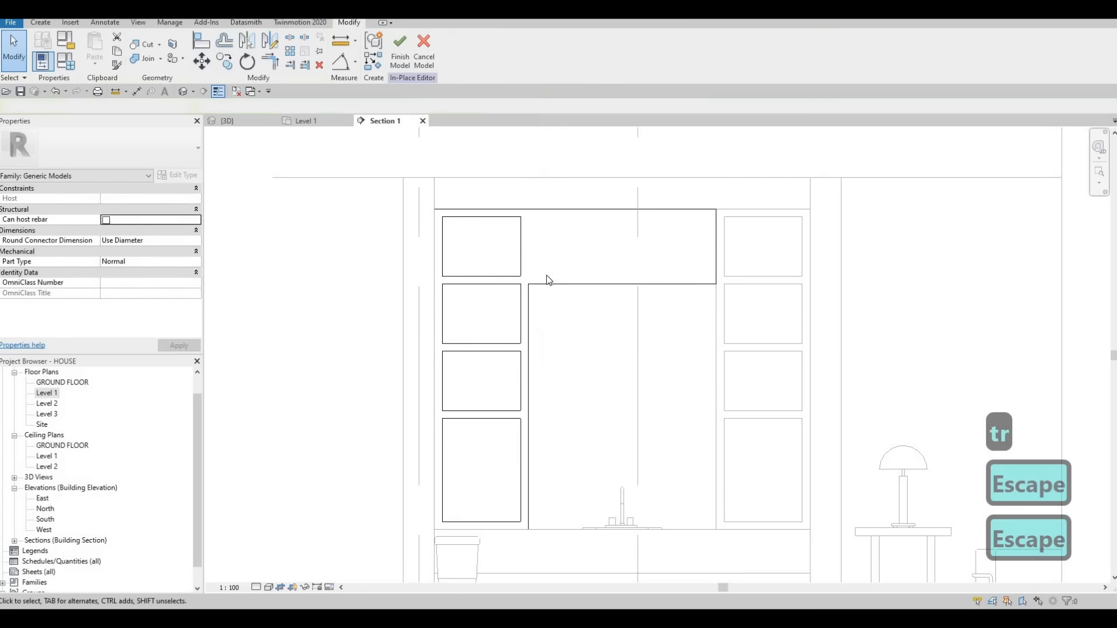
Step: Reopen the extrusion sketch and copy the top-left shelf opening 600 mm to the right, into the section above the mirror
left_click(546, 275)
left_click(406, 53)
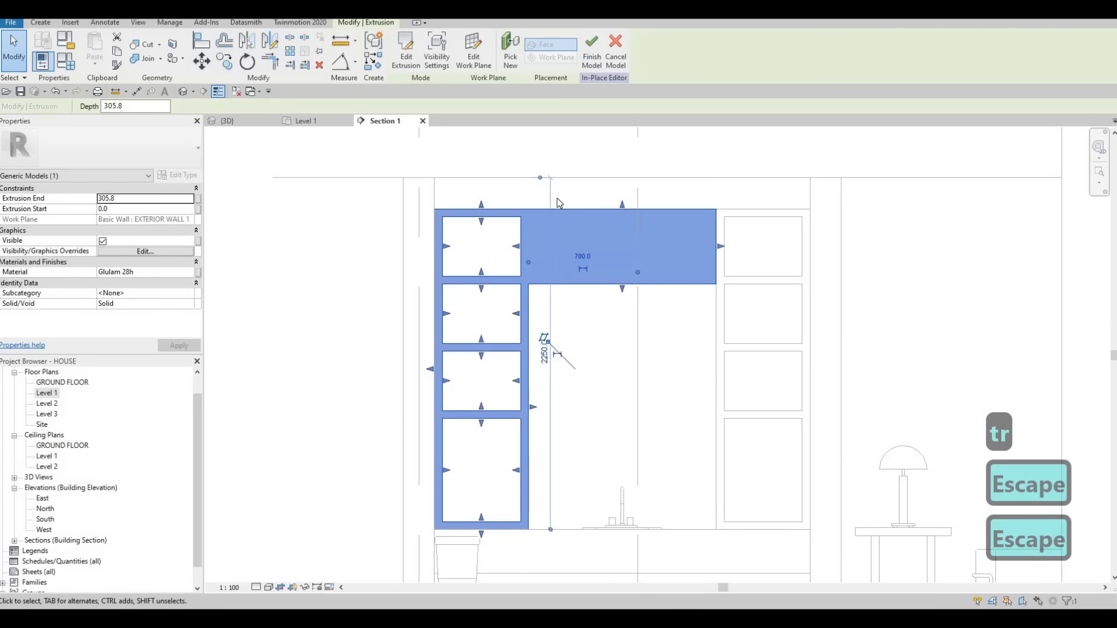
key("Tab")
left_click(491, 217)
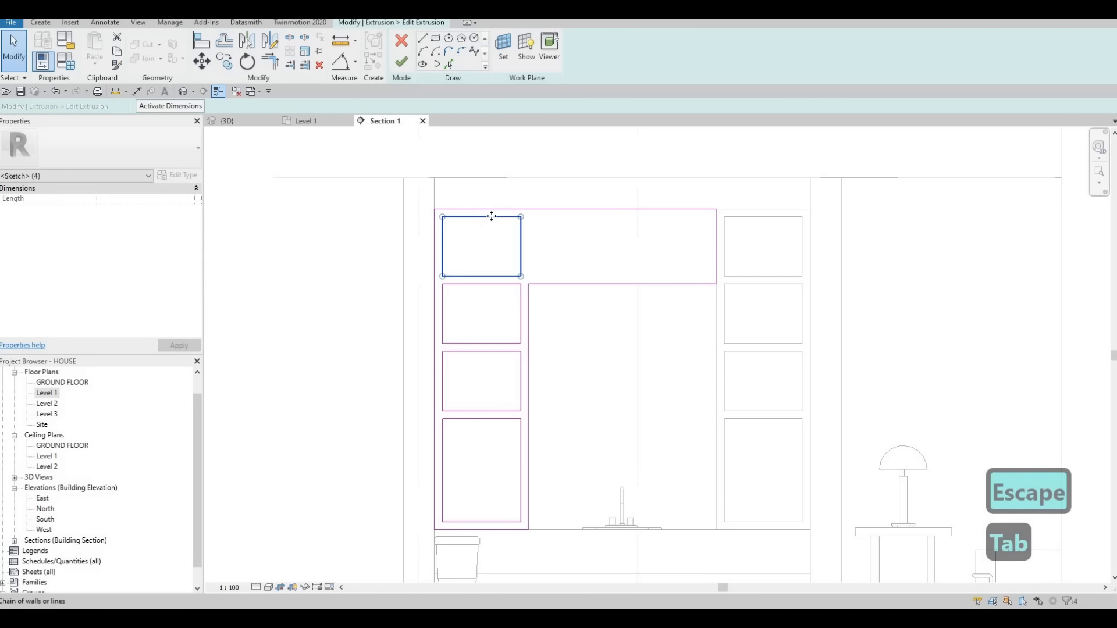
key("c")
key("o")
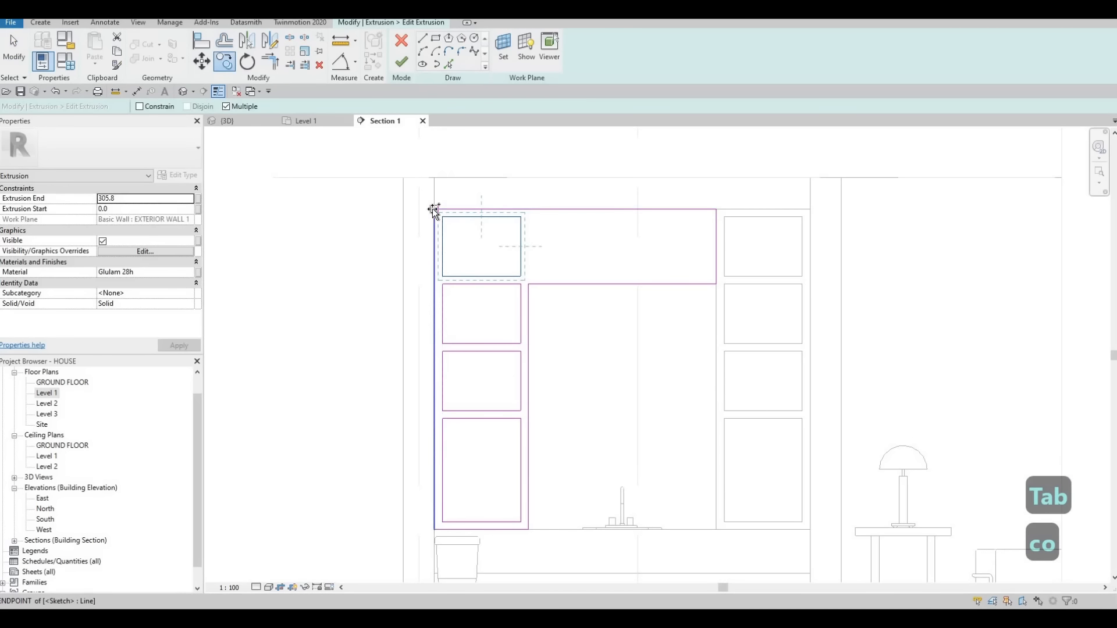
left_click(434, 209)
left_click(529, 209)
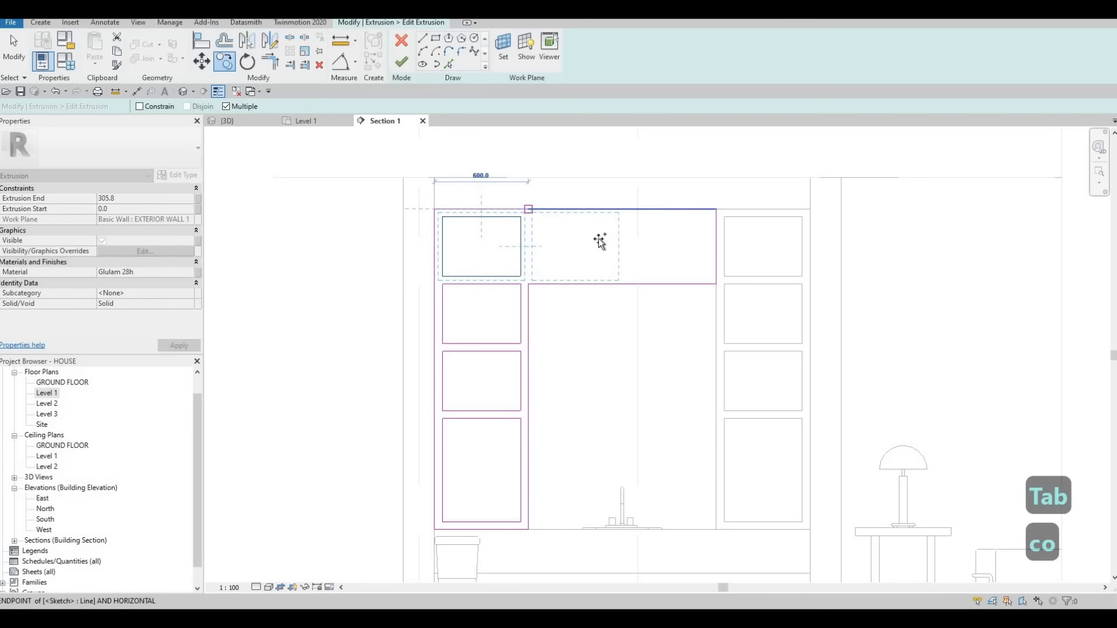
key("Escape")
key("Escape")
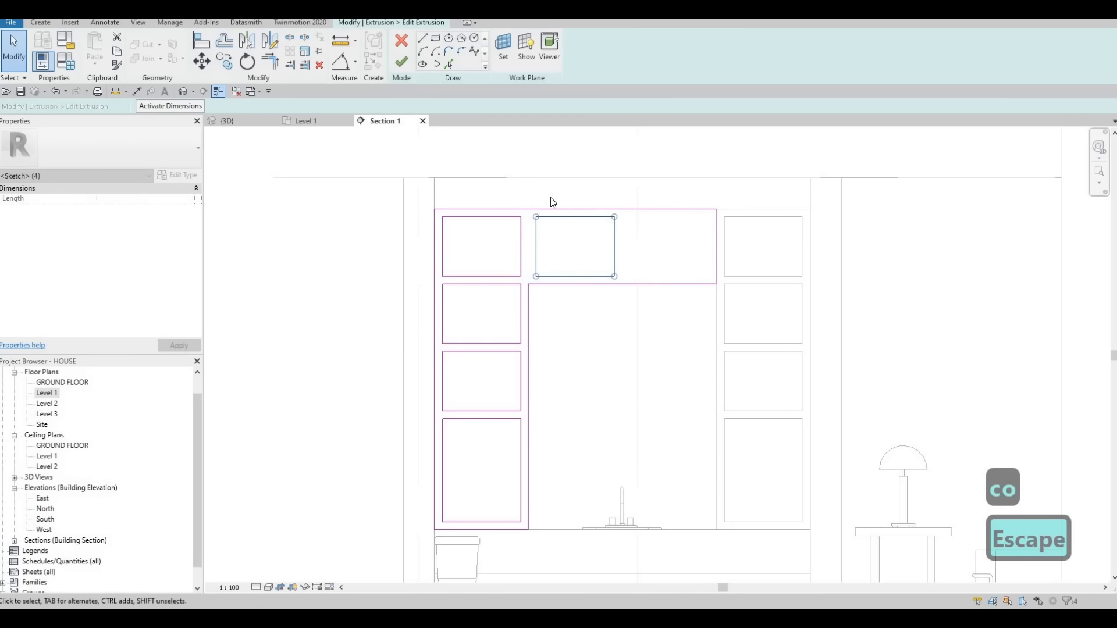
Step: Delete the short top line above the left opening and extend the remaining top edge to the outer left corner
scroll(550, 197, "up", 2)
key("Escape")
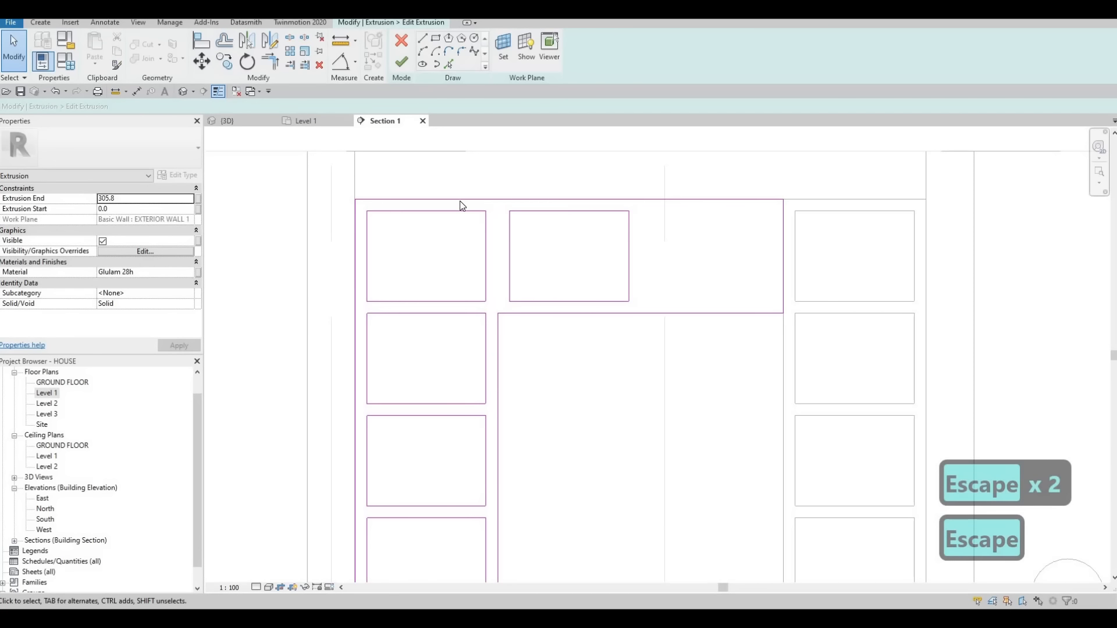
left_click(463, 199)
key("BackSpace")
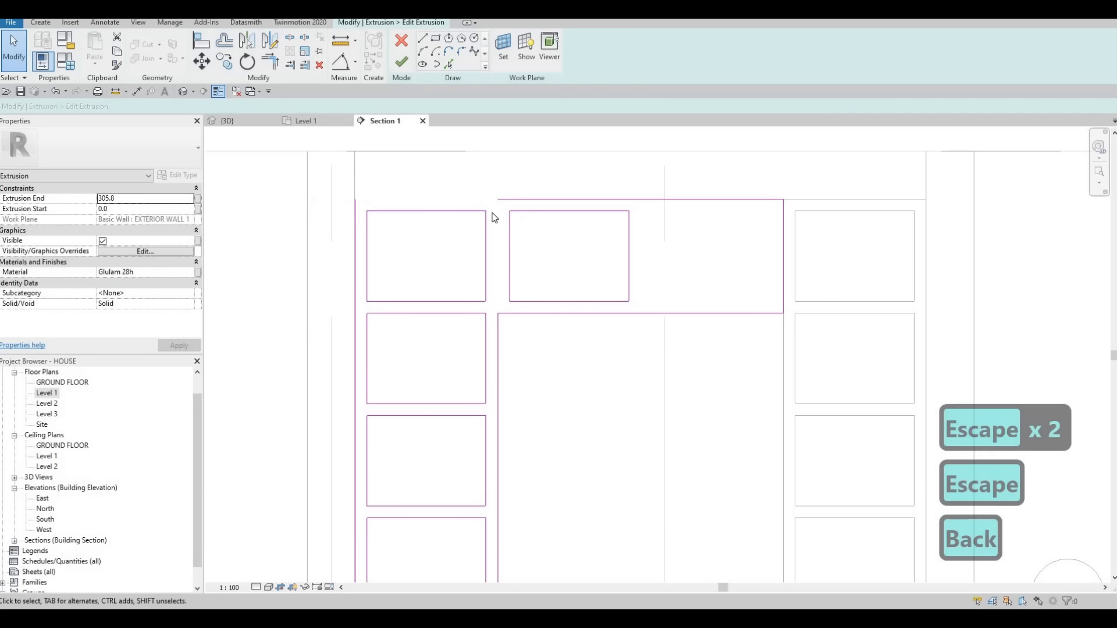
key("Escape")
key("Escape")
key("t")
key("r")
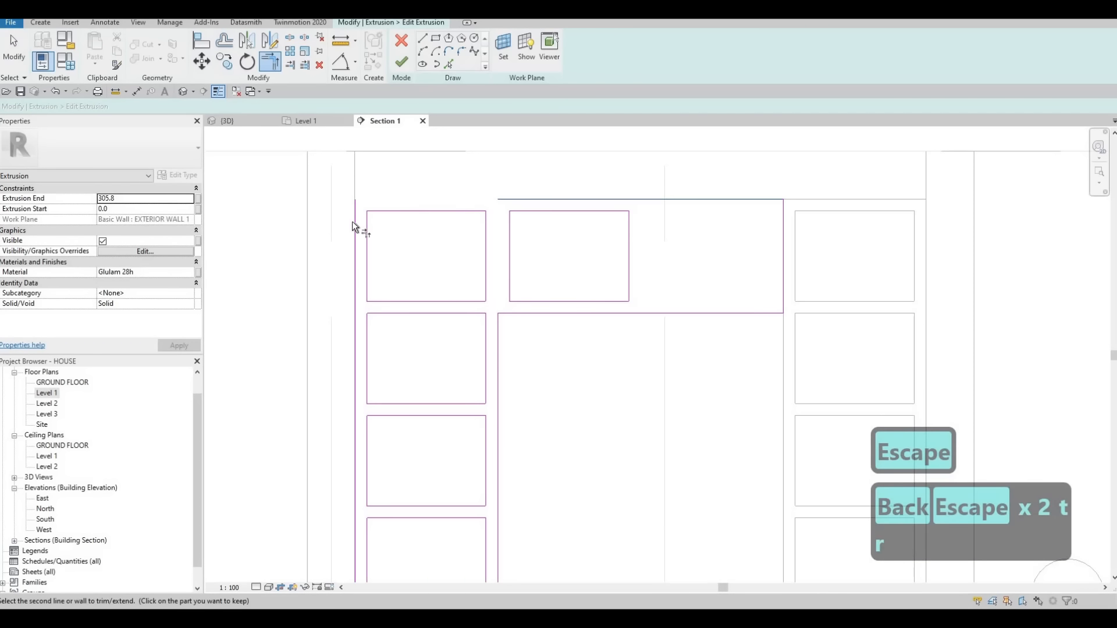
left_click(354, 222)
left_click(525, 233)
key("Escape")
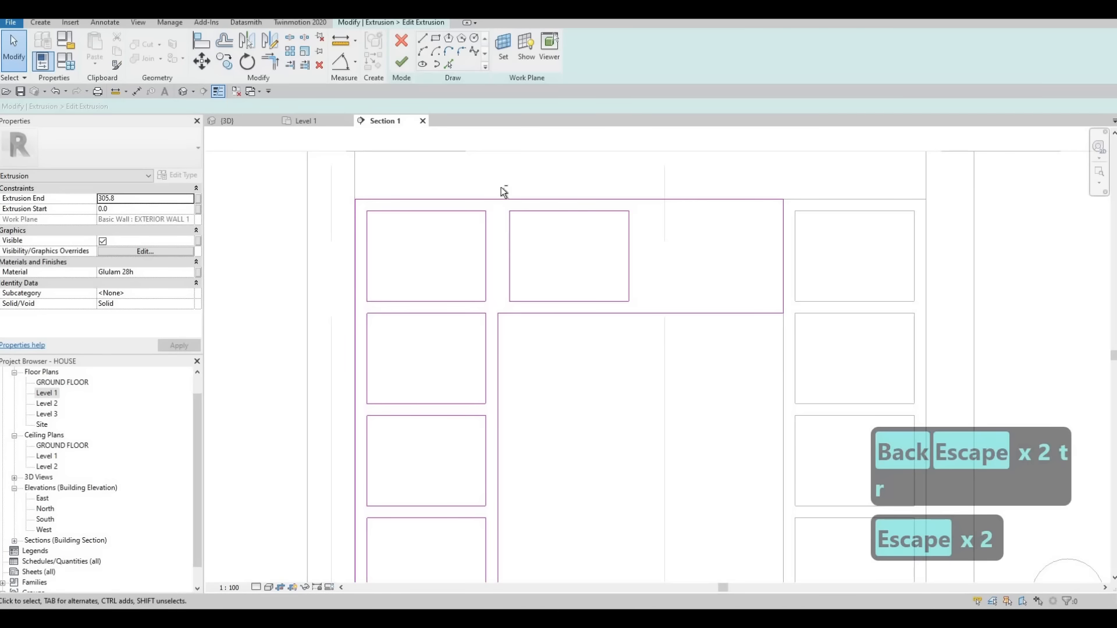
key("Escape")
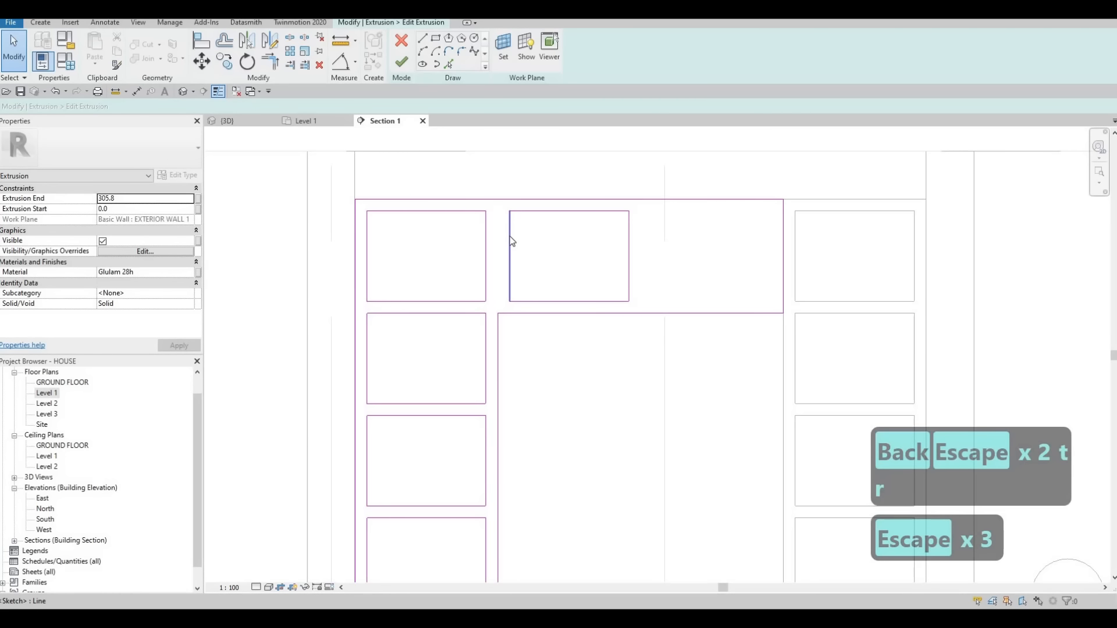
Step: Align the left edge of the copied opening above the mirror with the inner vertical line of the left shelf unit
key("a")
key("l")
left_click(499, 318)
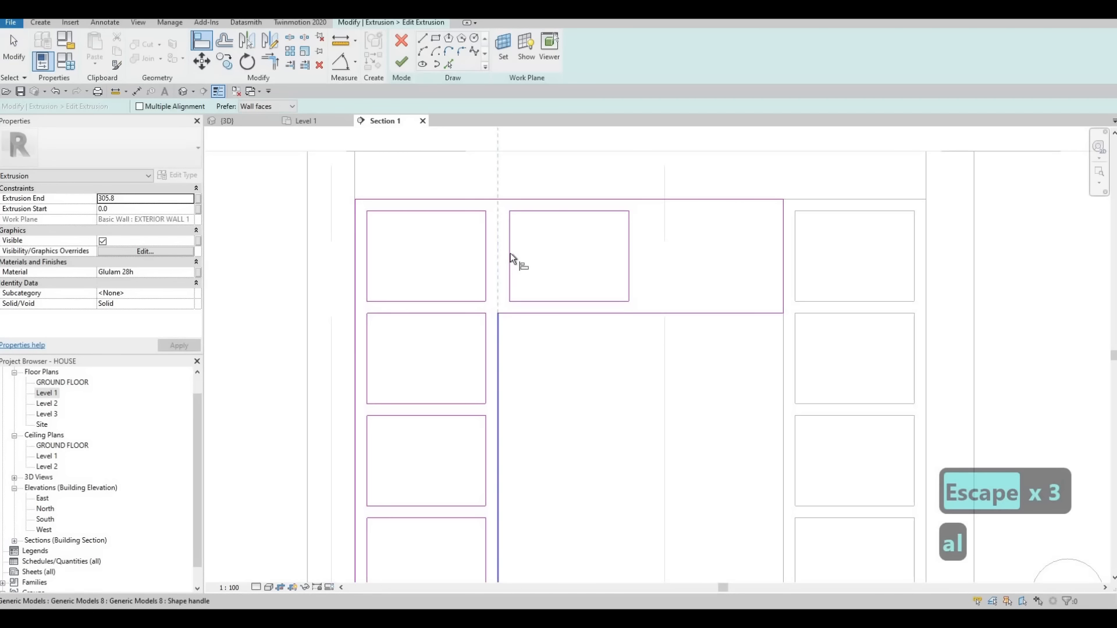
left_click(511, 253)
key("Escape")
key("Escape")
Step: Stretch the right edge of the opening above the mirror and set its distance to the outer right edge to 50 mm
mouse_move(629, 245)
left_mouse_down()
mouse_move(768, 254)
mouse_move(776, 184)
left_mouse_up()
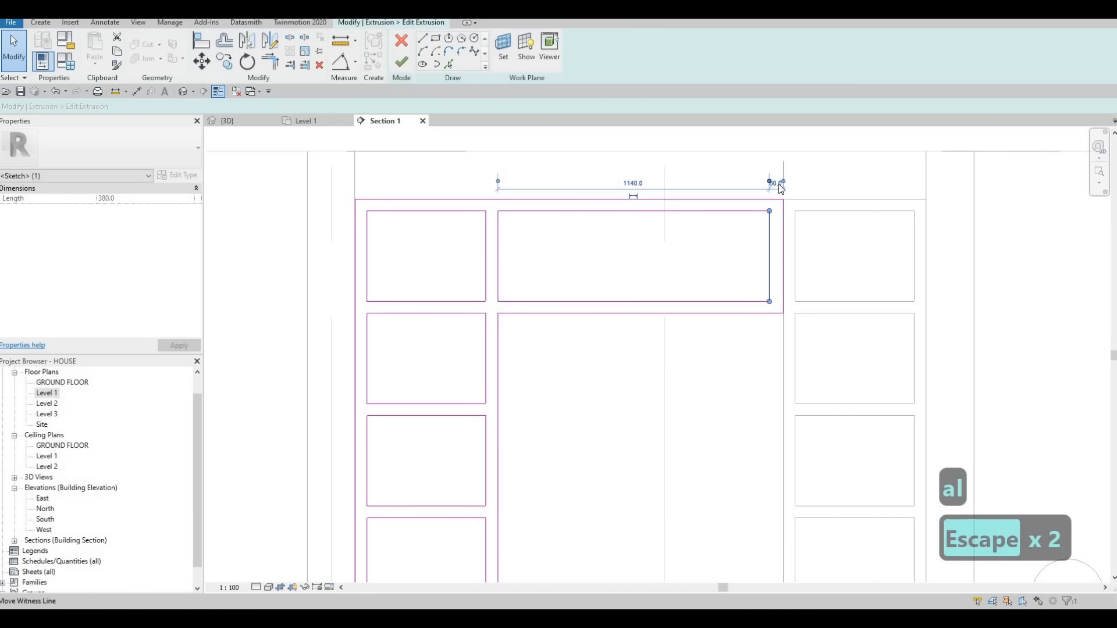
scroll(780, 183, "up", 4)
left_click(773, 192)
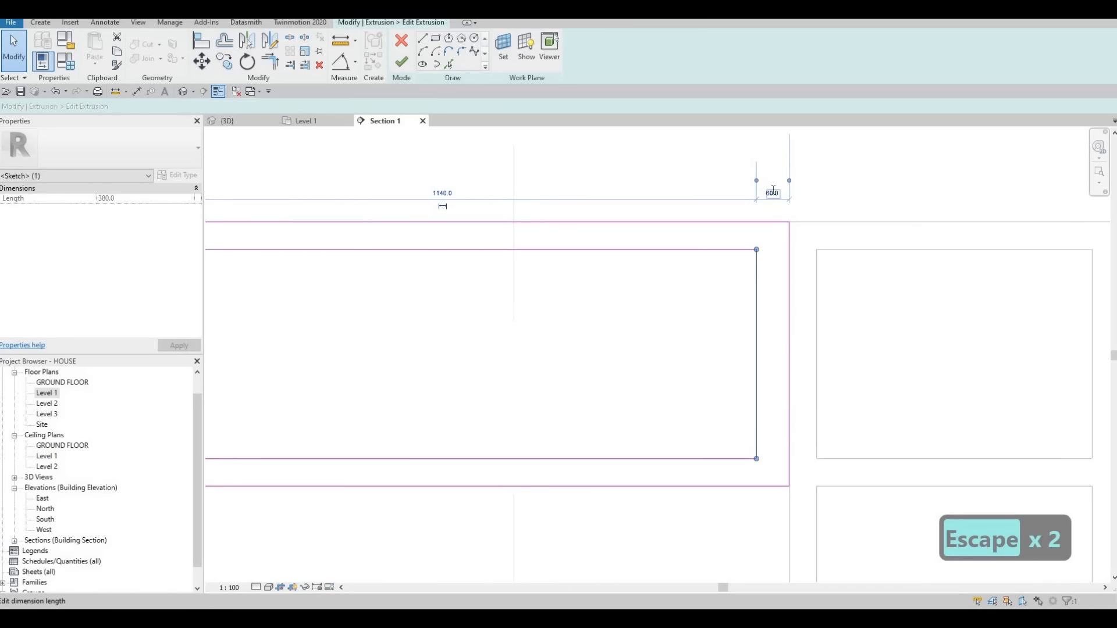
type("50")
key("Return")
key("Escape")
key("Escape")
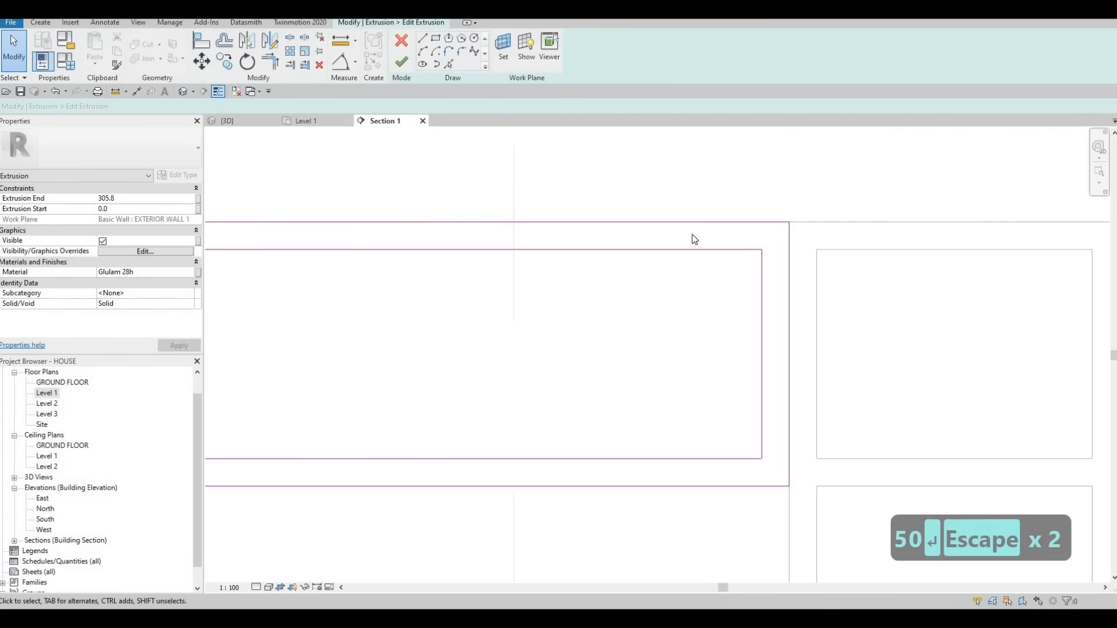
Step: Finish the shelf extrusion sketch and complete the in-place model
scroll(741, 218, "down", 3)
middle_click_drag(607, 258, 678, 224)
scroll(678, 224, "down", 2)
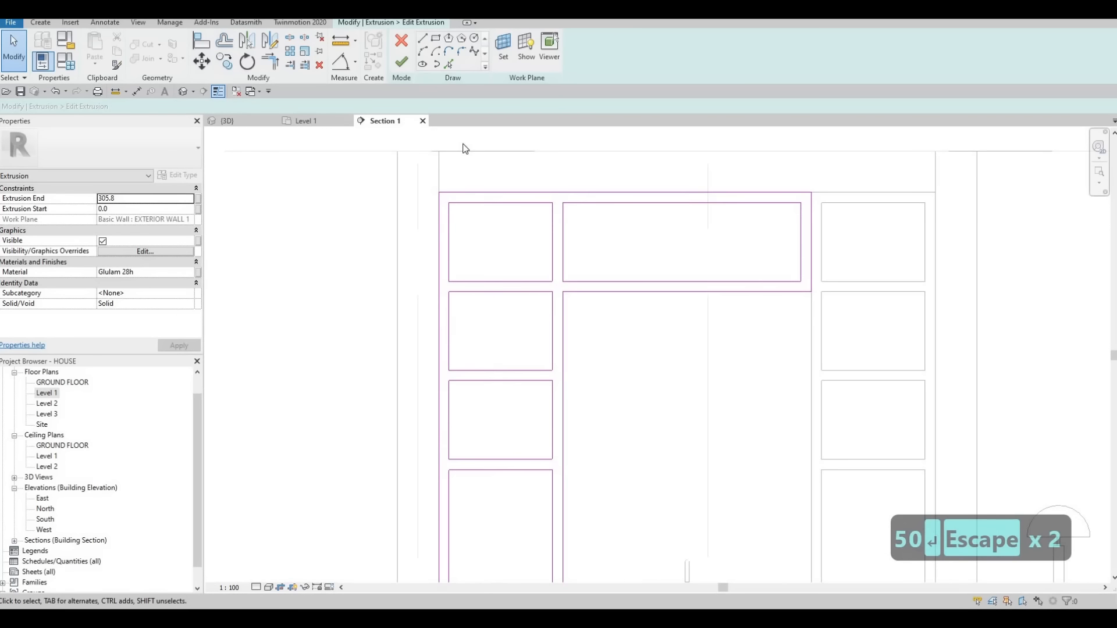
left_click(401, 62)
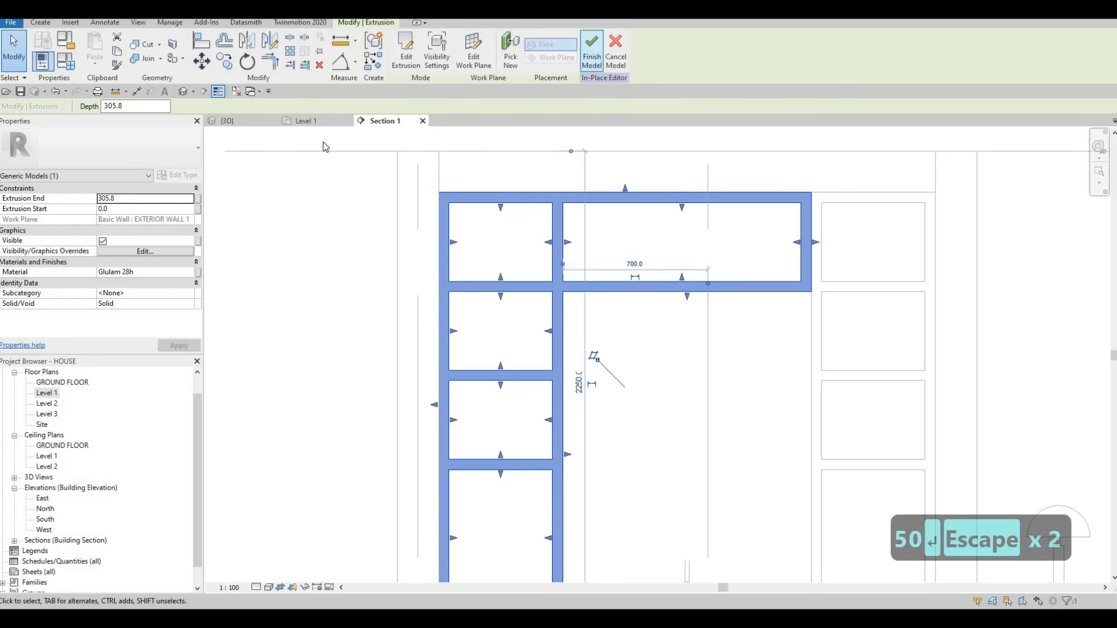
left_click(592, 48)
Step: Examine the washroom shelving and mirror in the 3D view from several angles
left_click(227, 121)
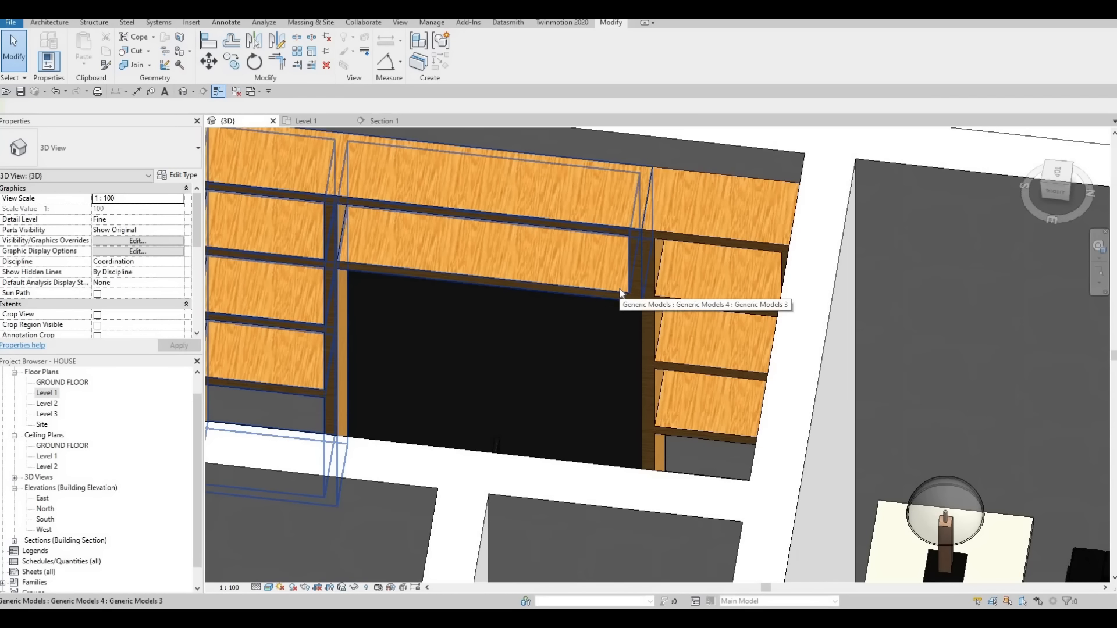
scroll(648, 275, "down", 3)
scroll(630, 278, "up", 2)
key("Escape")
key("Escape")
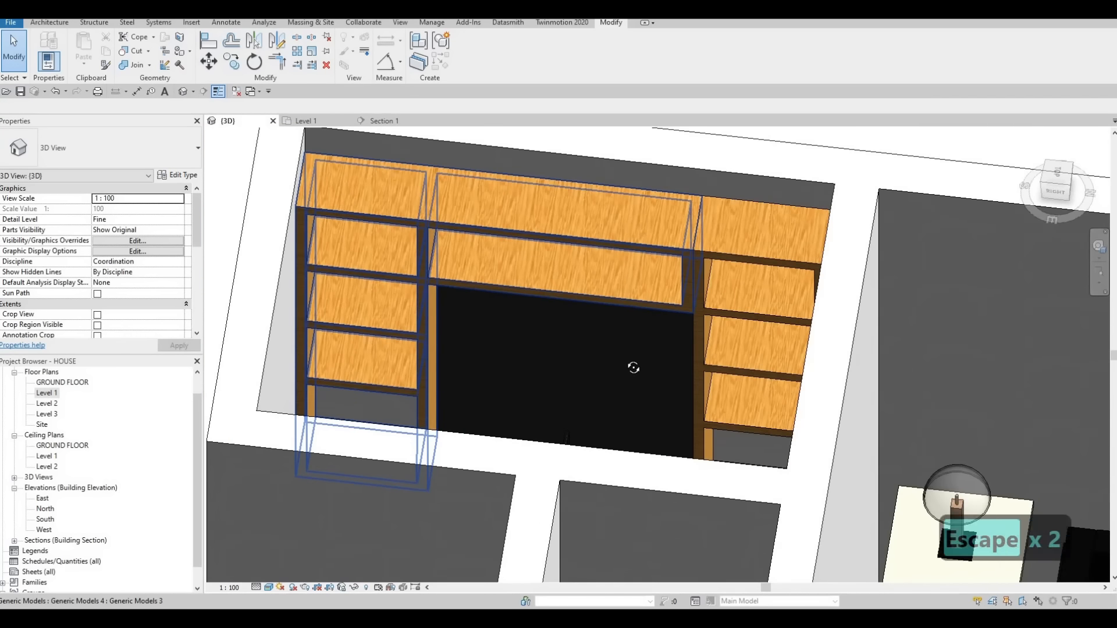
scroll(626, 372, "down", 2)
middle_click_drag(624, 378, 523, 185, "shift")
middle_click_drag(646, 425, 541, 180)
scroll(539, 174, "down", 2)
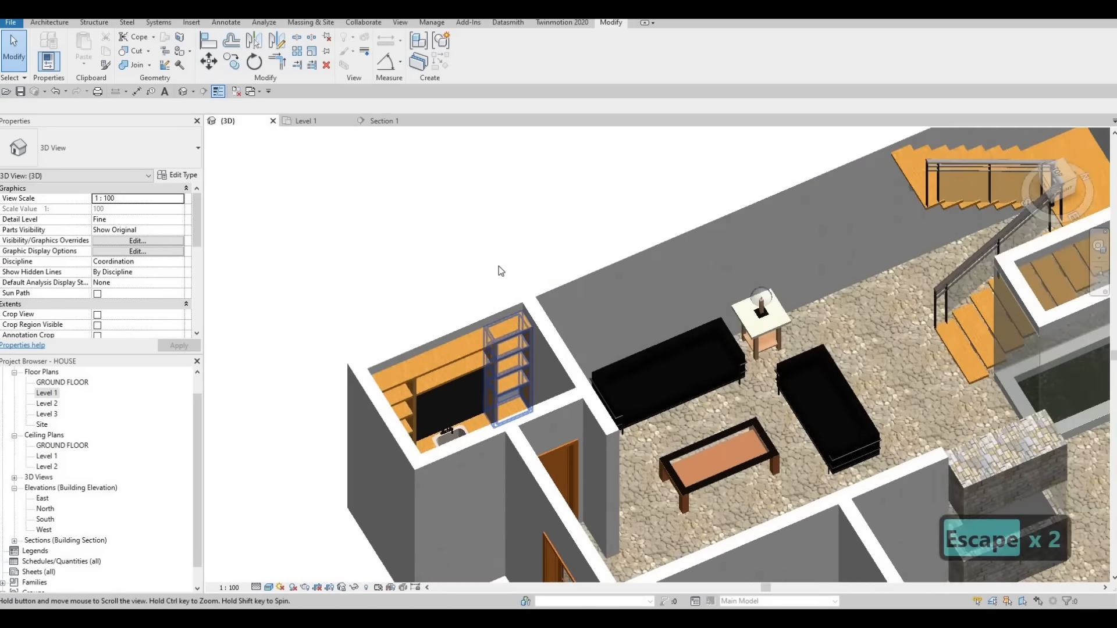
middle_click_drag(499, 269, 529, 123)
scroll(534, 289, "up", 5)
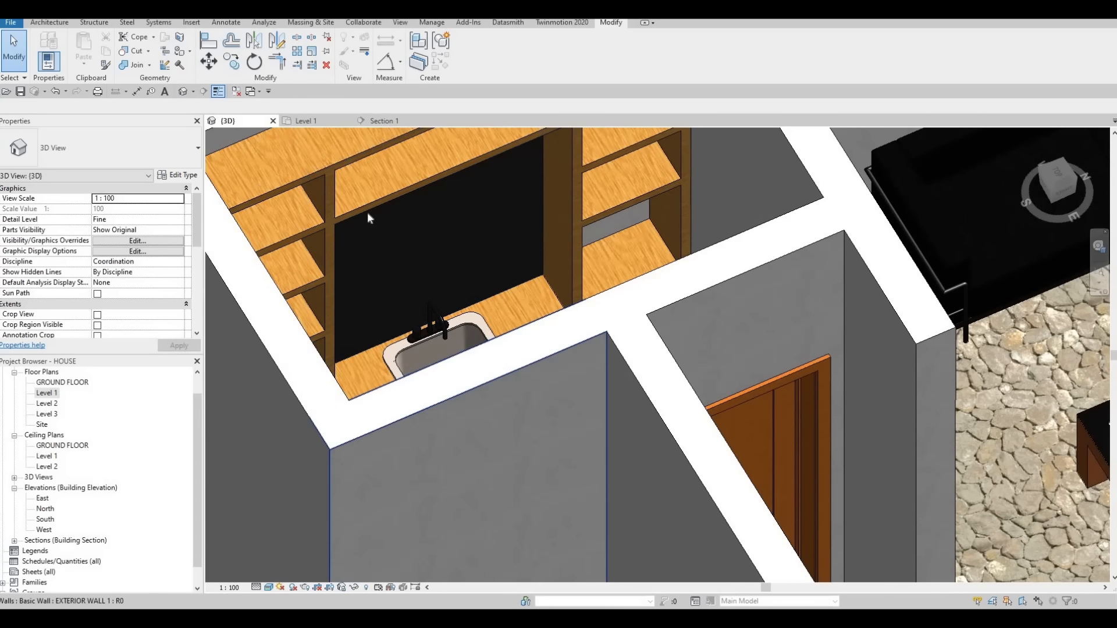
Step: Open the mirror's in-place model for editing and set the 3D view's visual style to Hidden Line
left_click(431, 237)
double_click(232, 242)
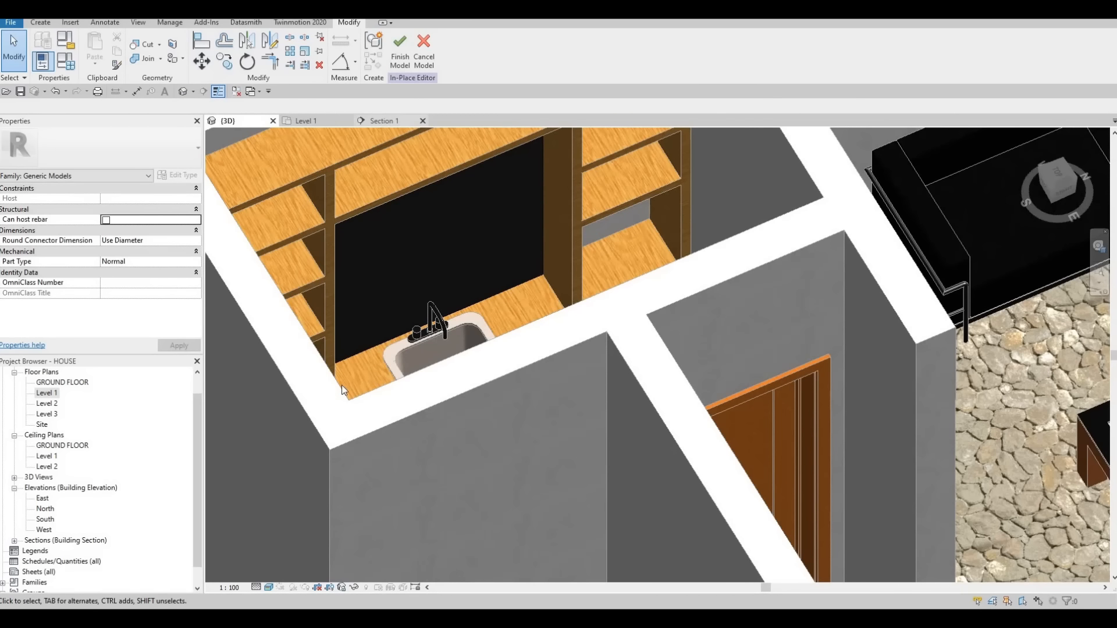
left_click(269, 587)
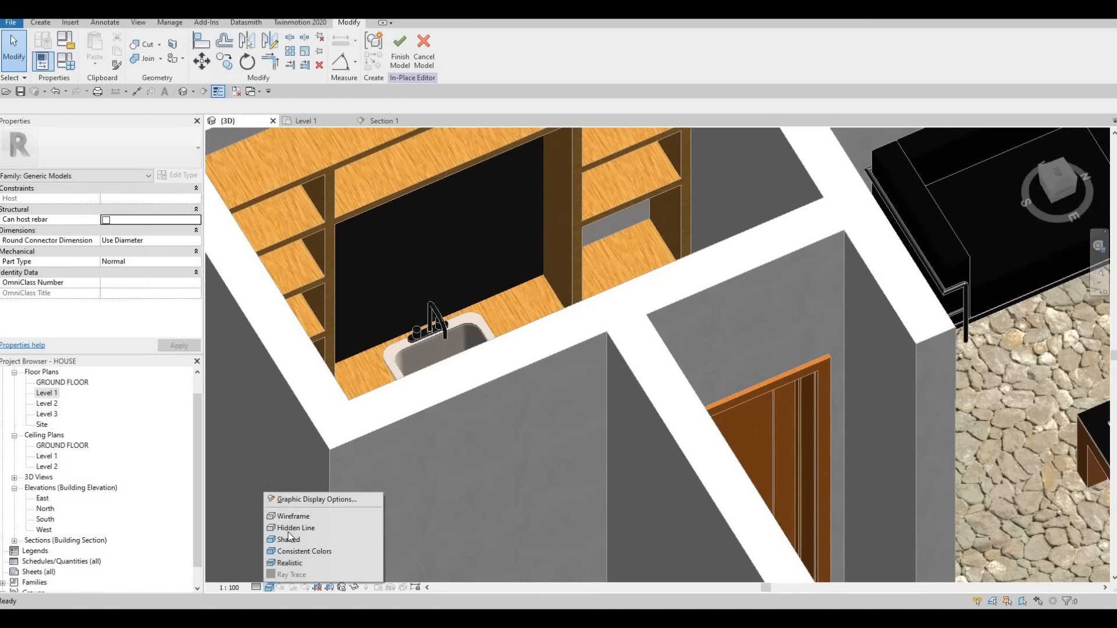
left_click(293, 527)
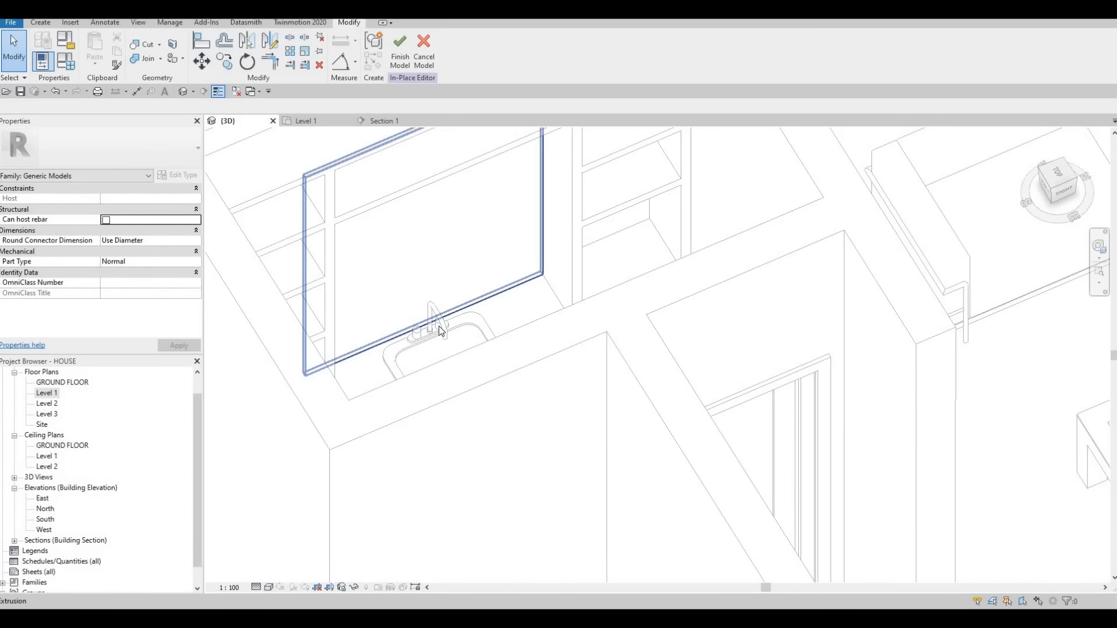
middle_click_drag(228, 165, 265, 192)
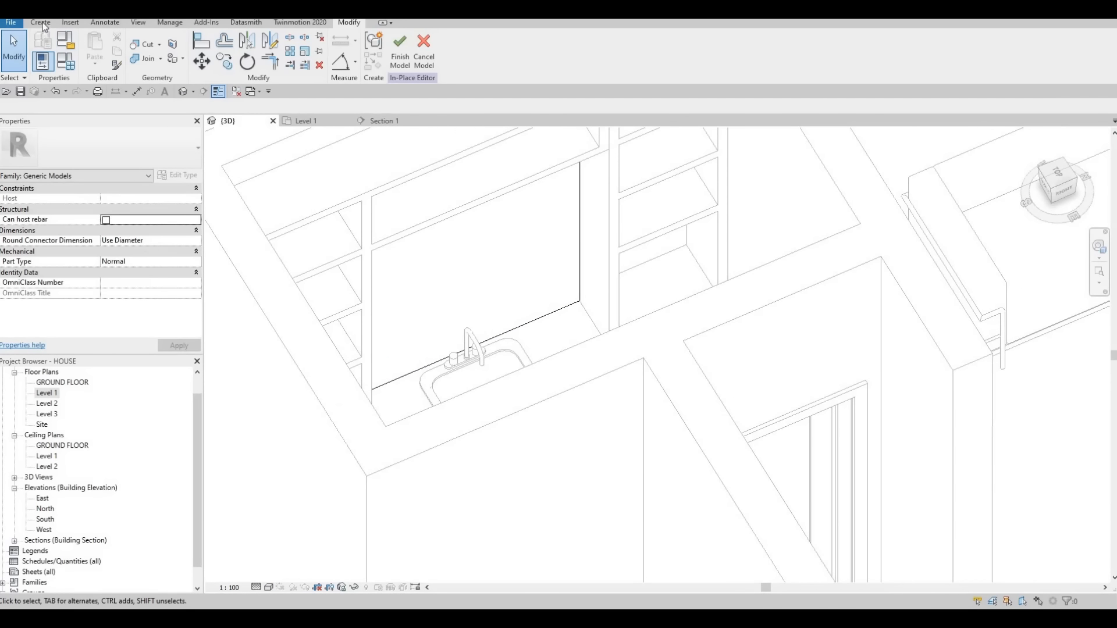
Step: Start a sweep and pick the mirror's bottom and right edges as its path
left_click(41, 23)
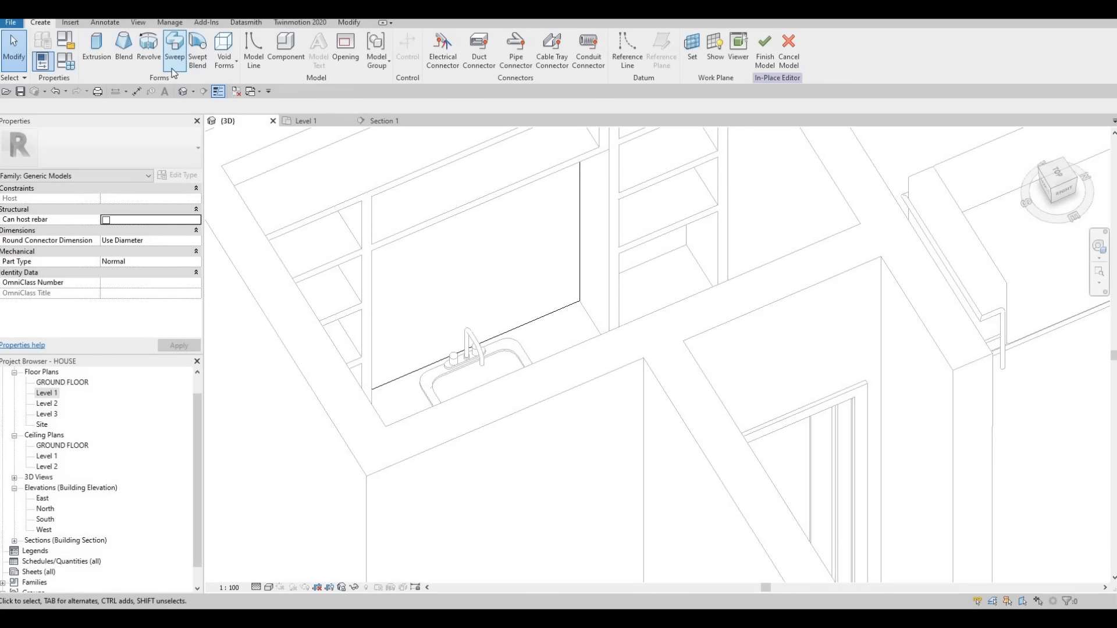
left_click(173, 67)
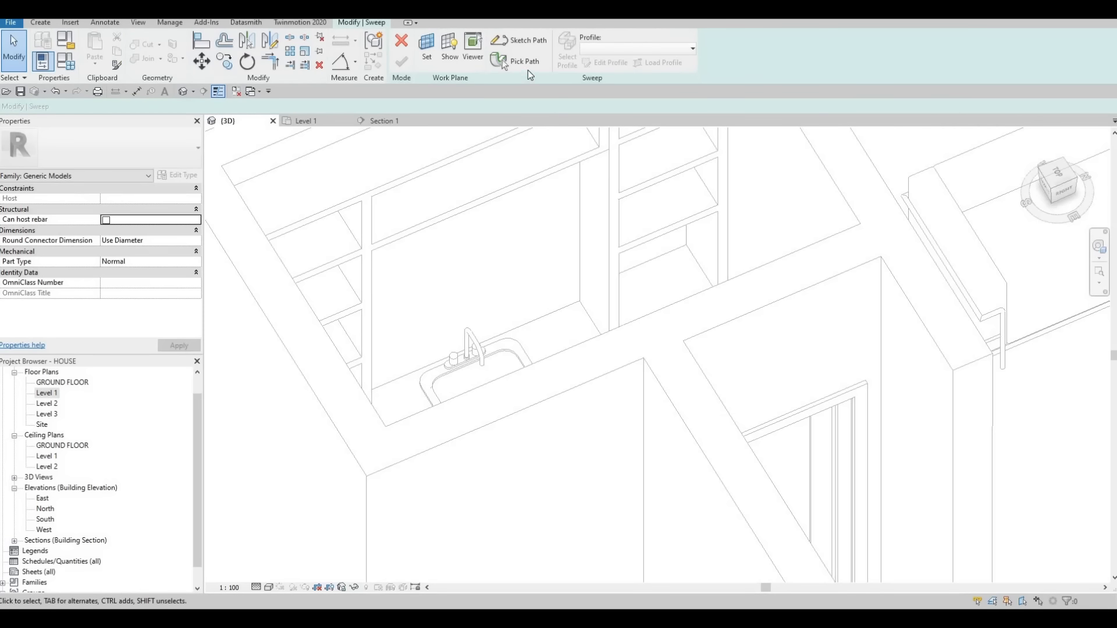
left_click(524, 63)
left_click(484, 342)
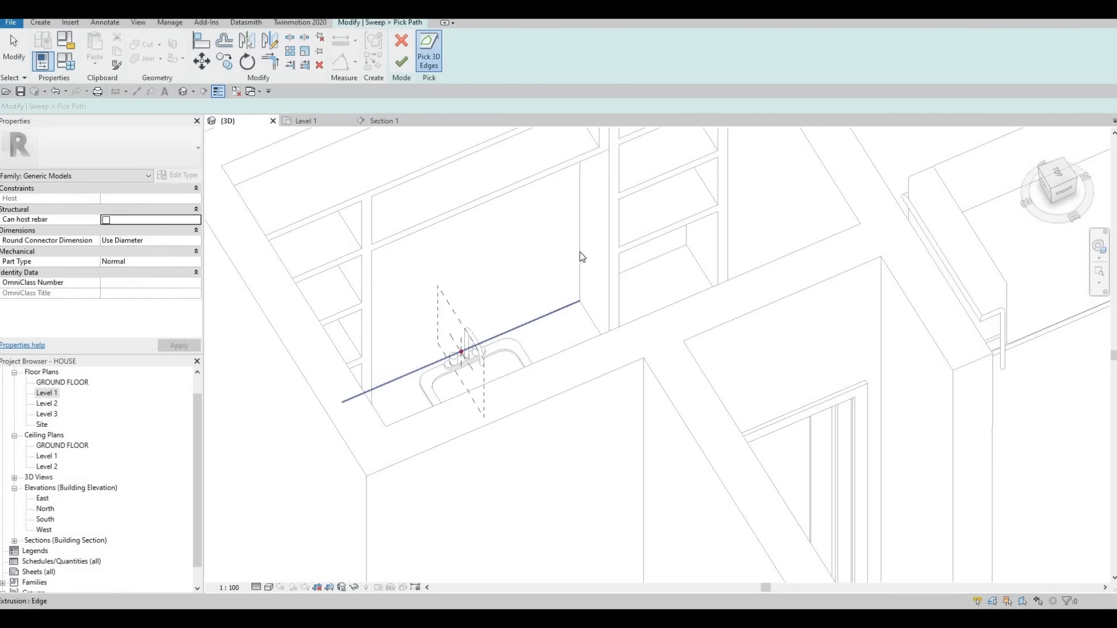
middle_click_drag(486, 220, 547, 276, "shift")
scroll(483, 366, "down", 4)
middle_click_drag(511, 349, 484, 351, "shift")
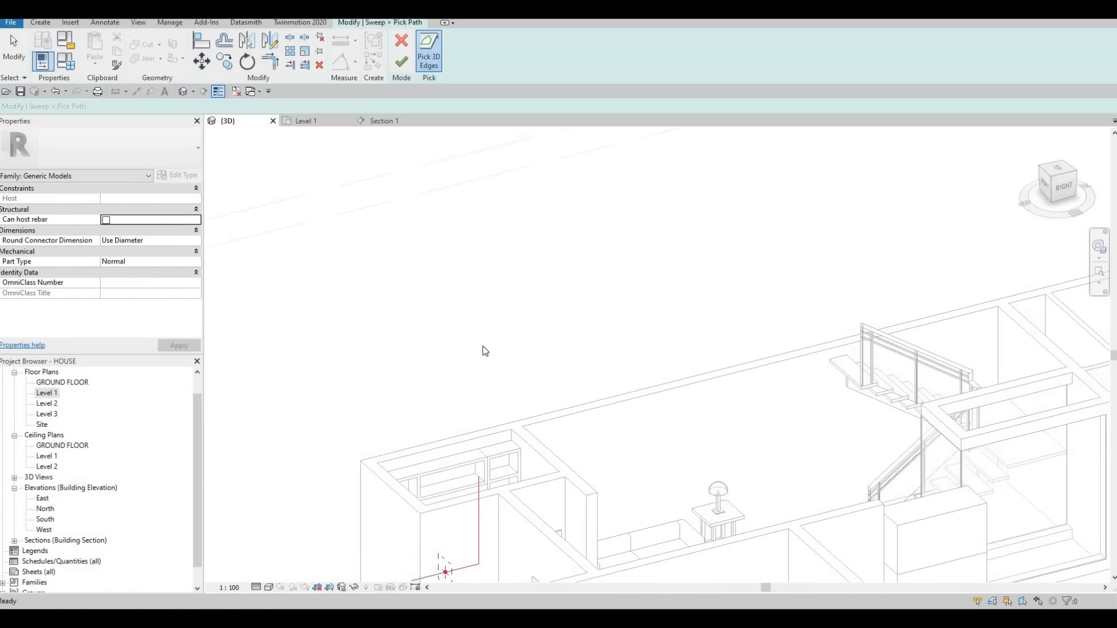
middle_click_drag(477, 411, 504, 317)
scroll(489, 384, "up", 3)
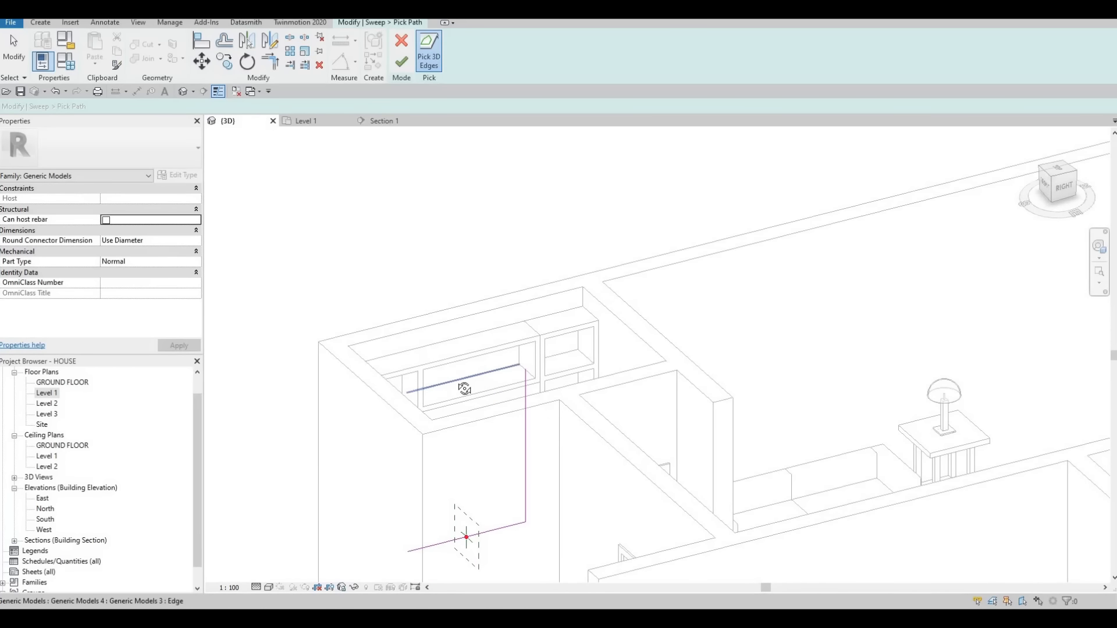
Step: Add the mirror's left vertical edge to the sweep path
middle_click_drag(380, 380, 601, 354, "shift")
middle_click_drag(713, 154, 603, 332)
scroll(658, 274, "down", 1)
middle_click_drag(678, 251, 564, 341)
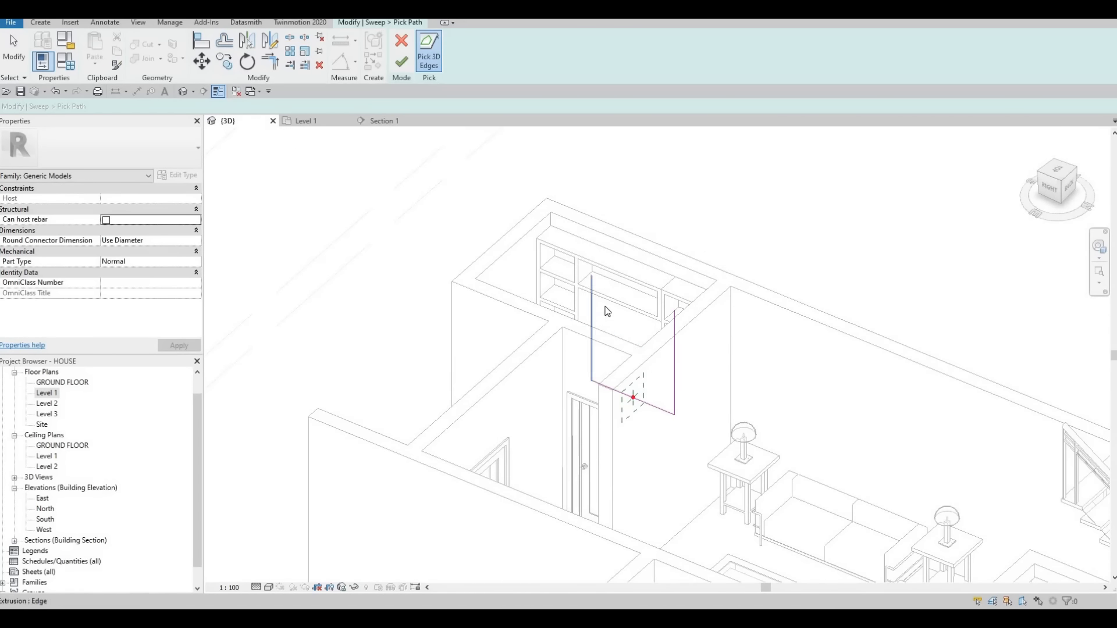
middle_click_drag(652, 282, 707, 292, "shift")
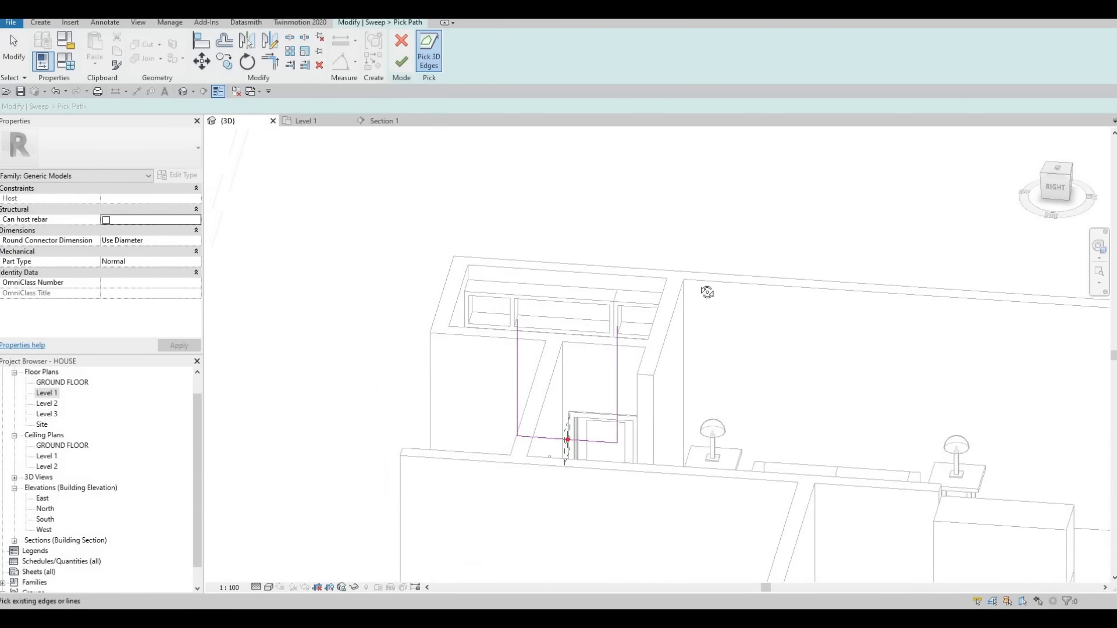
Step: Set the 3D view's visual style to Wireframe to expose the mirror's hidden top edge
middle_click_drag(617, 382, 589, 334, "shift")
middle_click_drag(577, 374, 531, 215, "shift")
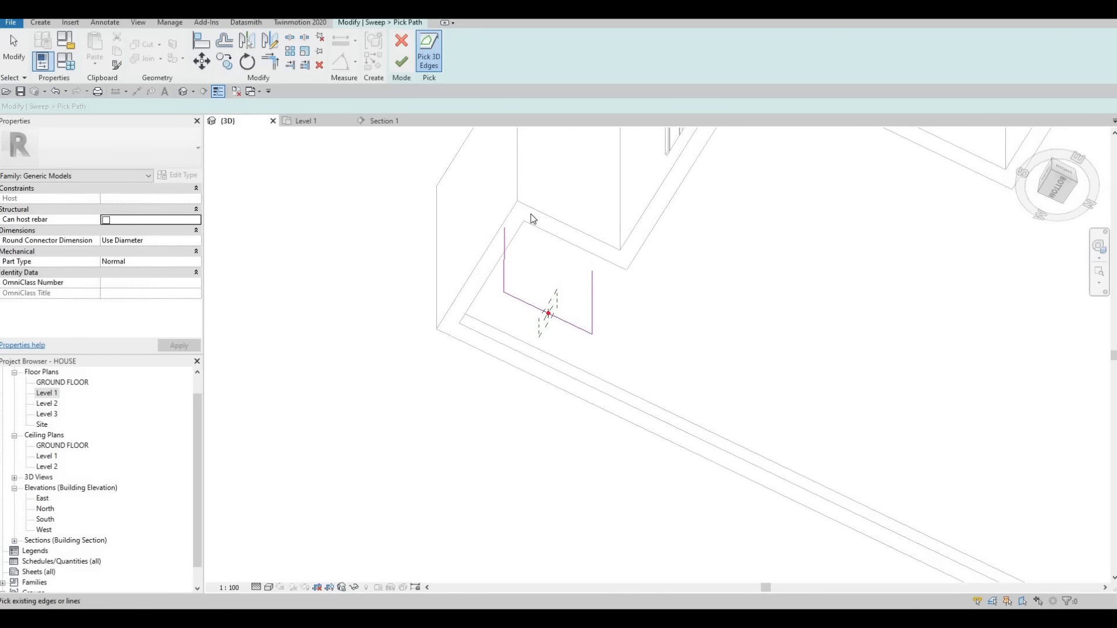
middle_click_drag(538, 338, 578, 448, "shift")
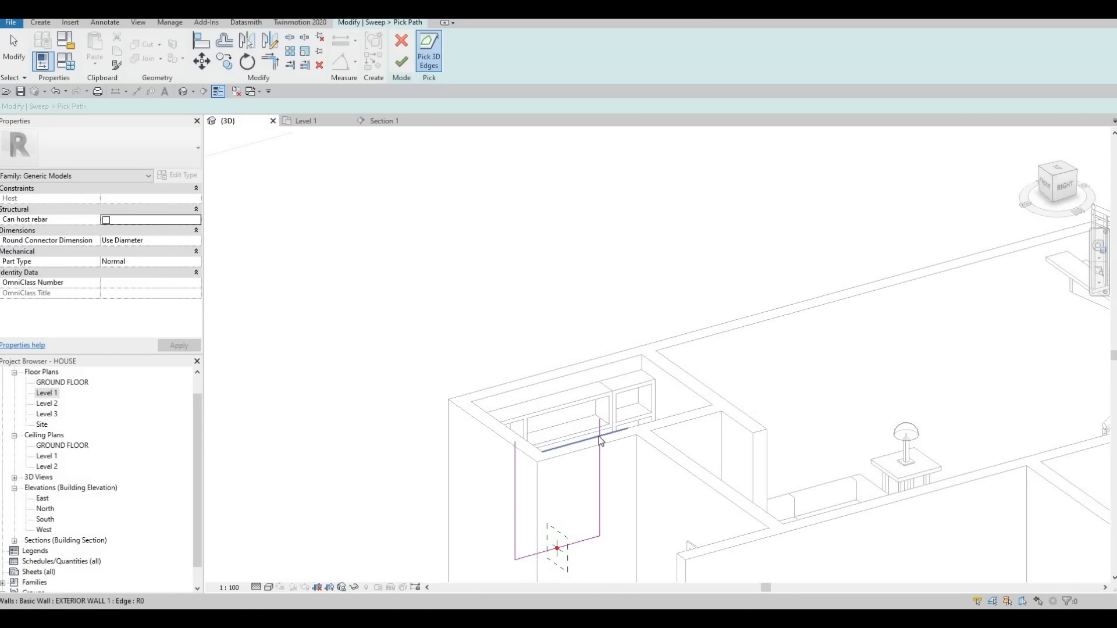
key("Tab")
middle_click_drag(594, 453, 559, 489, "shift")
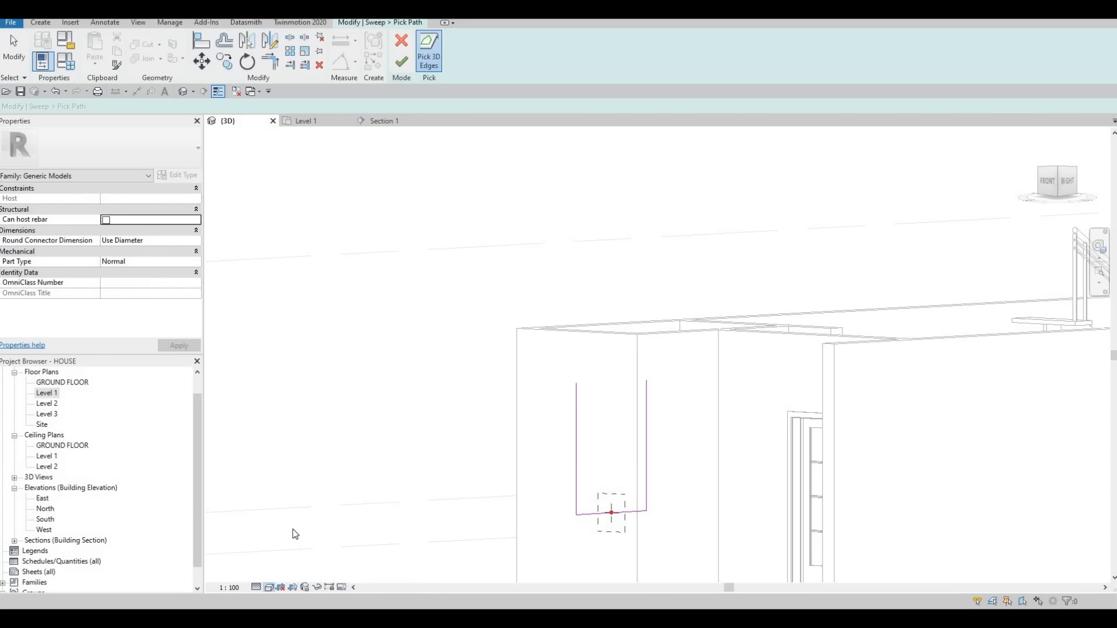
left_click(268, 588)
left_click(293, 517)
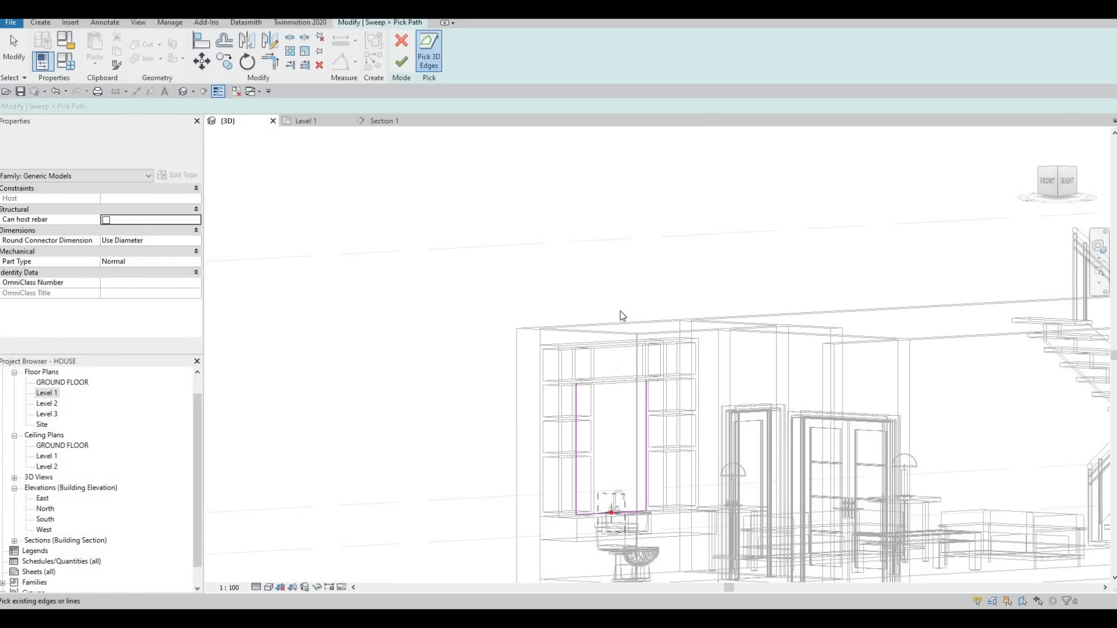
Step: Pick the mirror's top edge to close the sweep path and finish the path
mouse_move(619, 311)
middle_mouse_down("shift")
mouse_move(639, 285)
mouse_move(612, 318)
middle_mouse_up("shift")
scroll(612, 320, "up", 3)
scroll(614, 324, "up", 2)
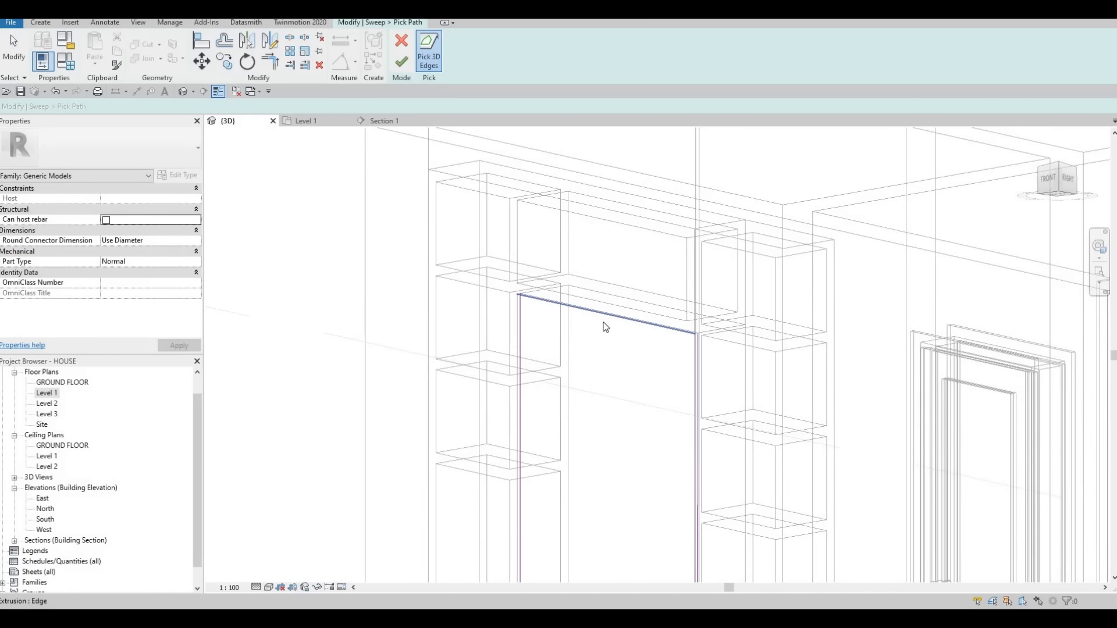
scroll(623, 320, "up", 3)
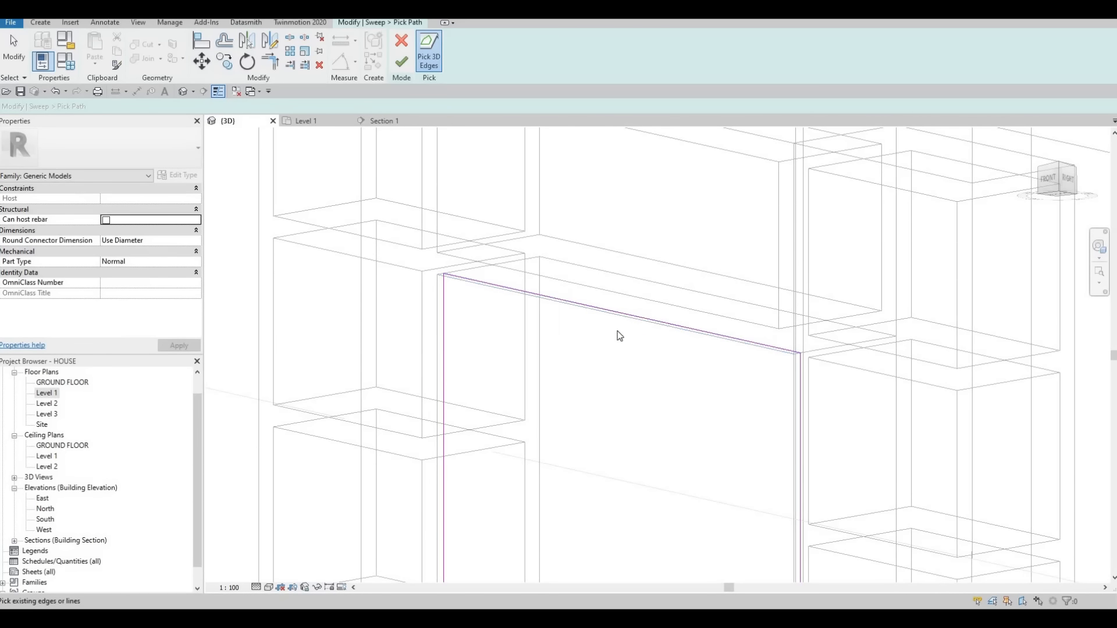
scroll(618, 334, "down", 2)
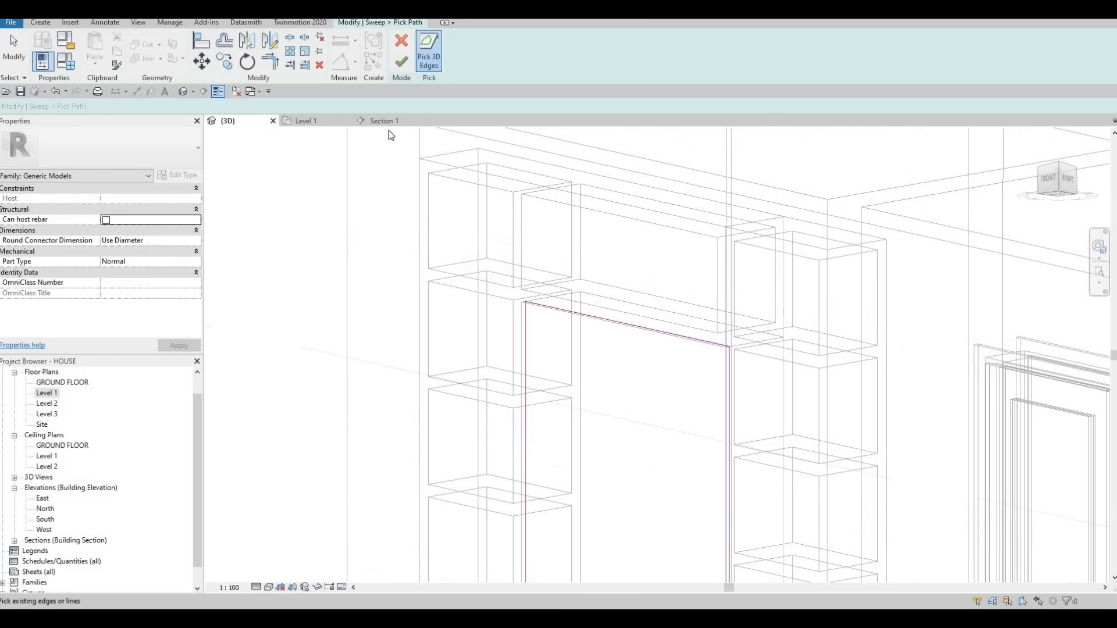
left_click(400, 62)
scroll(622, 158, "down", 1)
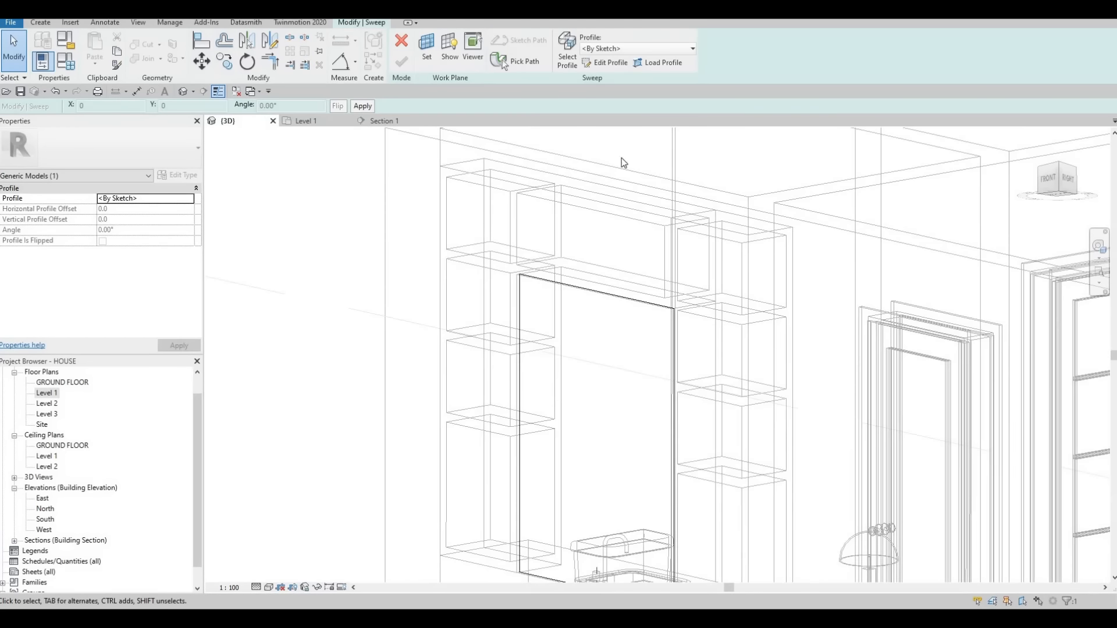
Step: Edit the sweep profile and sketch a small square with one corner at the path's reference point
middle_click_drag(621, 158, 610, 76, "shift")
left_click(605, 62)
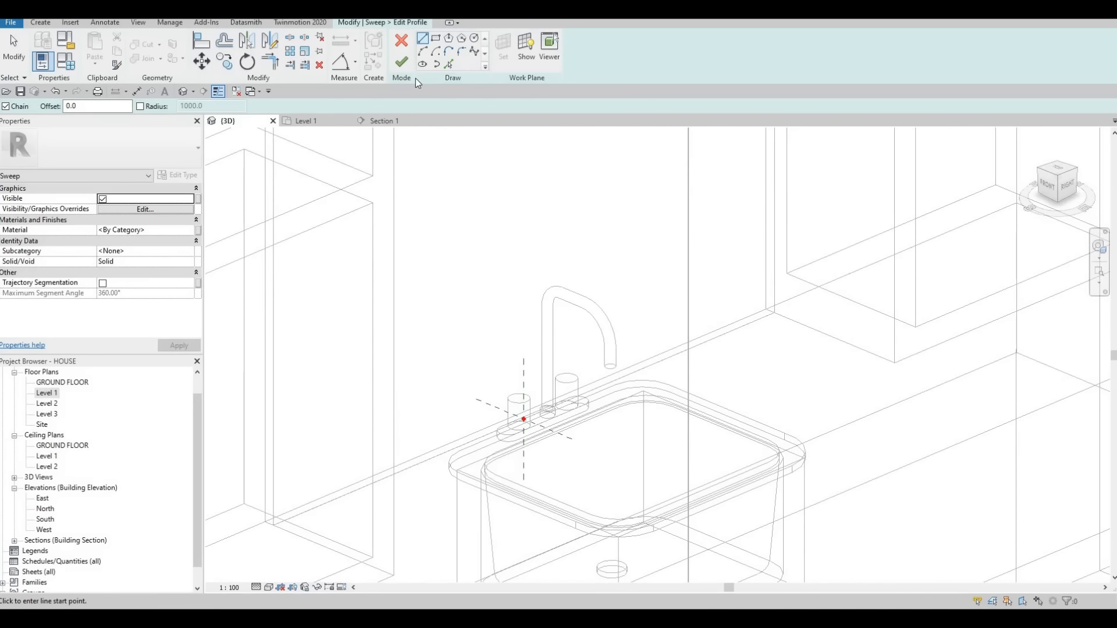
scroll(519, 434, "up", 4)
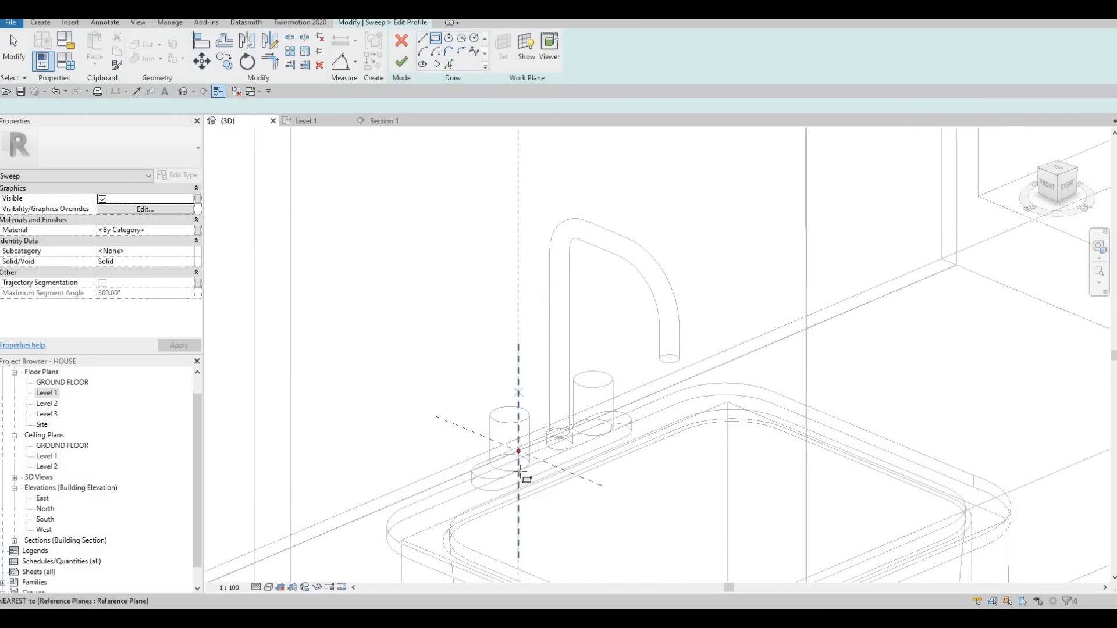
middle_click_drag(597, 410, 532, 458, "shift")
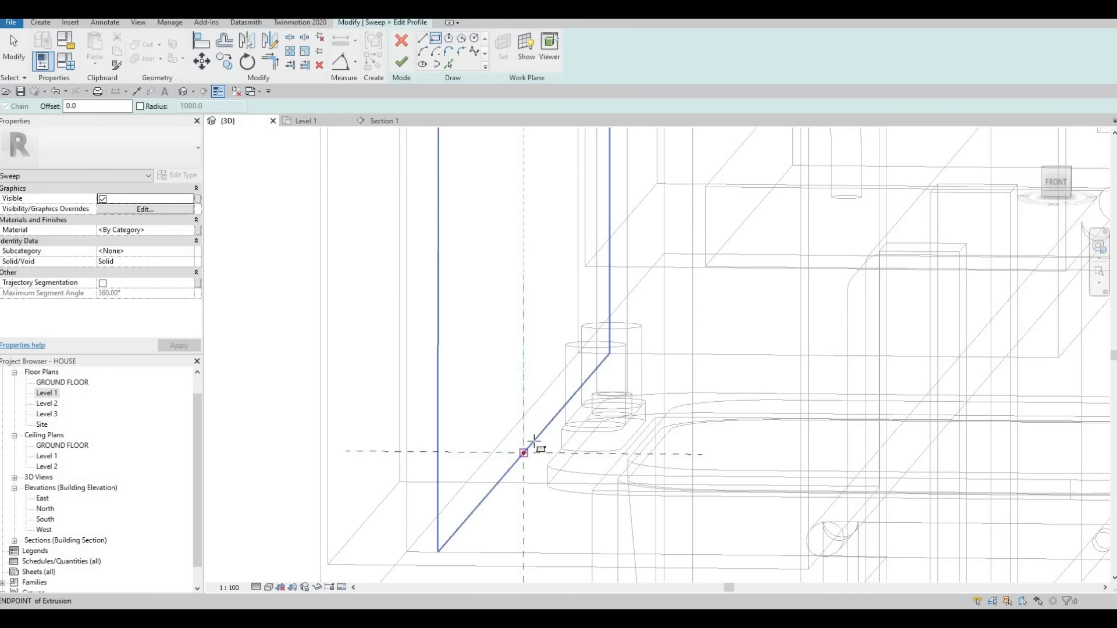
left_click(524, 453)
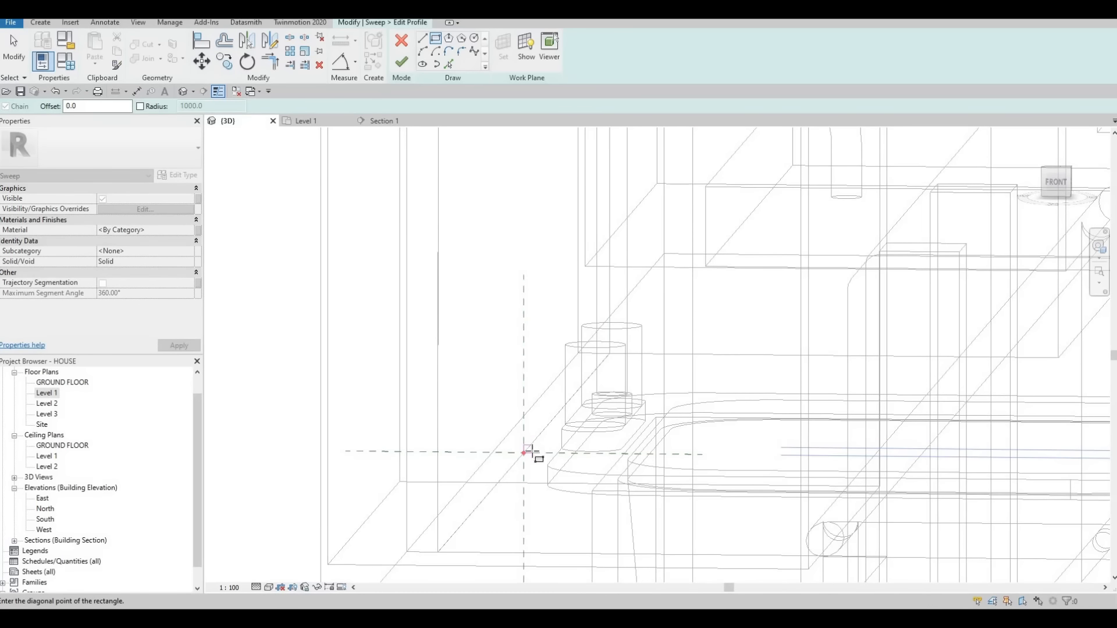
left_click(532, 445)
scroll(523, 455, "up", 5)
key("Escape")
key("Escape")
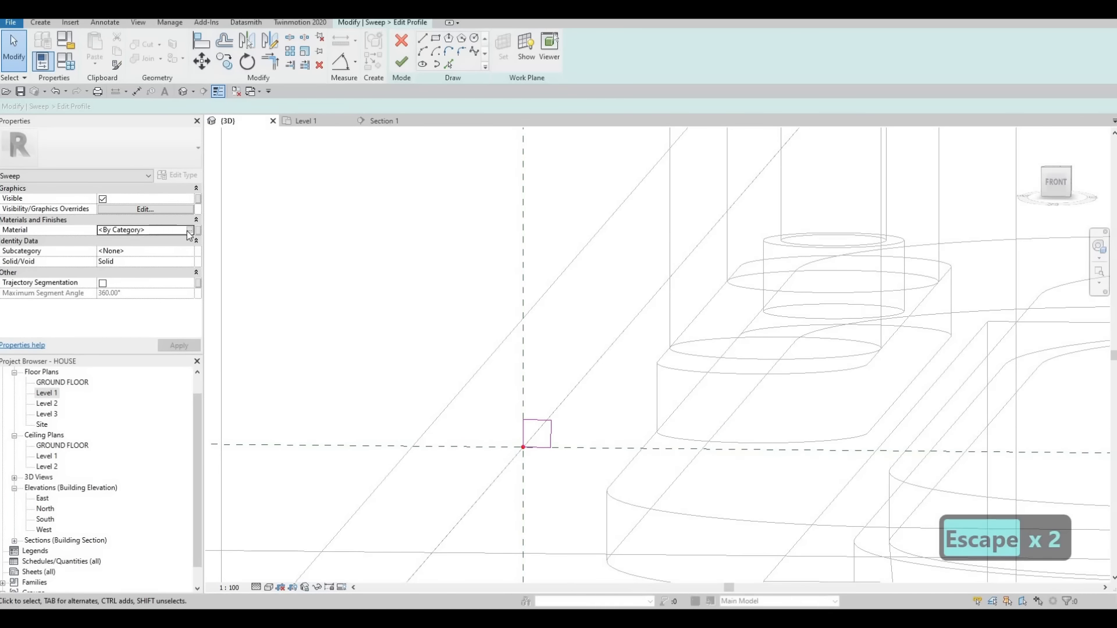
Step: Open the material choices for the mirror frame sweep and search the materials for "lighting"
left_click(189, 230)
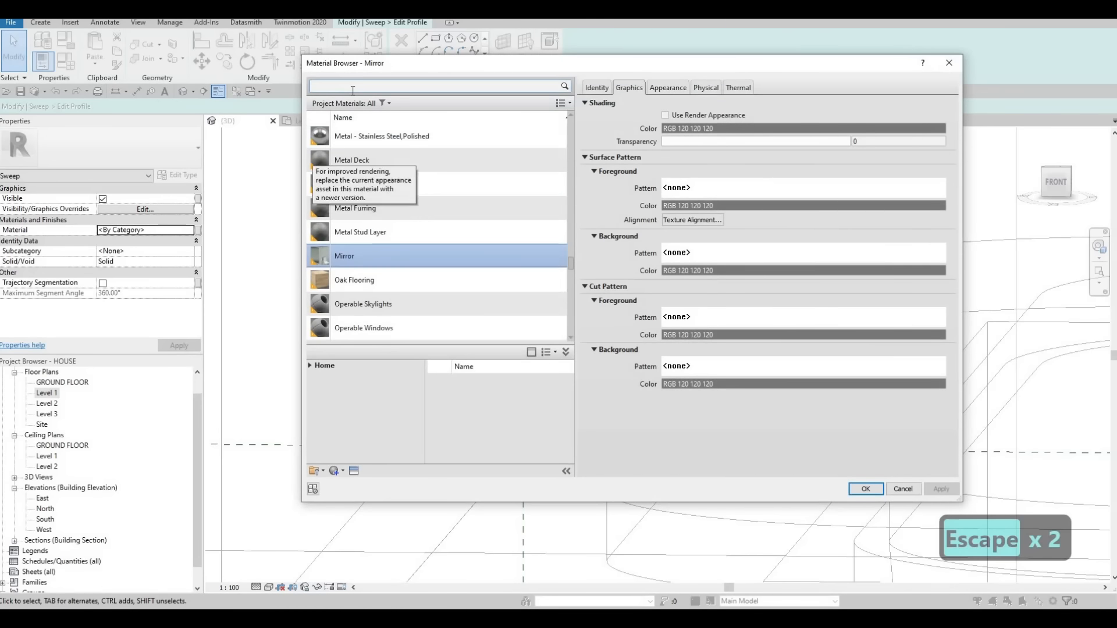
type("light")
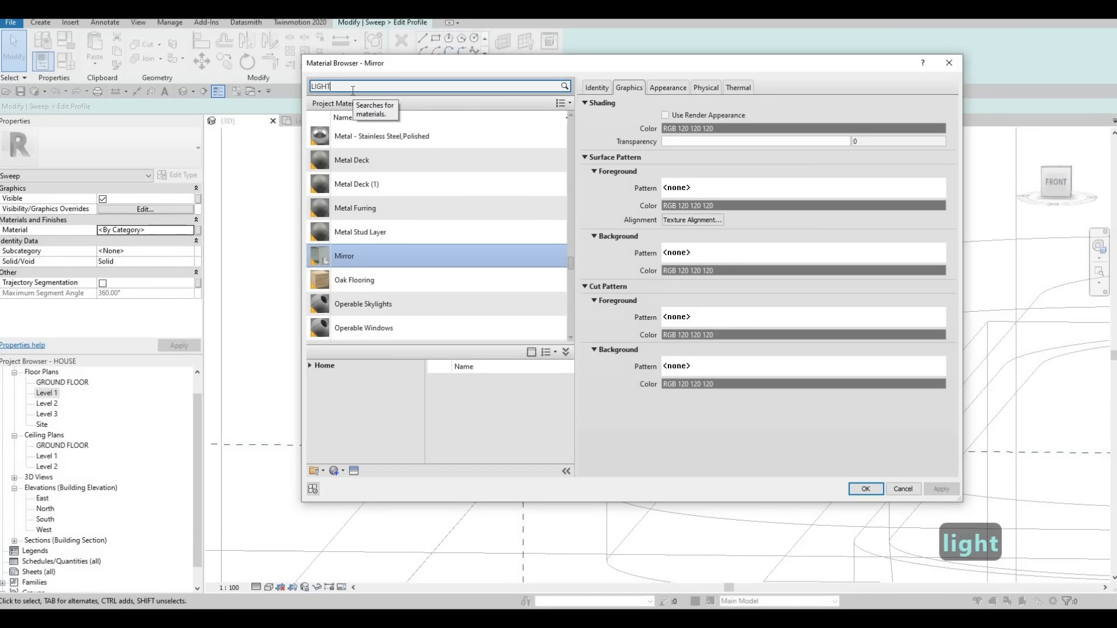
type("ing")
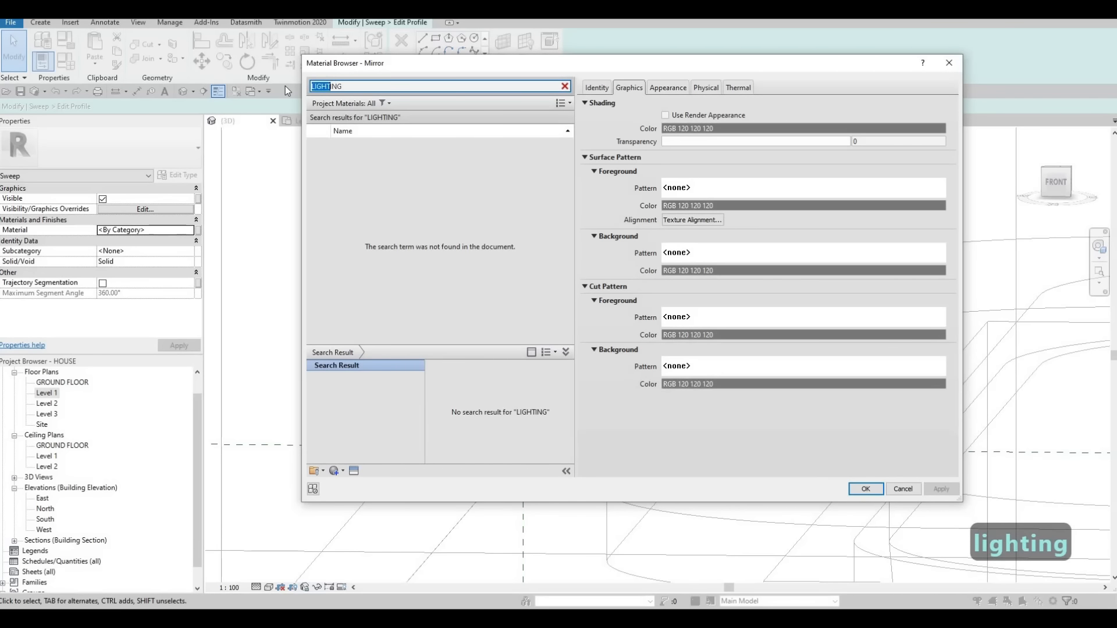
Step: Search the materials for "light" and assign Glass, White, High Luminance to the mirror frame sweep
left_click_drag(354, 88, 304, 88)
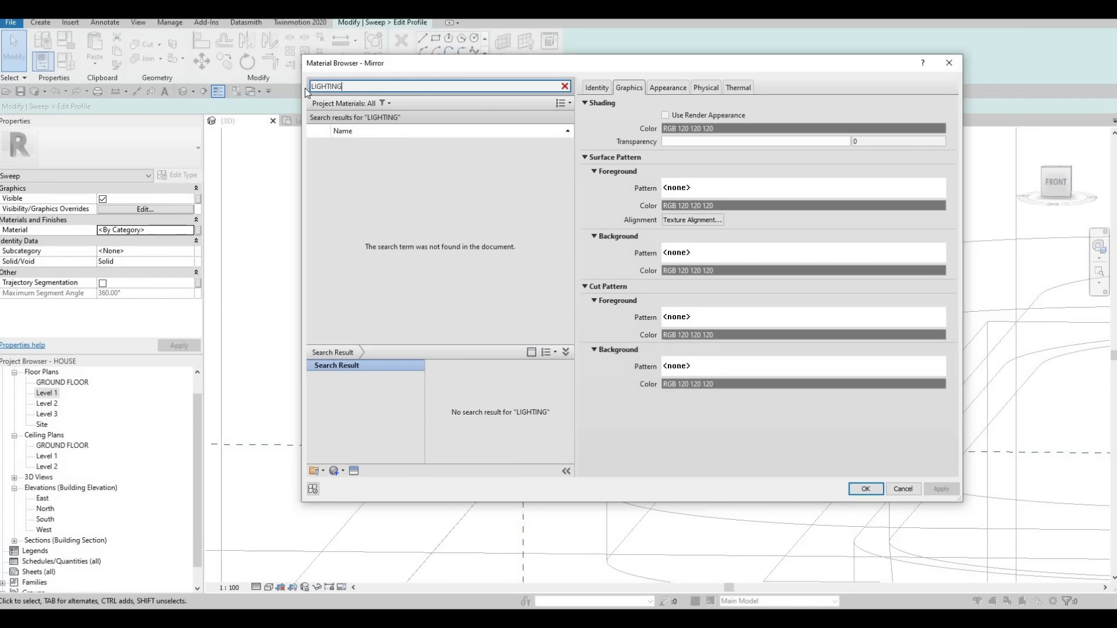
type("LIGHT")
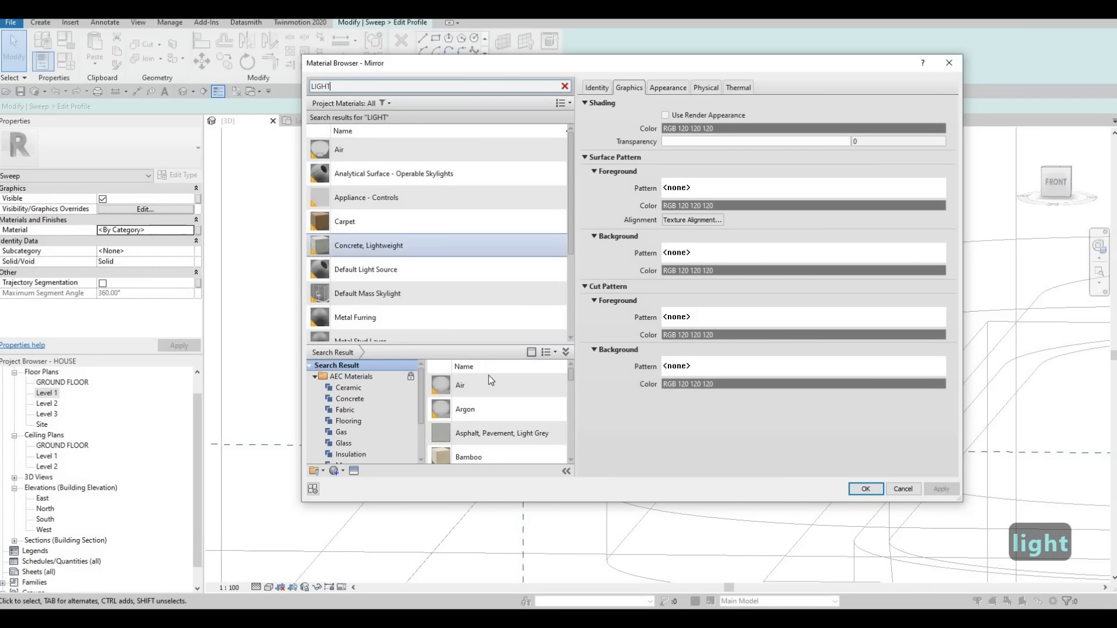
scroll(491, 380, "down", 15)
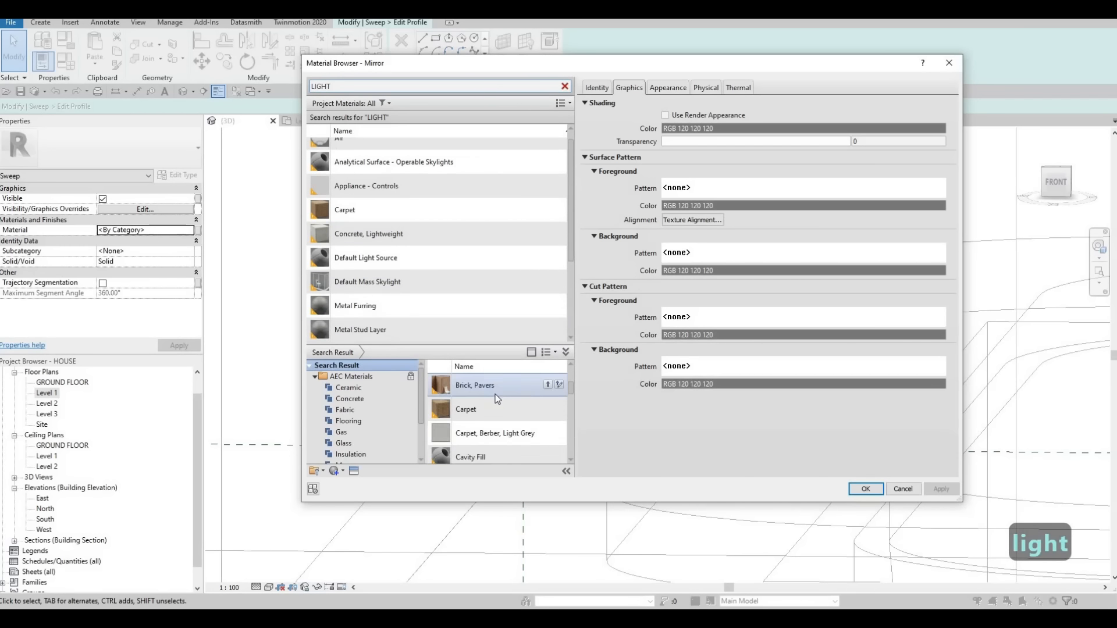
scroll(501, 418, "up", 1)
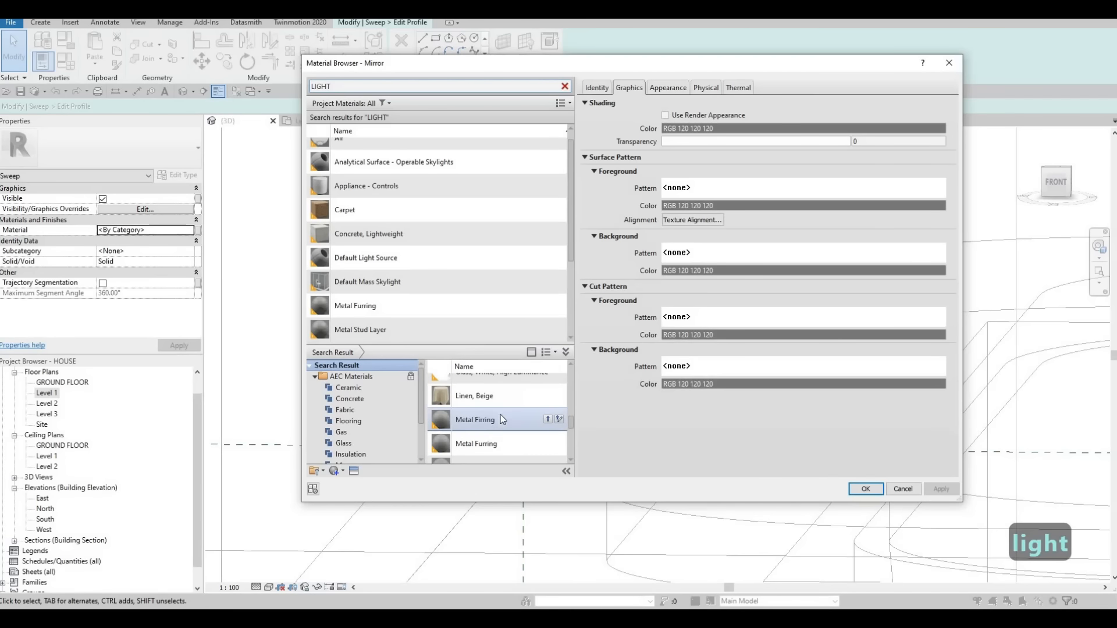
scroll(506, 446, "up", 3)
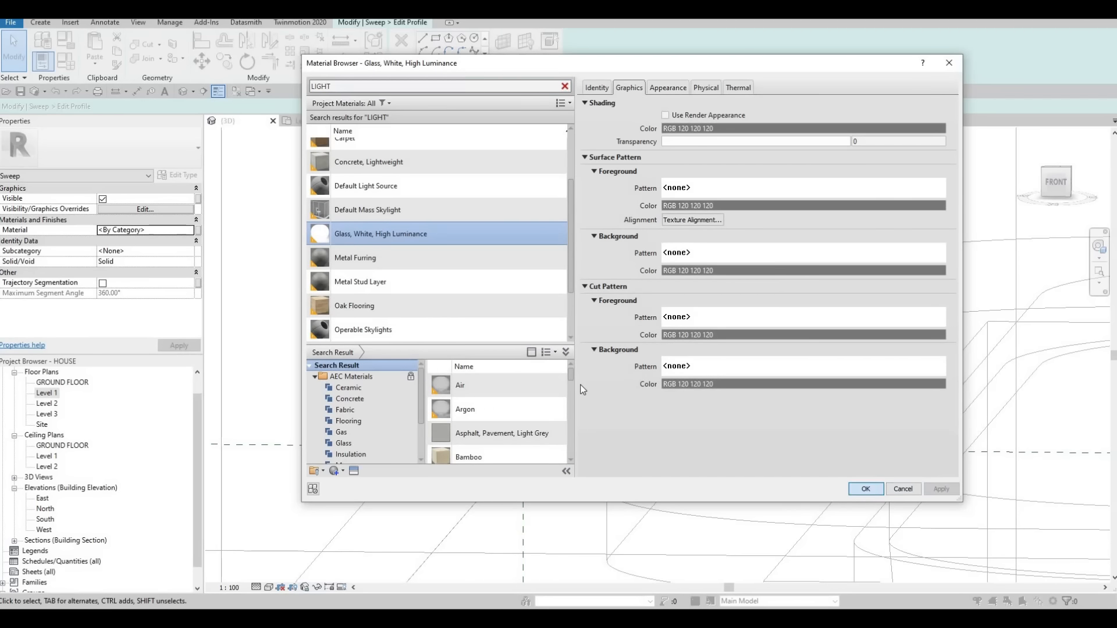
key("Return")
Step: Finish the square profile and the sweep, and complete the mirror frame's in-place model
left_click(407, 61)
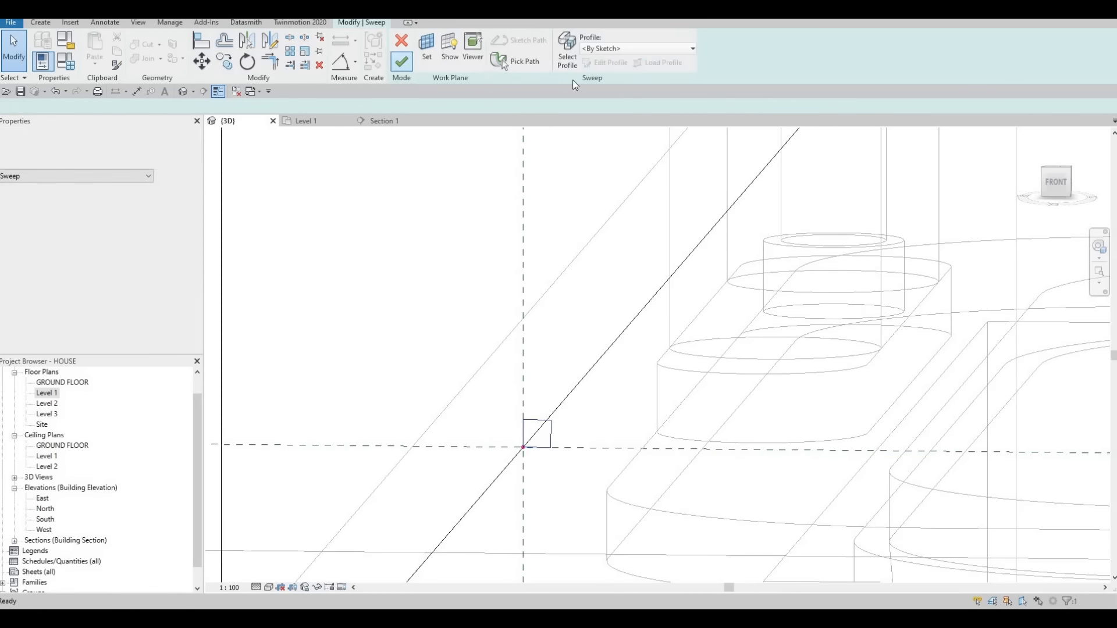
left_click(401, 61)
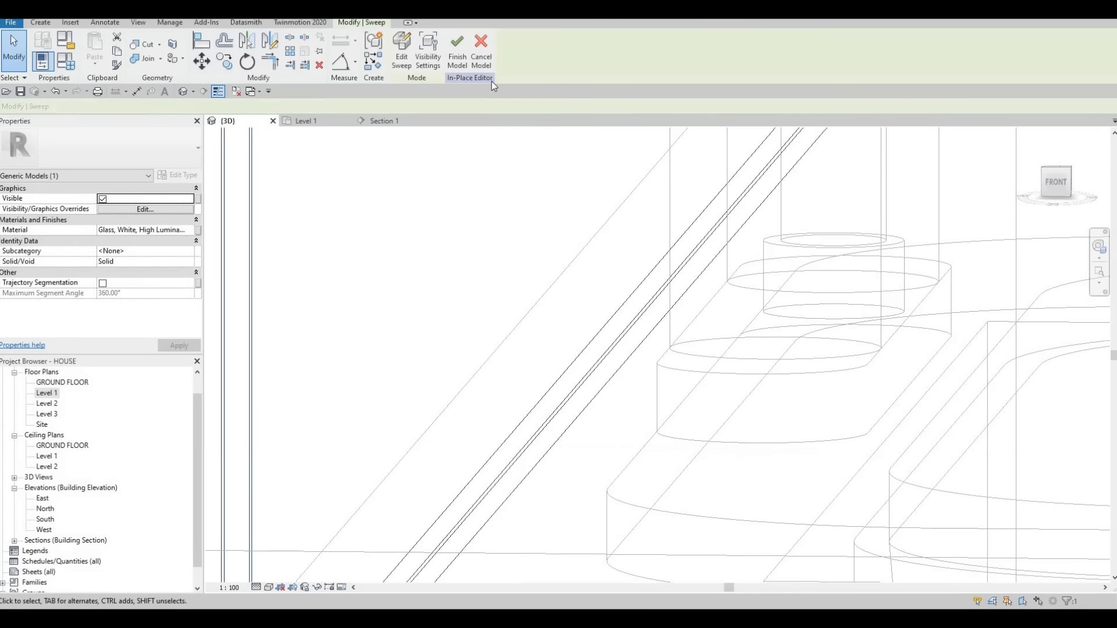
scroll(552, 162, "down", 5)
left_click(460, 51)
scroll(300, 142, "down", 1)
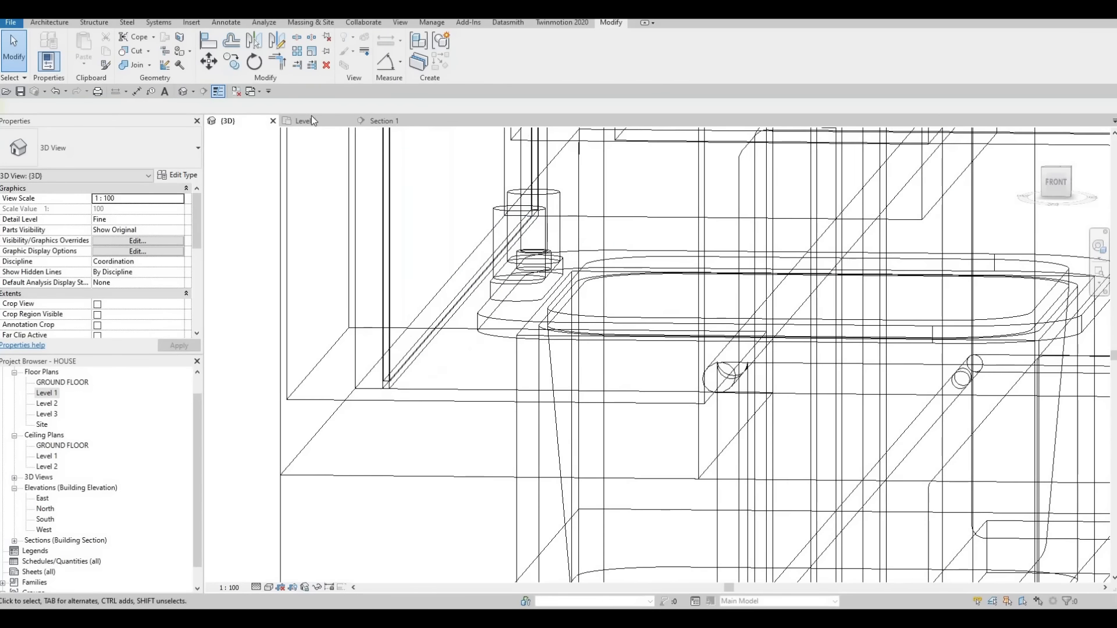
Step: Set the 3D view's visual style to Hidden Line
left_click(306, 121)
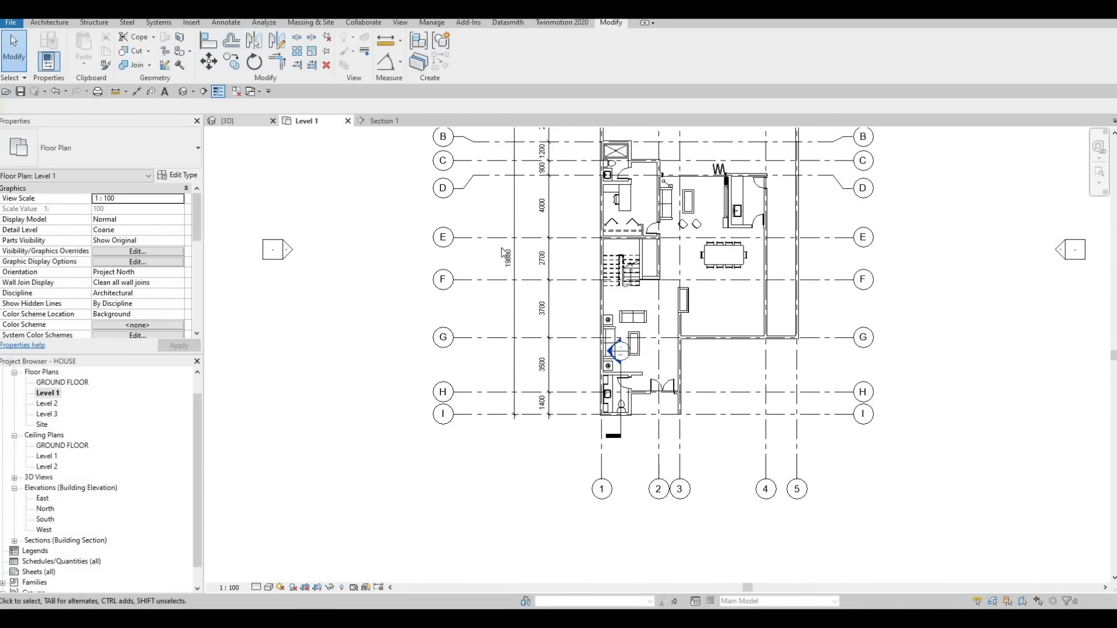
left_click(227, 121)
scroll(444, 317, "down", 3)
middle_click_drag(444, 317, 499, 341, "shift")
scroll(461, 317, "down", 4)
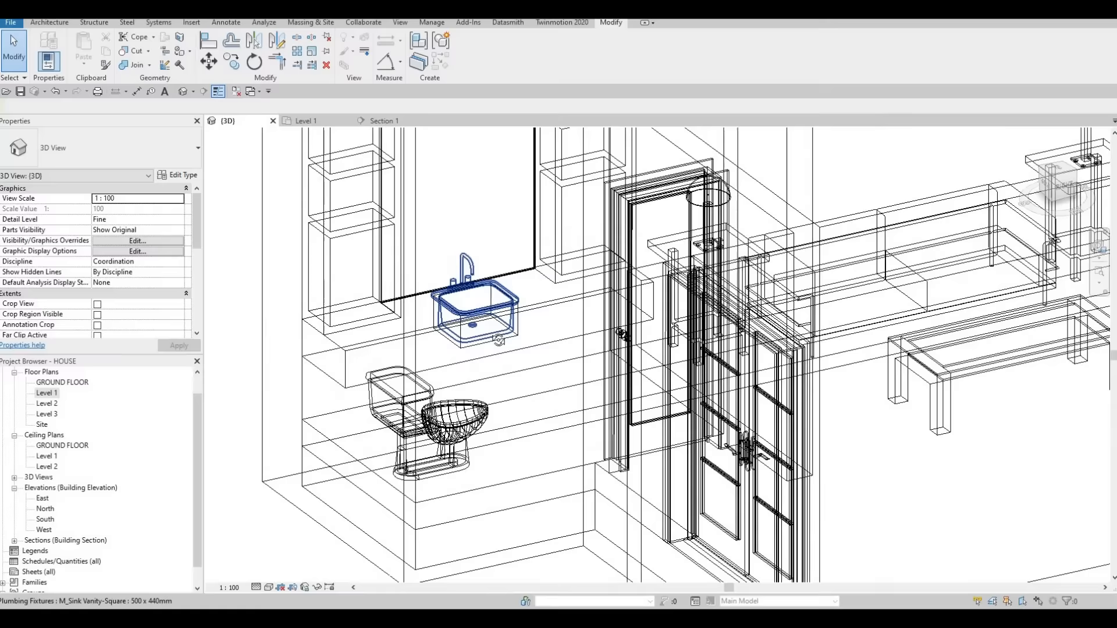
scroll(499, 340, "down", 5)
scroll(477, 349, "up", 1)
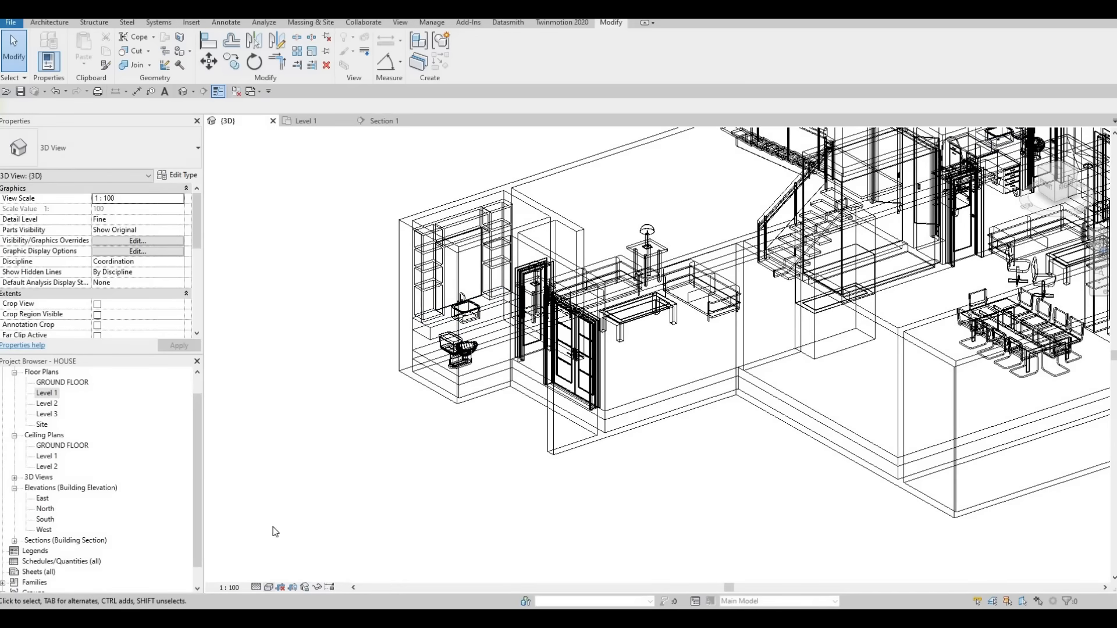
left_click(269, 587)
left_click(302, 530)
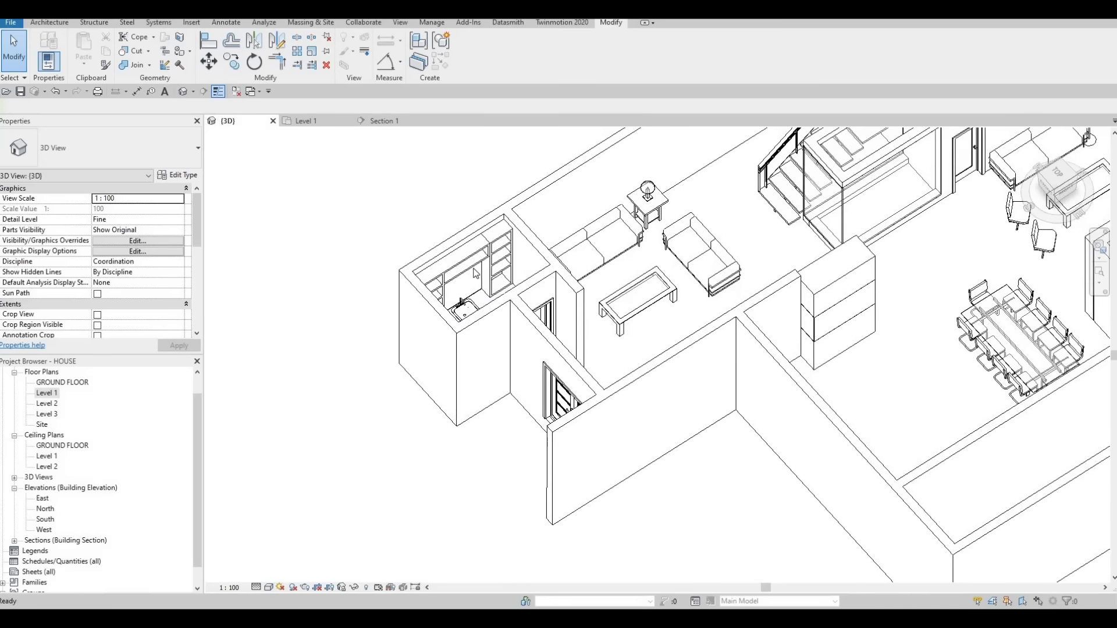
Step: Set the 3D view's visual style to Realistic and inspect the frame around the washroom mirror
scroll(476, 274, "up", 8)
key("Escape")
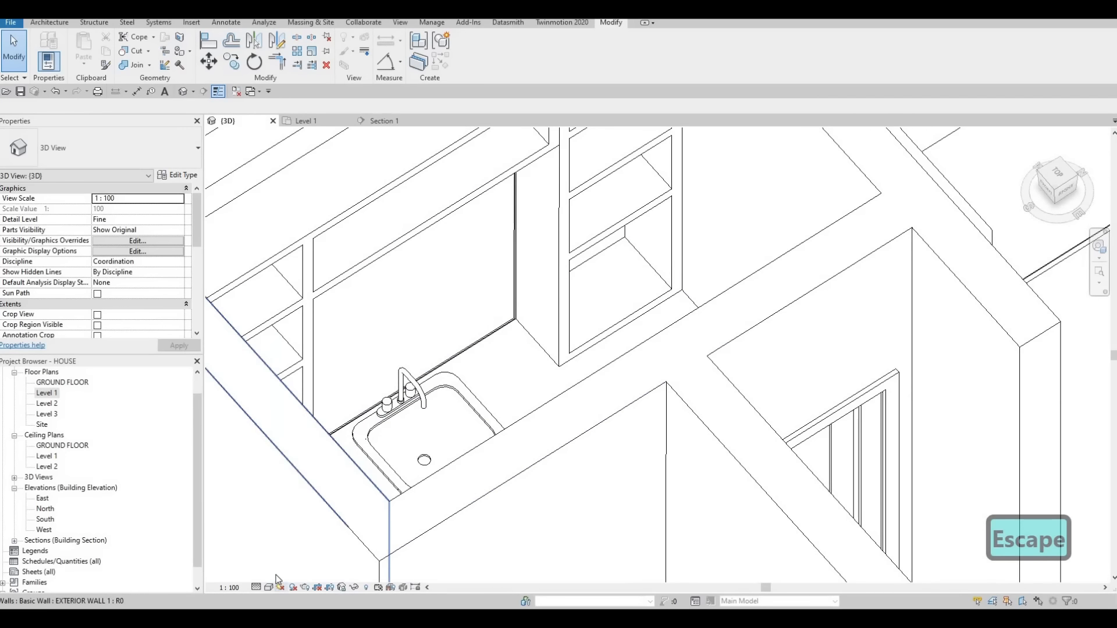
left_click(268, 587)
left_click(302, 561)
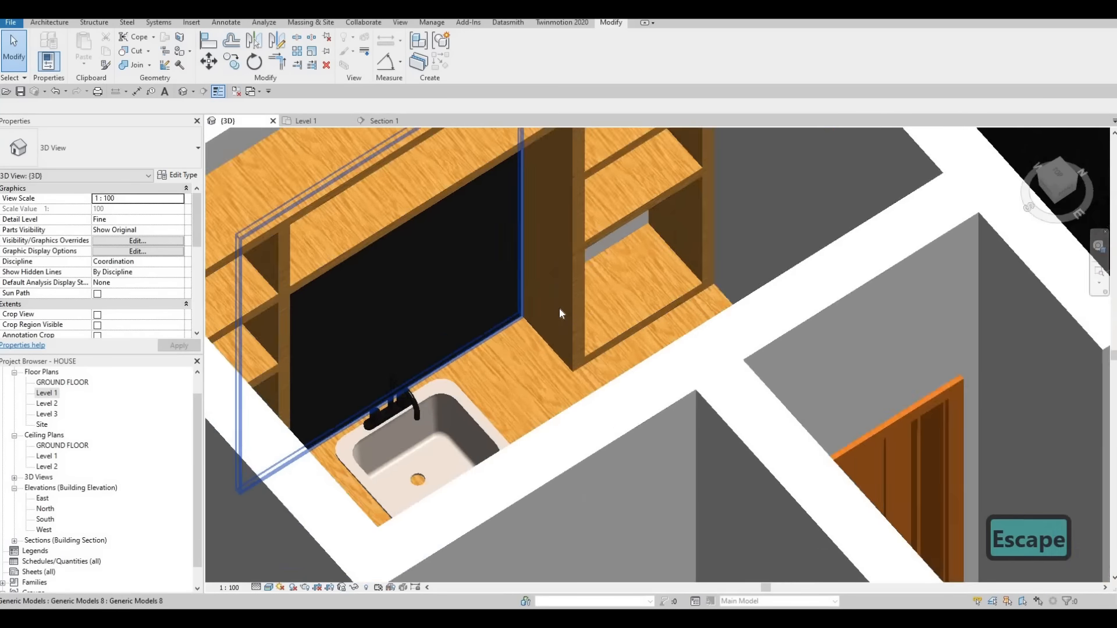
scroll(546, 308, "up", 5)
scroll(536, 322, "down", 5)
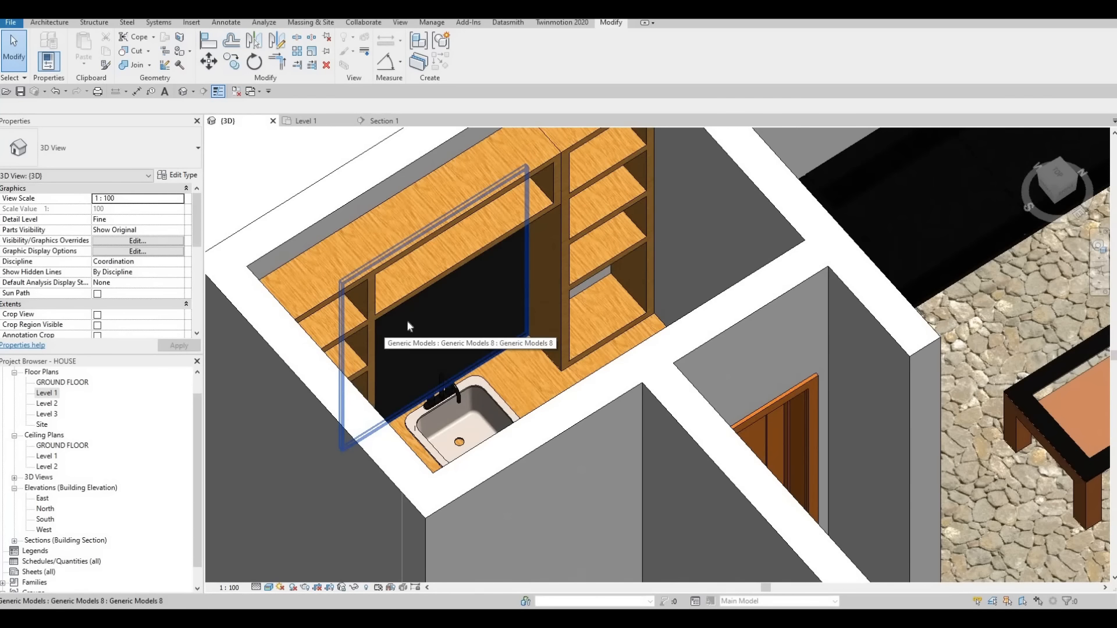
scroll(567, 395, "down", 10)
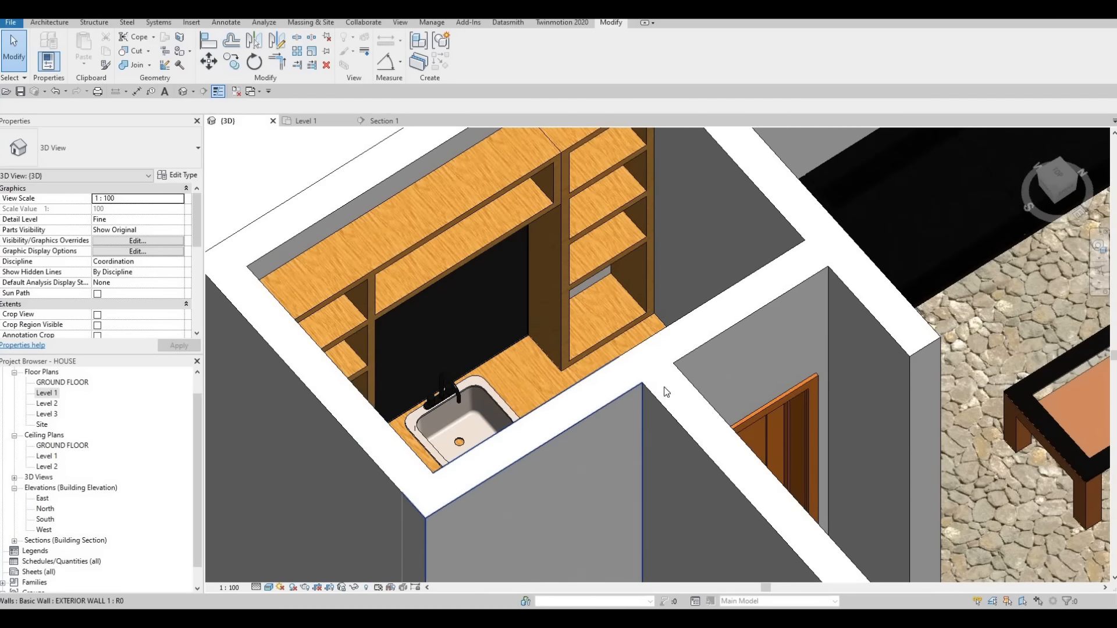
scroll(765, 399, "down", 2)
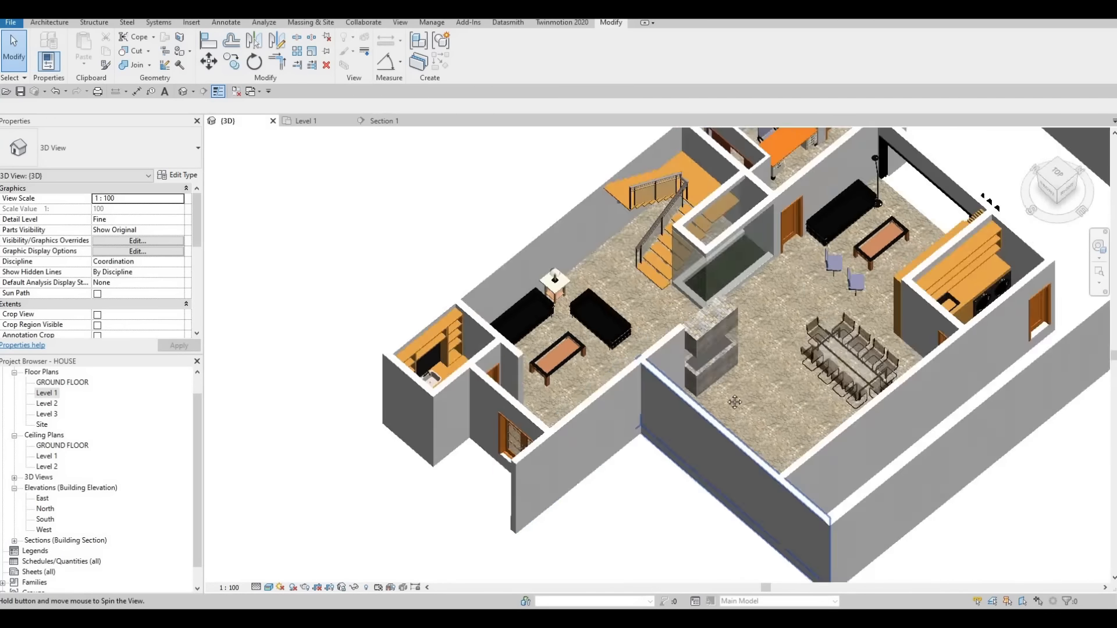
middle_click_drag(735, 398, 908, 372, "shift")
middle_click_drag(564, 326, 579, 498)
middle_click_drag(457, 378, 571, 414, "shift")
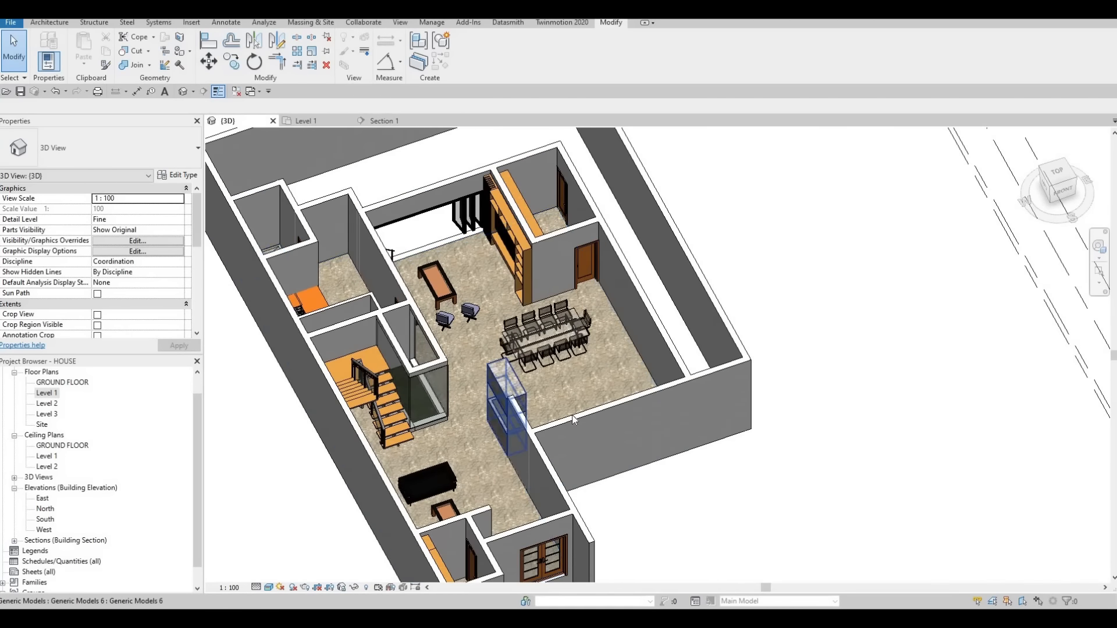